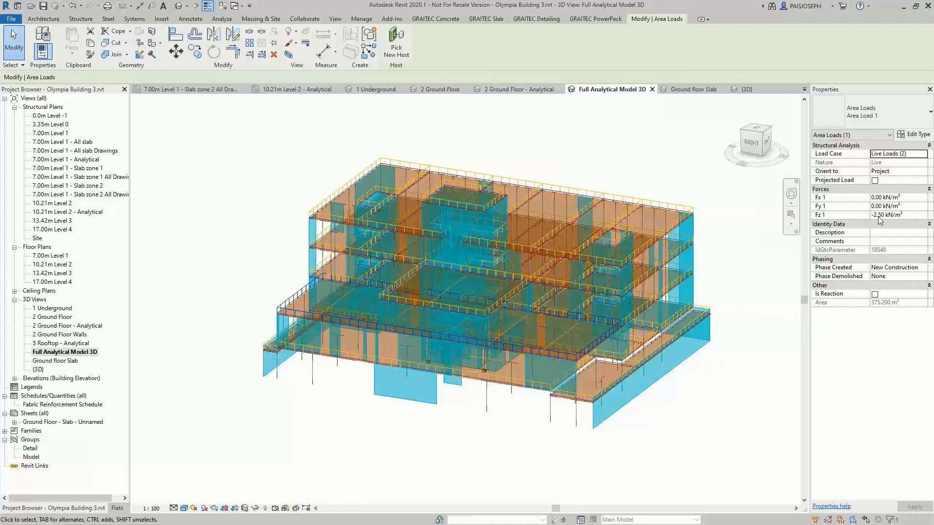
Deselect the area load and review the dead and live load cases defined in the structural settings
{"action": "key", "text": "Escape"}
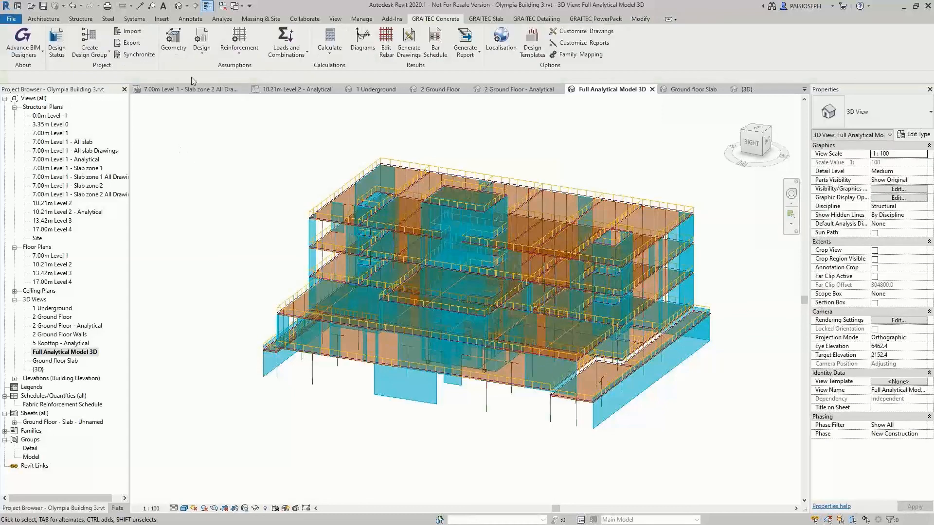
{"action": "left_click", "coordinate": [221, 18]}
{"action": "left_click", "coordinate": [94, 41]}
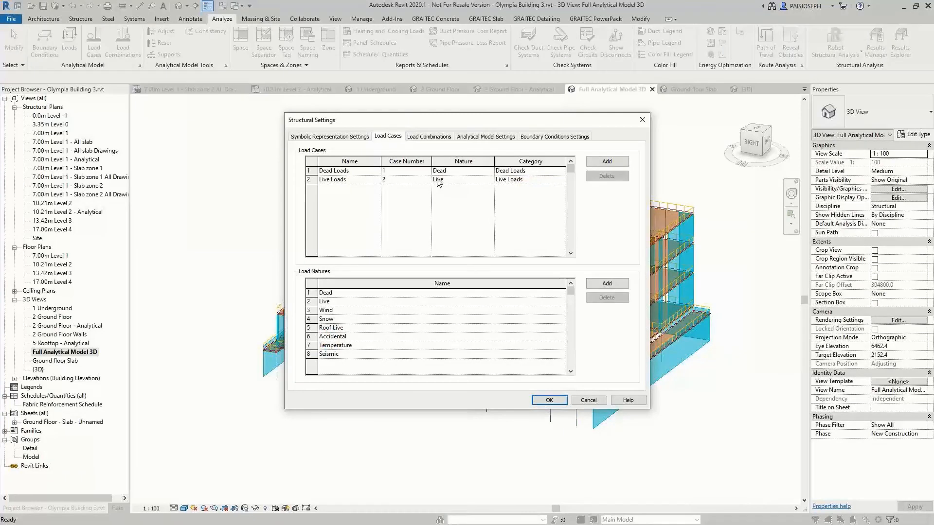
{"action": "left_click", "coordinate": [549, 400]}
{"action": "middle_click_drag", "start_coordinate": [545, 432], "coordinate": [513, 446], "text": "shift"}
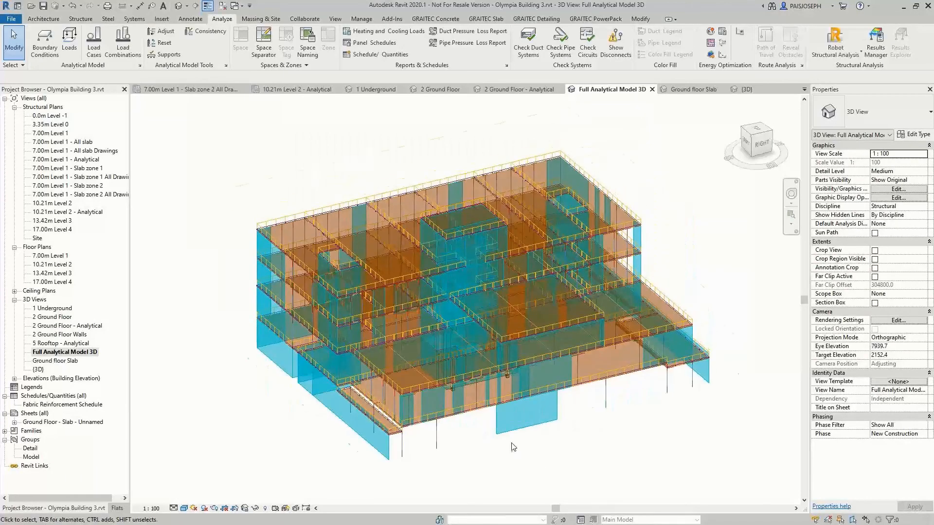
Review the BIM Connect transfer settings for loads, section and material mappings, and FEM result import
{"action": "left_click", "coordinate": [596, 19]}
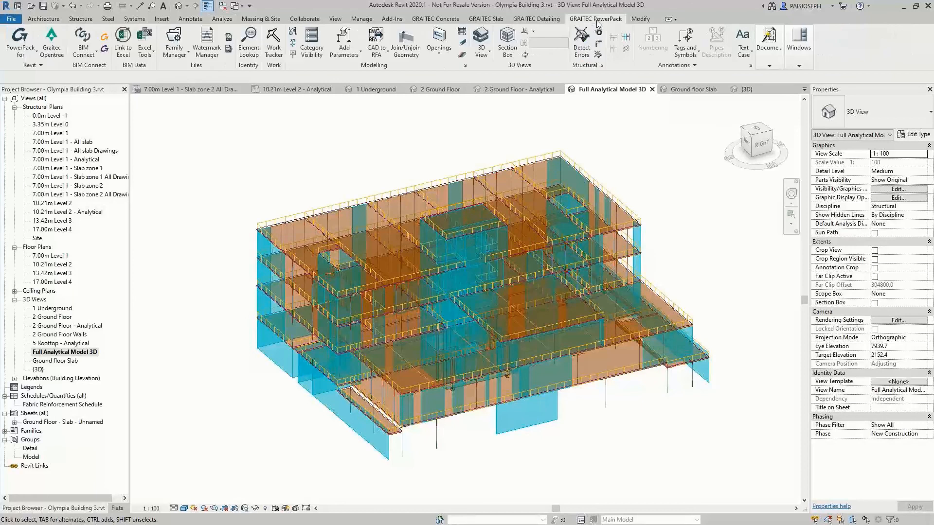
{"action": "left_click", "coordinate": [83, 43]}
{"action": "left_click", "coordinate": [97, 139]}
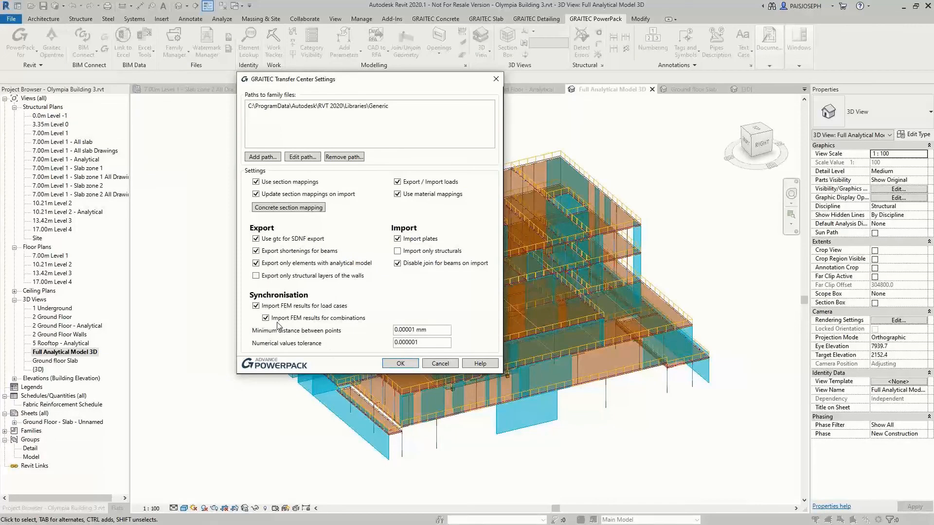
{"action": "left_click", "coordinate": [400, 364]}
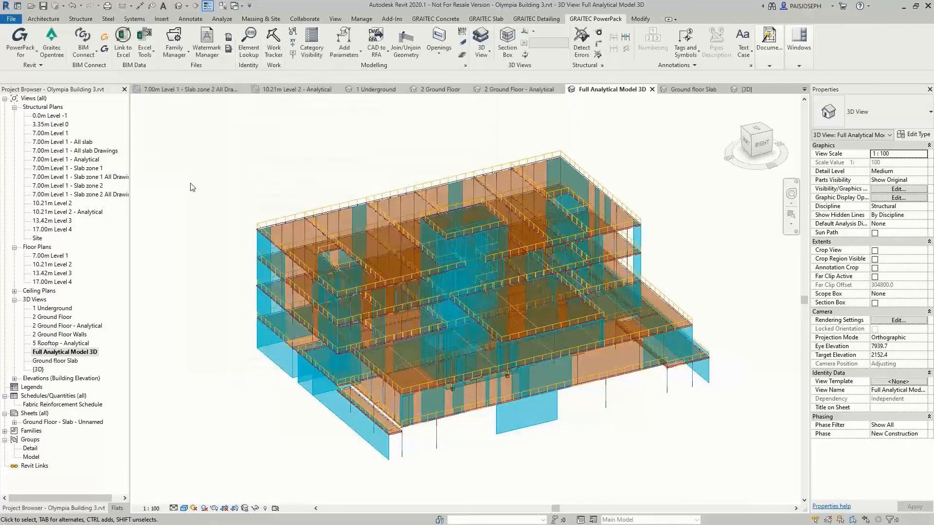
Export the model in GRAITEC BIM format with automatic launch of Advance Design, and dismiss the export report and project settings wizard
{"action": "left_click", "coordinate": [92, 52]}
{"action": "left_click", "coordinate": [100, 74]}
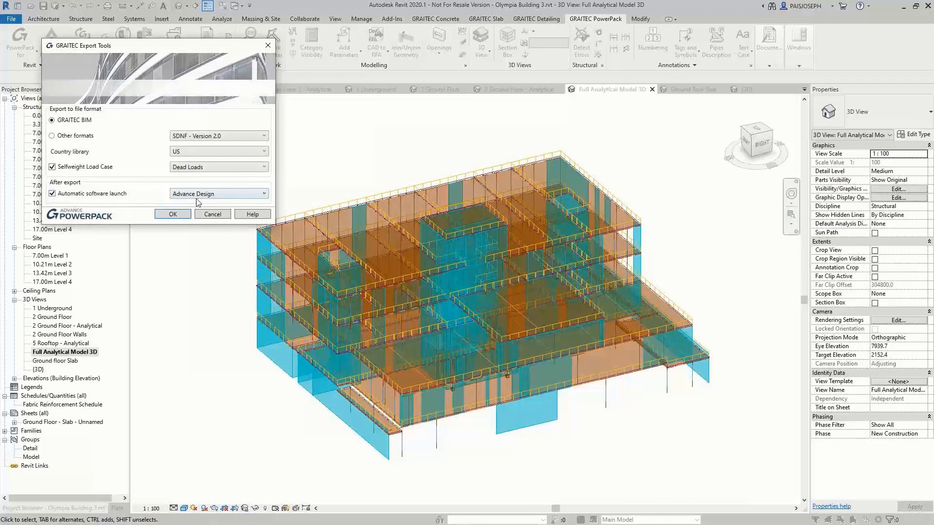
{"action": "left_click", "coordinate": [177, 215]}
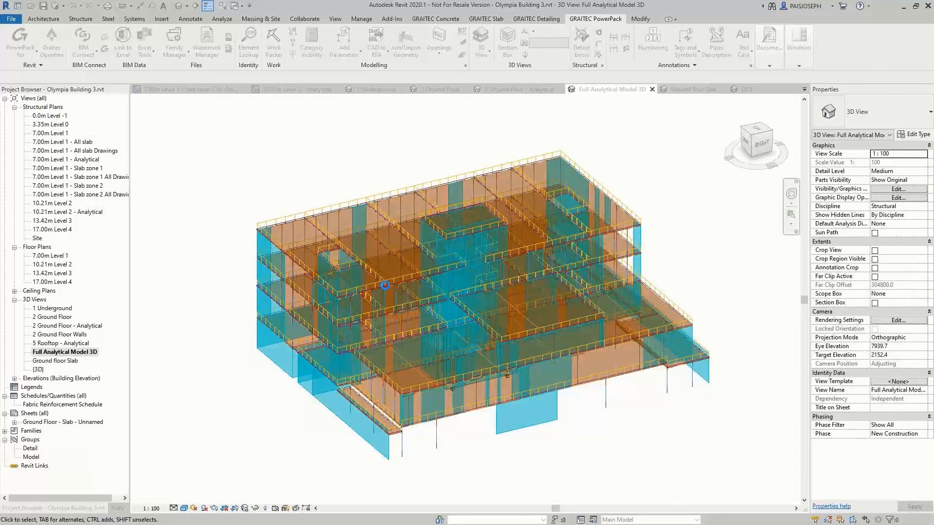
{"action": "left_click", "coordinate": [499, 268]}
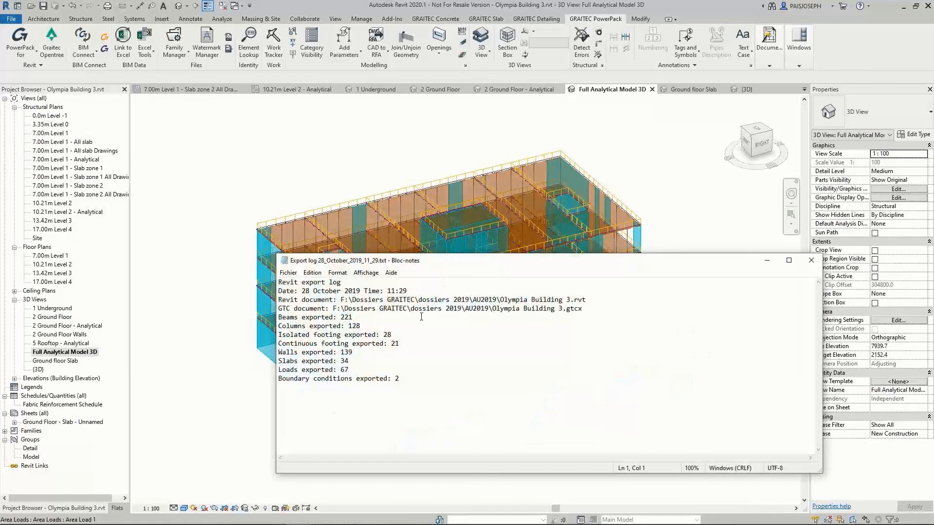
{"action": "left_click", "coordinate": [811, 260]}
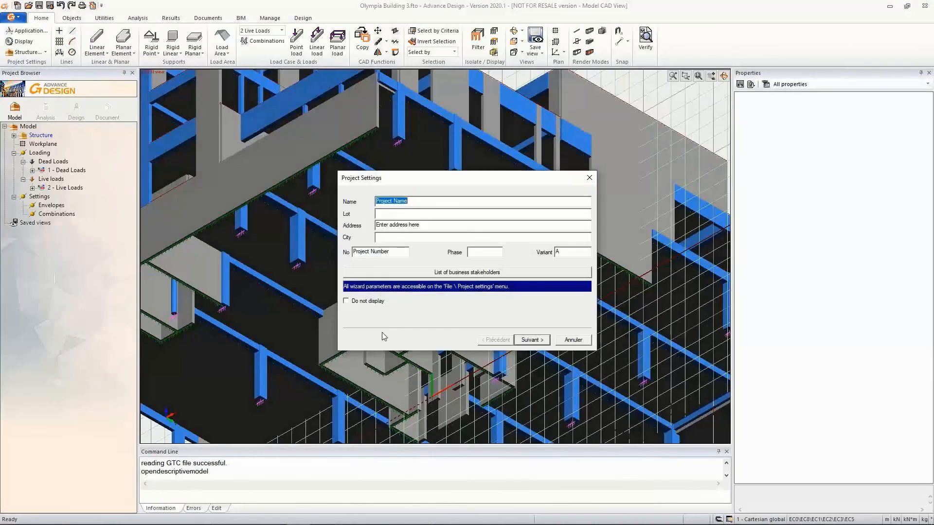
{"action": "left_click", "coordinate": [574, 340]}
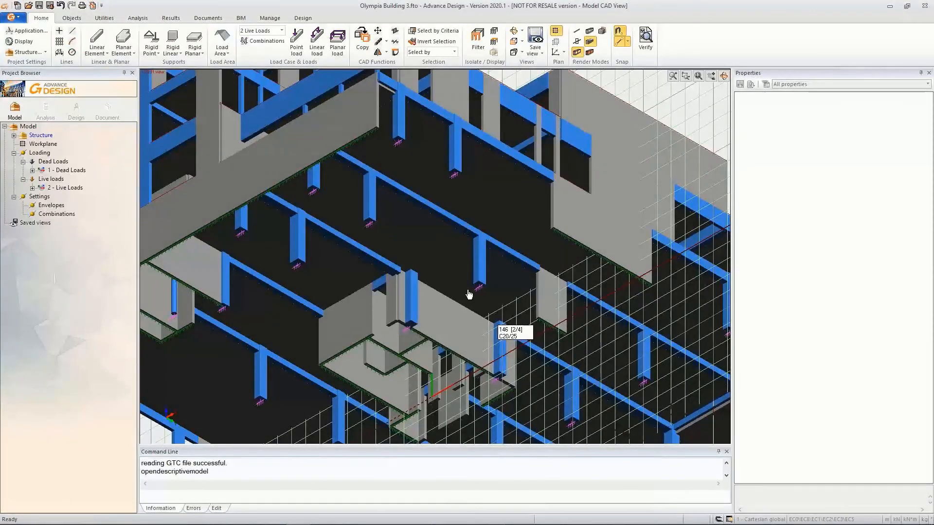
Show the whole building in the model view and turn off the workplane grid
{"action": "scroll", "coordinate": [462, 355], "scroll_direction": "up", "scroll_amount": 5}
{"action": "scroll", "coordinate": [443, 358], "scroll_direction": "down", "scroll_amount": 4}
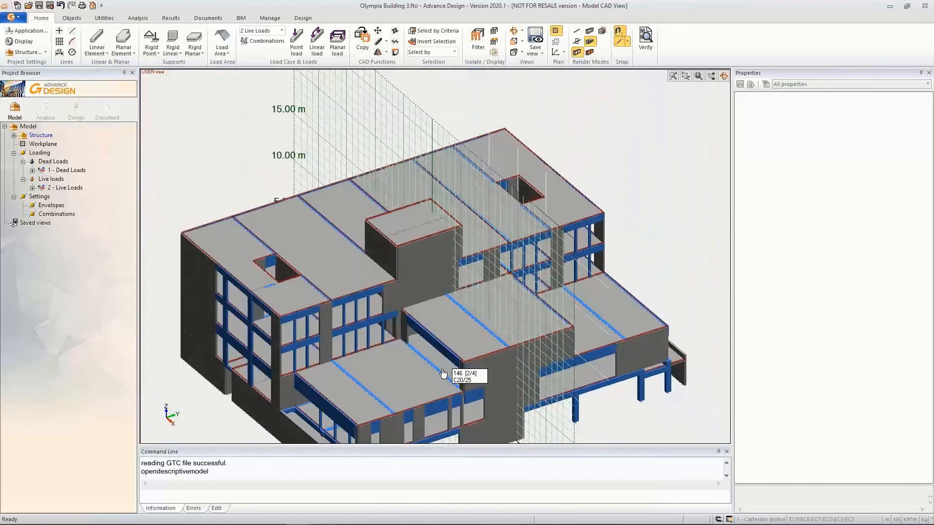
{"action": "middle_click_drag", "start_coordinate": [444, 374], "coordinate": [439, 273]}
{"action": "right_click", "coordinate": [586, 436]}
{"action": "left_click", "coordinate": [627, 412]}
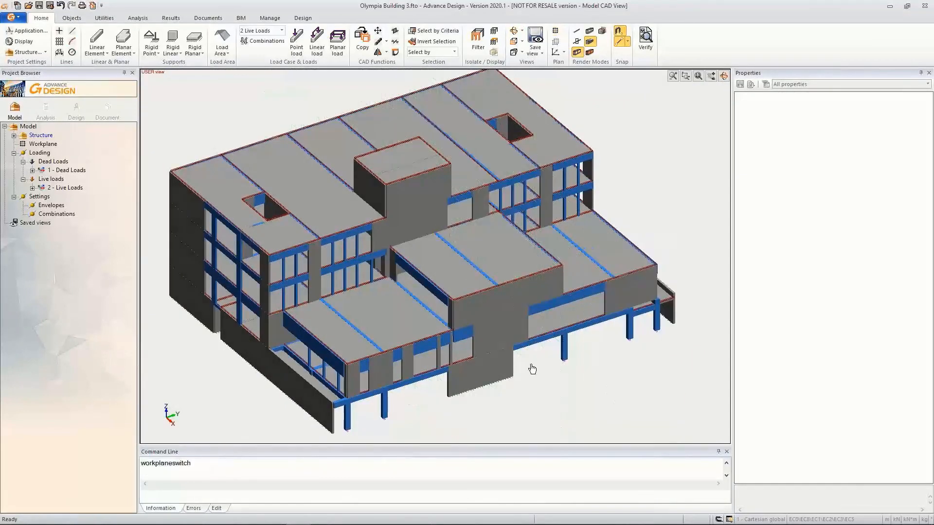
Display the loads with automatic scaling and render the model as linear contours with shaded faces
{"action": "right_click", "coordinate": [596, 359]}
{"action": "left_click", "coordinate": [632, 303]}
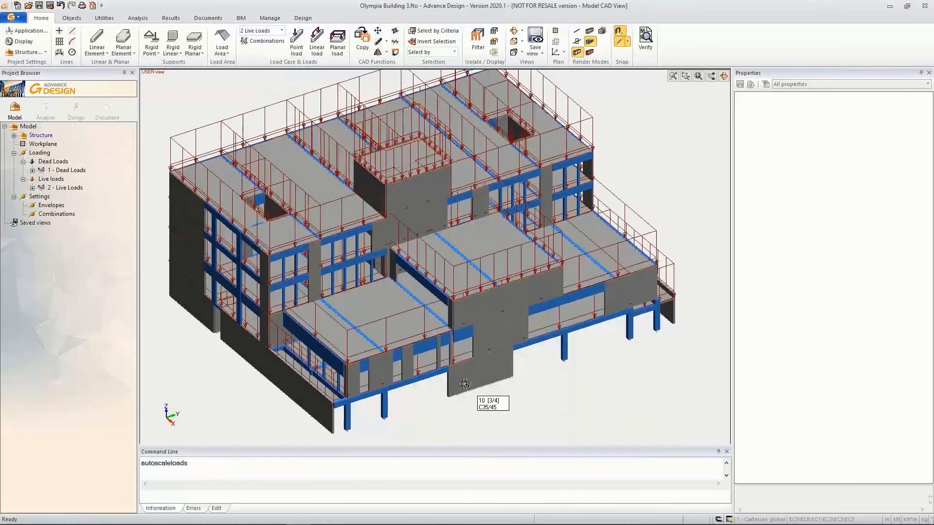
{"action": "left_click", "coordinate": [589, 52]}
{"action": "scroll", "coordinate": [510, 358], "scroll_direction": "up", "scroll_amount": 2}
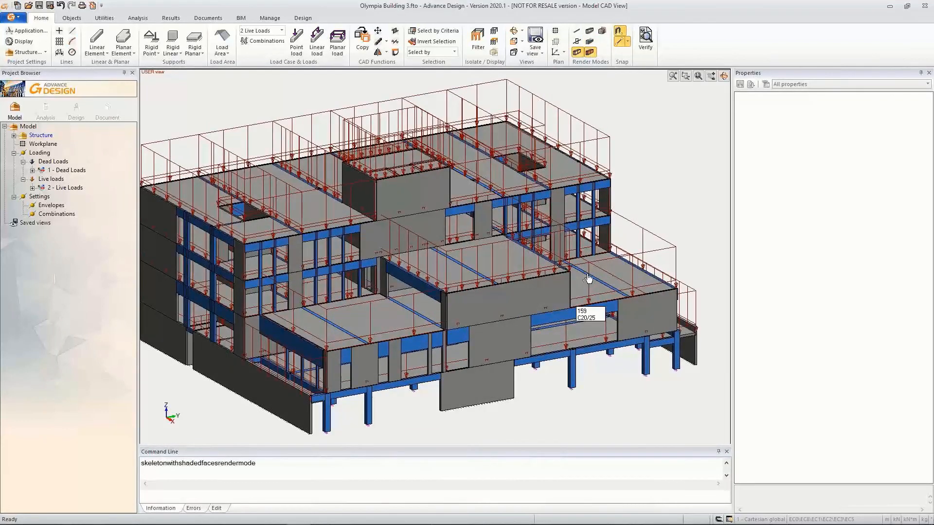
Examine the building levels under Structure and the element groups within 3.35m Level 0
{"action": "double_click", "coordinate": [41, 135]}
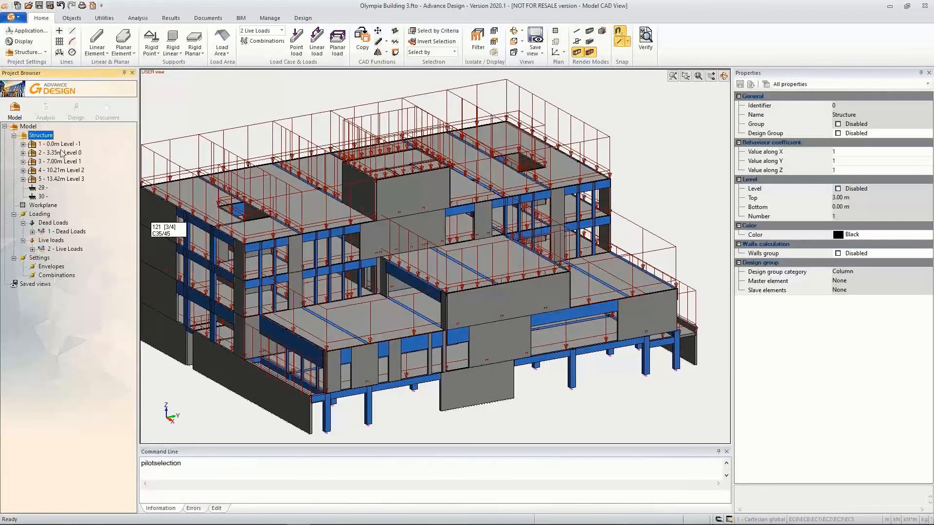
{"action": "double_click", "coordinate": [32, 152]}
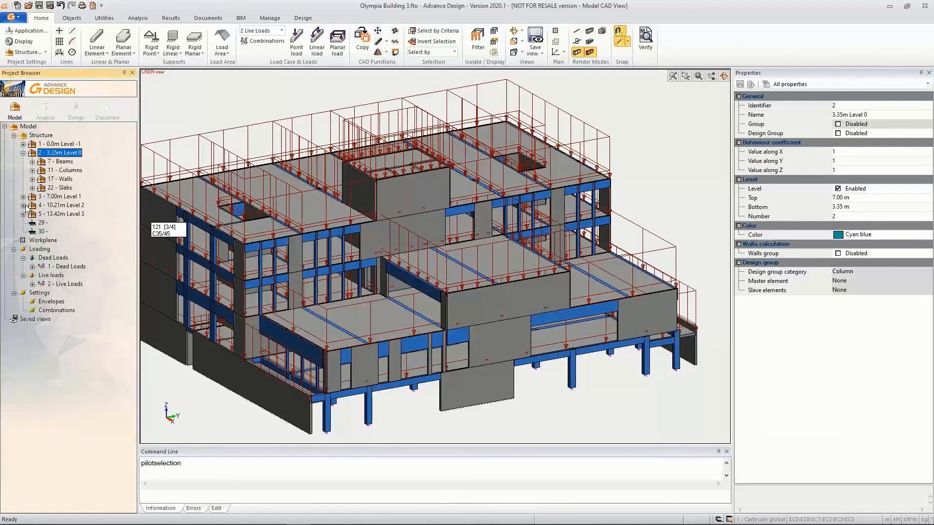
{"action": "left_click", "coordinate": [23, 153]}
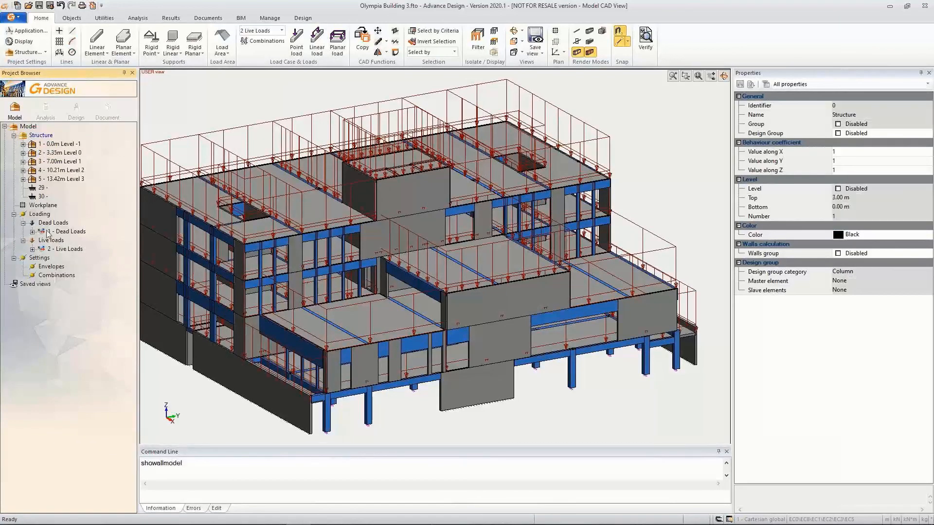
Hide the loads in the model view and create a seismic load case family under Loading
{"action": "right_click", "coordinate": [417, 192]}
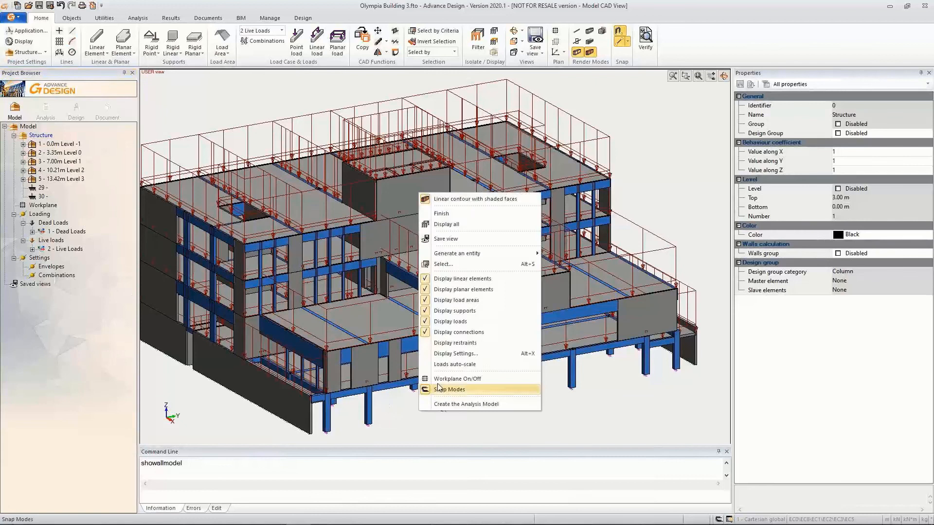
{"action": "left_click", "coordinate": [457, 336]}
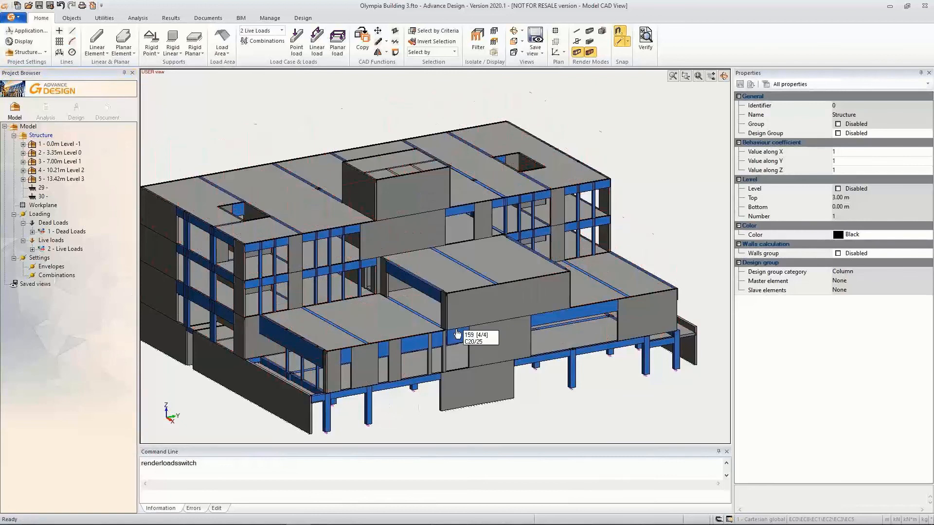
{"action": "right_click", "coordinate": [41, 215]}
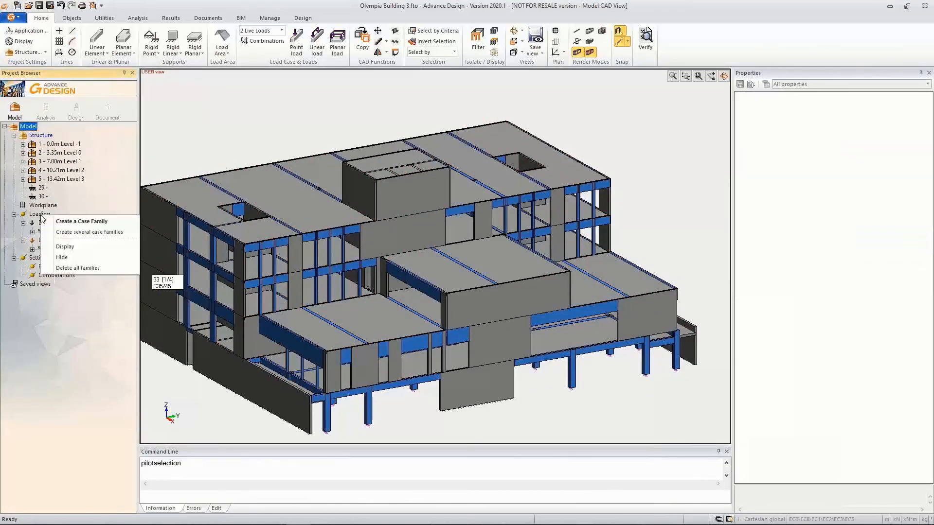
{"action": "left_click", "coordinate": [68, 232]}
{"action": "left_click", "coordinate": [525, 258]}
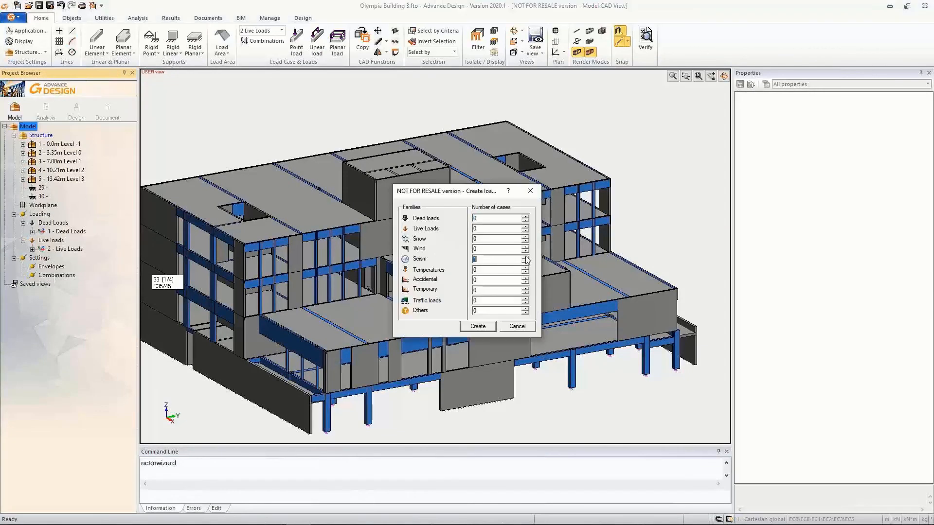
{"action": "left_click", "coordinate": [525, 258]}
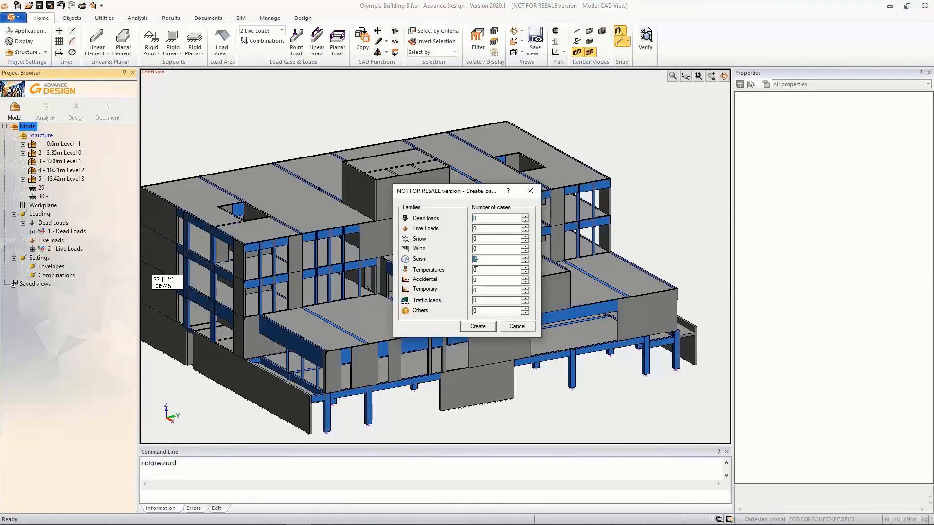
{"action": "left_click", "coordinate": [477, 326]}
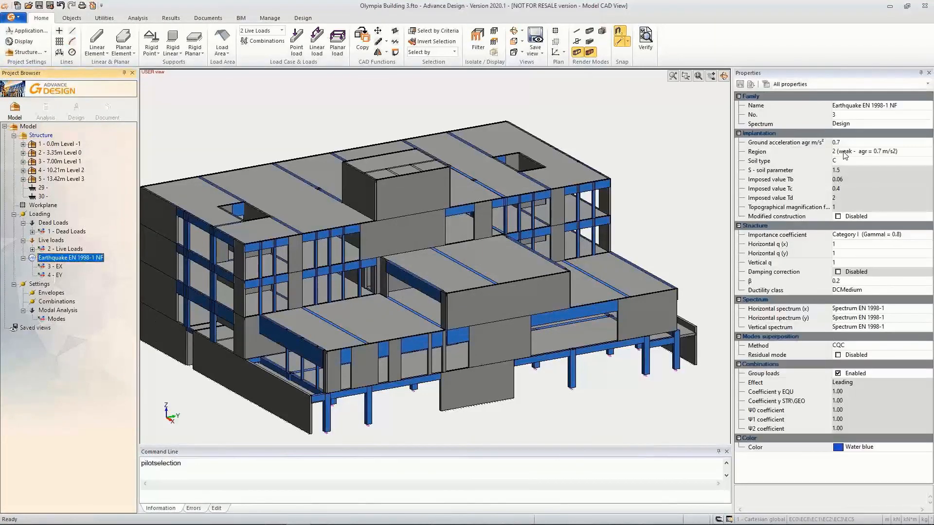
Set the earthquake family's region to 3 (moderate - agr = 1.1 m/s2) and its importance coefficient to Category II
{"action": "left_click", "coordinate": [858, 153]}
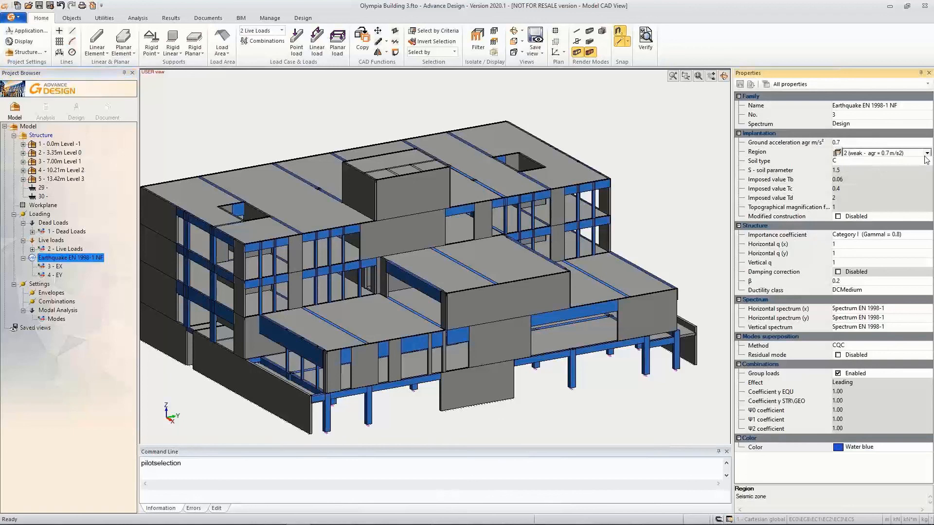
{"action": "left_click", "coordinate": [927, 153]}
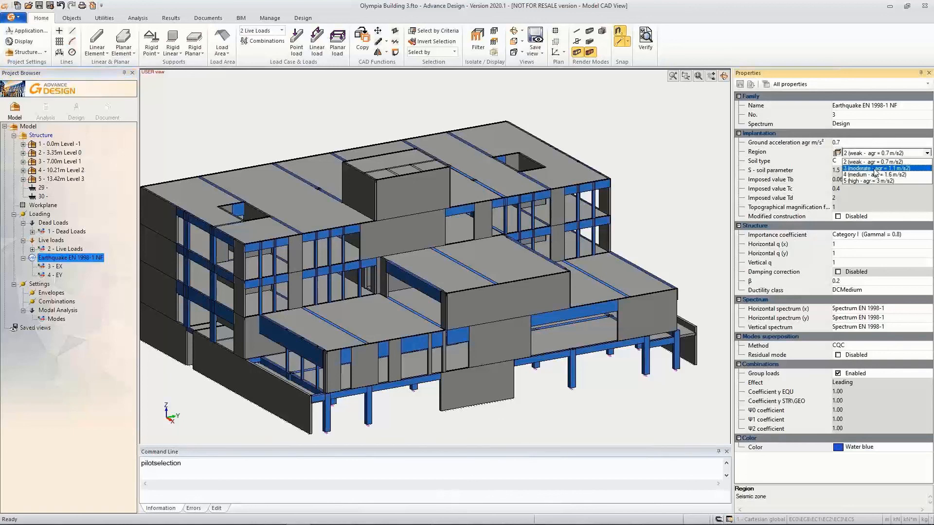
{"action": "left_click", "coordinate": [849, 172]}
{"action": "left_click", "coordinate": [846, 235]}
{"action": "left_click", "coordinate": [927, 235]}
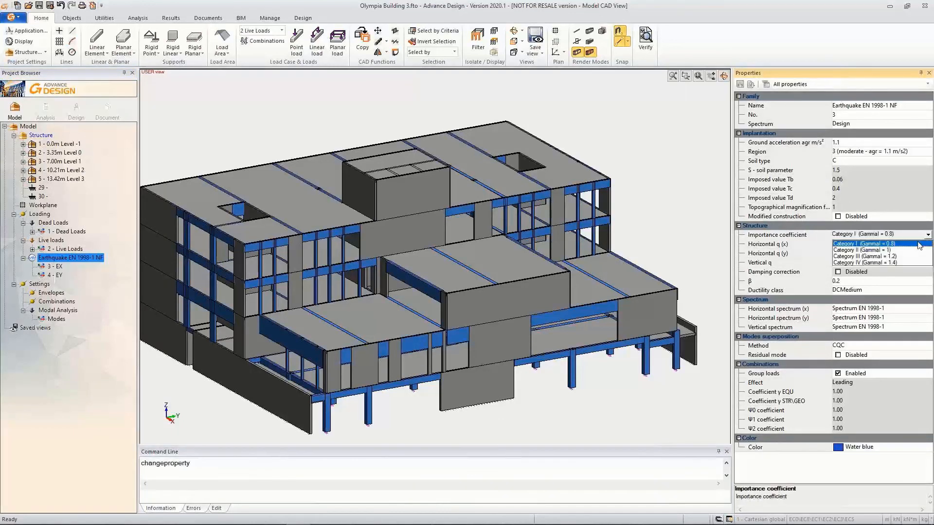
{"action": "left_click", "coordinate": [855, 250]}
Set the earthquake family's horizontal q (x) and horizontal q (y) to 2.4
{"action": "left_click", "coordinate": [851, 247]}
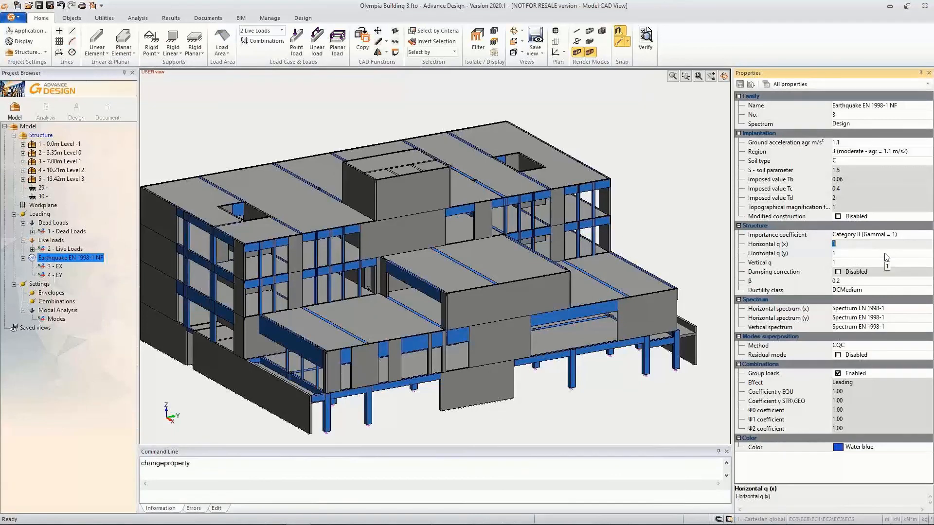
{"action": "left_click", "coordinate": [857, 253]}
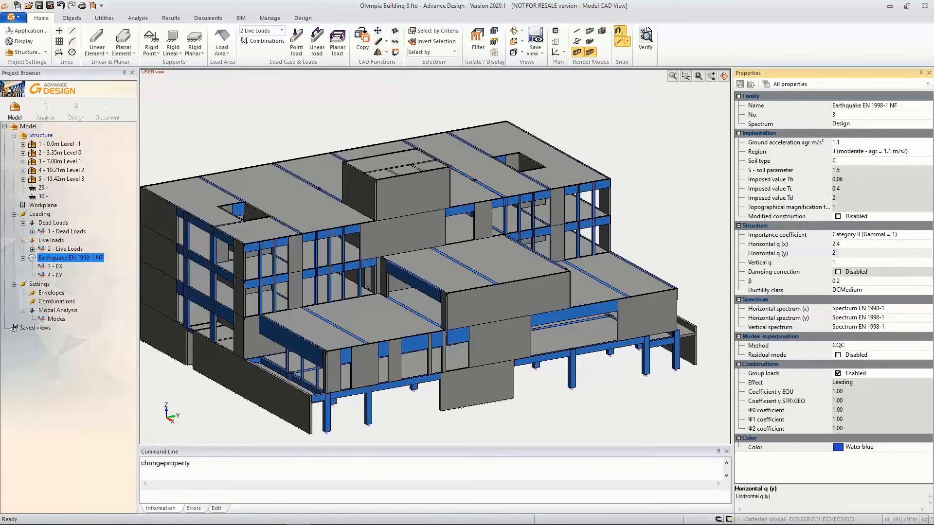
{"action": "left_click", "coordinate": [854, 248]}
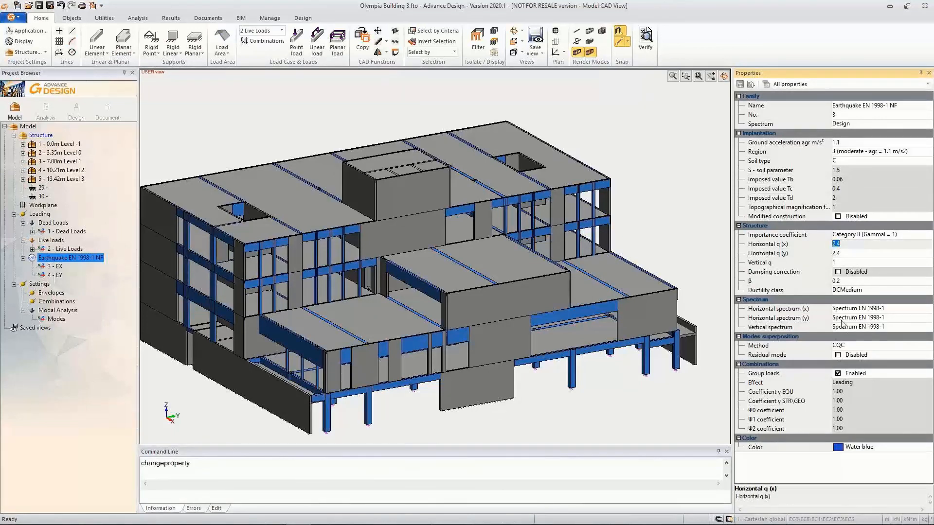
Inspect the horizontal (x) response spectrum values and curve in the function editor
{"action": "left_click", "coordinate": [846, 310]}
{"action": "left_click", "coordinate": [837, 309]}
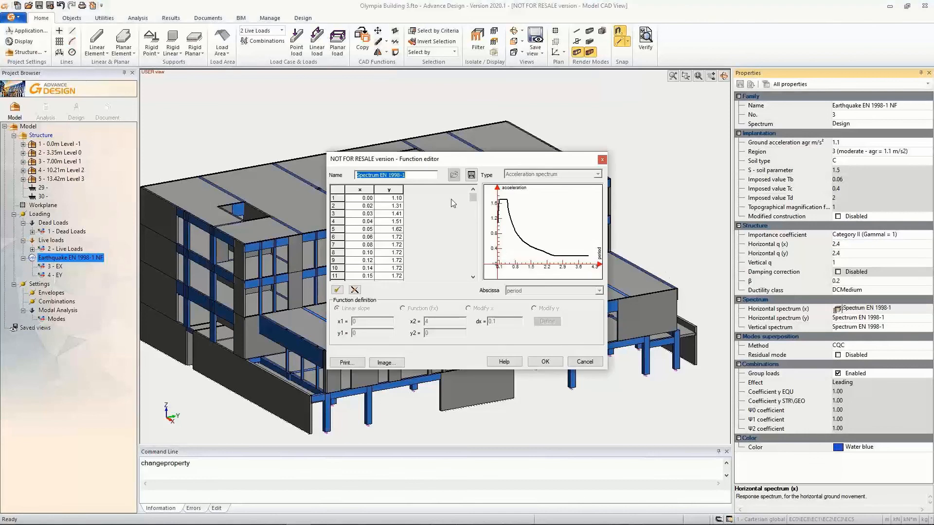
{"action": "left_click", "coordinate": [546, 364]}
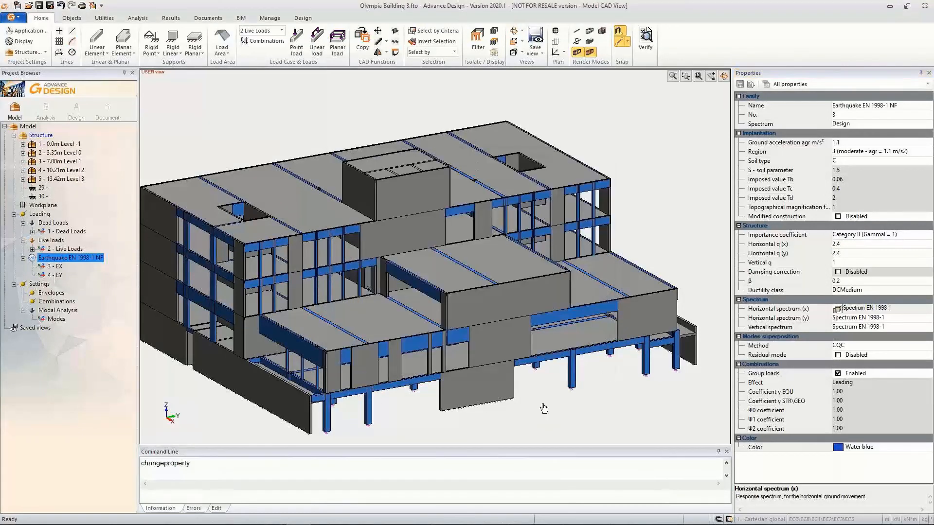
Isolate the walls of 3.35m Level 0 in the model view and expand their list of elements
{"action": "middle_click_drag", "start_coordinate": [519, 370], "coordinate": [547, 357]}
{"action": "double_click", "coordinate": [59, 153]}
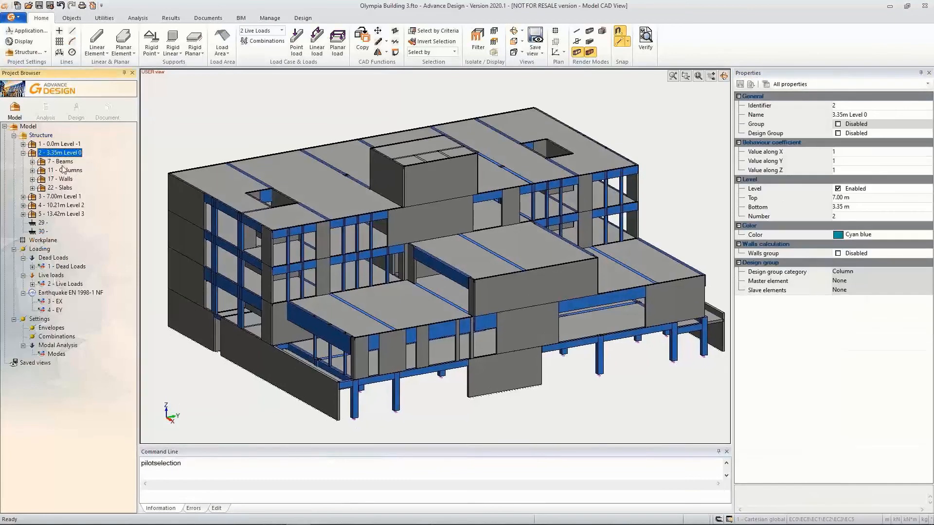
{"action": "right_click", "coordinate": [69, 182]}
{"action": "left_click", "coordinate": [92, 262]}
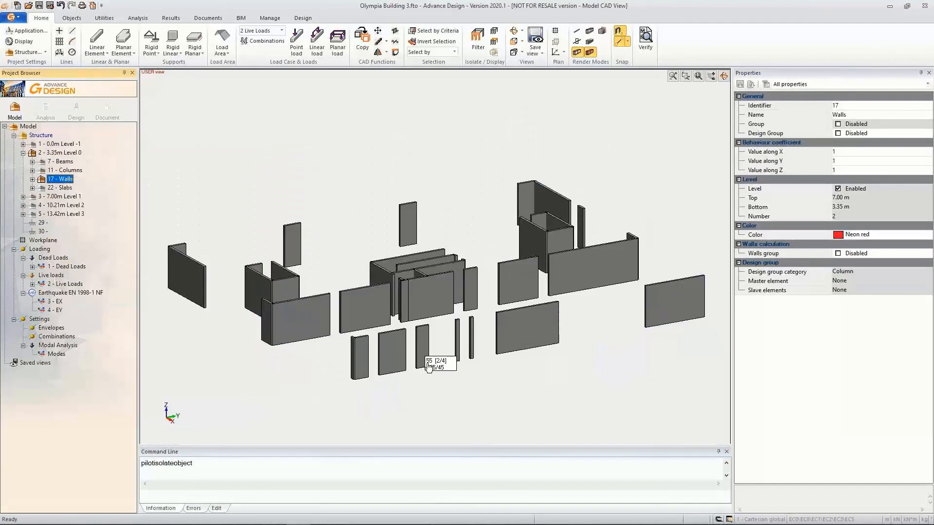
{"action": "scroll", "coordinate": [420, 426], "scroll_direction": "up", "scroll_amount": 3}
{"action": "middle_click_drag", "start_coordinate": [420, 426], "coordinate": [418, 420], "text": "shift"}
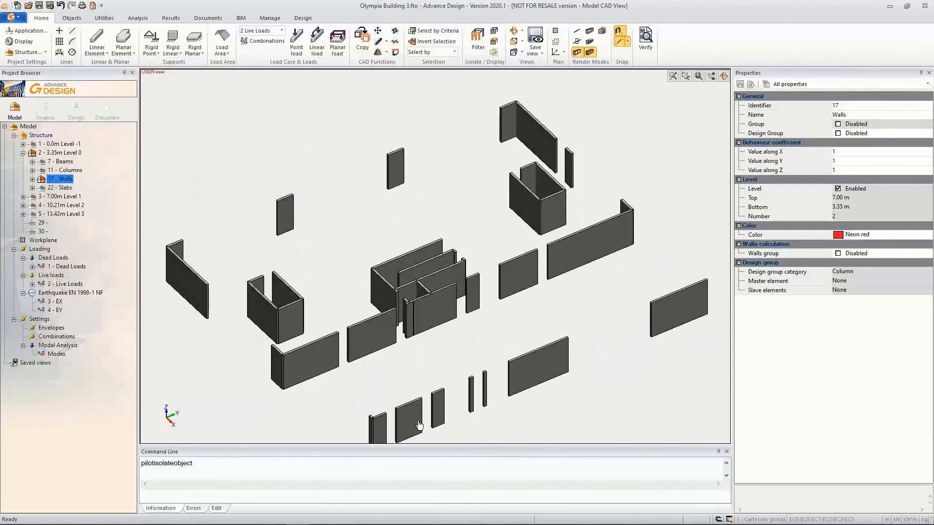
{"action": "left_click", "coordinate": [32, 179]}
{"action": "mouse_move", "coordinate": [130, 174]}
{"action": "left_mouse_down"}
{"action": "mouse_move", "coordinate": [130, 209]}
{"action": "mouse_move", "coordinate": [129, 178]}
{"action": "left_mouse_up"}
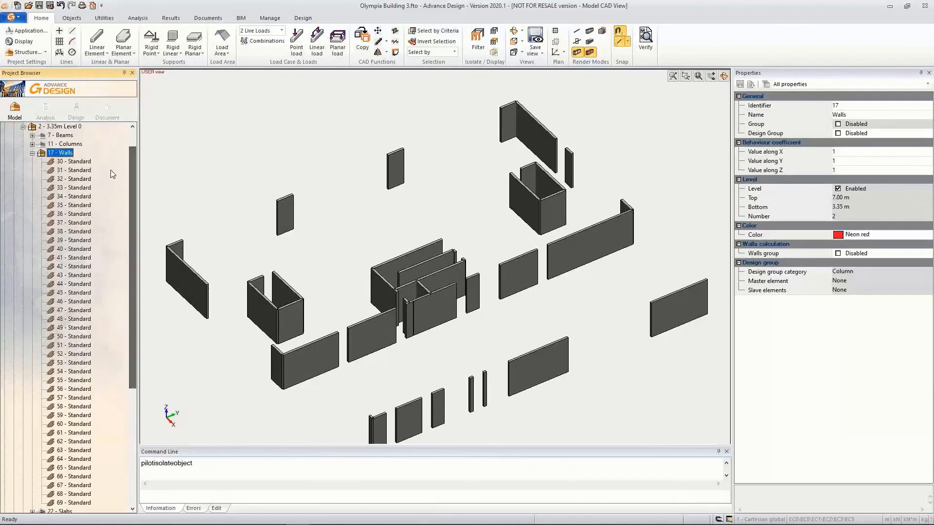
Create a subsystem named Shear Wall G1 under the Walls system of 3.35m Level 0
{"action": "right_click", "coordinate": [64, 152]}
{"action": "mouse_move", "coordinate": [106, 205]}
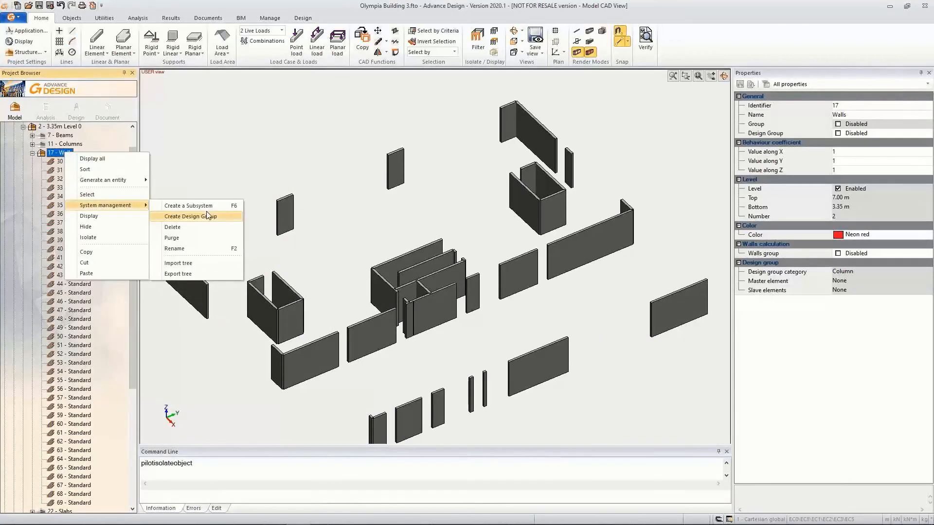
{"action": "left_click", "coordinate": [207, 206]}
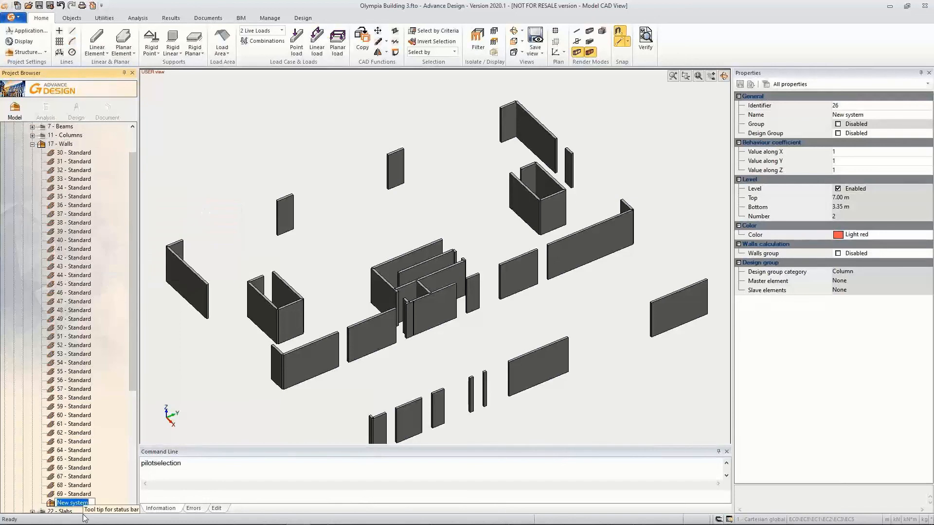
{"action": "type", "text": "wA"}
{"action": "key", "text": "Caps_Lock"}
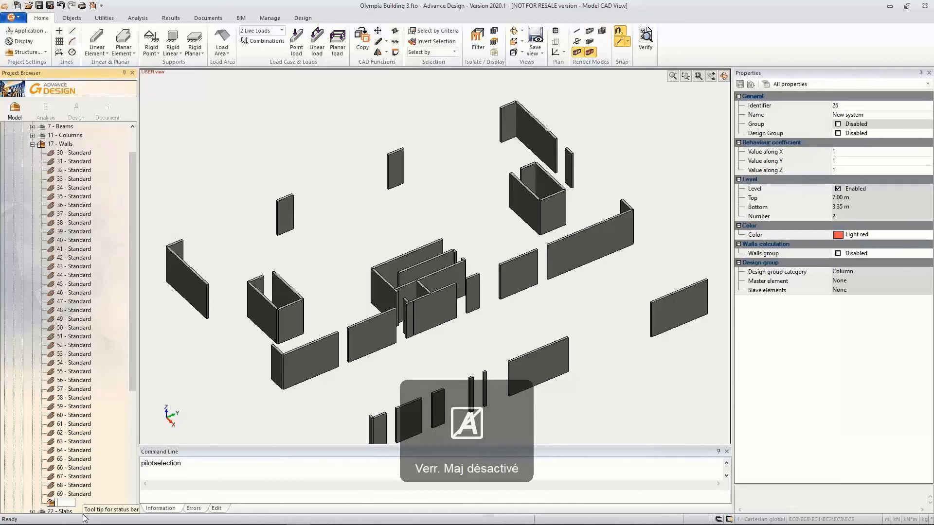
{"action": "type", "text": "Shear Wall G"}
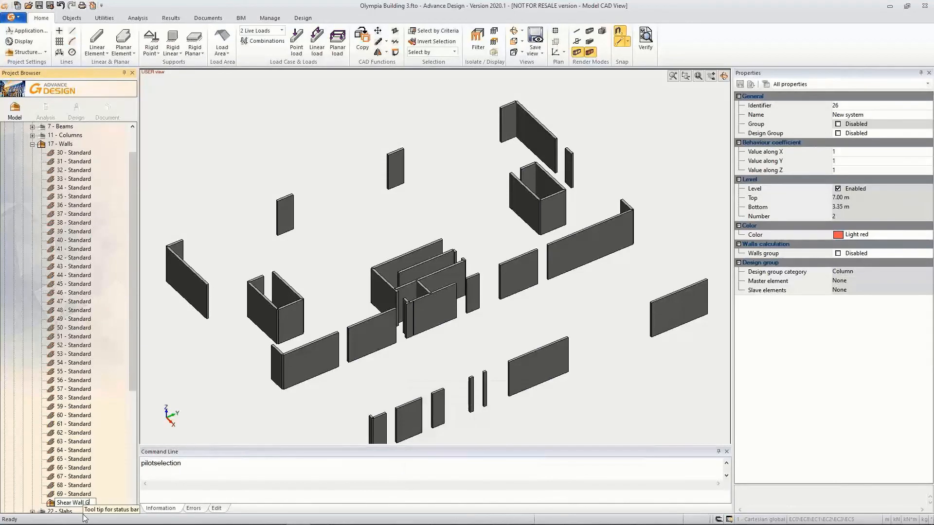
{"action": "type", "text": "1"}
{"action": "key", "text": "Return"}
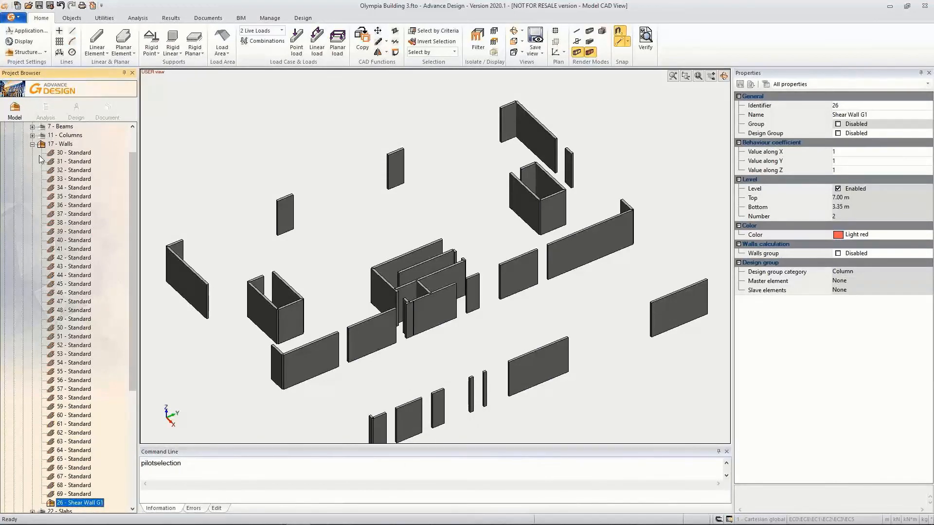
Add a second subsystem named Shear Wall G2 under the Walls system of 3.35m Level 0
{"action": "right_click", "coordinate": [57, 146]}
{"action": "mouse_move", "coordinate": [97, 195]}
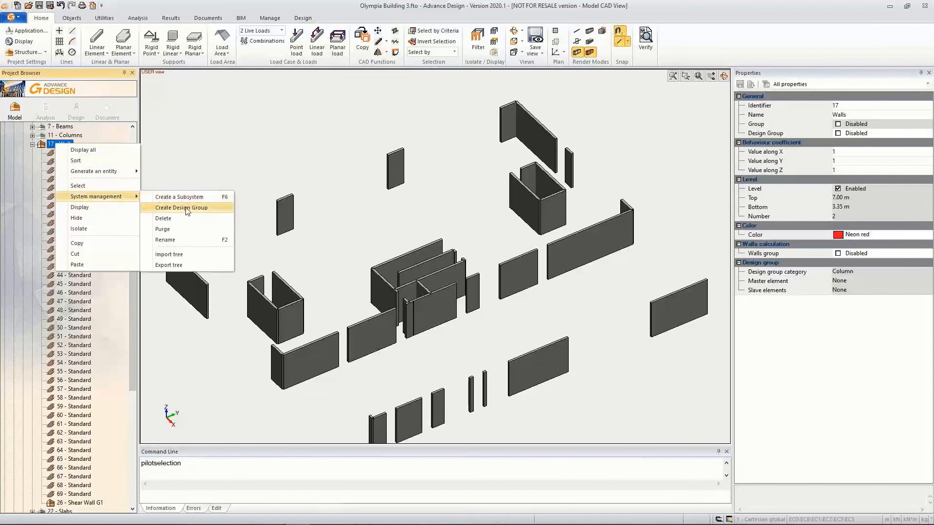
{"action": "left_click", "coordinate": [166, 195]}
{"action": "type", "text": "Shear Wall G2"}
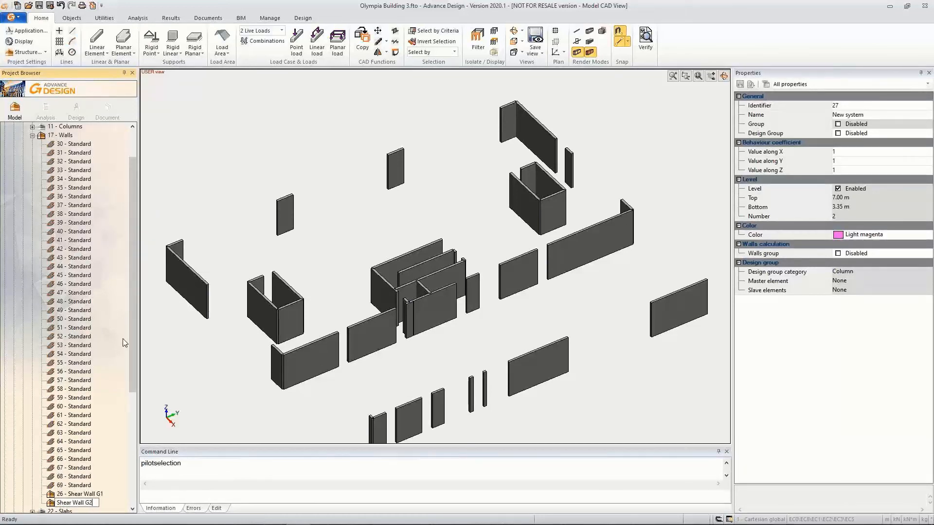
{"action": "key", "text": "Return"}
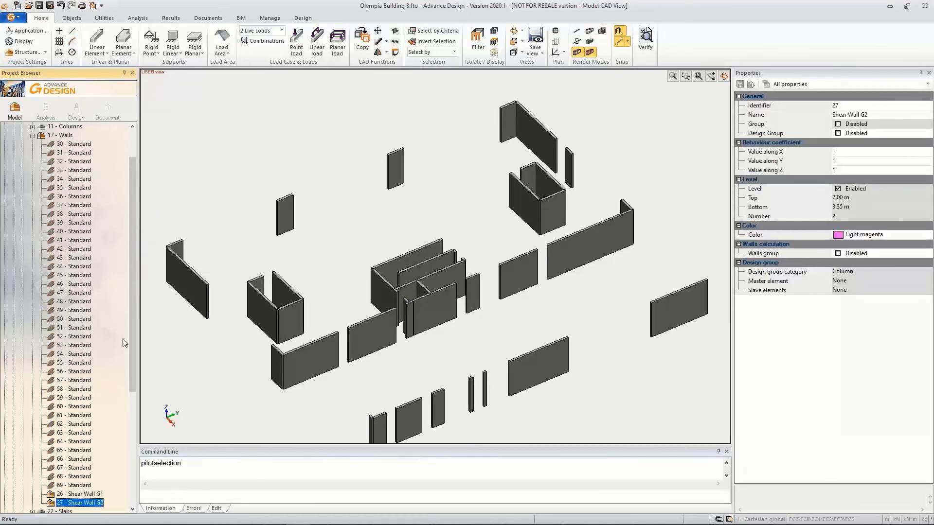
Set the structural usage of walls 35 to 38 in Shear Wall G1 and 61 to 64 in Shear Wall G2 to Shear Wall
{"action": "left_click", "coordinate": [84, 494]}
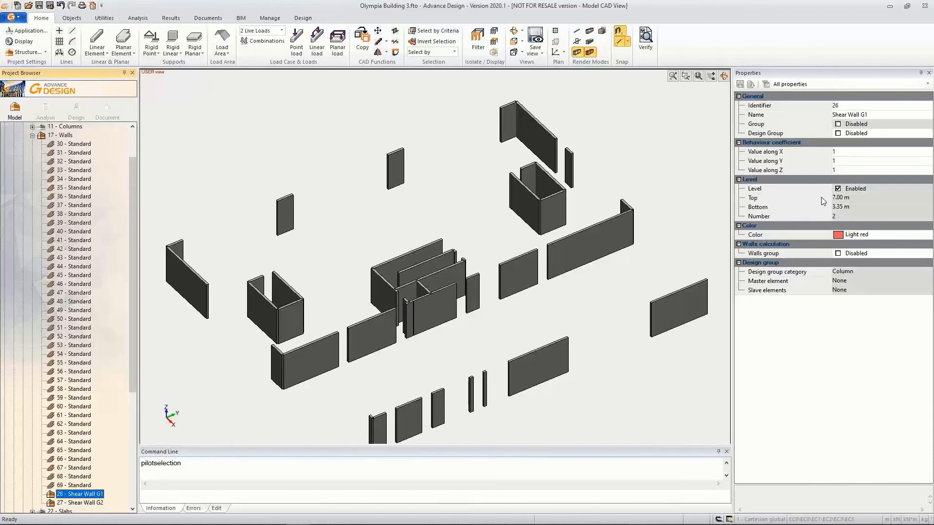
{"action": "left_click", "coordinate": [85, 389]}
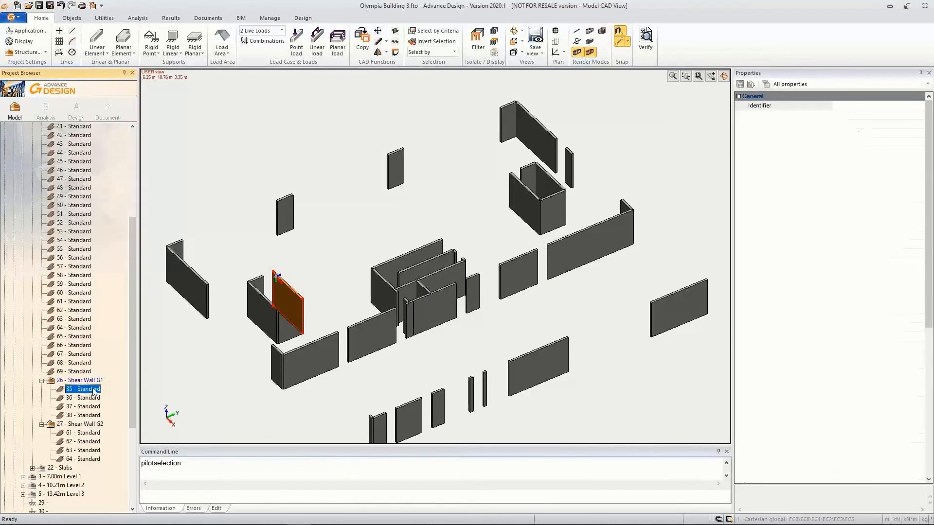
{"action": "left_click", "coordinate": [94, 417], "text": "shift"}
{"action": "left_click", "coordinate": [92, 434], "text": "ctrl"}
{"action": "left_click", "coordinate": [93, 441], "text": "ctrl"}
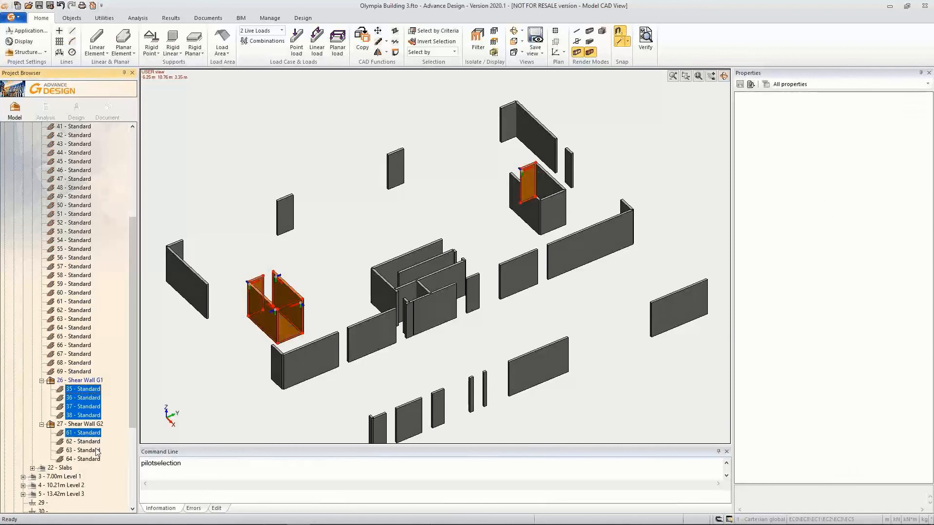
{"action": "left_click", "coordinate": [96, 450], "text": "ctrl"}
{"action": "left_click", "coordinate": [95, 459], "text": "ctrl"}
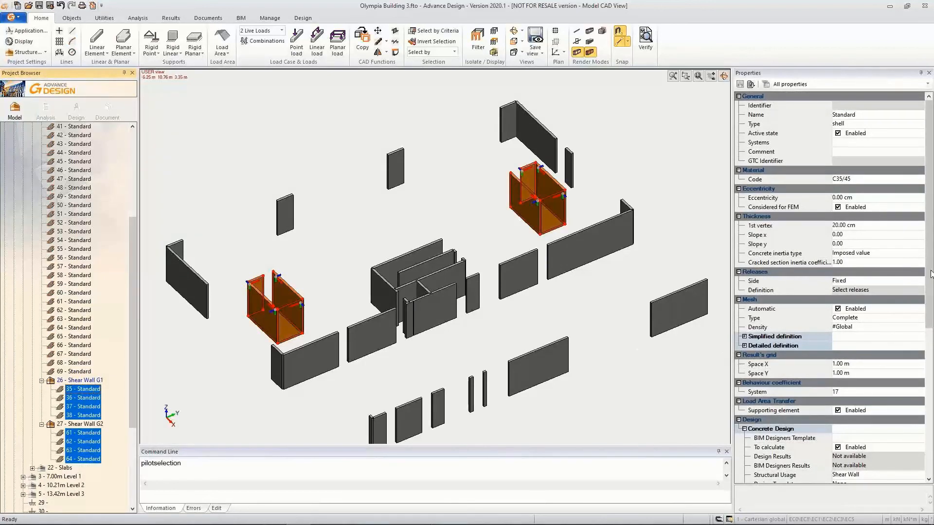
{"action": "left_click_drag", "start_coordinate": [928, 290], "coordinate": [929, 335]}
{"action": "left_click", "coordinate": [864, 392]}
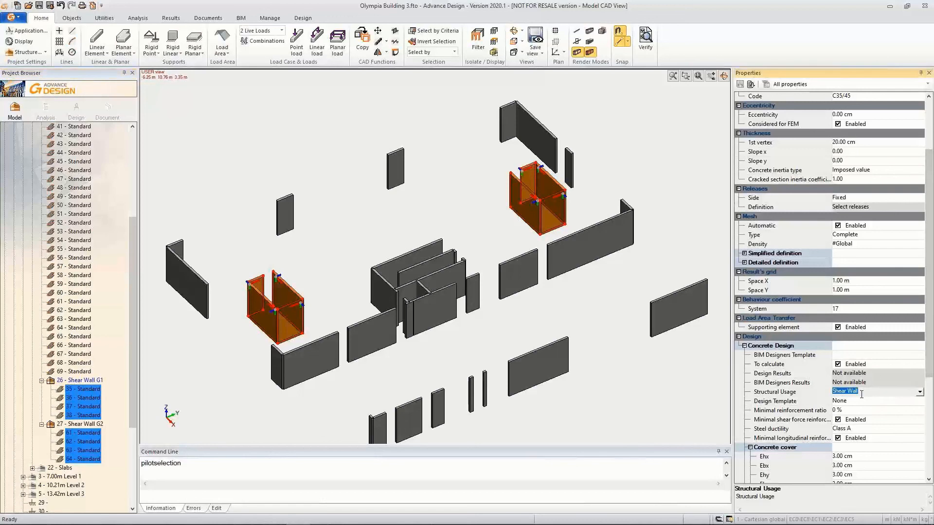
{"action": "left_click", "coordinate": [919, 392]}
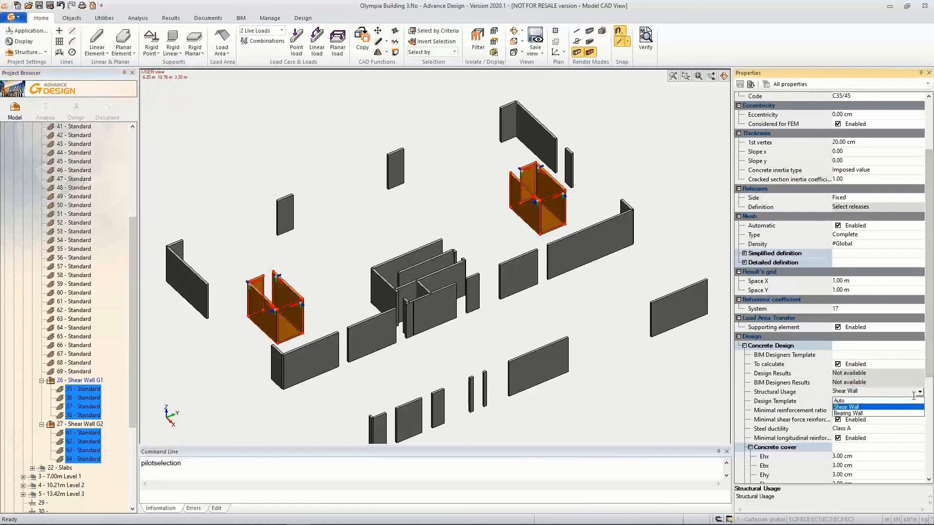
{"action": "left_click", "coordinate": [845, 408]}
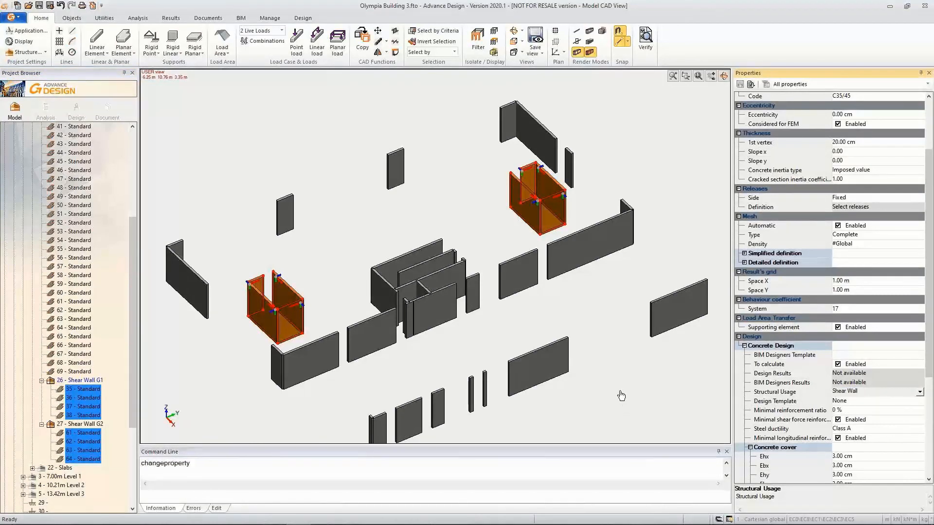
{"action": "key", "text": "Escape"}
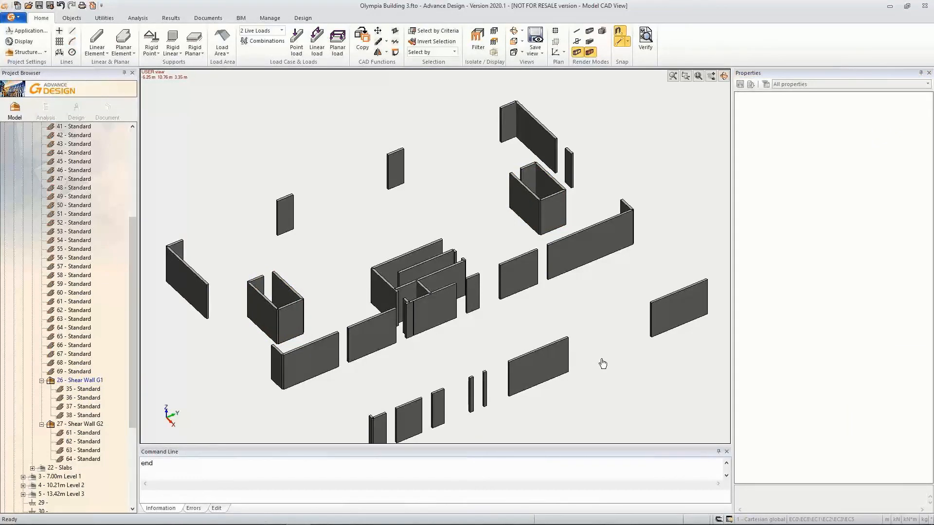
Collapse the 3.35m Level 0 system in the project tree and display the whole building model again
{"action": "left_click_drag", "start_coordinate": [129, 346], "coordinate": [131, 258]}
{"action": "left_click", "coordinate": [32, 179]}
{"action": "left_click", "coordinate": [23, 153]}
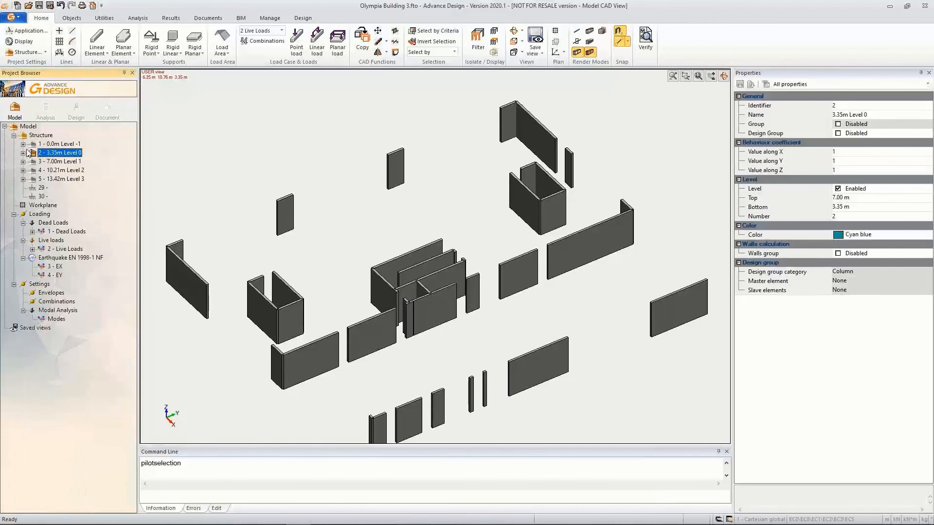
{"action": "right_click", "coordinate": [239, 172]}
{"action": "left_click", "coordinate": [257, 205]}
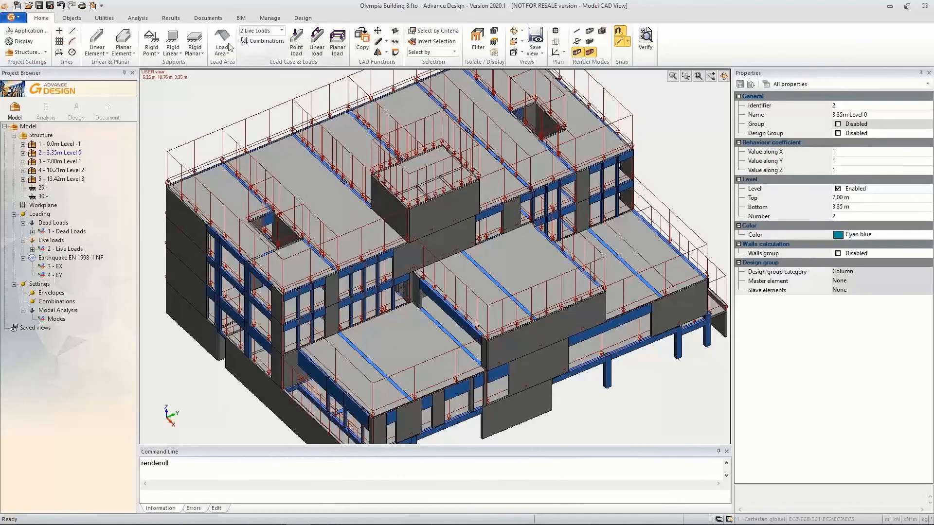
Review the RC design calculation settings for reinforcement, calculation sequence, punching verification and beam calculation
{"action": "left_click", "coordinate": [138, 18]}
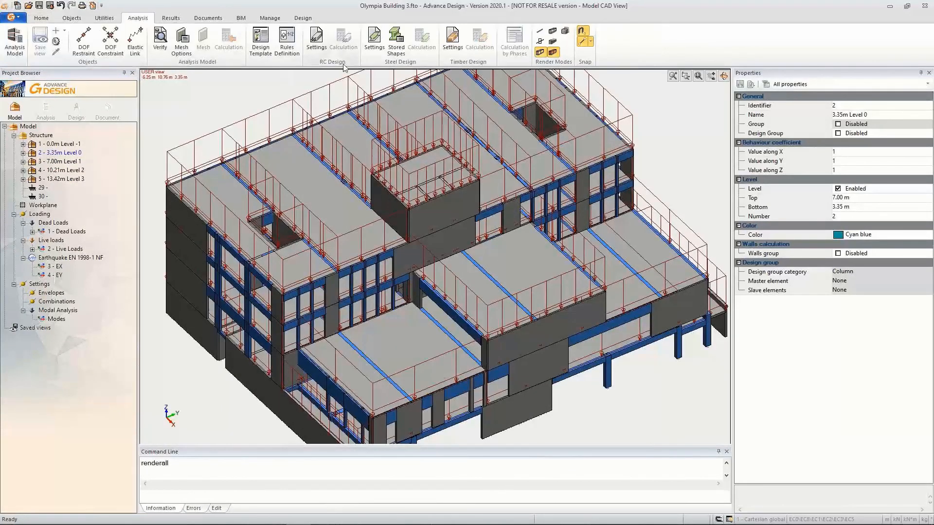
{"action": "left_click", "coordinate": [316, 44]}
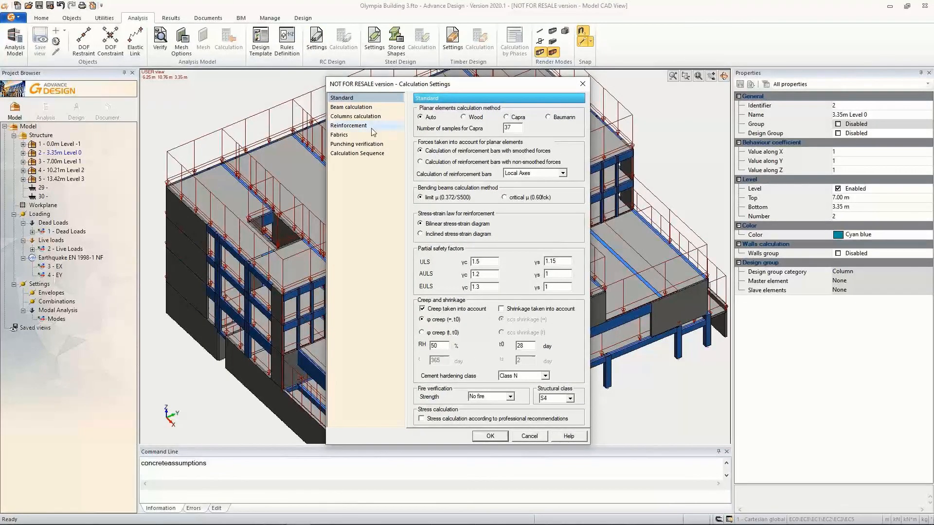
{"action": "left_click", "coordinate": [348, 127]}
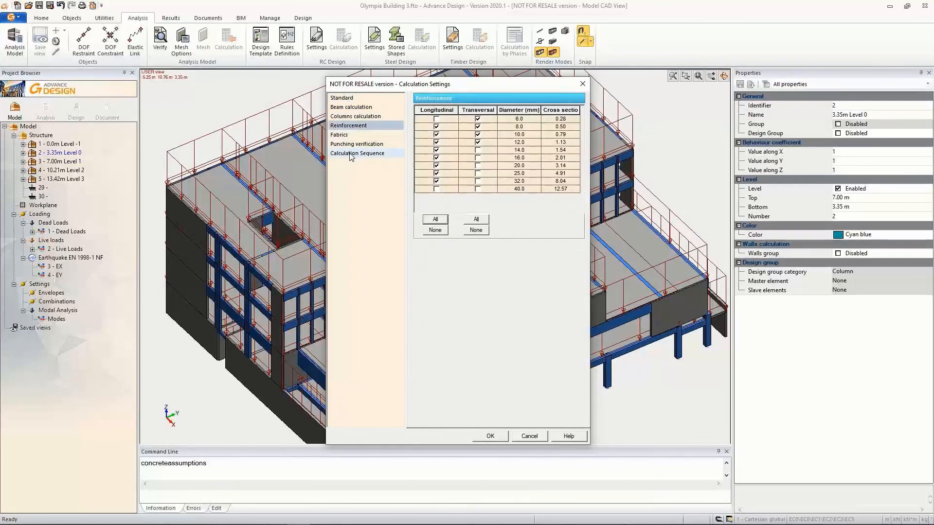
{"action": "left_click", "coordinate": [351, 155]}
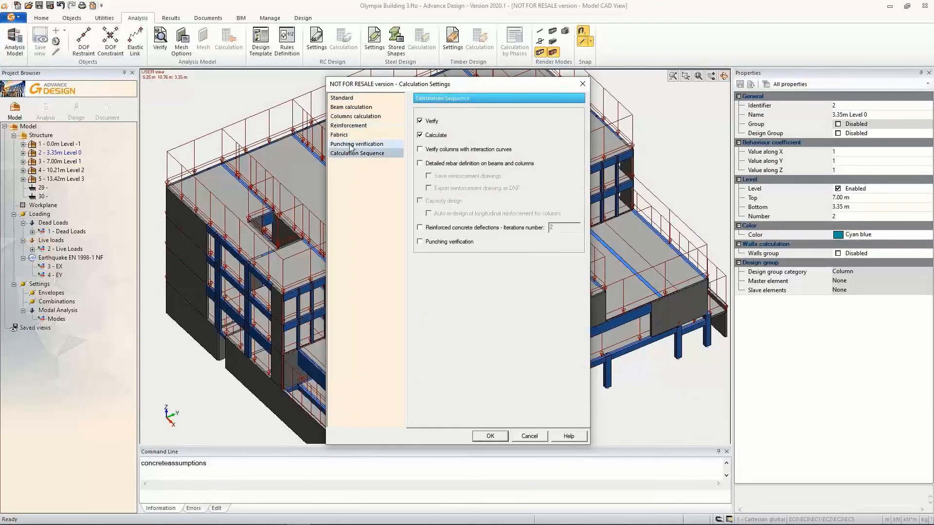
{"action": "left_click", "coordinate": [351, 145]}
{"action": "left_click", "coordinate": [349, 107]}
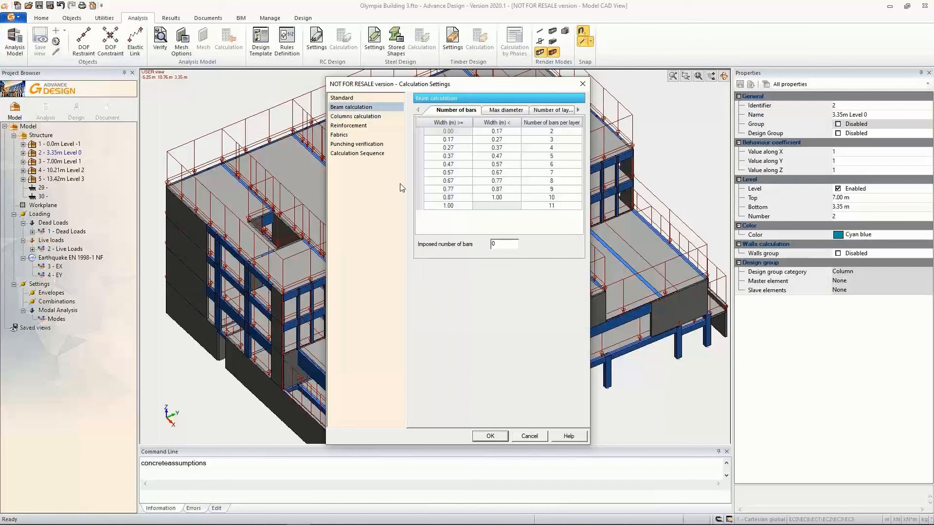
{"action": "left_click", "coordinate": [502, 432]}
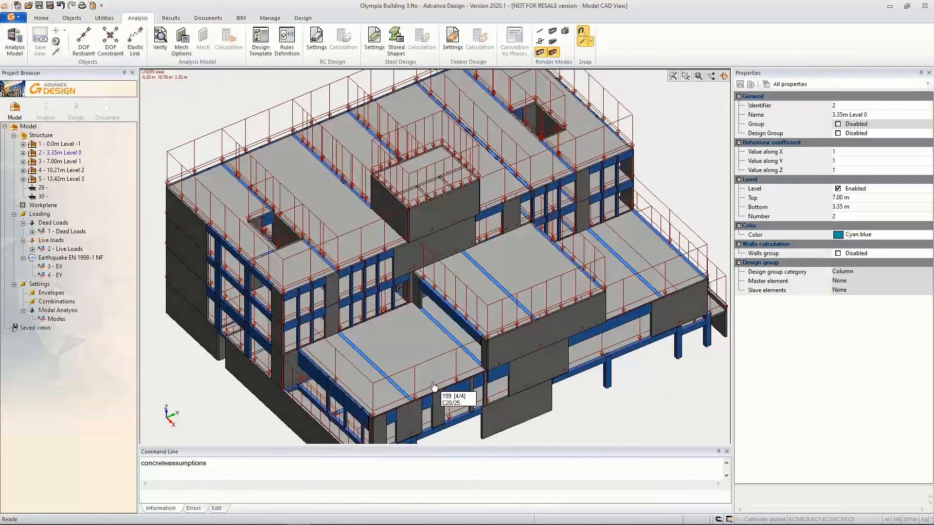
Create a new analysis model and launch its FE calculation and RC calculation
{"action": "left_click", "coordinate": [54, 107]}
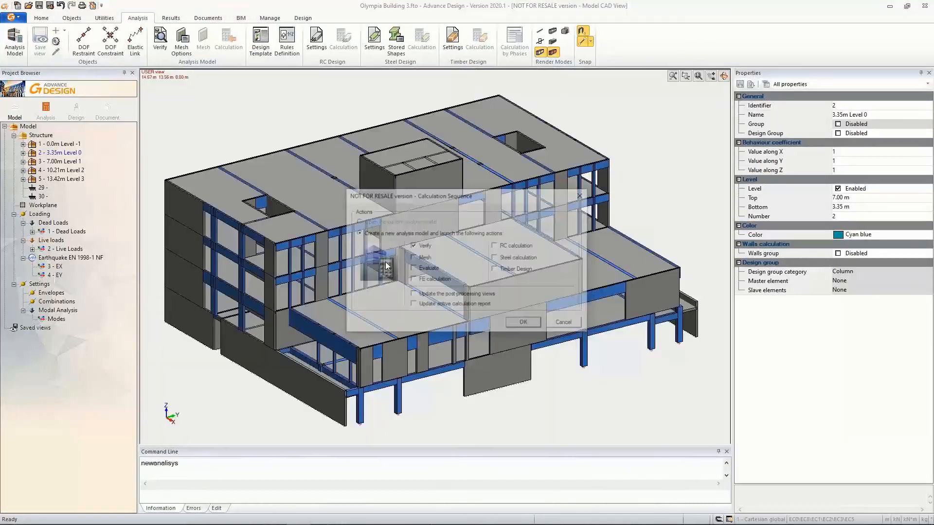
{"action": "left_click", "coordinate": [435, 281]}
{"action": "left_click", "coordinate": [504, 247]}
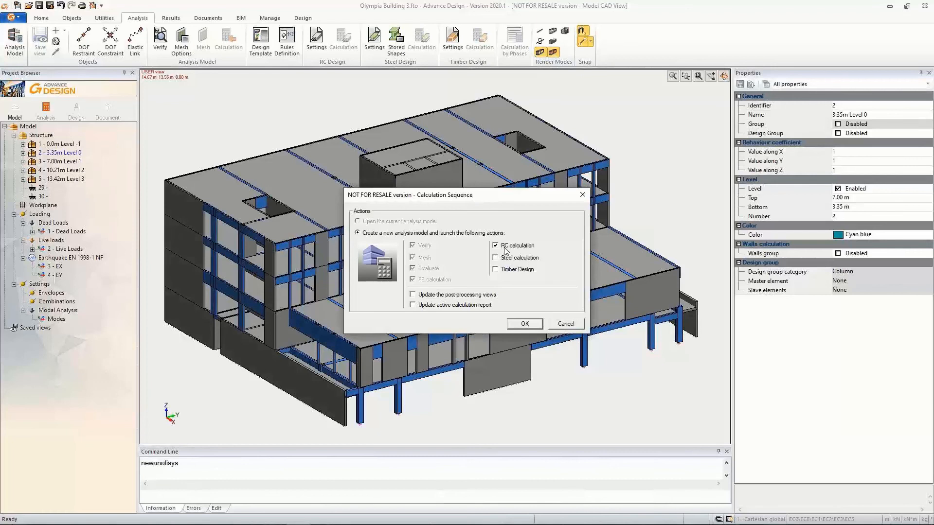
{"action": "left_click", "coordinate": [525, 324]}
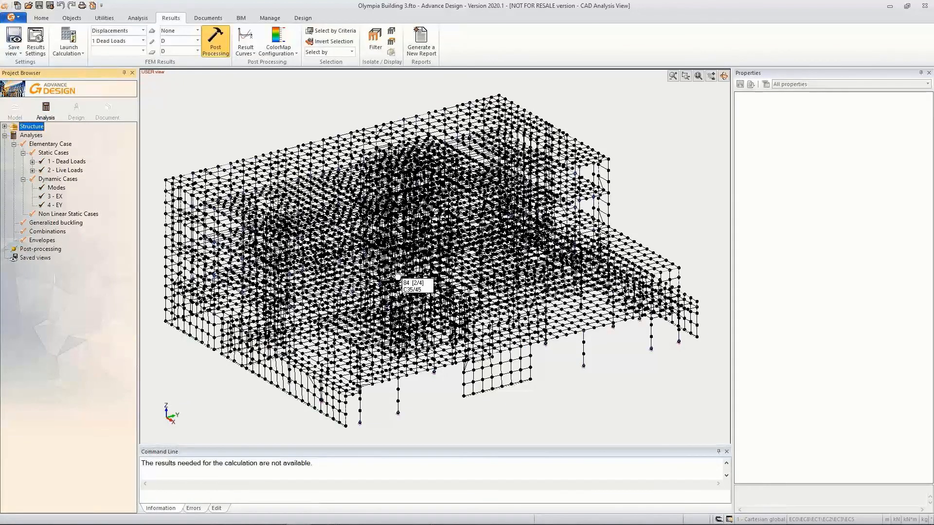
Display the displacement results of the whole building for load case 4 EY
{"action": "left_click", "coordinate": [143, 41]}
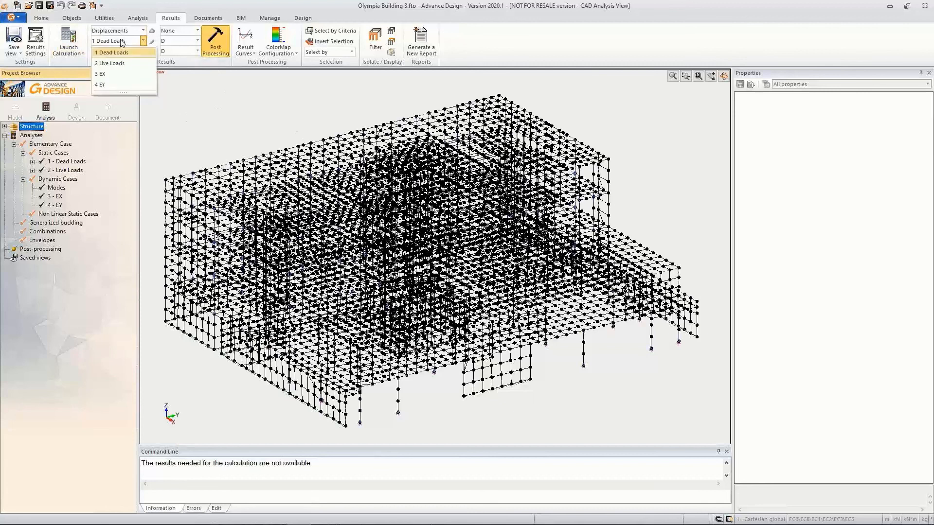
{"action": "left_click", "coordinate": [106, 85]}
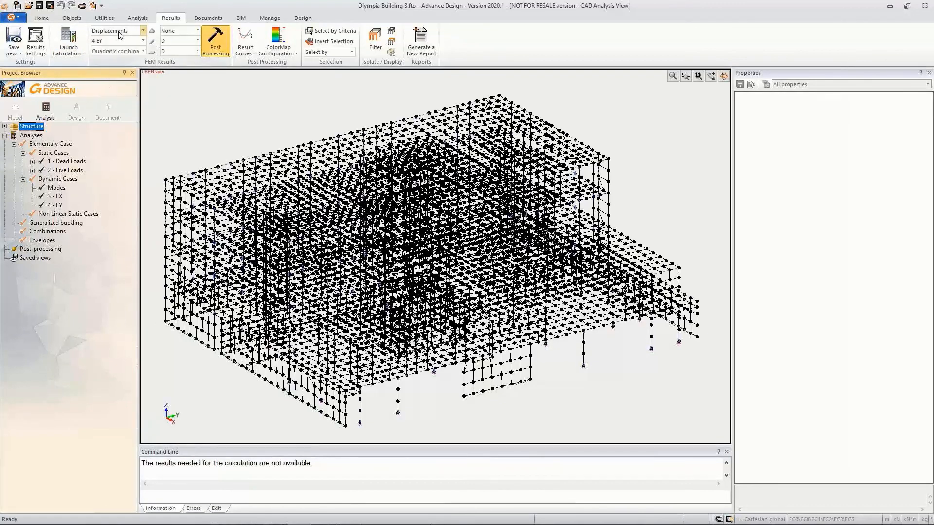
{"action": "left_click", "coordinate": [217, 51]}
{"action": "middle_click_drag", "start_coordinate": [404, 422], "coordinate": [331, 381], "text": "shift"}
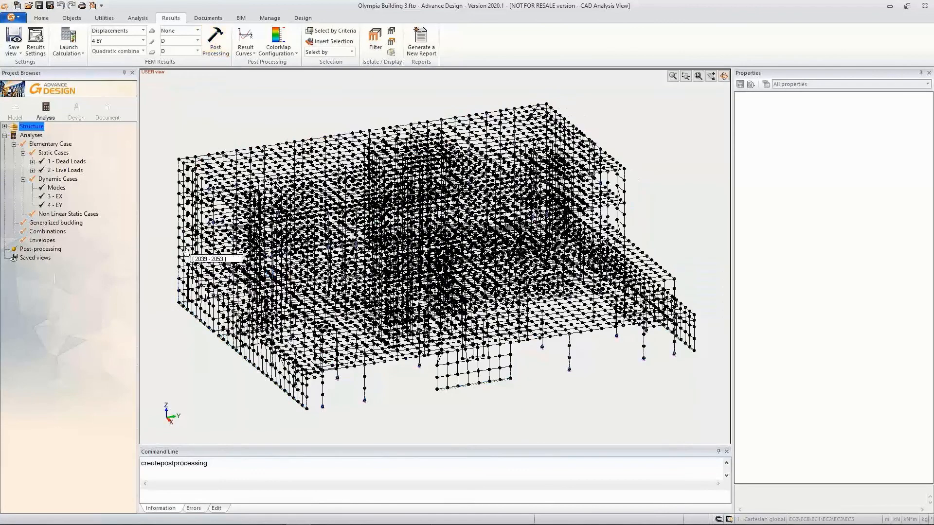
Hide the mesh nodes and isolate the walls of 3.35m Level 0 in the analysis view
{"action": "right_click", "coordinate": [187, 250]}
{"action": "left_click", "coordinate": [246, 392]}
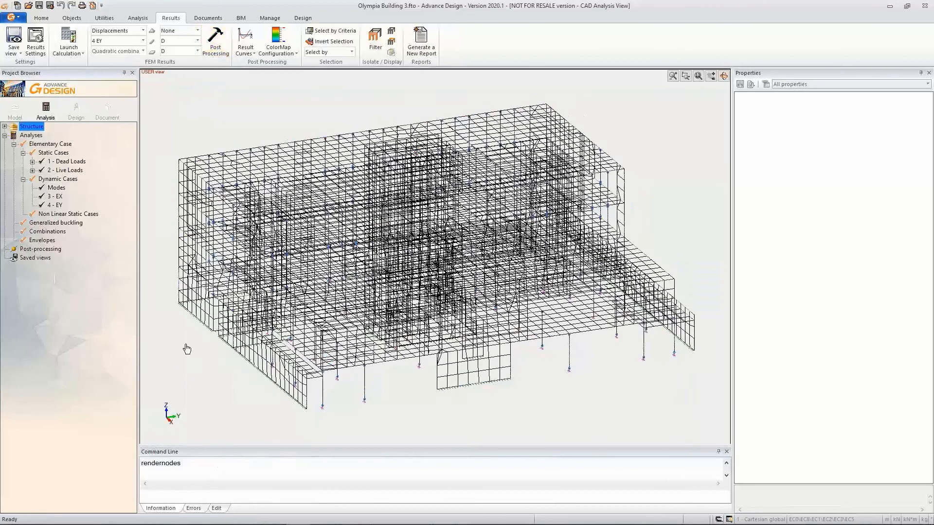
{"action": "left_click", "coordinate": [4, 127]}
{"action": "left_click", "coordinate": [14, 144]}
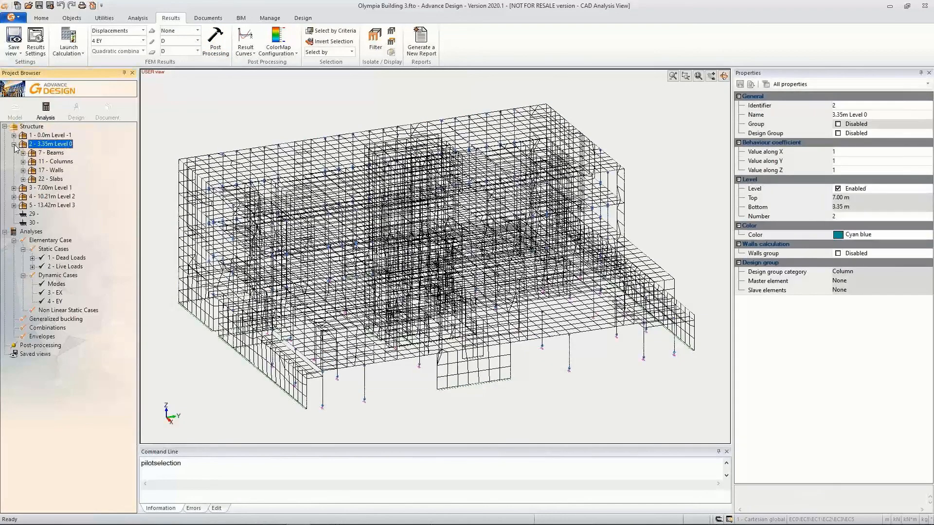
{"action": "right_click", "coordinate": [60, 171]}
{"action": "left_click", "coordinate": [88, 258]}
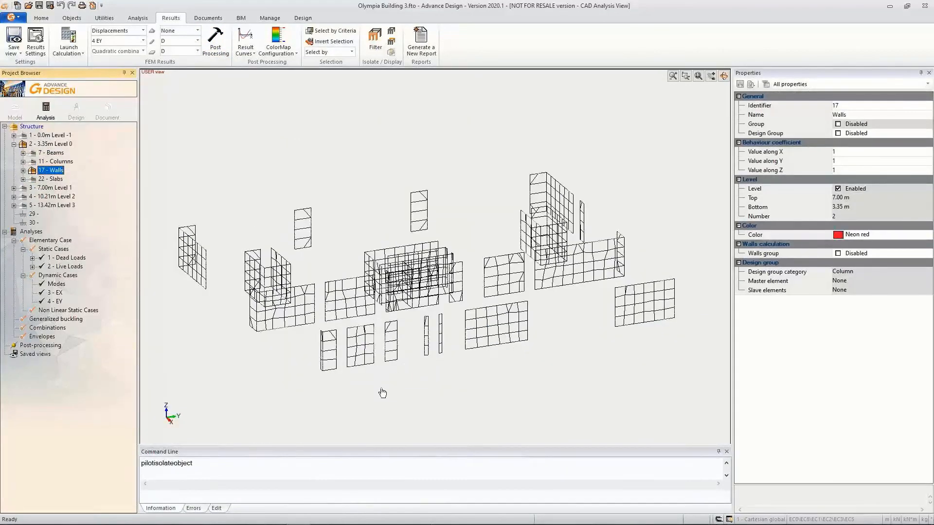
Display the MX / Group resultant forces of the isolated walls for load case 4 EY
{"action": "scroll", "coordinate": [282, 319], "scroll_direction": "up", "scroll_amount": 4}
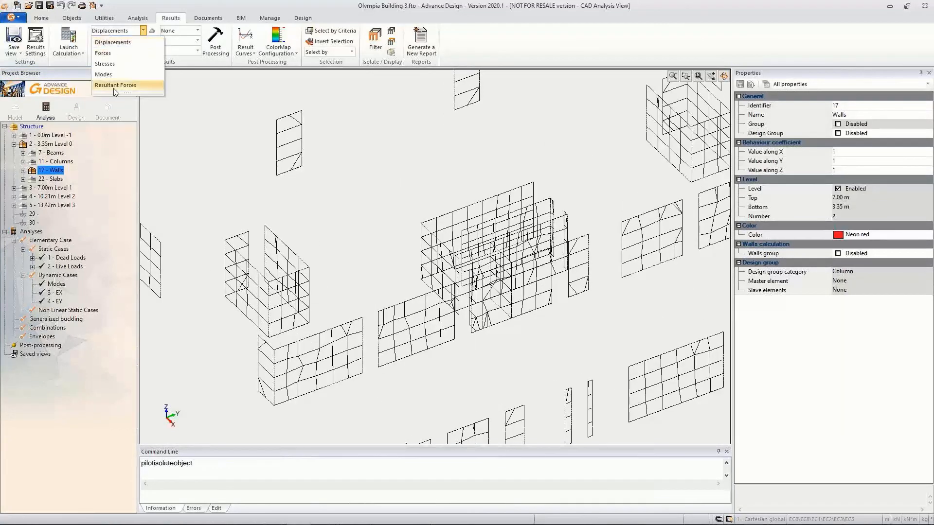
{"action": "left_click", "coordinate": [115, 86]}
{"action": "left_click", "coordinate": [168, 53]}
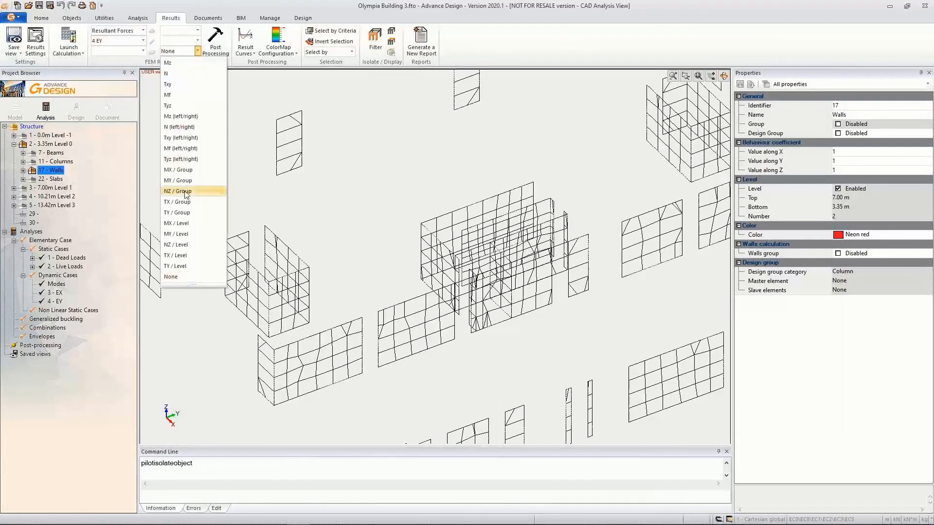
{"action": "left_click", "coordinate": [179, 171]}
{"action": "left_click", "coordinate": [213, 51]}
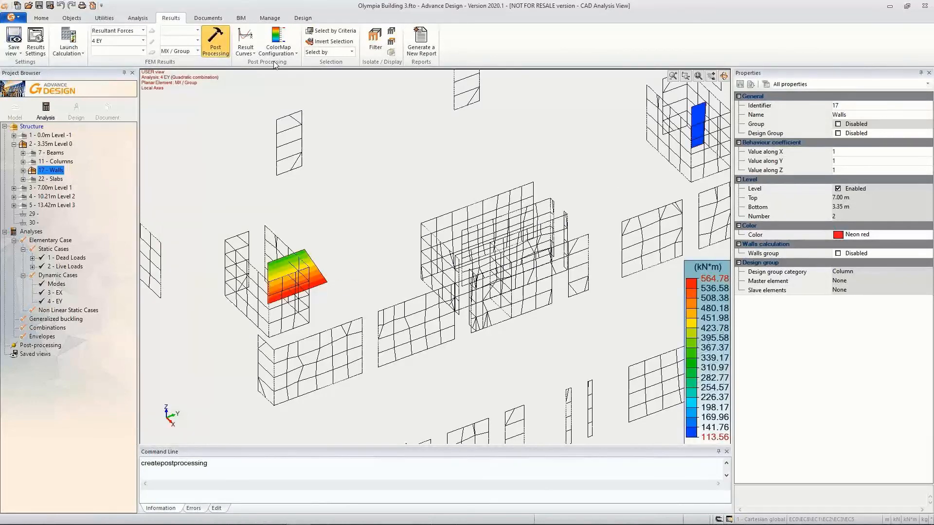
Display the Mz resultant forces of the isolated Level 0 walls for load case 4 EY
{"action": "left_click", "coordinate": [197, 51]}
{"action": "left_click", "coordinate": [174, 64]}
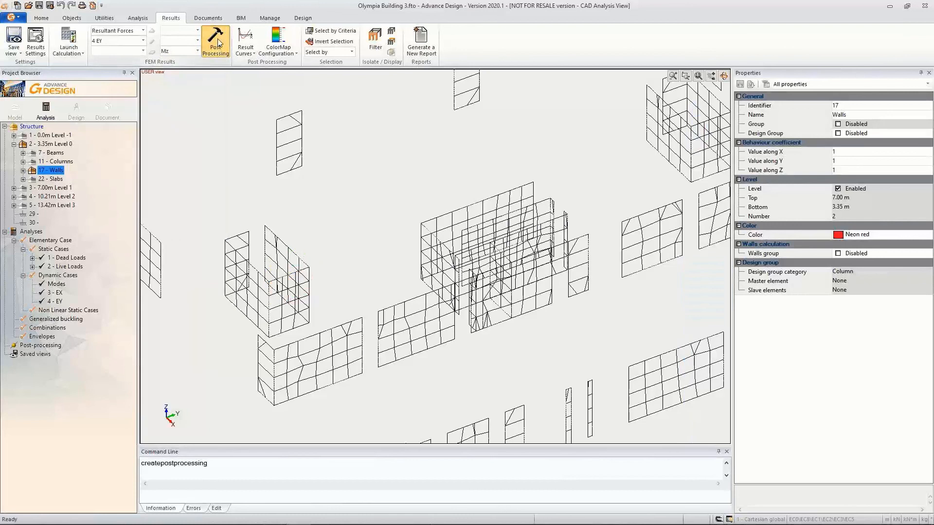
{"action": "scroll", "coordinate": [438, 311], "scroll_direction": "up", "scroll_amount": 4}
{"action": "middle_click_drag", "start_coordinate": [398, 306], "coordinate": [484, 292]}
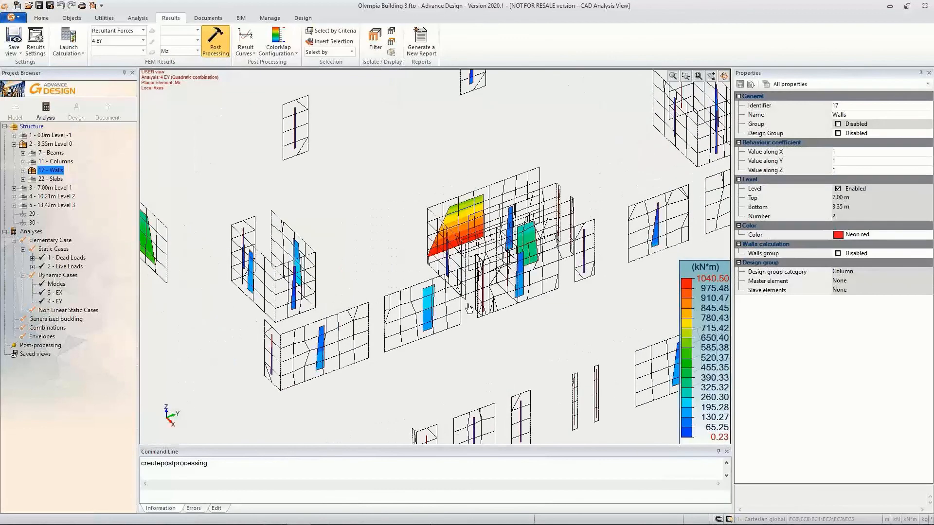
Select the four walls of the U-shaped core, generate a new report for them and review its modal mass and wall resultant force tables
{"action": "left_click_drag", "start_coordinate": [351, 290], "coordinate": [222, 202]}
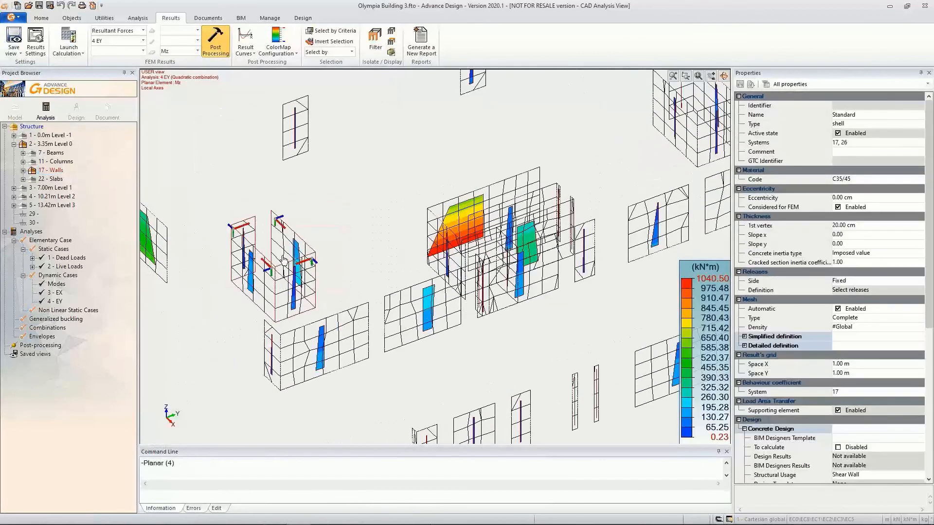
{"action": "left_click", "coordinate": [208, 18]}
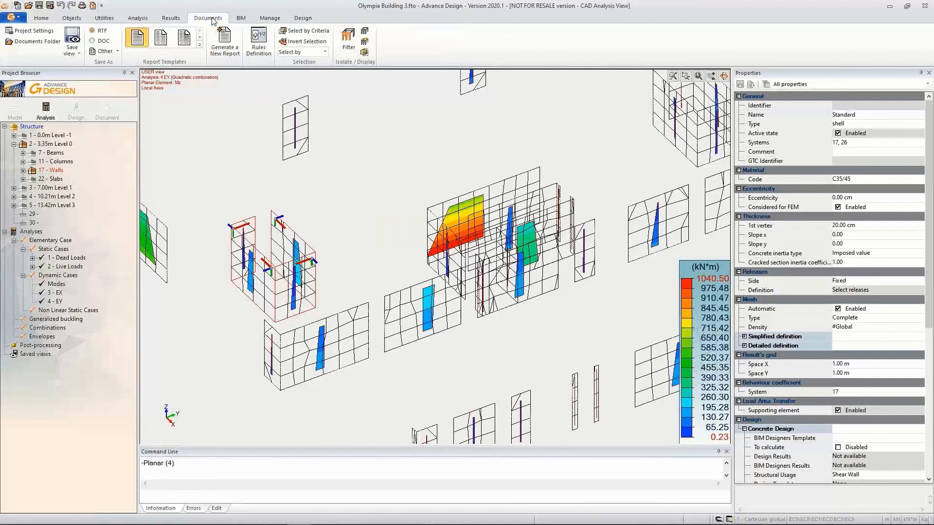
{"action": "left_click", "coordinate": [232, 56]}
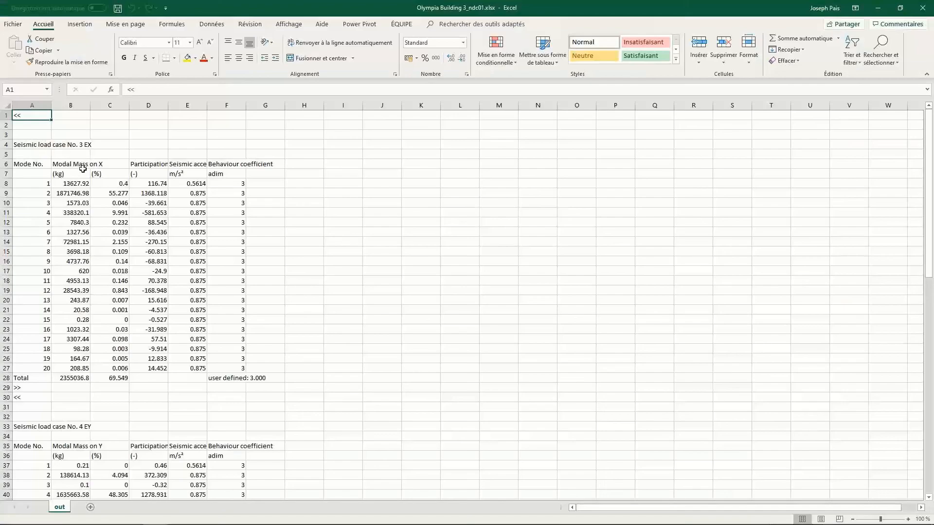
{"action": "scroll", "coordinate": [119, 344], "scroll_direction": "down", "scroll_amount": 11}
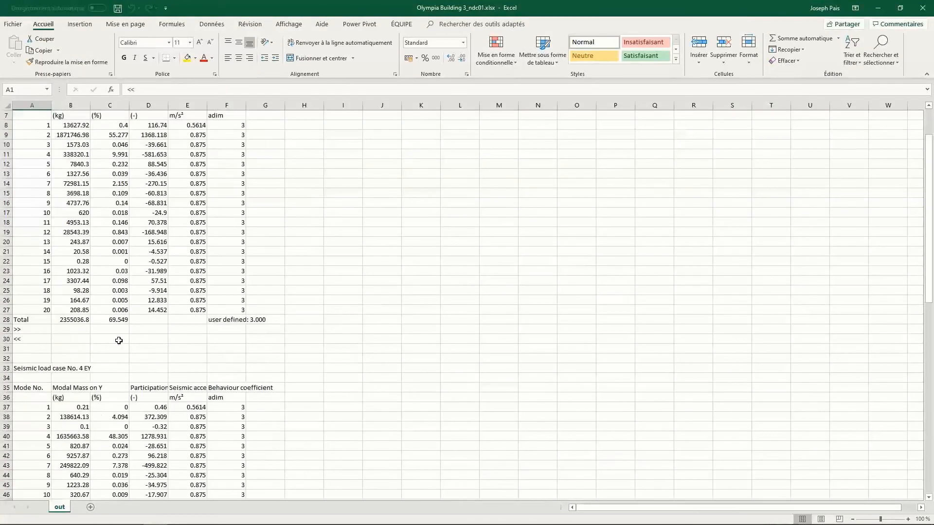
{"action": "scroll", "coordinate": [125, 293], "scroll_direction": "down", "scroll_amount": 4}
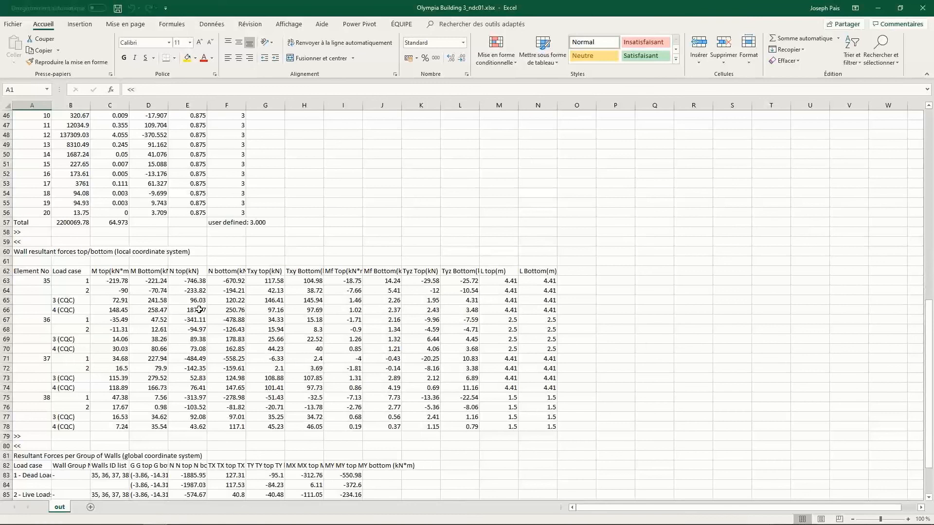
{"action": "scroll", "coordinate": [200, 310], "scroll_direction": "down", "scroll_amount": 5}
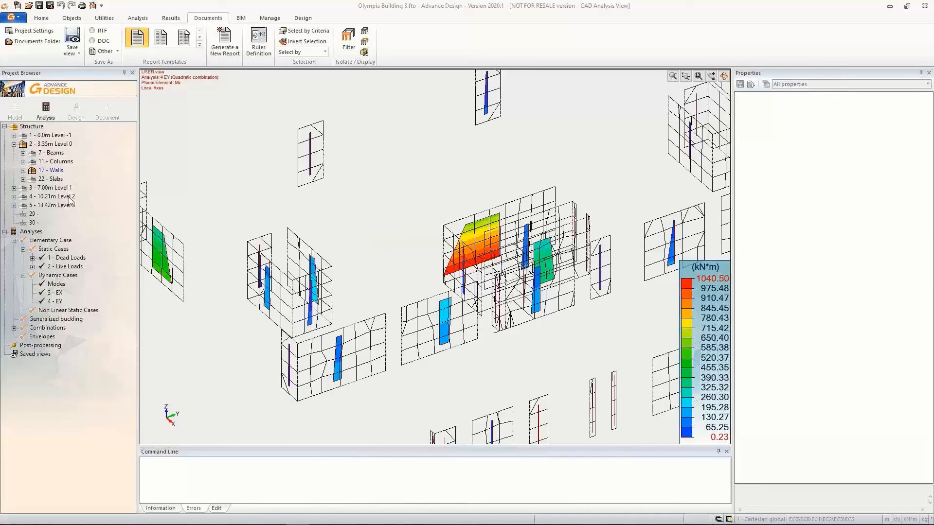
Isolate the slabs of 3.35m Level 0 and display their Axb reinforcement results
{"action": "right_click", "coordinate": [51, 179]}
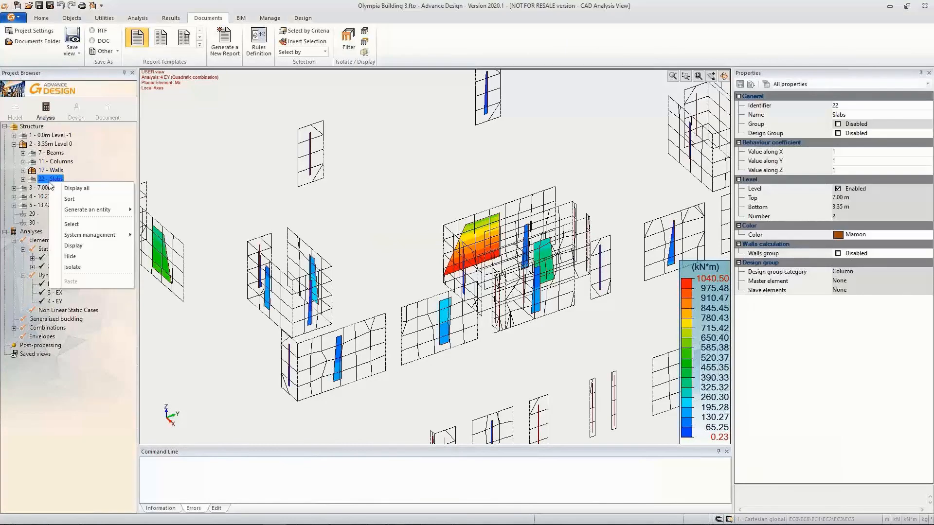
{"action": "left_click", "coordinate": [90, 269]}
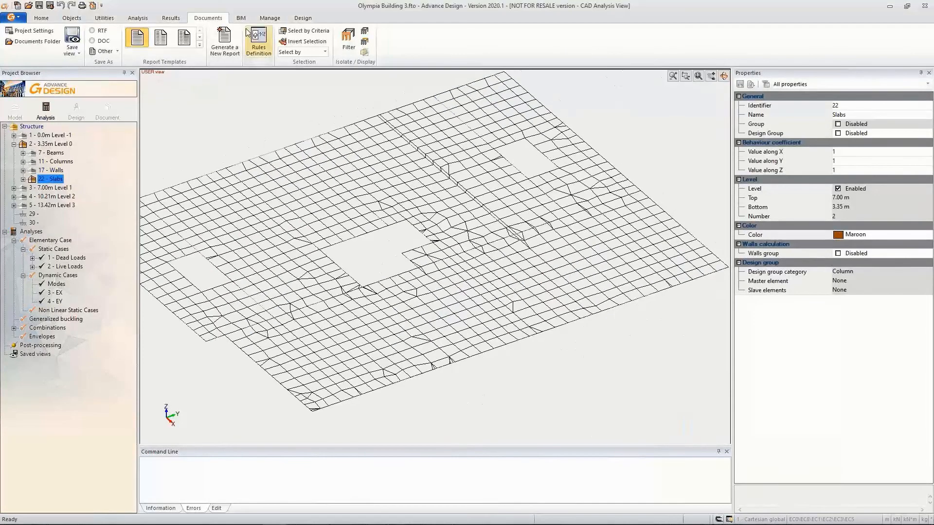
{"action": "left_click", "coordinate": [172, 19]}
{"action": "left_click", "coordinate": [261, 52]}
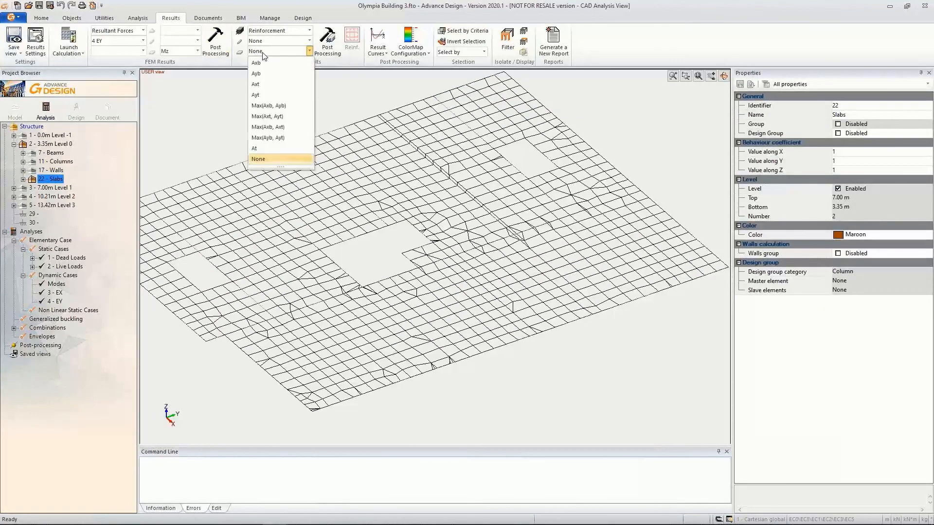
{"action": "left_click", "coordinate": [264, 68]}
{"action": "left_click", "coordinate": [326, 39]}
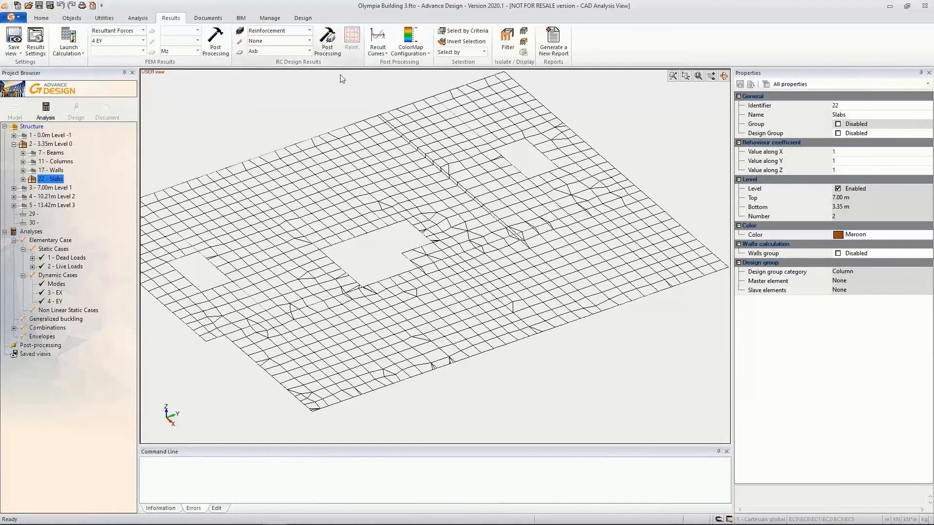
Set the display mode of the planar elements' Axb reinforcement to Mean values and inspect the values across the slab
{"action": "key", "text": "alt+z"}
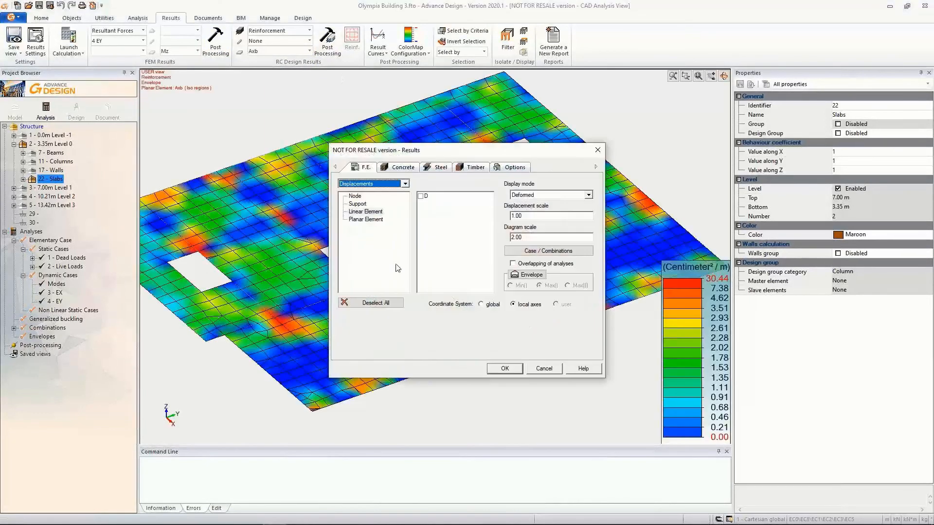
{"action": "left_click", "coordinate": [411, 164]}
{"action": "left_click", "coordinate": [365, 204]}
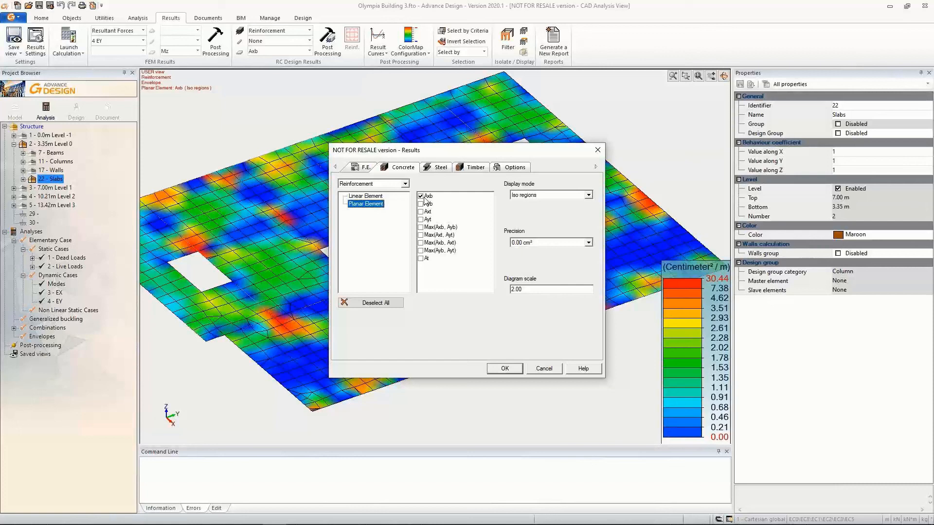
{"action": "left_click", "coordinate": [528, 197]}
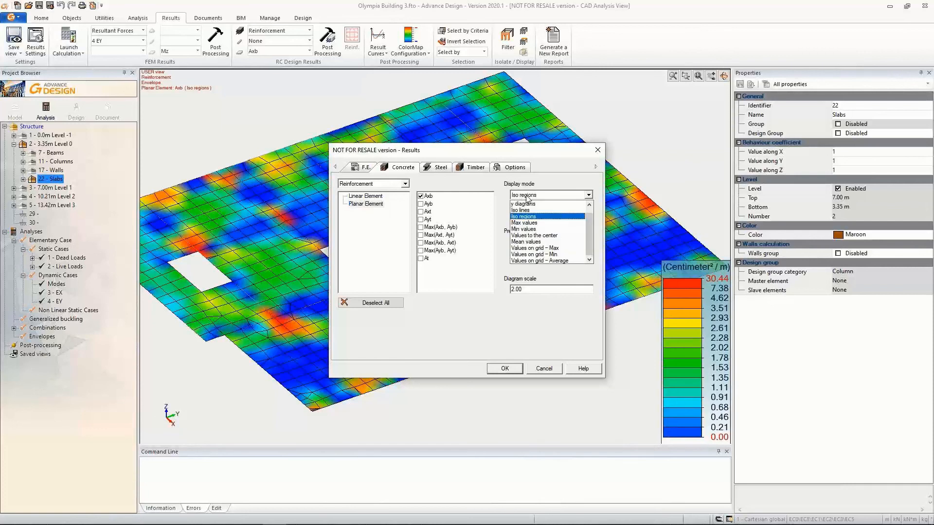
{"action": "left_click", "coordinate": [535, 246]}
{"action": "left_click", "coordinate": [426, 197]}
{"action": "left_click", "coordinate": [505, 368]}
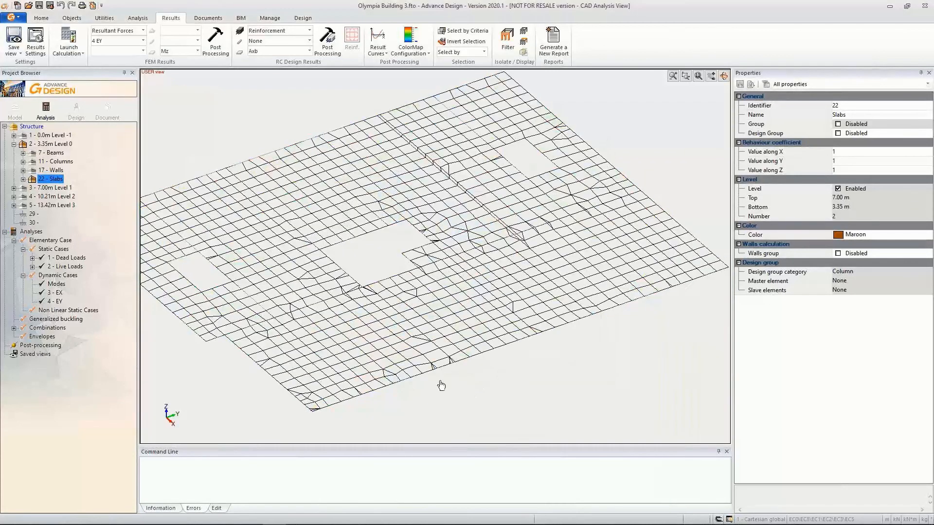
{"action": "scroll", "coordinate": [407, 281], "scroll_direction": "up", "scroll_amount": 5}
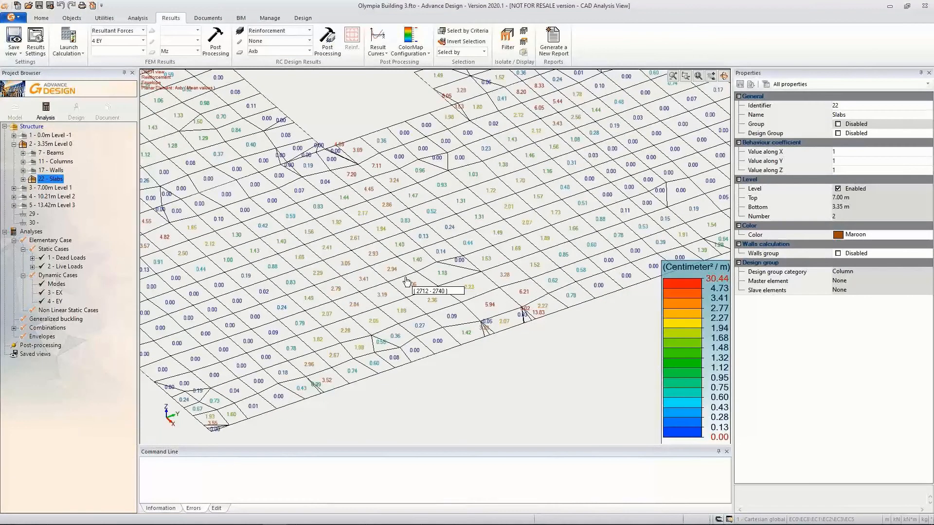
{"action": "middle_click_drag", "start_coordinate": [449, 265], "coordinate": [399, 366]}
{"action": "middle_click_drag", "start_coordinate": [475, 281], "coordinate": [496, 245]}
{"action": "scroll", "coordinate": [432, 270], "scroll_direction": "down", "scroll_amount": 2}
{"action": "scroll", "coordinate": [386, 288], "scroll_direction": "down", "scroll_amount": 1}
{"action": "middle_click_drag", "start_coordinate": [346, 307], "coordinate": [371, 315]}
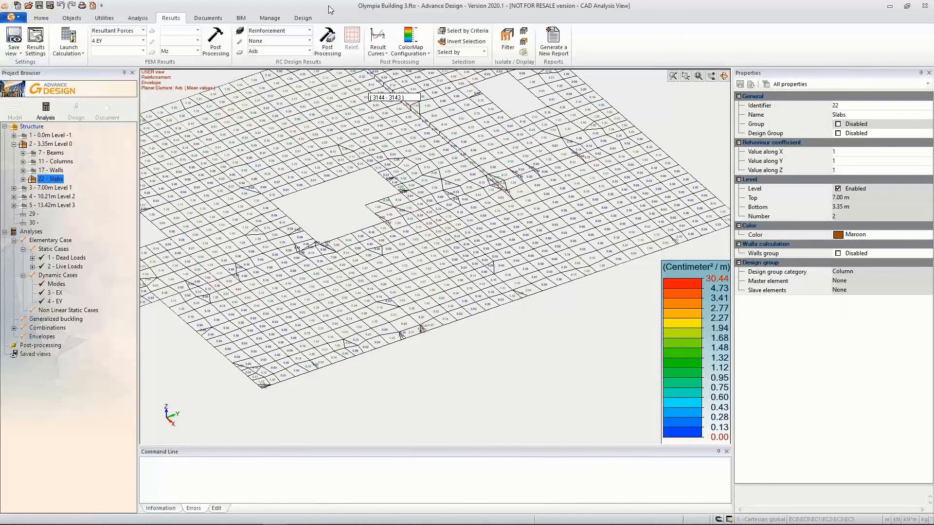
Export the model through GRAITEC BIM to the AU2019 folder as Olympia Building 3 results.gtcx
{"action": "left_click", "coordinate": [210, 18]}
{"action": "left_click", "coordinate": [244, 18]}
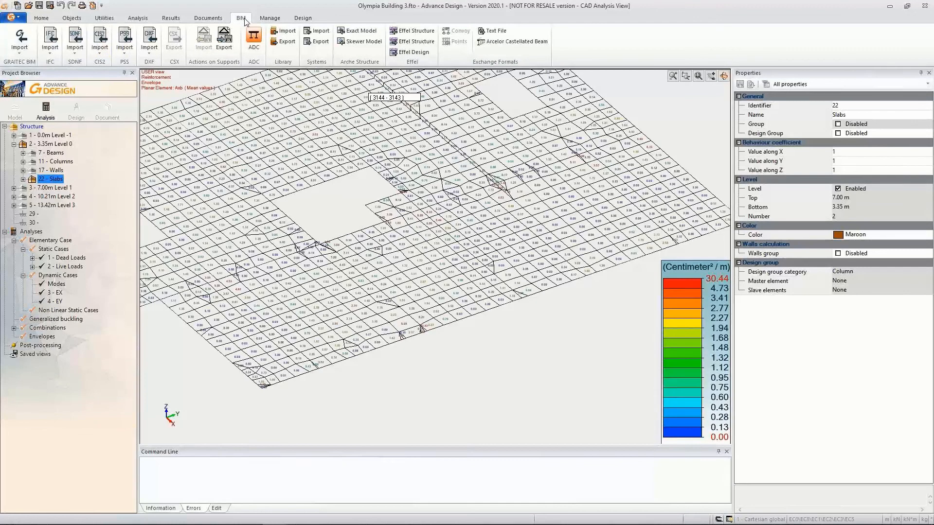
{"action": "left_click", "coordinate": [20, 40]}
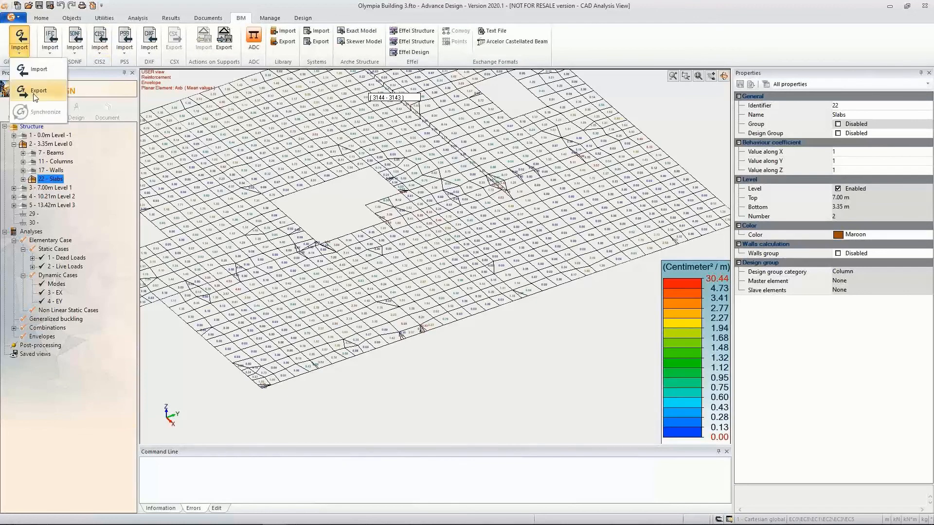
{"action": "mouse_move", "coordinate": [35, 98]}
{"action": "left_click", "coordinate": [73, 112]}
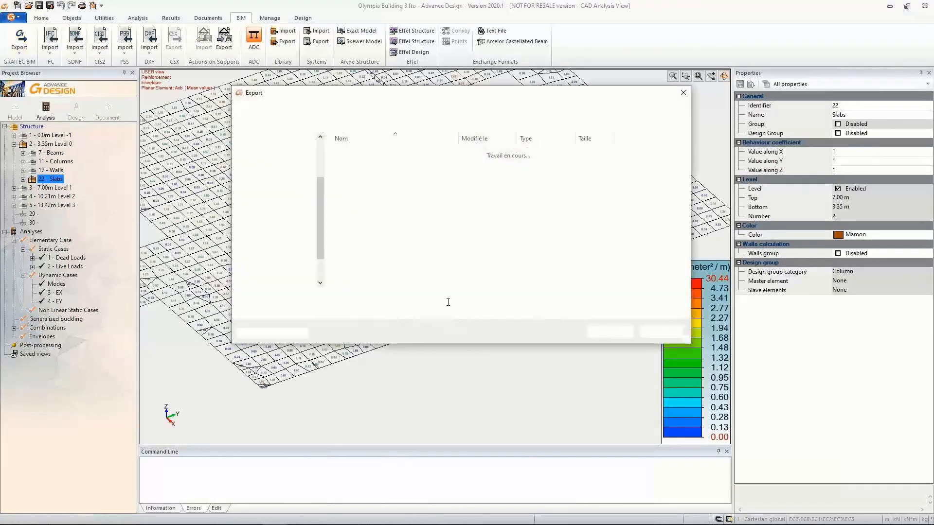
{"action": "left_click", "coordinate": [383, 214]}
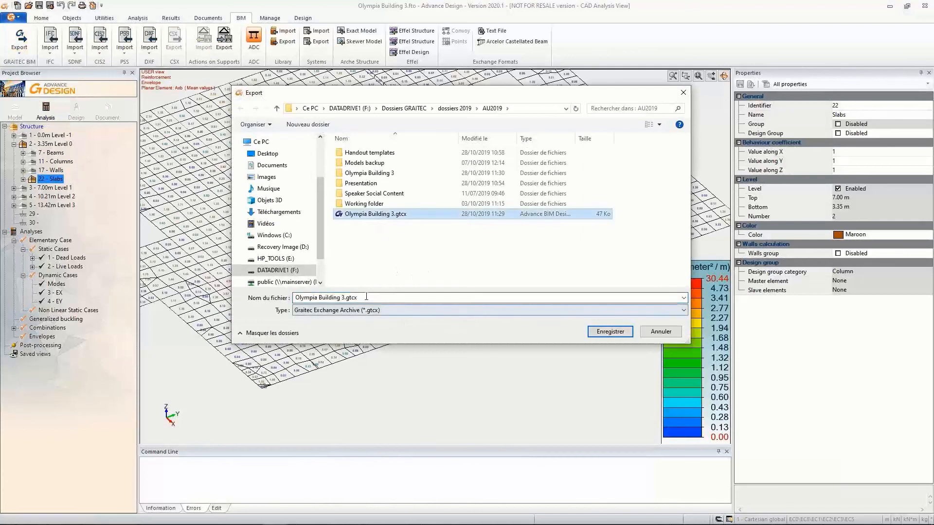
{"action": "left_click", "coordinate": [368, 298]}
{"action": "key", "text": "Home"}
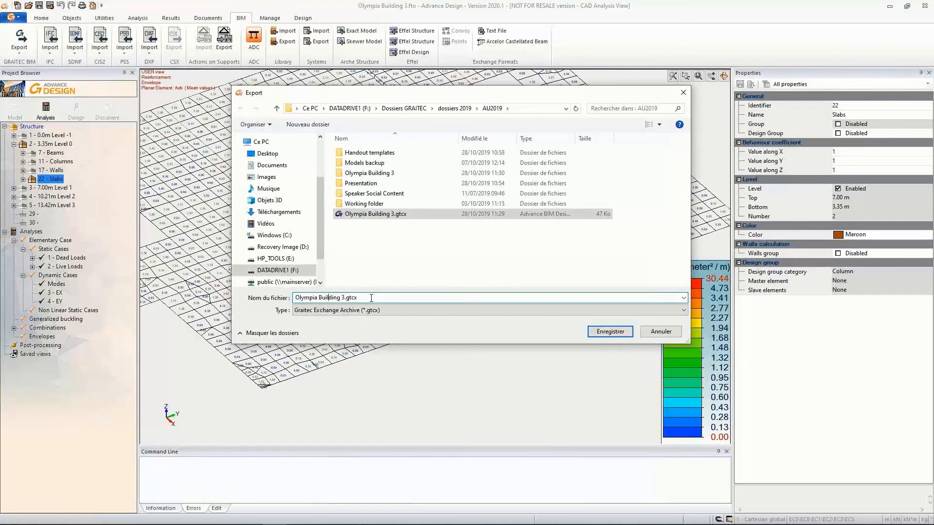
{"action": "type", "text": "result"}
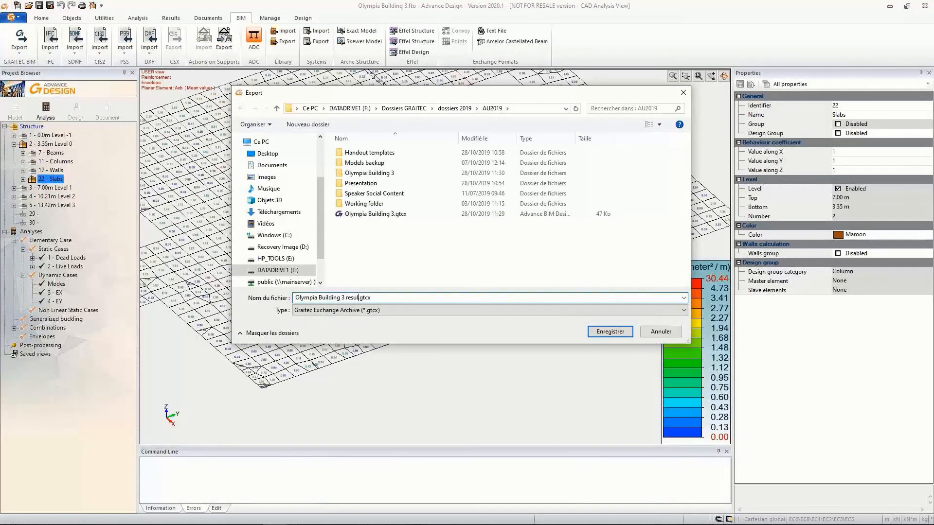
{"action": "type", "text": "s"}
{"action": "left_click", "coordinate": [611, 331]}
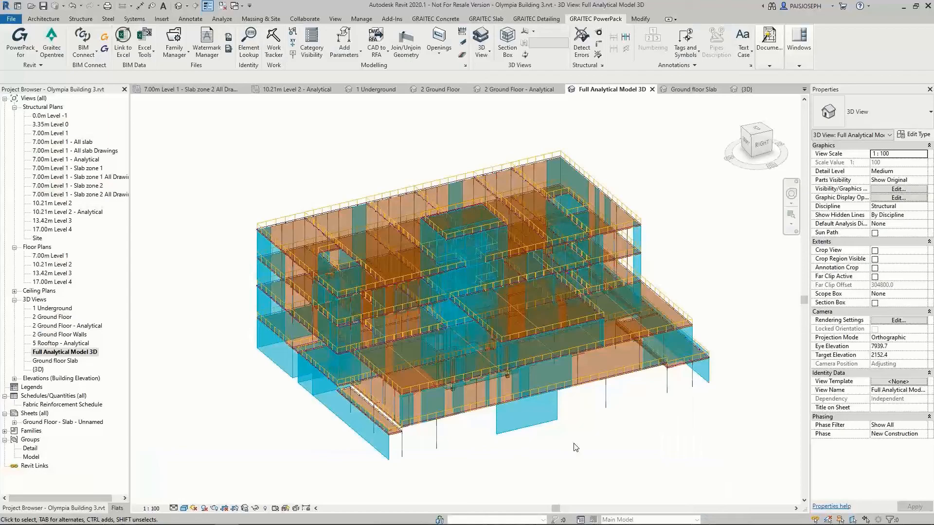
Switch to Revit and load Olympia Building 3 results.gtcx into the GRAITEC BIM Connect synchronisation
{"action": "scroll", "coordinate": [621, 432], "scroll_direction": "up", "scroll_amount": 6}
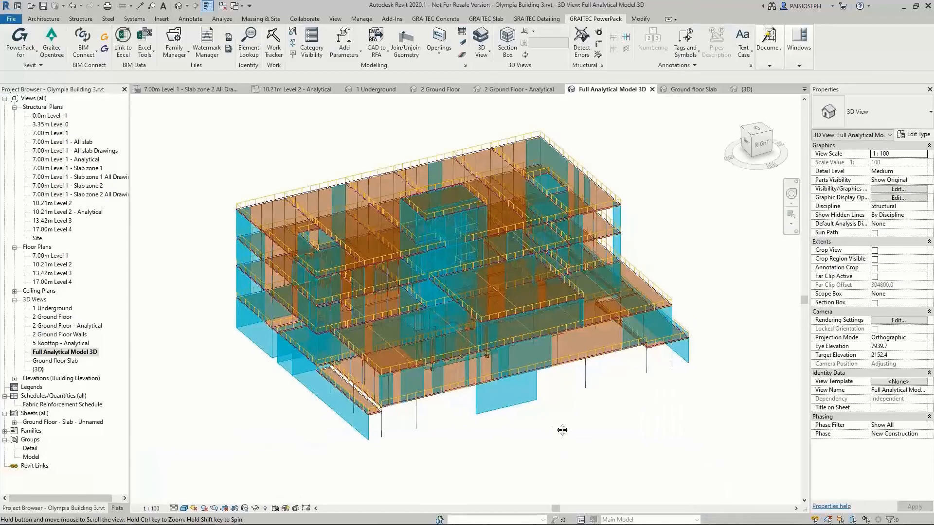
{"action": "scroll", "coordinate": [590, 457], "scroll_direction": "down", "scroll_amount": 2}
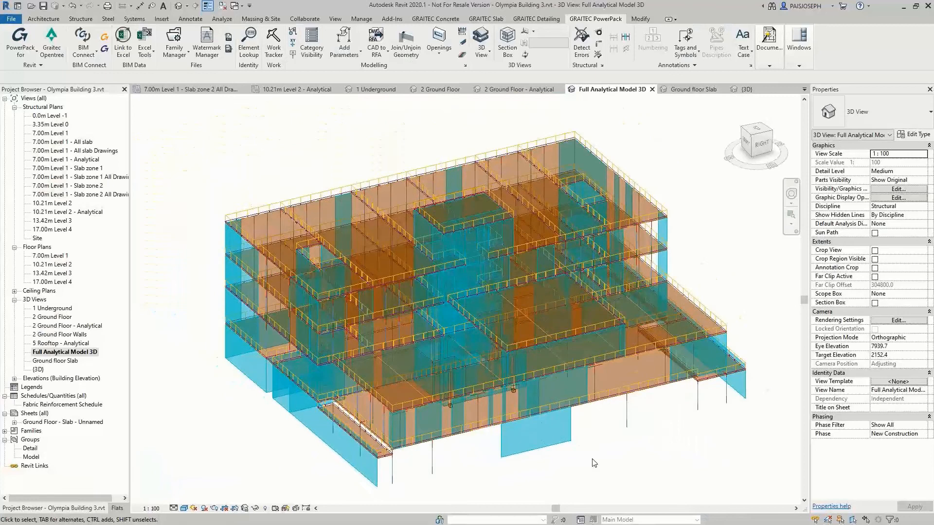
{"action": "left_click", "coordinate": [83, 43]}
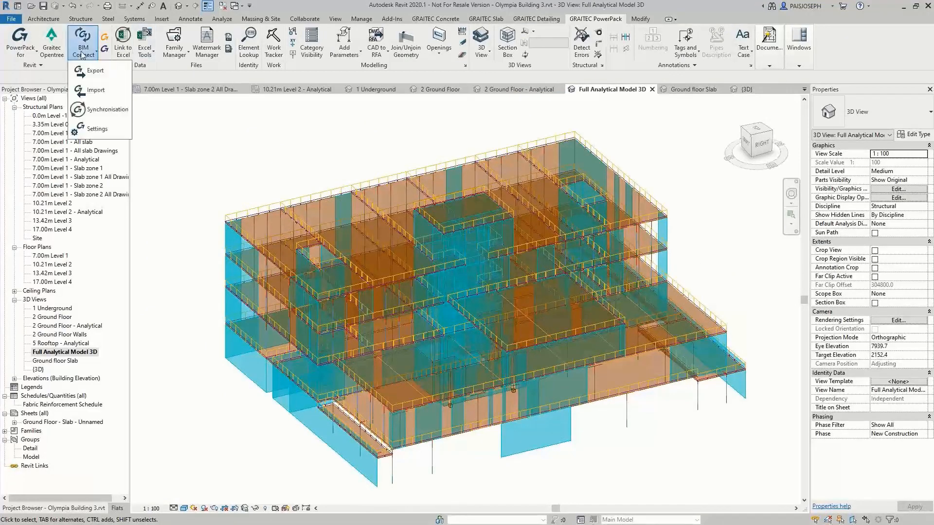
{"action": "left_click", "coordinate": [103, 110]}
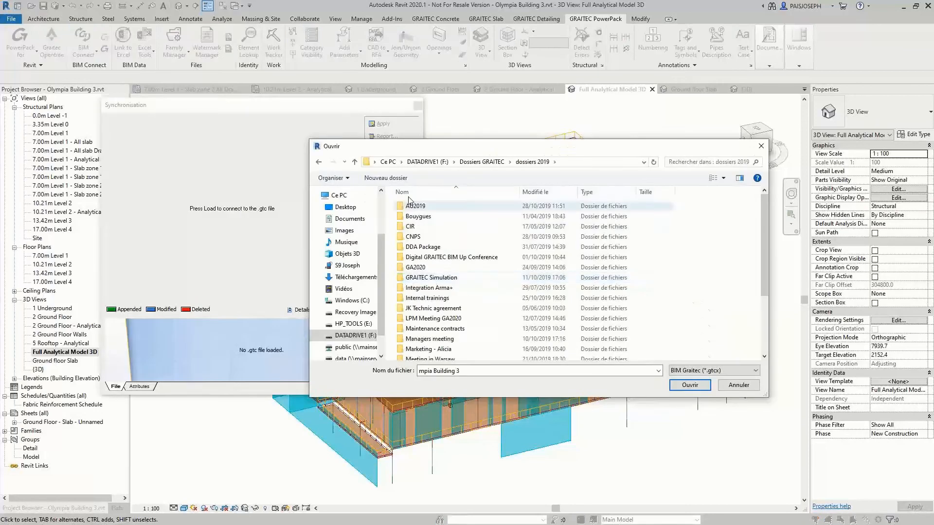
{"action": "double_click", "coordinate": [410, 205]}
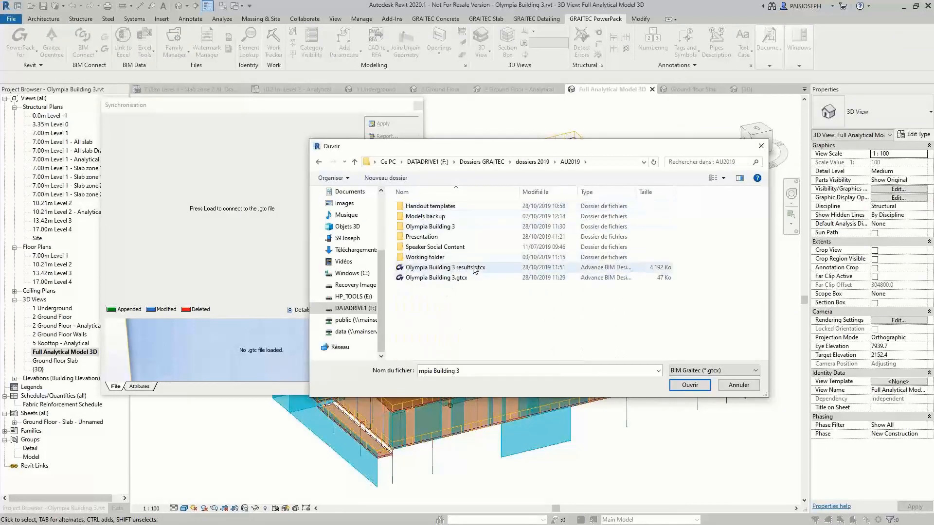
{"action": "double_click", "coordinate": [493, 269]}
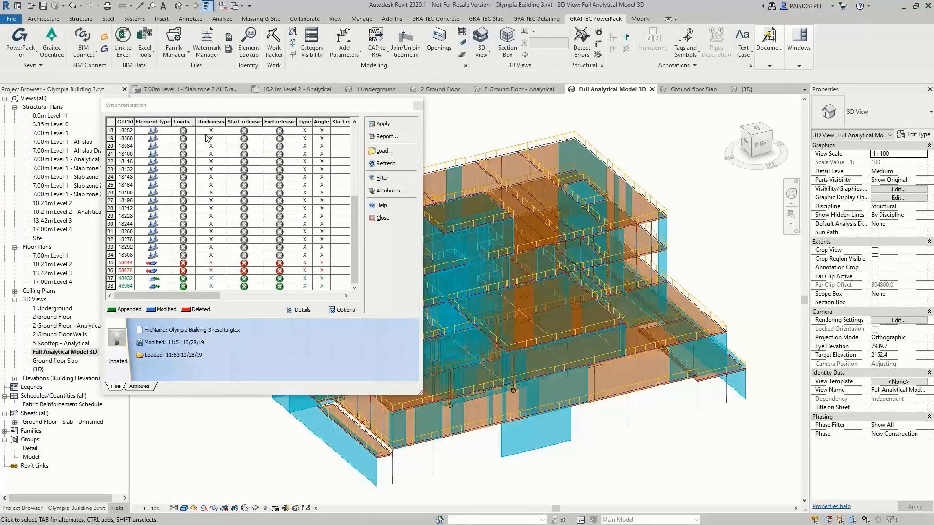
Apply the synchronisation to the Revit model without printing a modifications report and close the synchronisation window
{"action": "left_click", "coordinate": [382, 124]}
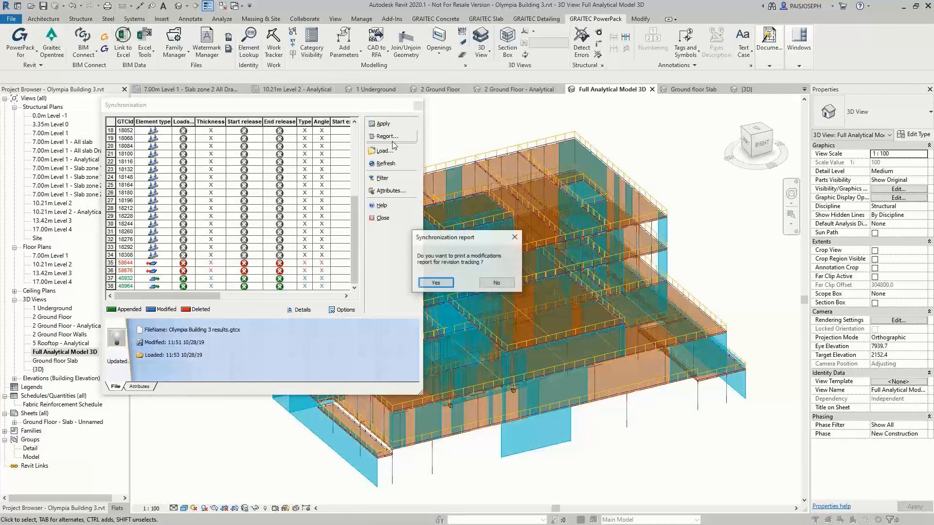
{"action": "left_click", "coordinate": [491, 283]}
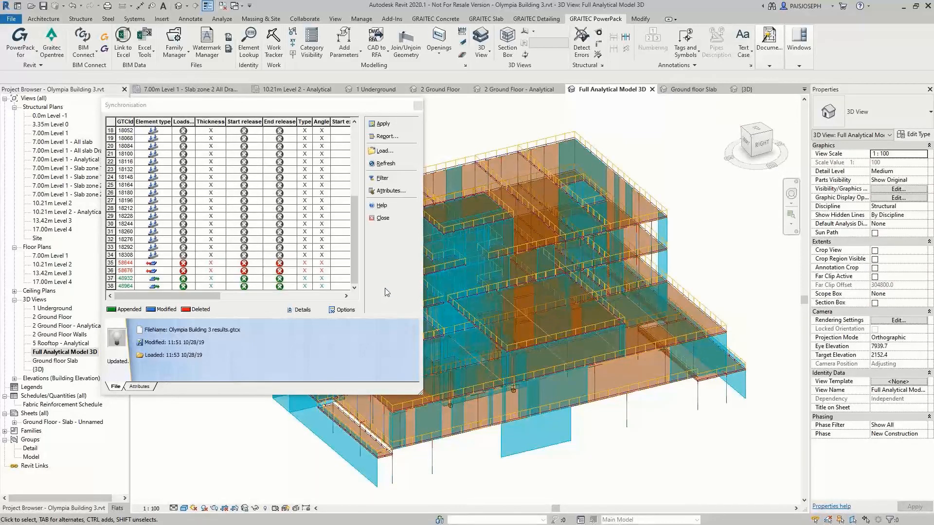
{"action": "left_click", "coordinate": [383, 218]}
Open the Results Manager, review the Advance Design packages for theoretical reinforcement and analysis results, and close it
{"action": "left_click", "coordinate": [222, 19]}
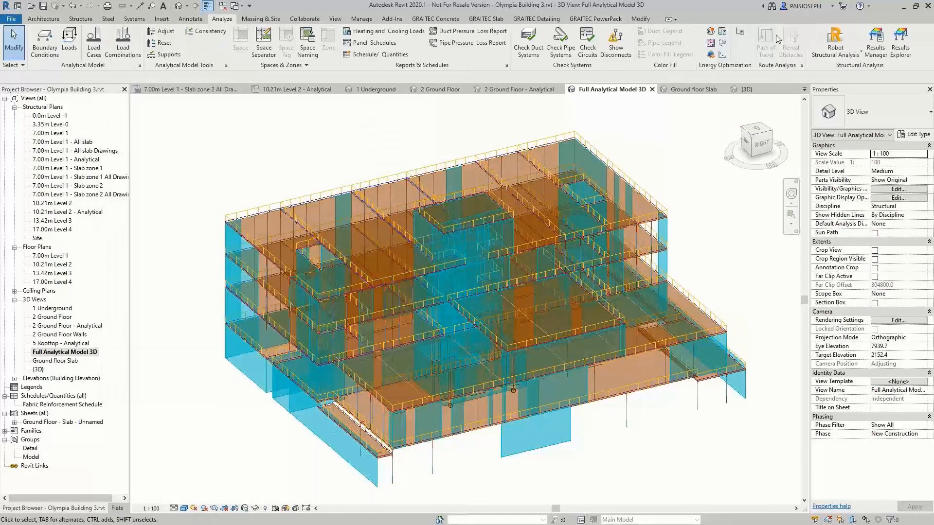
{"action": "left_click", "coordinate": [875, 42]}
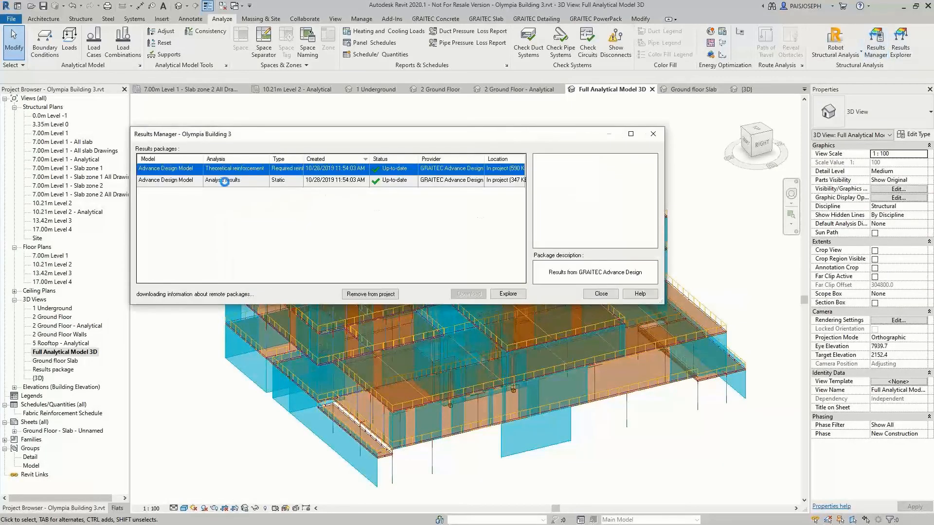
{"action": "left_click", "coordinate": [600, 294]}
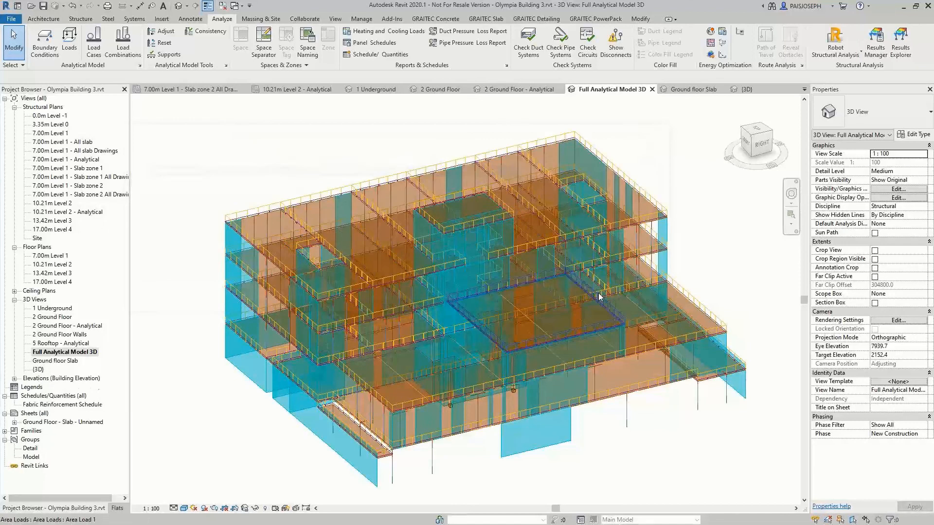
Open the Results Explorer for the full analytical model and expand the surface results of the Theoretical reinforcement analysis
{"action": "left_click", "coordinate": [898, 46]}
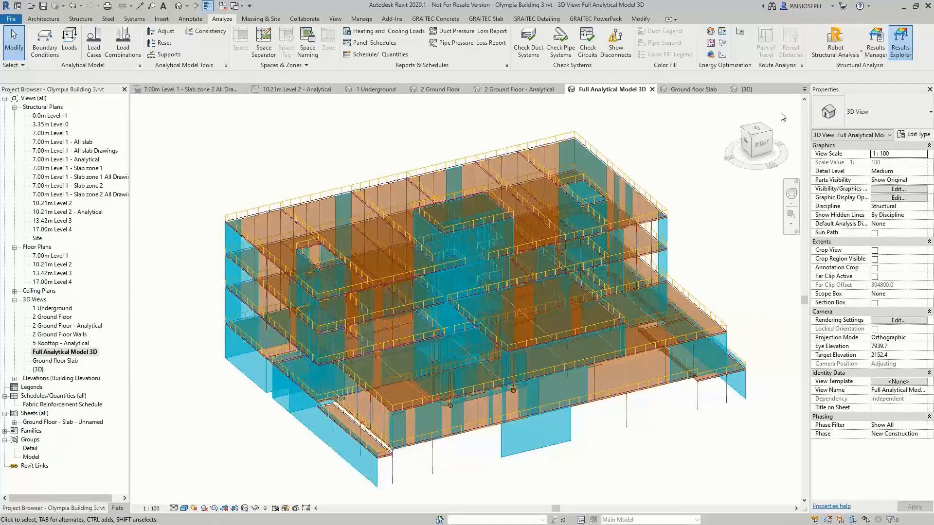
{"action": "left_click", "coordinate": [216, 126]}
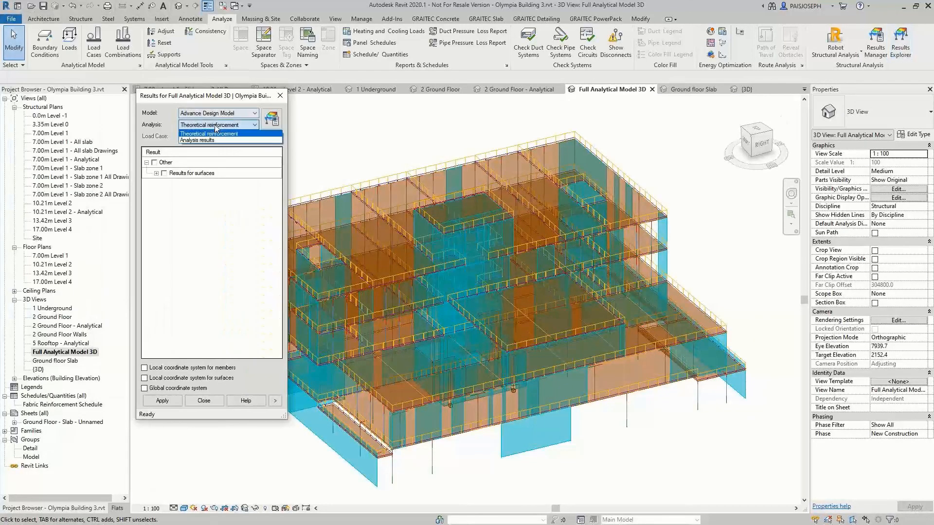
{"action": "left_click", "coordinate": [210, 134]}
{"action": "left_click", "coordinate": [156, 173]}
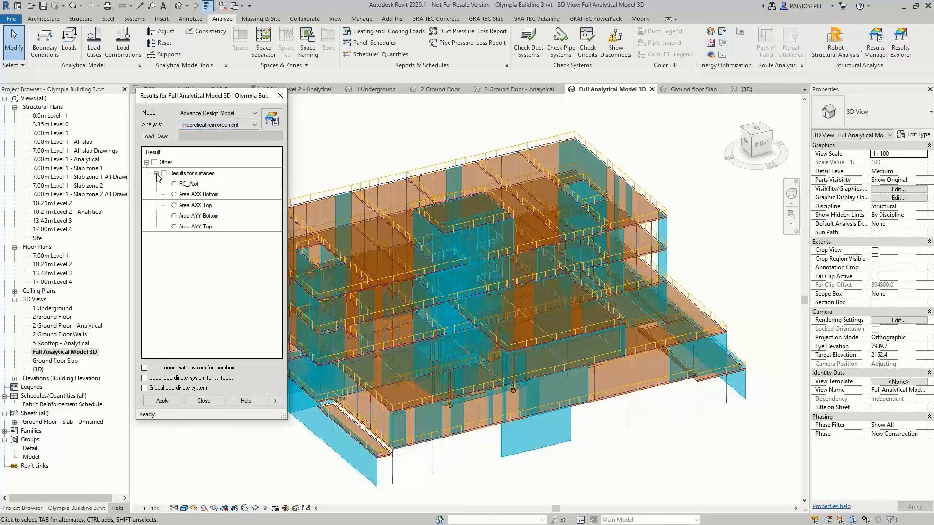
Display the members' Moments My from the Analysis results for the Dead Loads case and inspect the diagrams on the building
{"action": "left_click", "coordinate": [217, 125]}
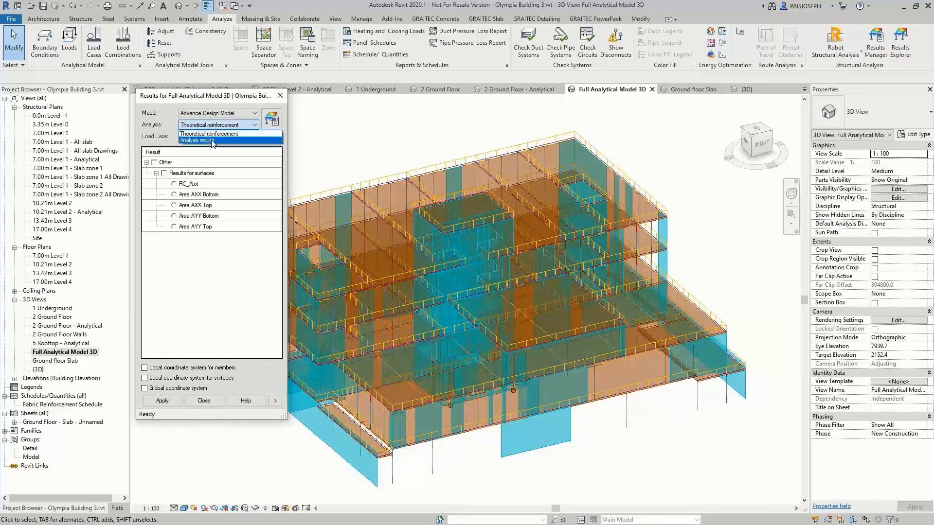
{"action": "left_click", "coordinate": [189, 143]}
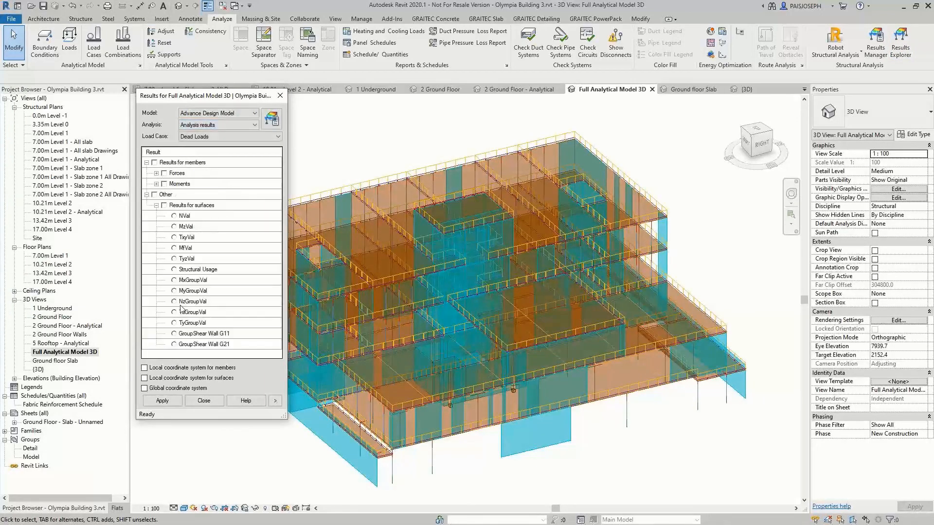
{"action": "left_click", "coordinate": [156, 184]}
{"action": "left_click", "coordinate": [175, 205]}
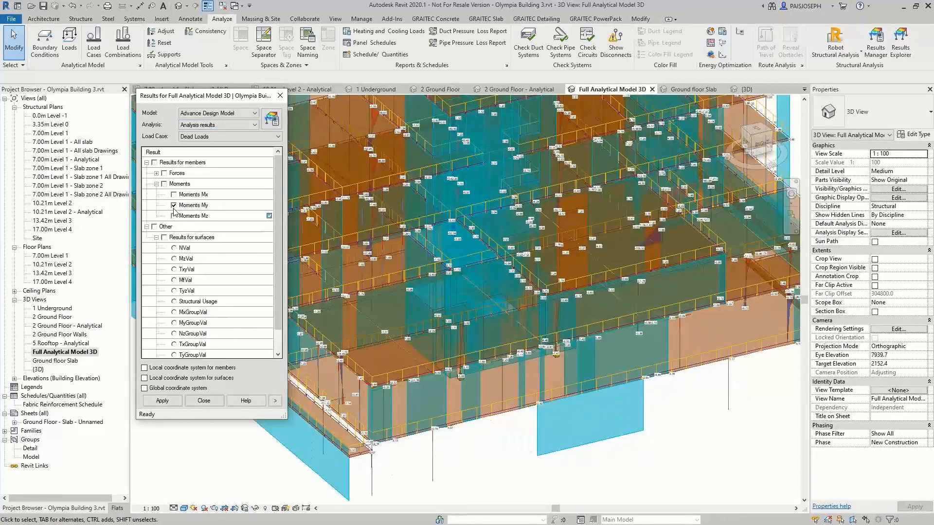
{"action": "left_click", "coordinate": [162, 401]}
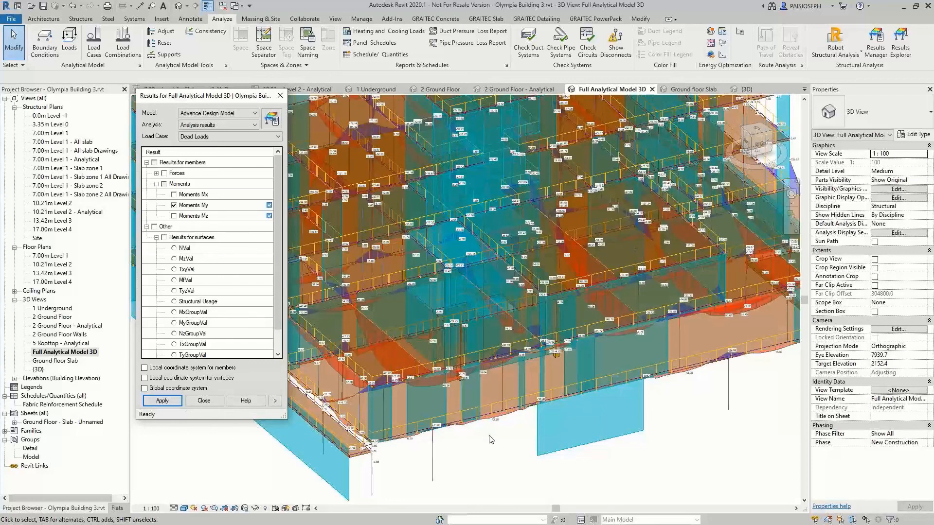
{"action": "scroll", "coordinate": [491, 439], "scroll_direction": "up", "scroll_amount": 5}
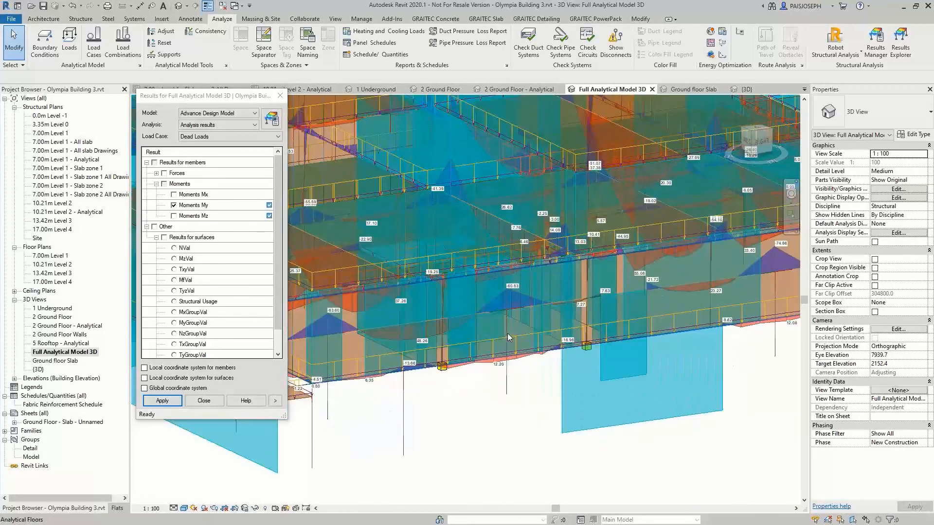
{"action": "middle_click_drag", "start_coordinate": [706, 383], "coordinate": [598, 455]}
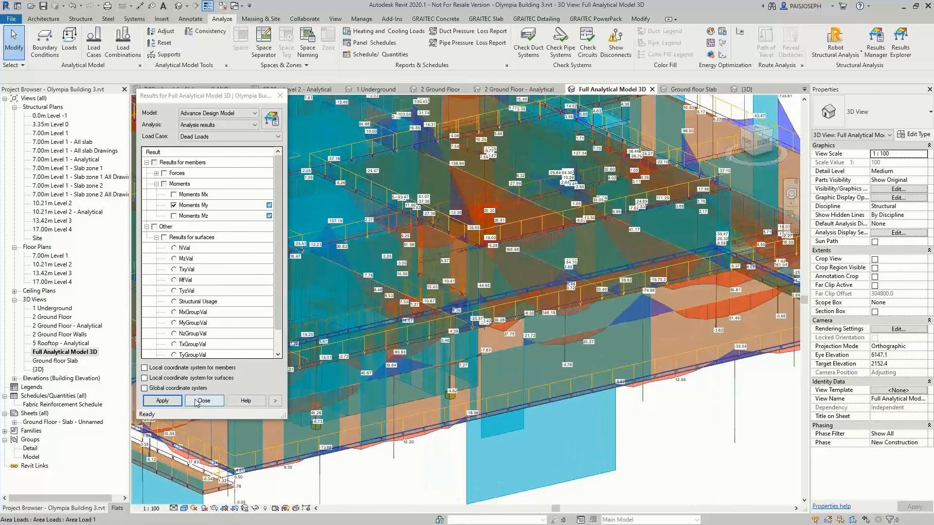
Remove the Moments My diagrams from the analytical model and close the Results Explorer
{"action": "left_click", "coordinate": [174, 204]}
{"action": "left_click", "coordinate": [162, 400]}
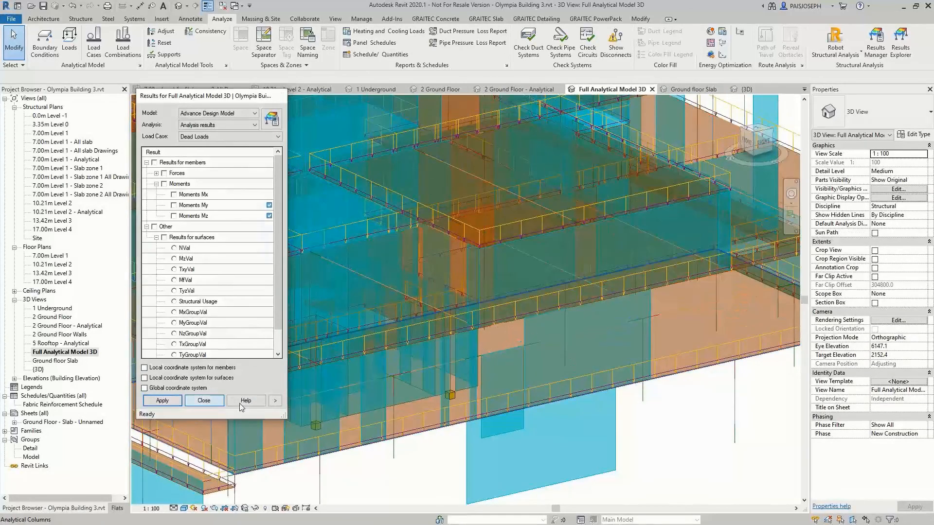
{"action": "left_click", "coordinate": [214, 401]}
{"action": "scroll", "coordinate": [517, 431], "scroll_direction": "down", "scroll_amount": 3}
{"action": "middle_click_drag", "start_coordinate": [373, 346], "coordinate": [395, 303]}
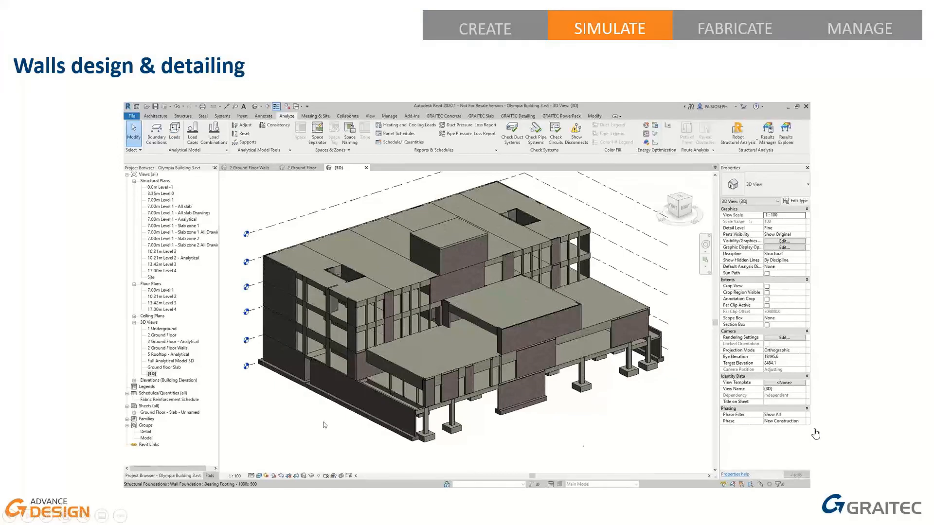
{"action": "left_click", "coordinate": [143, 475]}
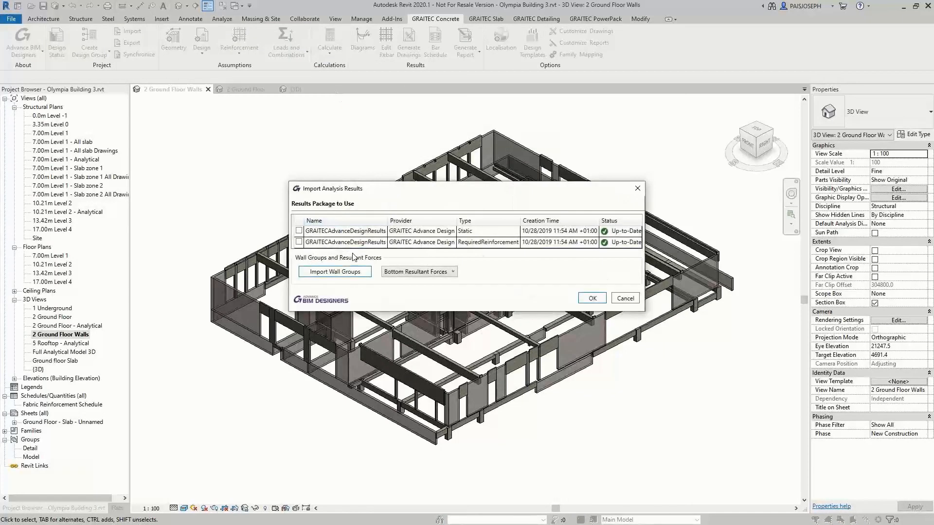
Select both GRAITECAdvanceDesignResults packages, Static and RequiredReinforcement, for the analysis results import
{"action": "left_click", "coordinate": [299, 230]}
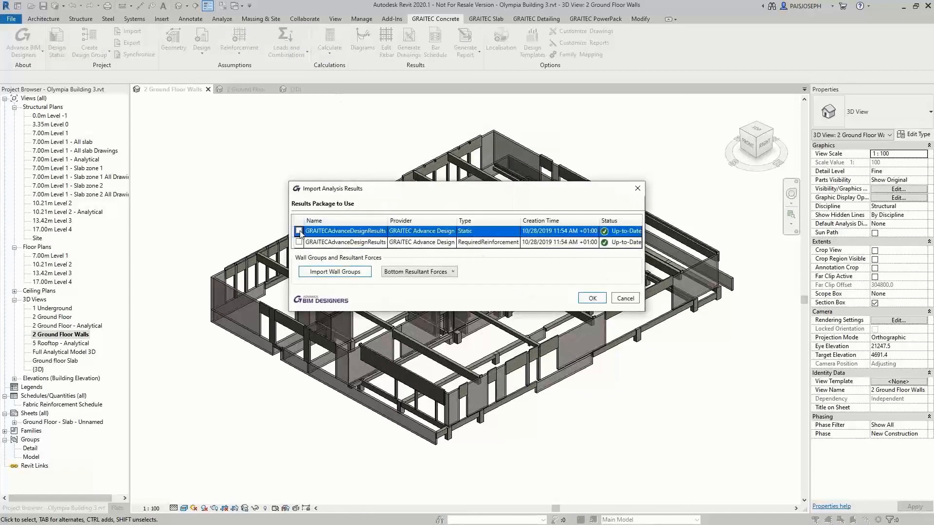
{"action": "left_click", "coordinate": [299, 231]}
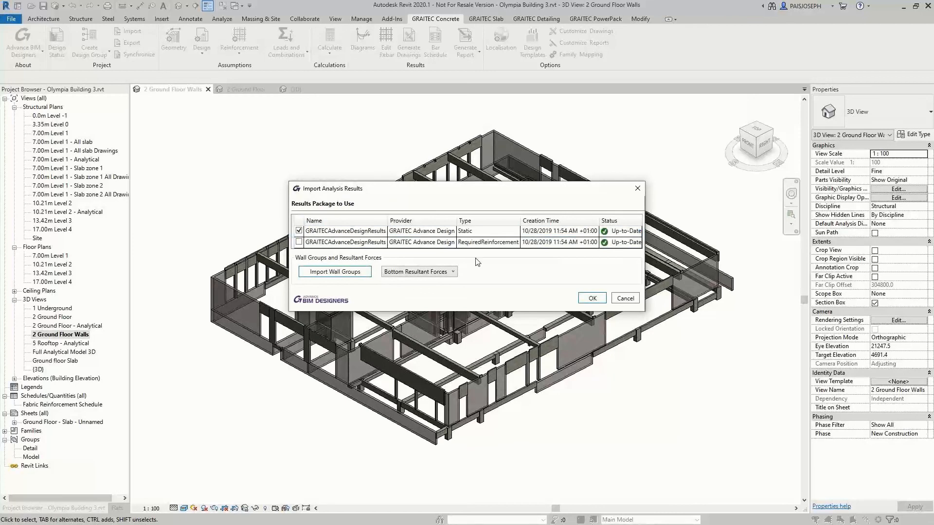
{"action": "left_click", "coordinate": [299, 241]}
{"action": "left_click", "coordinate": [299, 241]}
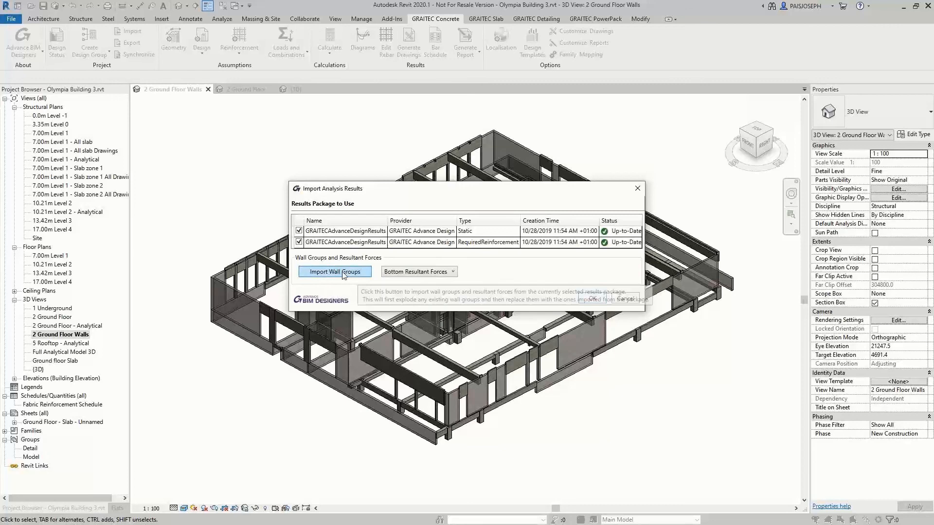
Import the wall groups with Bottom Resultant Forces, allow the existing groups to be exploded, and finish the analysis results import
{"action": "left_click", "coordinate": [415, 271]}
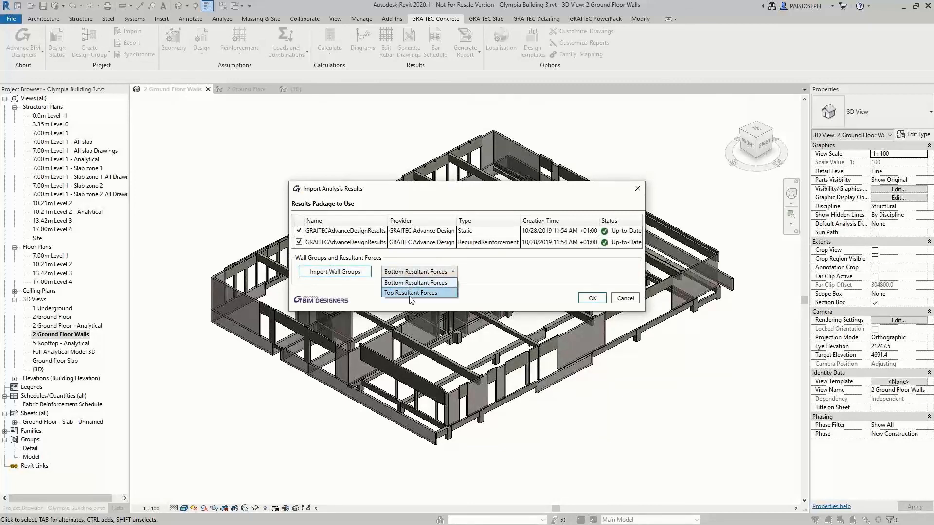
{"action": "left_click", "coordinate": [414, 282]}
{"action": "left_click", "coordinate": [344, 278]}
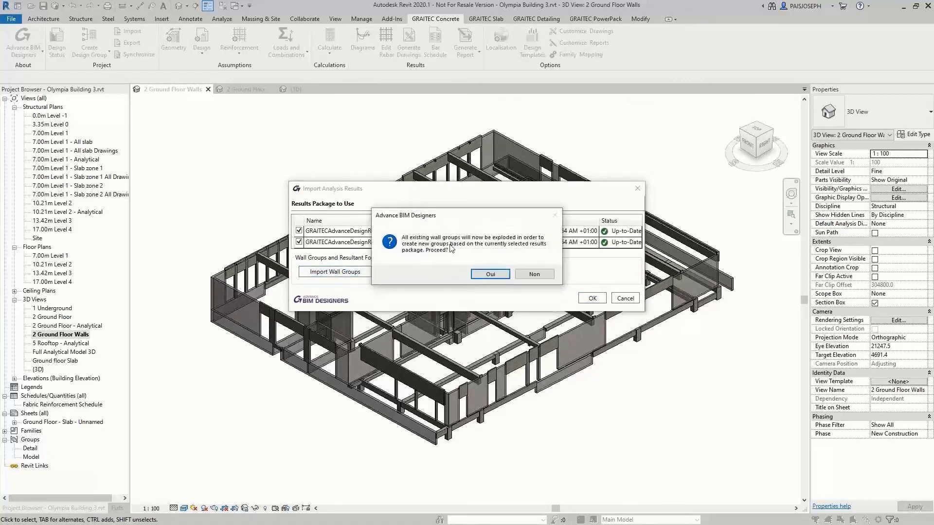
{"action": "left_click", "coordinate": [490, 274]}
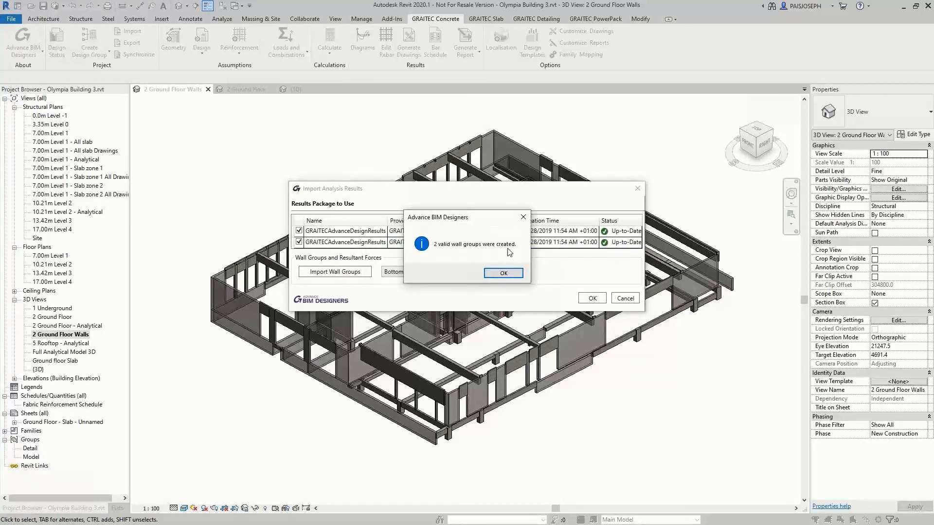
{"action": "left_click", "coordinate": [503, 273]}
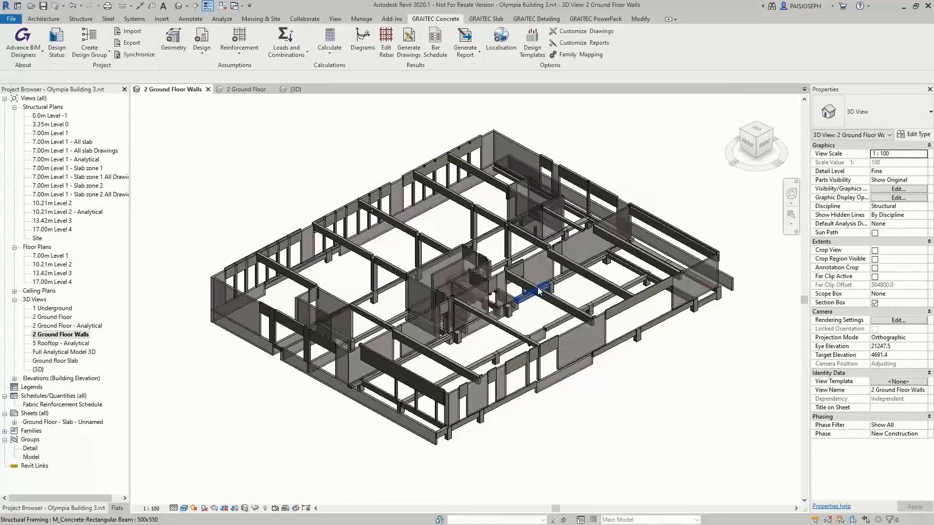
Open Loads and Combinations for the 4760 mm long shear wall beside the central core and review its load cases and resultant forces
{"action": "scroll", "coordinate": [497, 441], "scroll_direction": "up", "scroll_amount": 2}
{"action": "scroll", "coordinate": [401, 275], "scroll_direction": "up", "scroll_amount": 3}
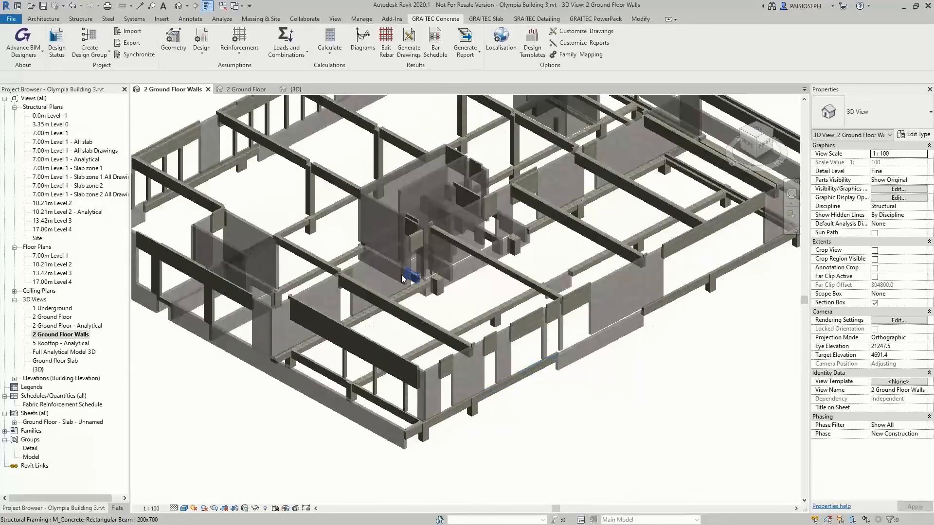
{"action": "left_click", "coordinate": [379, 281]}
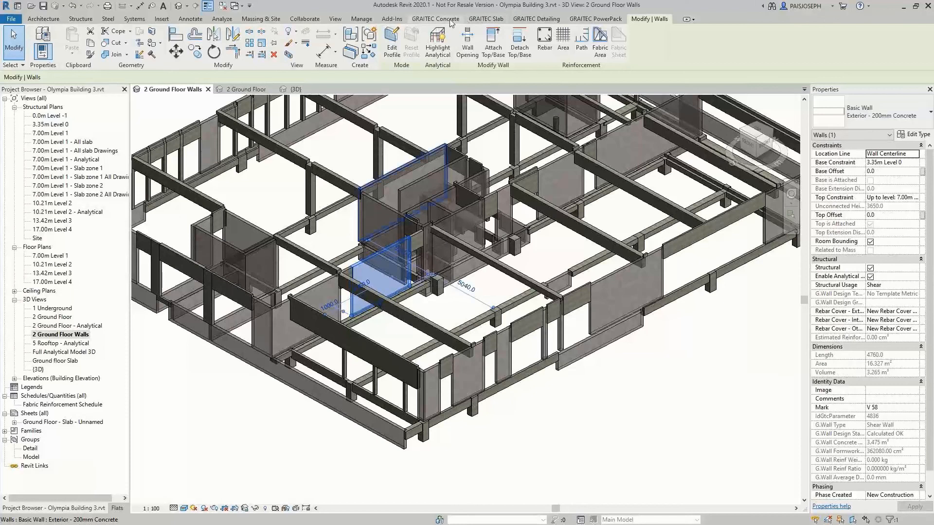
{"action": "left_click", "coordinate": [435, 18]}
{"action": "left_click", "coordinate": [286, 56]}
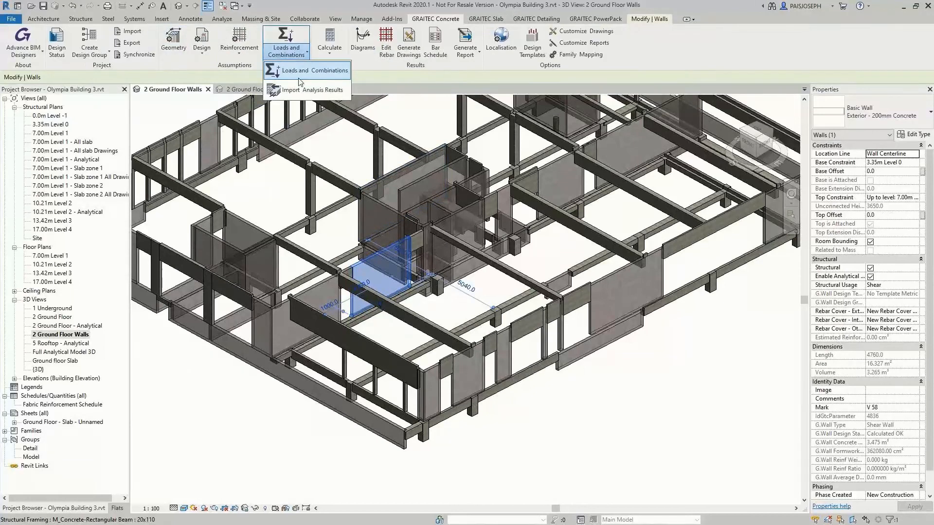
{"action": "left_click", "coordinate": [300, 78]}
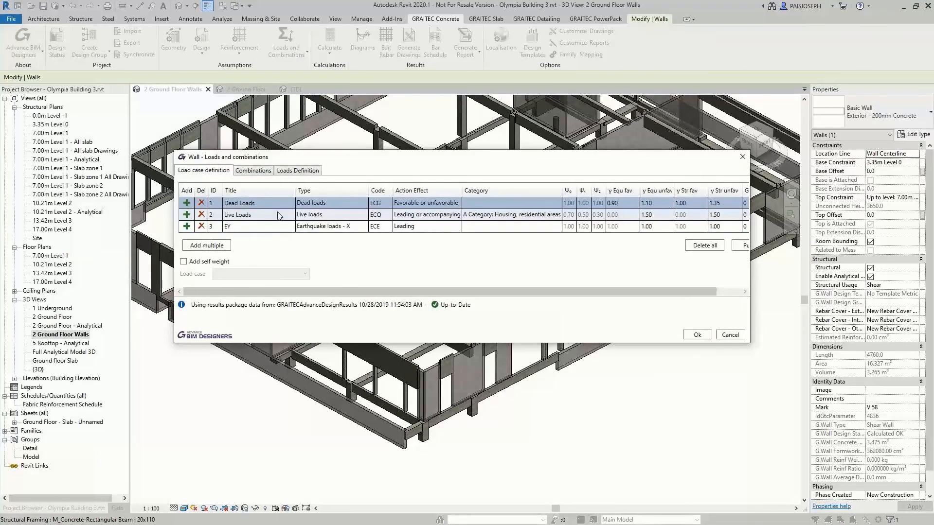
{"action": "left_click", "coordinate": [293, 171]}
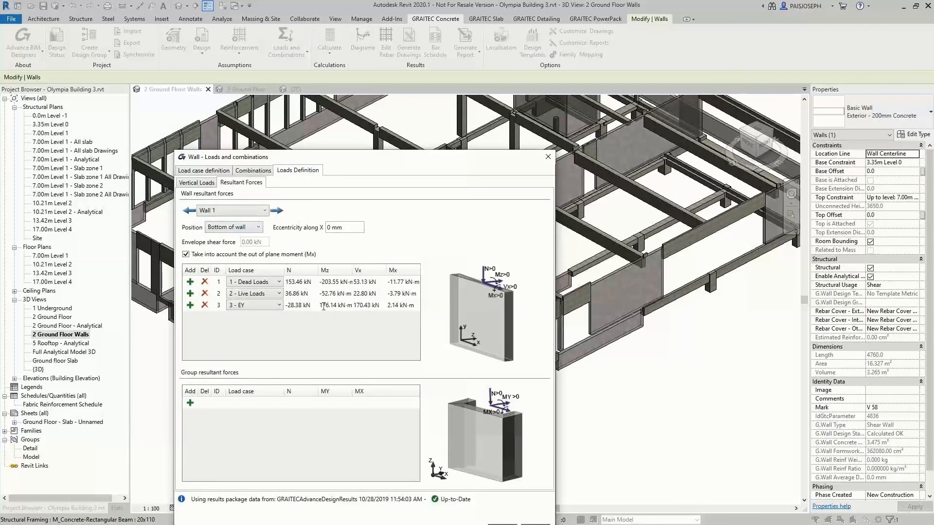
Add a 100 kN/m distributed vertical load in the Dead Loads case to Wall 1, fit it to the wall and accept the loads
{"action": "left_click", "coordinate": [193, 185]}
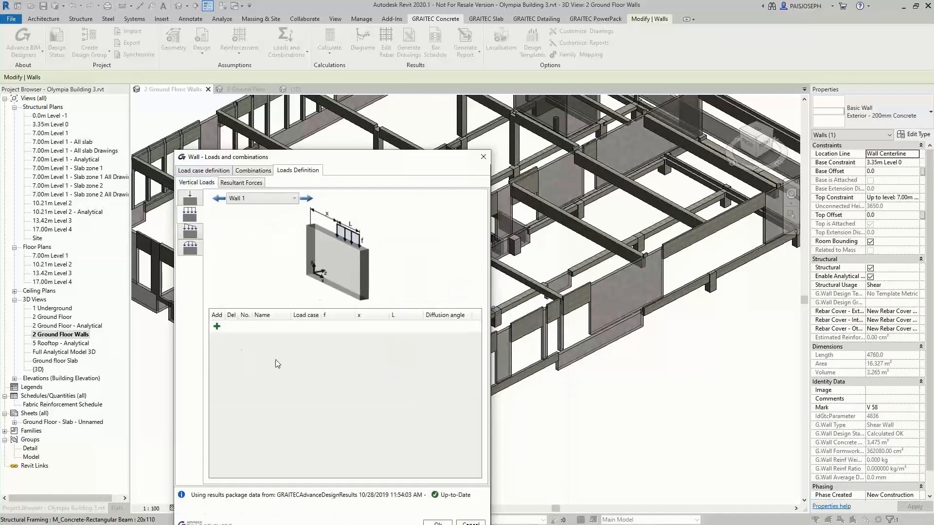
{"action": "left_click", "coordinate": [217, 327]}
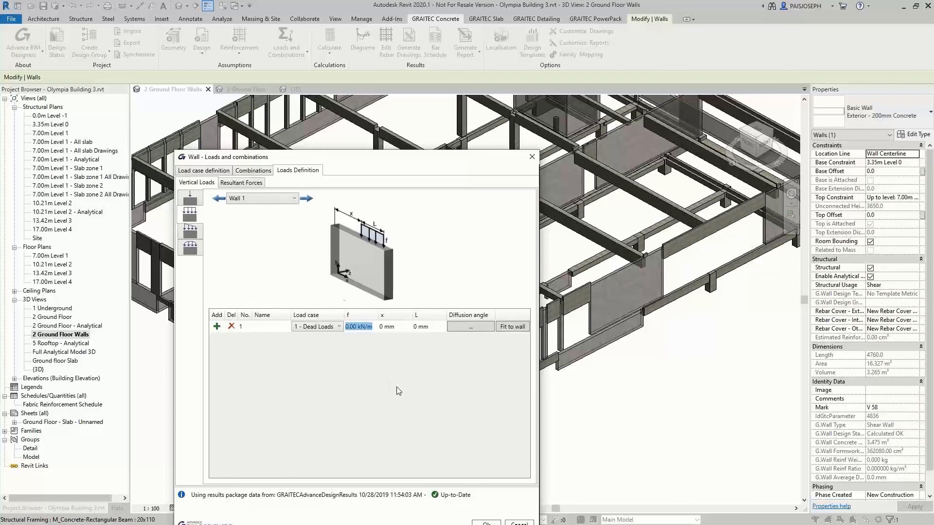
{"action": "type", "text": "100"}
{"action": "left_click", "coordinate": [513, 327]}
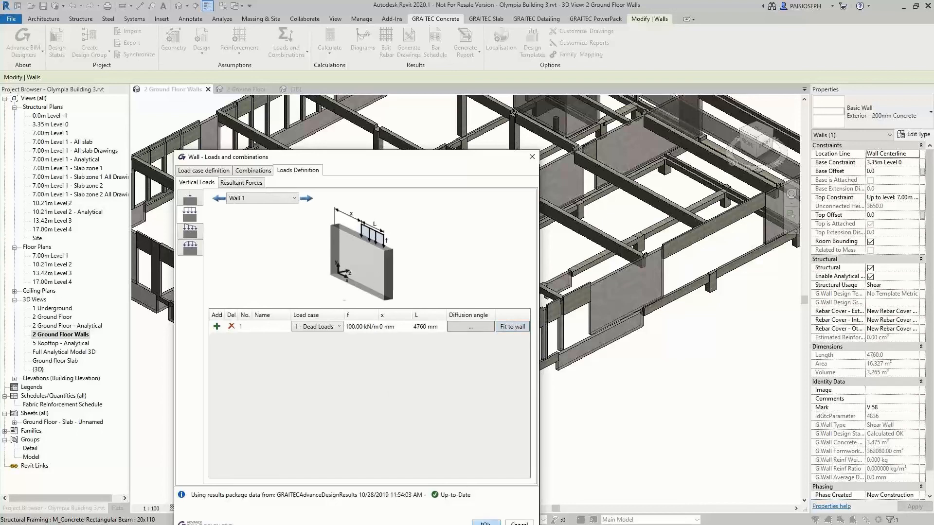
{"action": "left_click", "coordinate": [484, 520]}
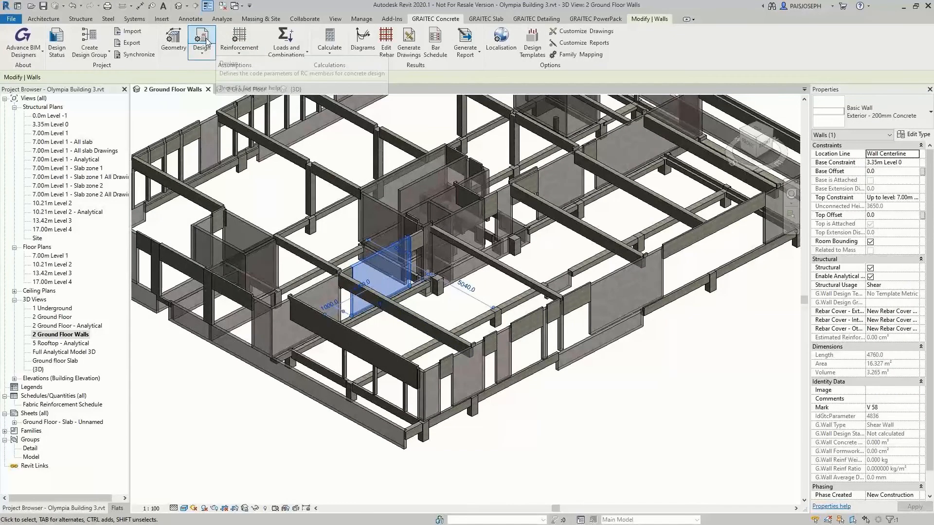
Enable Seismic Dispositions in the selected shear wall's design assumptions and set the seismic zone to 3(moderate)
{"action": "left_click", "coordinate": [207, 41]}
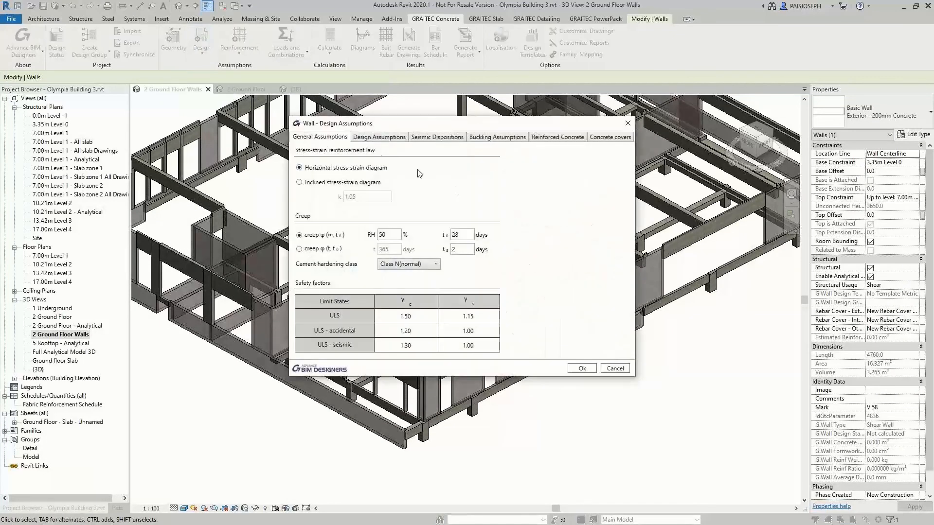
{"action": "left_click", "coordinate": [393, 137]}
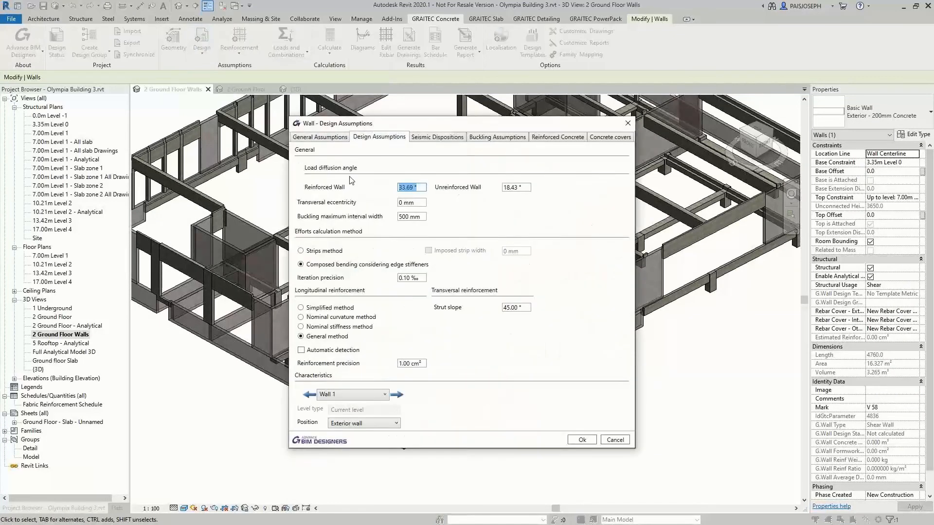
{"action": "left_click", "coordinate": [444, 139]}
{"action": "left_click", "coordinate": [302, 150]}
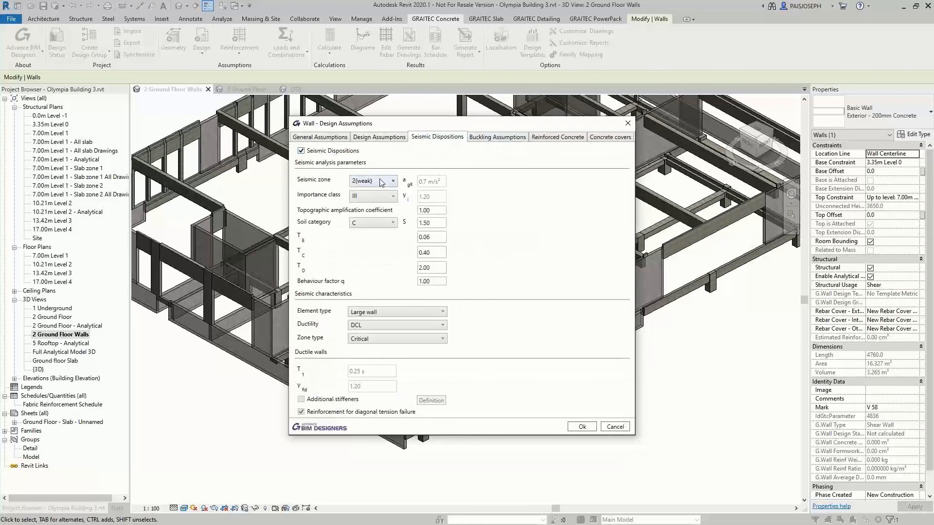
{"action": "left_click", "coordinate": [371, 181]}
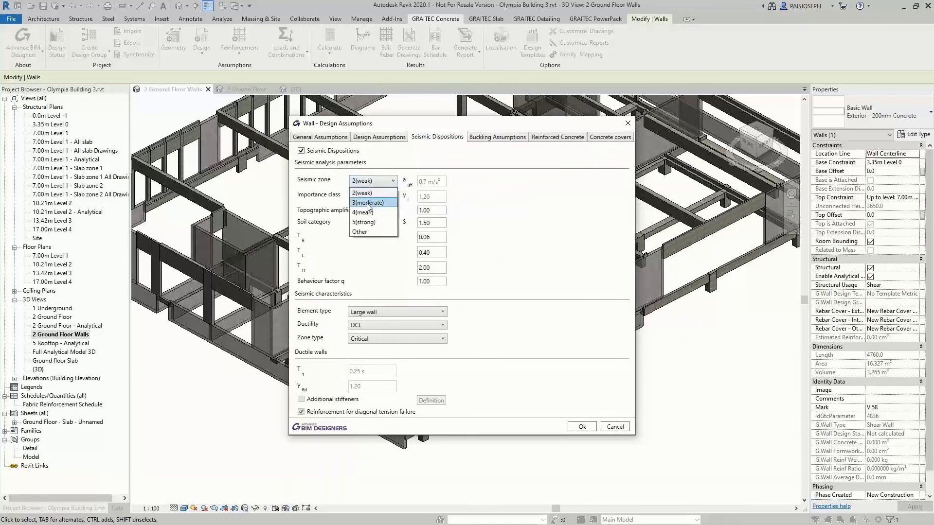
{"action": "left_click", "coordinate": [367, 203]}
Keep Large wall as the element type, set the ductility to DCM and accept the design assumptions
{"action": "left_click", "coordinate": [370, 312]}
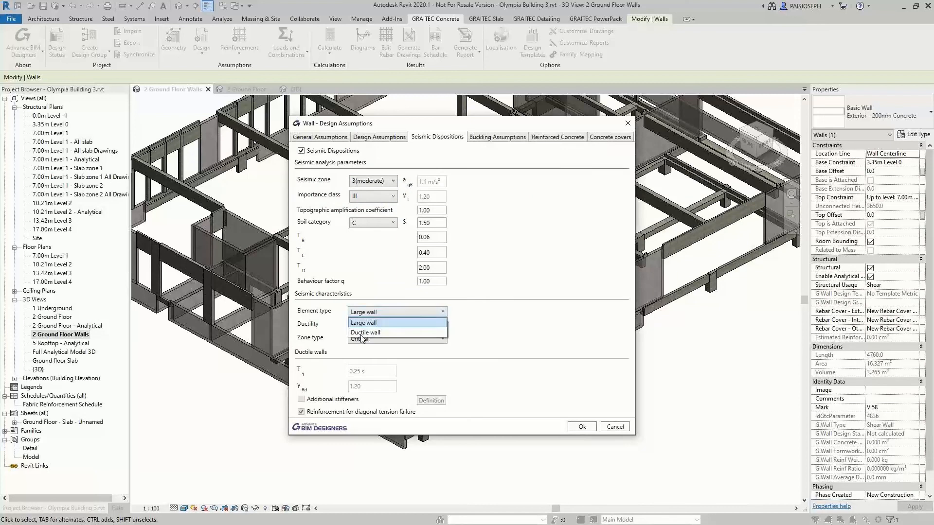
{"action": "left_click", "coordinate": [362, 324]}
{"action": "left_click", "coordinate": [364, 327]}
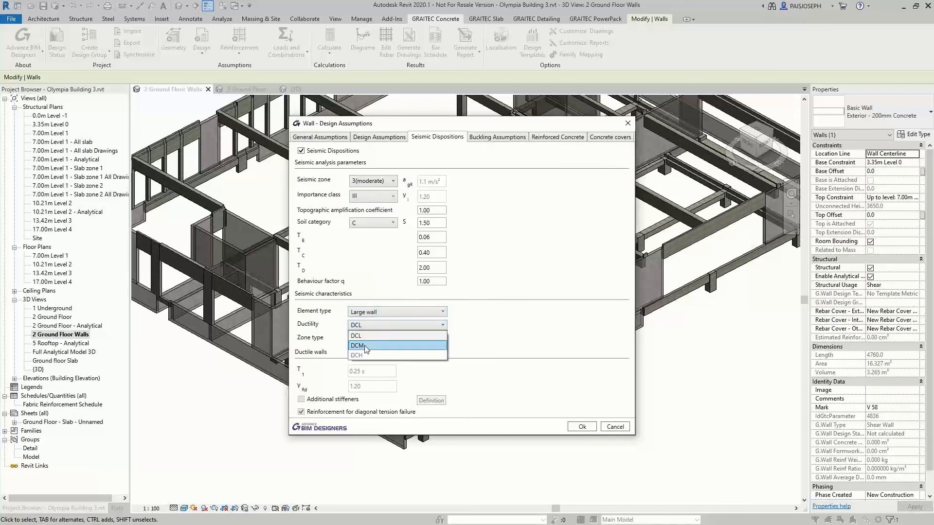
{"action": "left_click", "coordinate": [366, 347]}
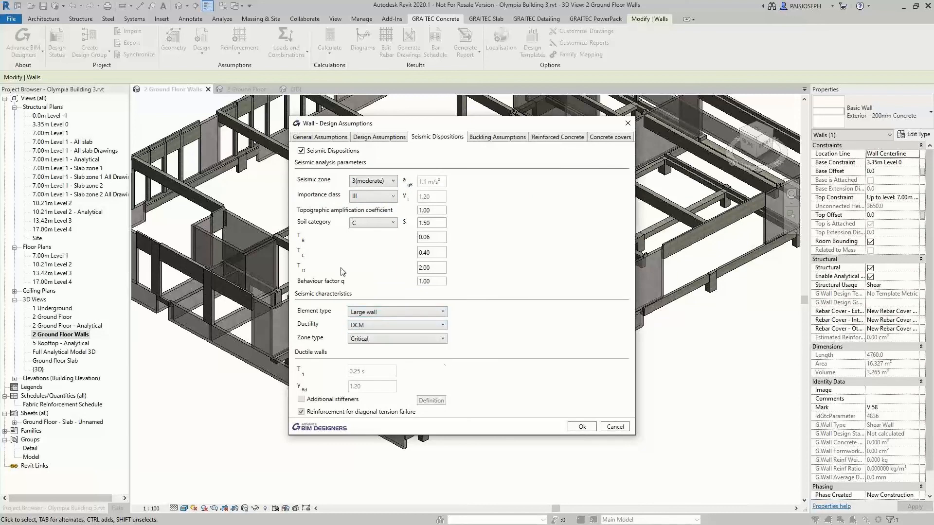
{"action": "left_click", "coordinate": [582, 427]}
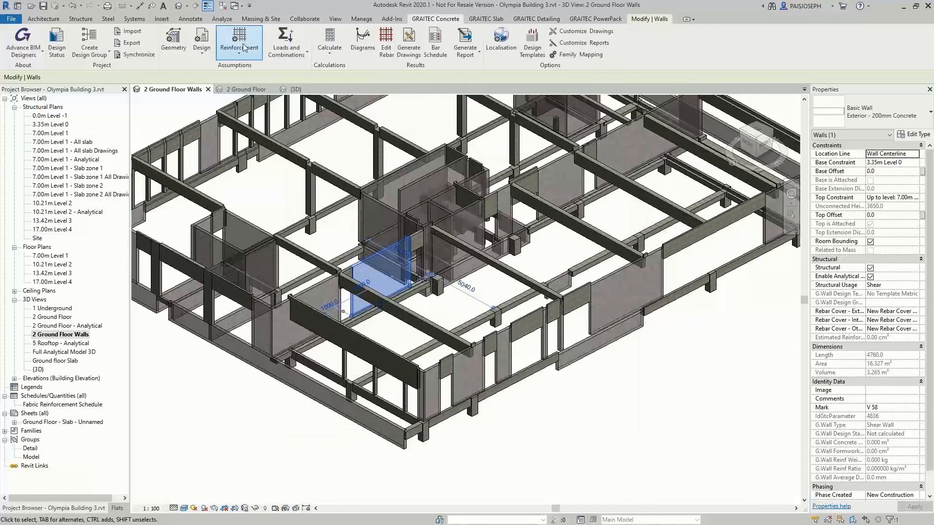
Enable top slab starter bars for exterior walls in the wall's reinforcement assumptions and accept them
{"action": "left_click", "coordinate": [250, 57]}
{"action": "left_click", "coordinate": [258, 69]}
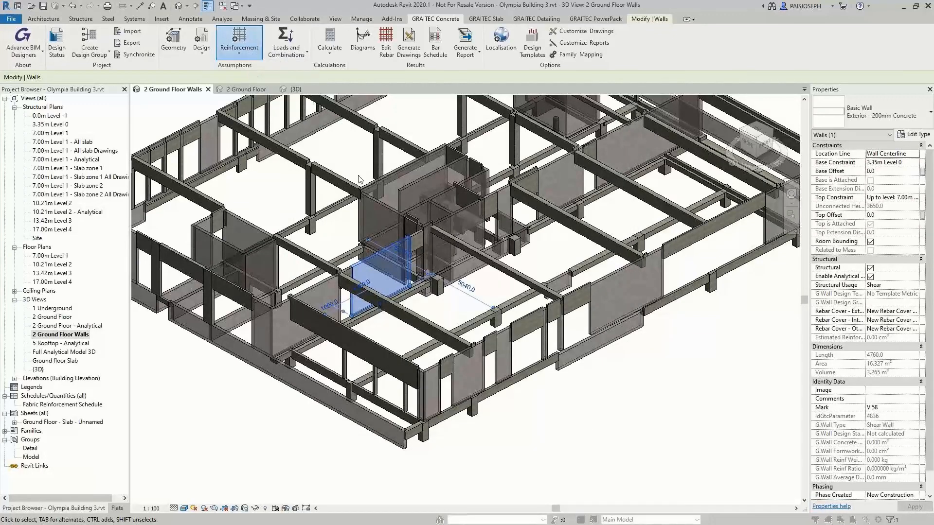
{"action": "left_click", "coordinate": [346, 200]}
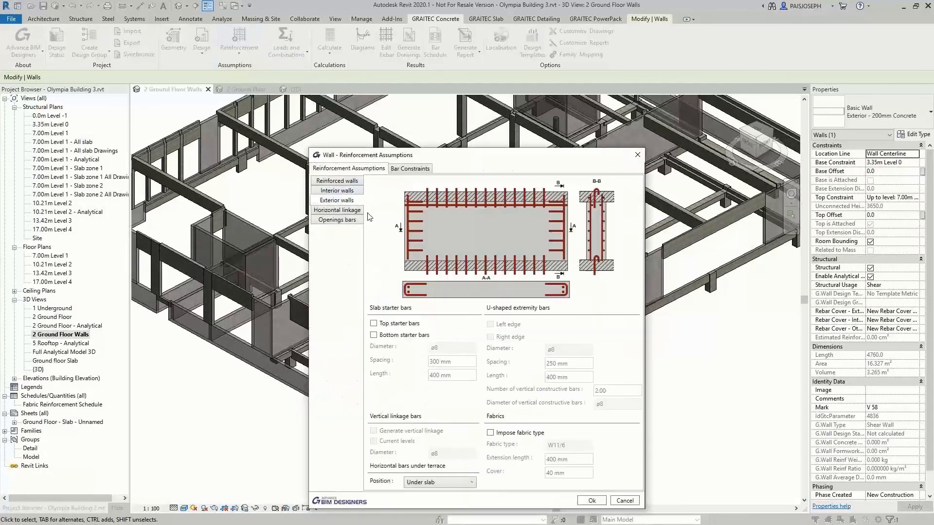
{"action": "left_click", "coordinate": [373, 323]}
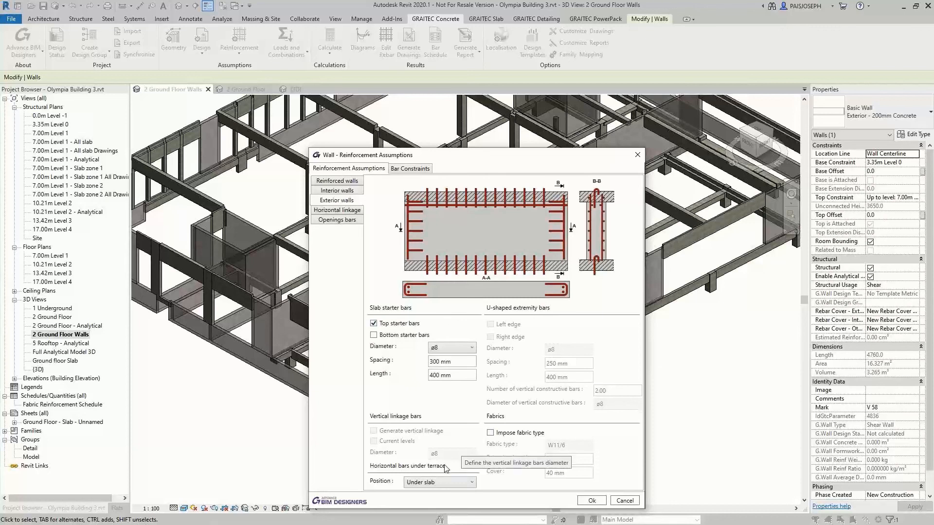
{"action": "left_click", "coordinate": [592, 501]}
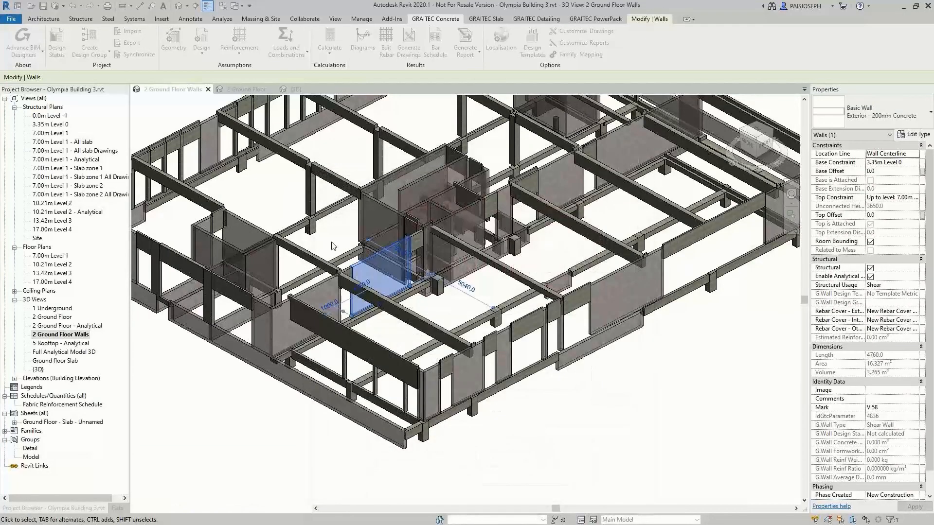
Calculate the shear wall's reinforcement, close the design status and set the view's detail level to Fine
{"action": "left_click", "coordinate": [339, 46]}
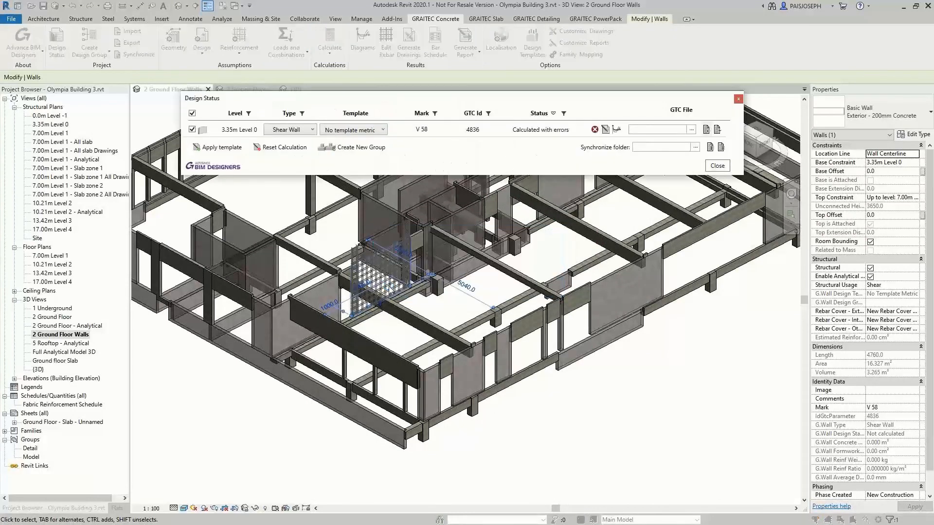
{"action": "left_click", "coordinate": [717, 165]}
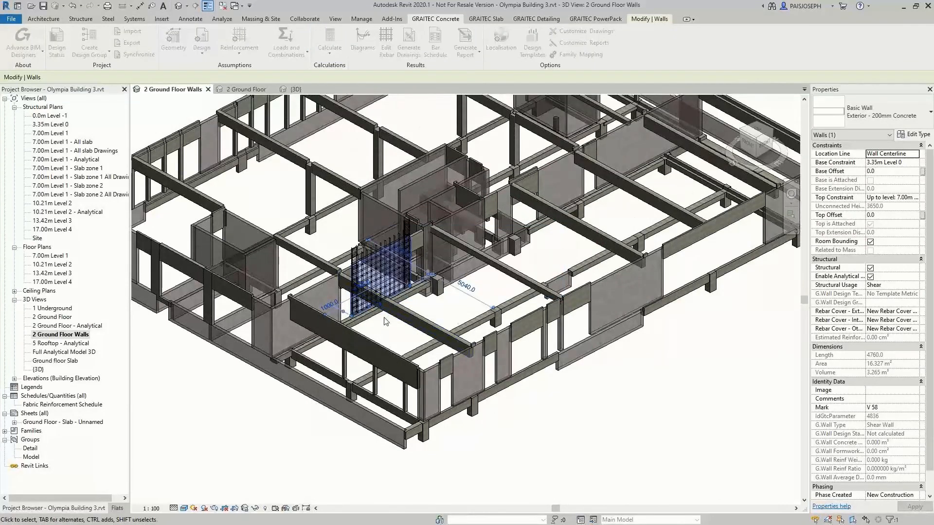
{"action": "scroll", "coordinate": [372, 326], "scroll_direction": "up", "scroll_amount": 3}
{"action": "scroll", "coordinate": [372, 326], "scroll_direction": "up", "scroll_amount": 5}
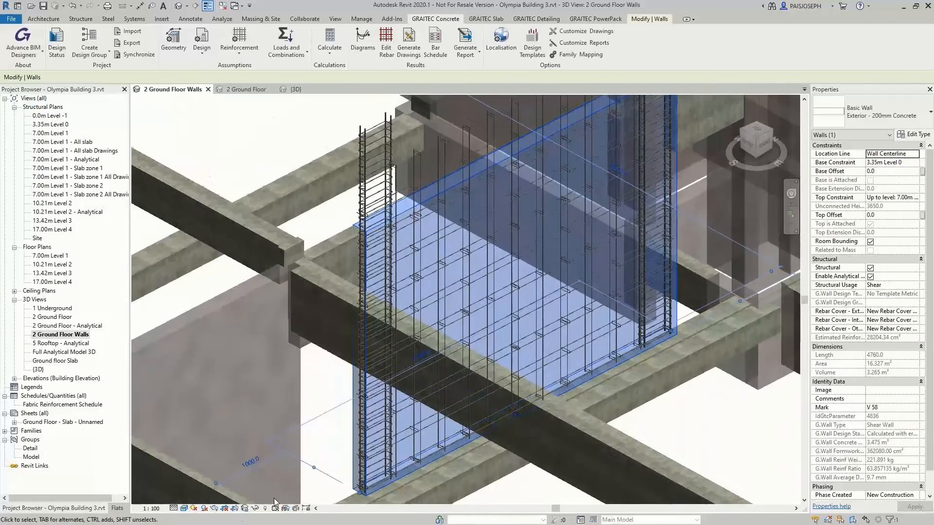
{"action": "left_click", "coordinate": [174, 508]}
{"action": "left_click", "coordinate": [185, 499]}
{"action": "left_click", "coordinate": [449, 402]}
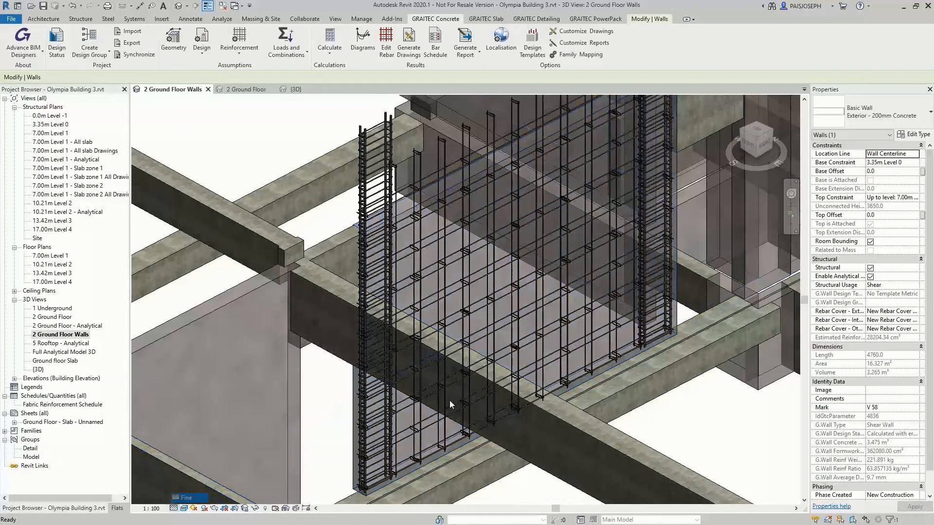
Examine the generated web bars, transversal bars and edge stiffeners in the calculated shear wall
{"action": "scroll", "coordinate": [389, 243], "scroll_direction": "up", "scroll_amount": 3}
{"action": "mouse_move", "coordinate": [607, 196]}
{"action": "middle_mouse_down"}
{"action": "mouse_move", "coordinate": [452, 359]}
{"action": "mouse_move", "coordinate": [210, 311]}
{"action": "middle_mouse_up"}
{"action": "middle_click_drag", "start_coordinate": [501, 393], "coordinate": [485, 306]}
{"action": "middle_click_drag", "start_coordinate": [568, 410], "coordinate": [580, 291]}
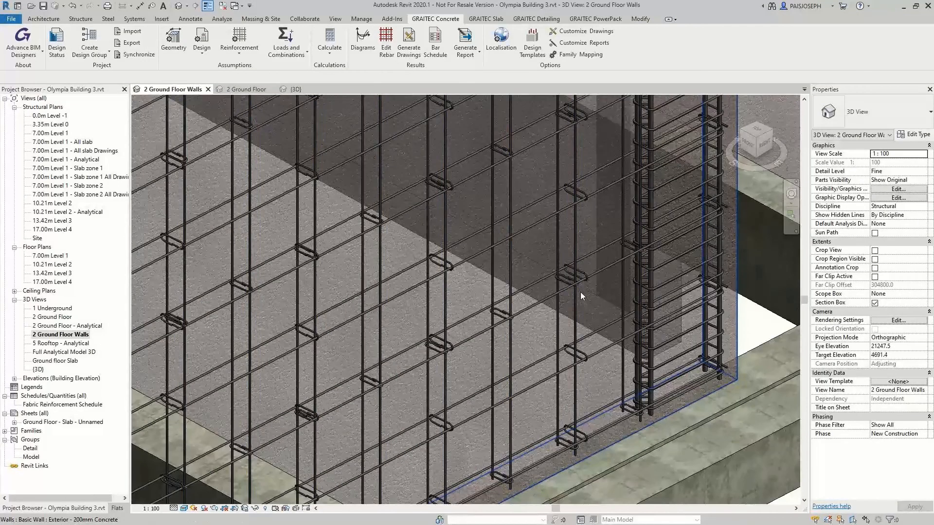
{"action": "scroll", "coordinate": [493, 366], "scroll_direction": "down", "scroll_amount": 3}
{"action": "scroll", "coordinate": [493, 366], "scroll_direction": "down", "scroll_amount": 3}
{"action": "scroll", "coordinate": [418, 447], "scroll_direction": "up", "scroll_amount": 2}
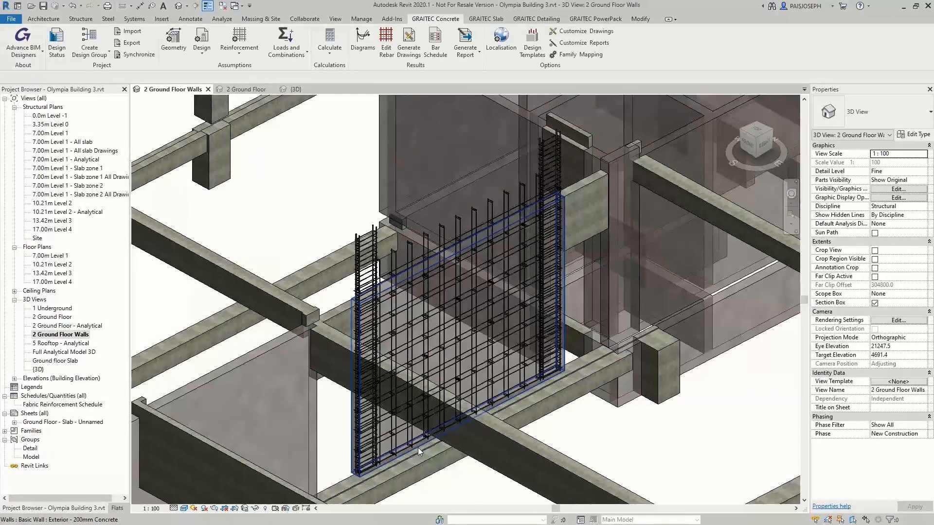
Open the shear wall's generated reinforcement and change the number and diameter of the web's vertical bars
{"action": "left_click", "coordinate": [418, 447]}
{"action": "left_click", "coordinate": [436, 19]}
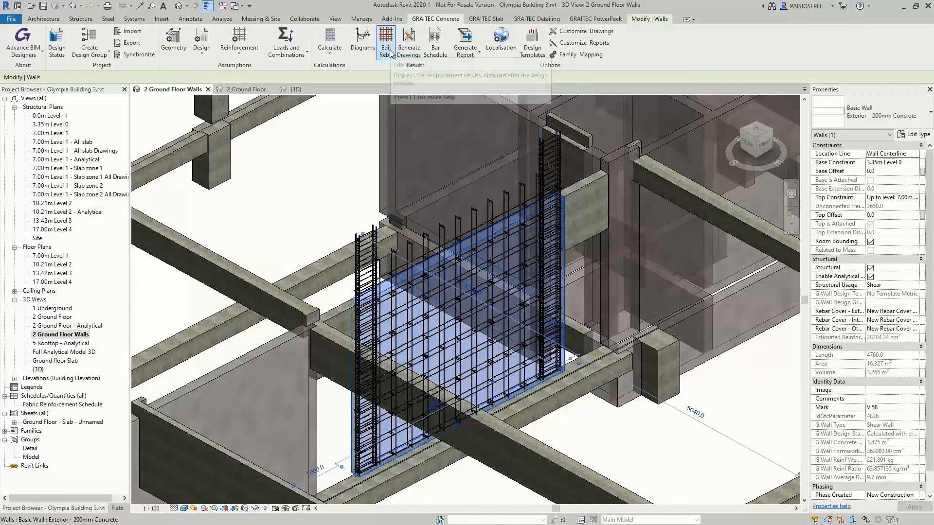
{"action": "left_click", "coordinate": [391, 54]}
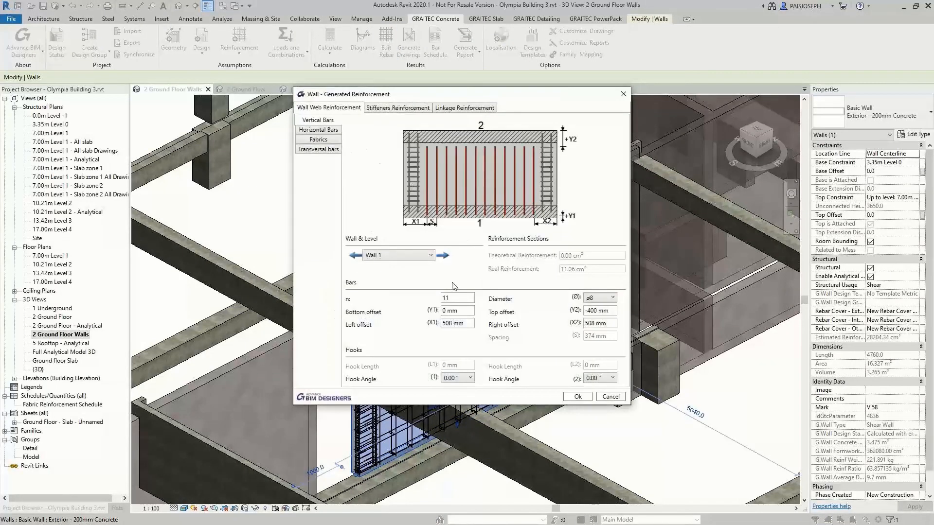
{"action": "double_click", "coordinate": [456, 300]}
{"action": "left_click", "coordinate": [603, 298]}
{"action": "left_click", "coordinate": [598, 331]}
Set the number of transversal bars in Wall 1's vertical left stiffener to 50 and apply the reinforcement changes
{"action": "left_click", "coordinate": [401, 108]}
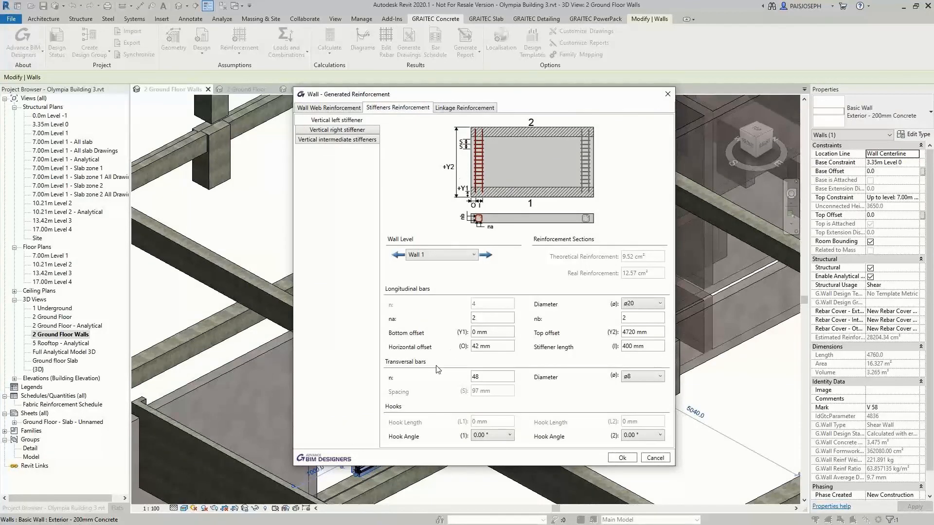
{"action": "double_click", "coordinate": [490, 377]}
{"action": "type", "text": "50"}
{"action": "left_click", "coordinate": [621, 458]}
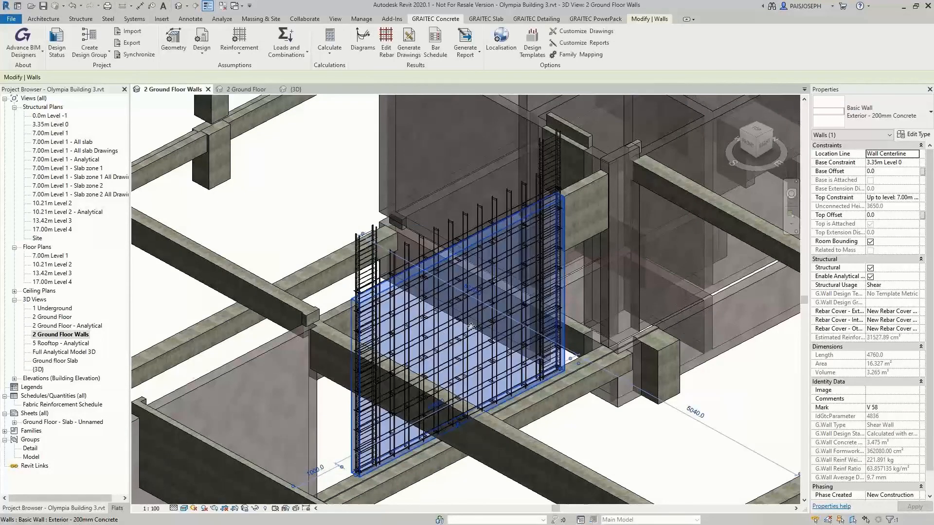
Select five more ground floor walls, including the one beside the reinforced wall, calculate their reinforcement together and close the design status
{"action": "left_click", "coordinate": [304, 240]}
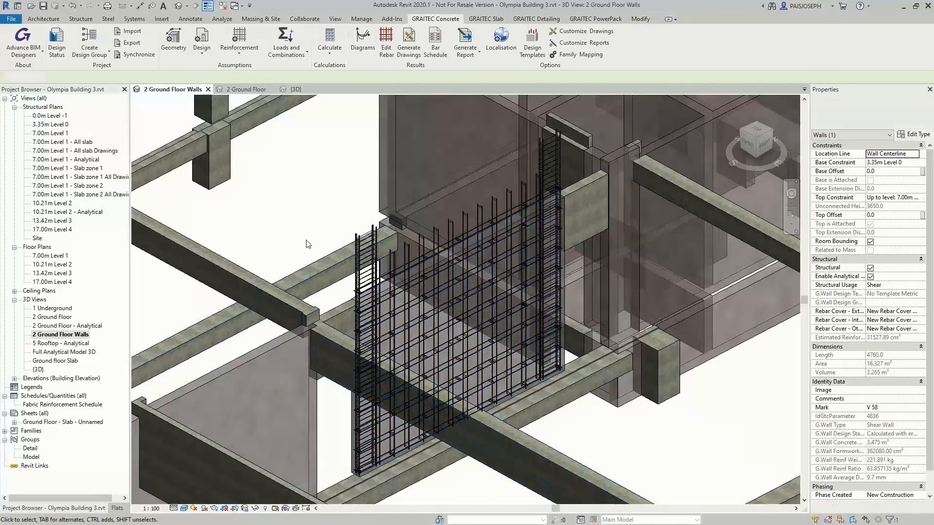
{"action": "scroll", "coordinate": [302, 230], "scroll_direction": "down", "scroll_amount": 3}
{"action": "middle_click_drag", "start_coordinate": [305, 234], "coordinate": [447, 380]}
{"action": "scroll", "coordinate": [446, 291], "scroll_direction": "down", "scroll_amount": 5}
{"action": "left_click", "coordinate": [349, 383]}
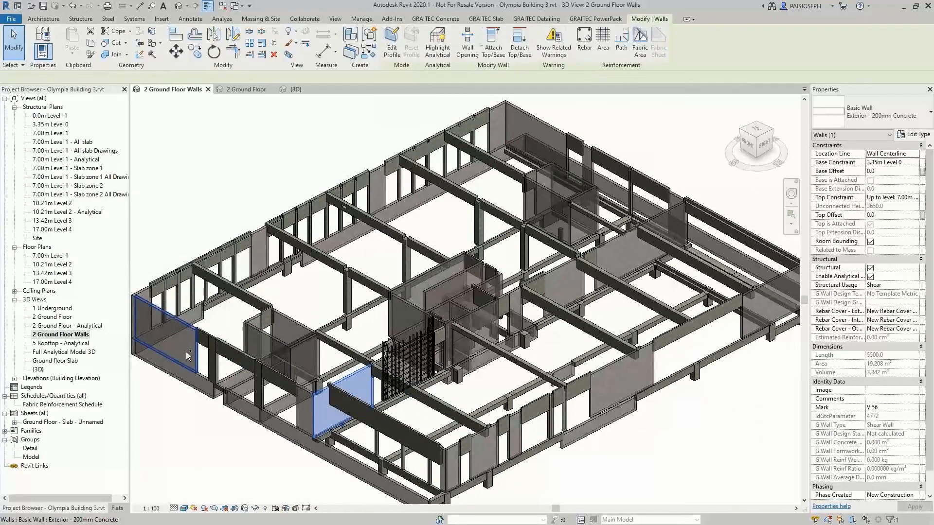
{"action": "left_click", "coordinate": [186, 352], "text": "ctrl"}
{"action": "left_click", "coordinate": [544, 136], "text": "ctrl"}
{"action": "left_click", "coordinate": [647, 228], "text": "ctrl"}
{"action": "left_click", "coordinate": [565, 281], "text": "ctrl"}
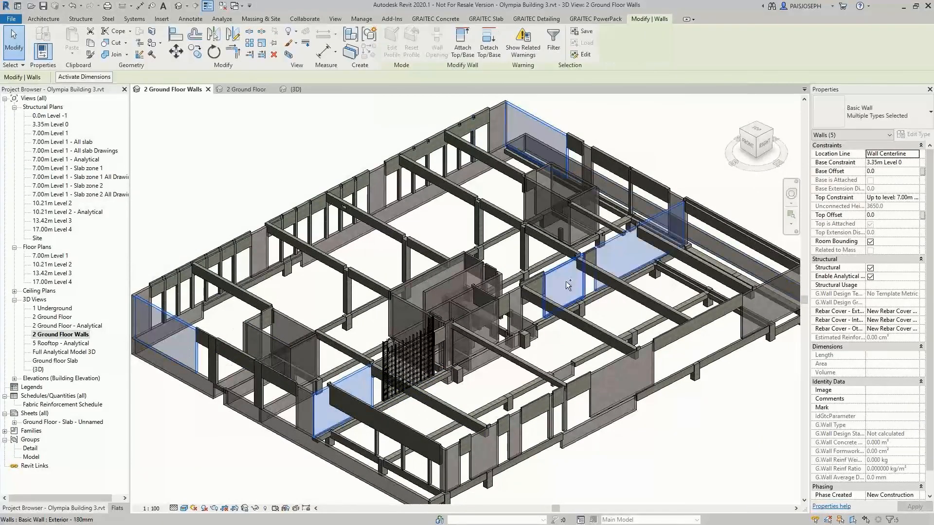
{"action": "left_click", "coordinate": [451, 20]}
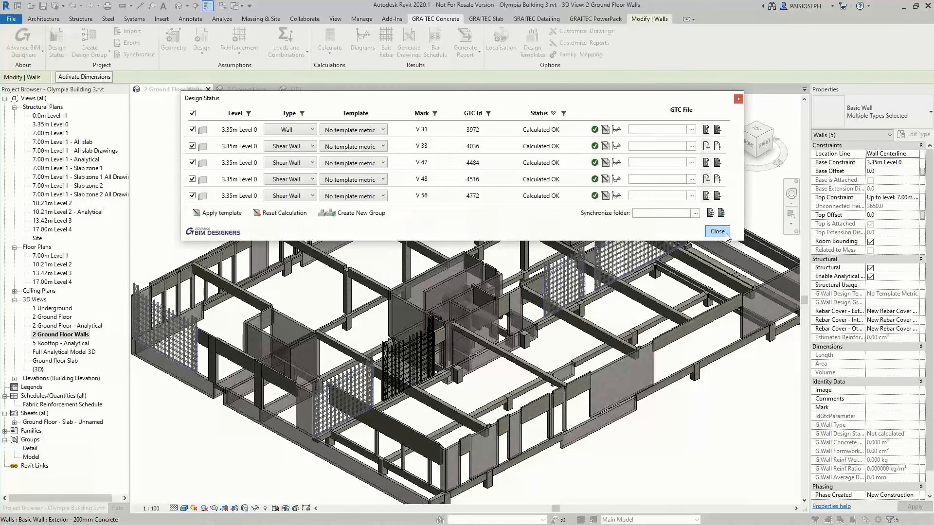
{"action": "left_click", "coordinate": [717, 231]}
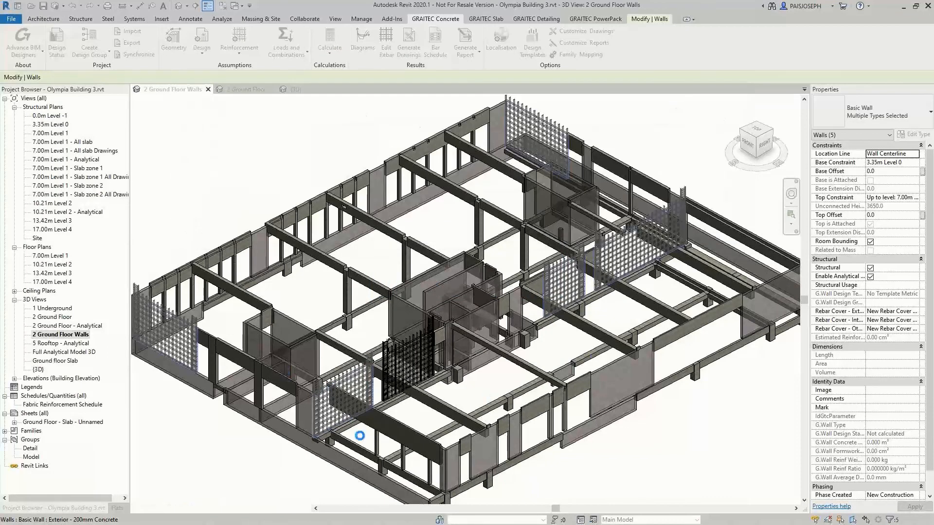
Examine the reinforcement generated in the five calculated walls across the ground floor
{"action": "scroll", "coordinate": [323, 441], "scroll_direction": "up", "scroll_amount": 6}
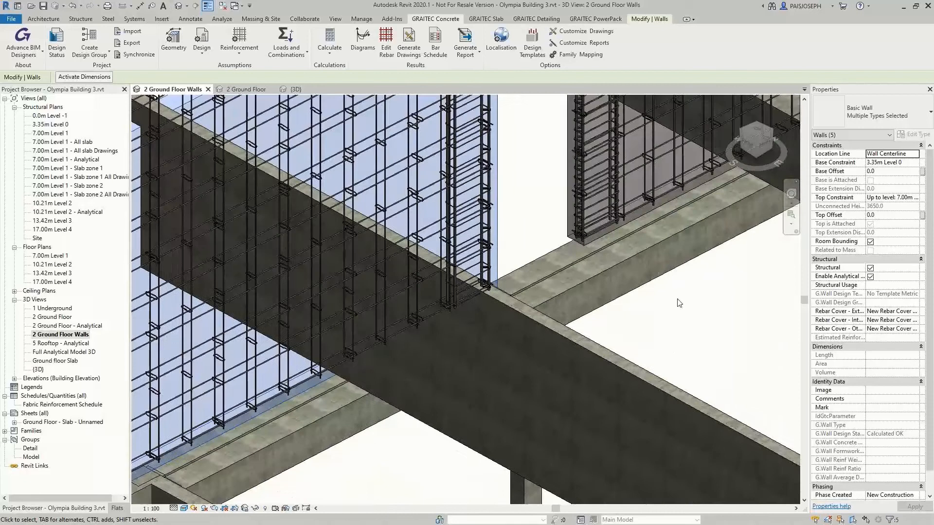
{"action": "scroll", "coordinate": [680, 303], "scroll_direction": "down", "scroll_amount": 2}
{"action": "middle_click_drag", "start_coordinate": [679, 303], "coordinate": [389, 395]}
{"action": "middle_click_drag", "start_coordinate": [749, 333], "coordinate": [452, 439]}
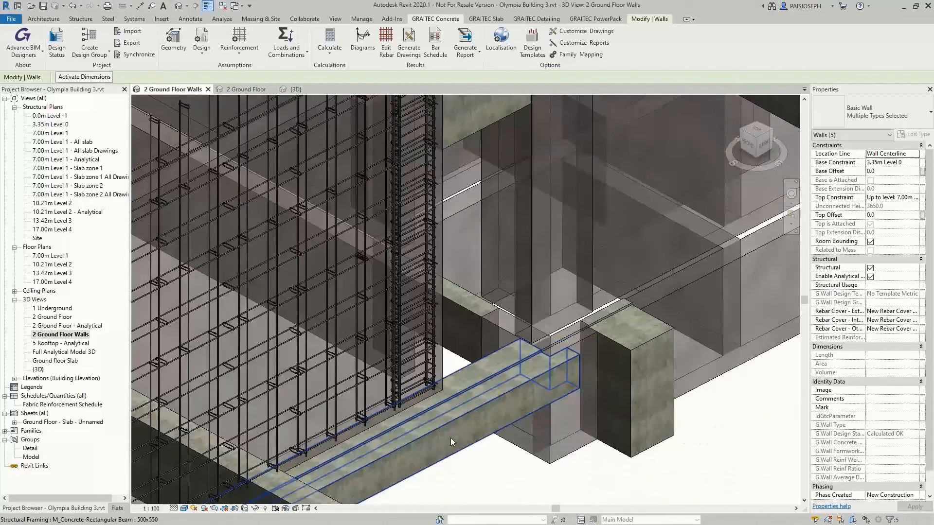
{"action": "scroll", "coordinate": [452, 440], "scroll_direction": "down", "scroll_amount": 2}
{"action": "middle_click_drag", "start_coordinate": [628, 195], "coordinate": [415, 284]}
{"action": "middle_click_drag", "start_coordinate": [660, 327], "coordinate": [373, 452]}
{"action": "middle_click_drag", "start_coordinate": [555, 325], "coordinate": [282, 450]}
{"action": "scroll", "coordinate": [282, 450], "scroll_direction": "down", "scroll_amount": 1}
{"action": "middle_click_drag", "start_coordinate": [586, 299], "coordinate": [350, 429]}
{"action": "scroll", "coordinate": [419, 383], "scroll_direction": "down", "scroll_amount": 3}
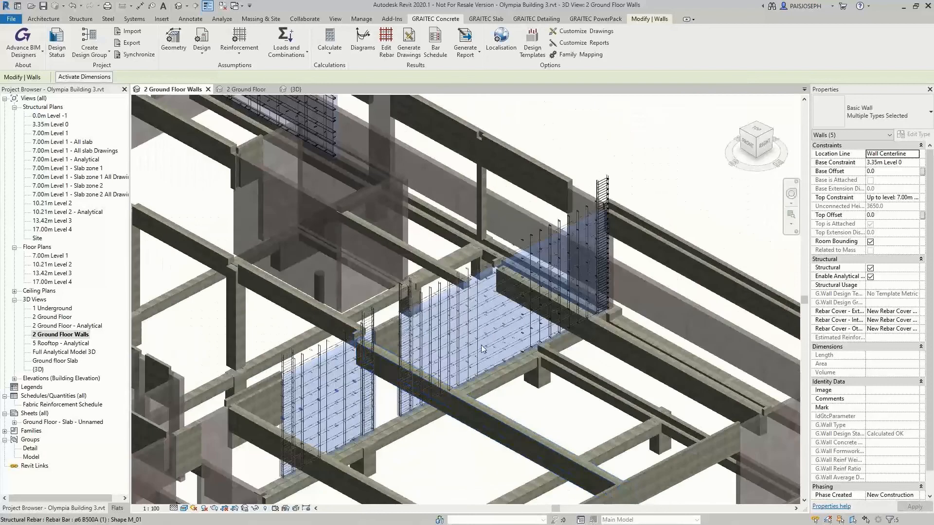
{"action": "middle_click_drag", "start_coordinate": [482, 349], "coordinate": [389, 414]}
{"action": "scroll", "coordinate": [422, 375], "scroll_direction": "down", "scroll_amount": 2}
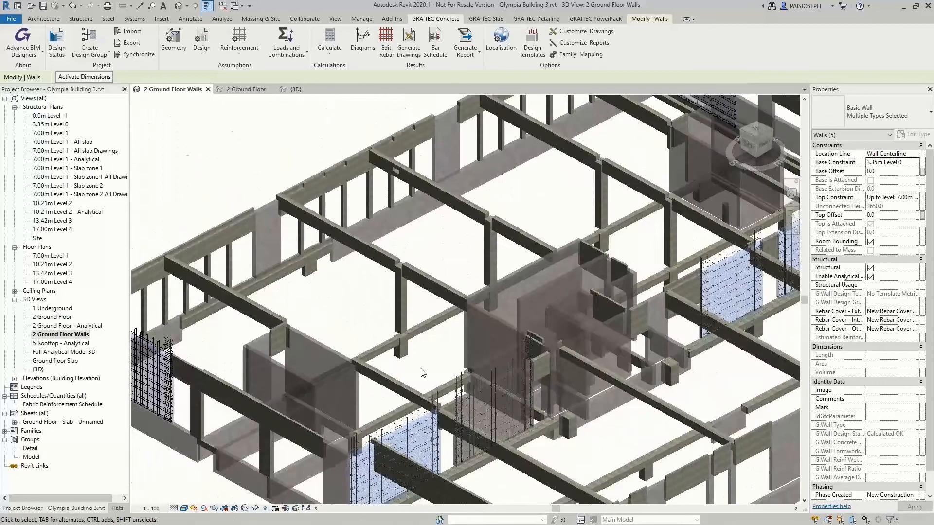
Select the four connected walls of the unreinforced shear wall group on the ground floor
{"action": "scroll", "coordinate": [421, 375], "scroll_direction": "up", "scroll_amount": 2}
{"action": "left_click", "coordinate": [466, 269]}
{"action": "left_click", "coordinate": [437, 281]}
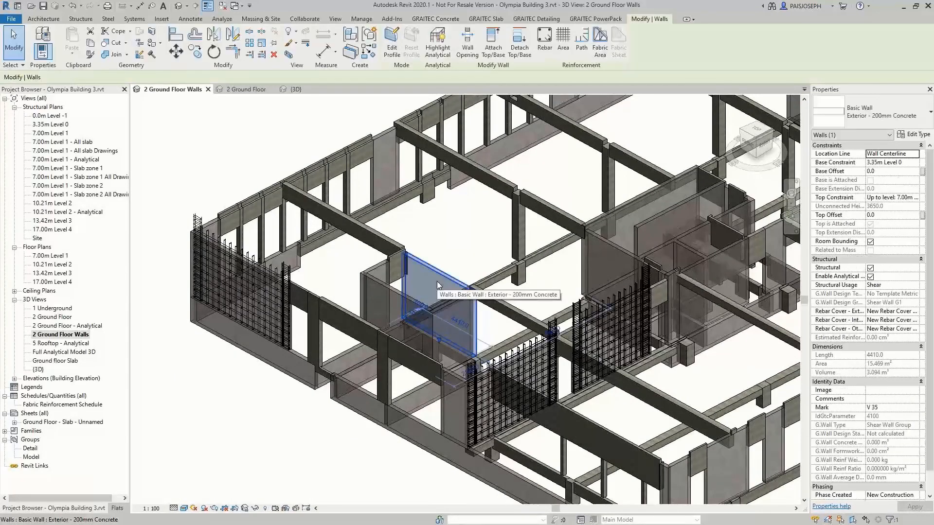
{"action": "left_click", "coordinate": [407, 306], "text": "ctrl"}
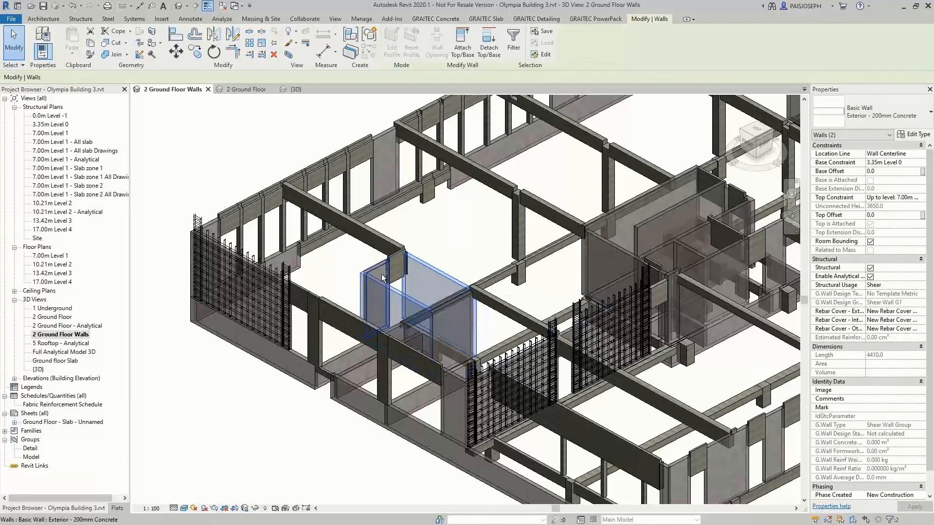
{"action": "left_click", "coordinate": [383, 280], "text": "ctrl"}
{"action": "middle_click_drag", "start_coordinate": [406, 339], "coordinate": [456, 276], "text": "shift"}
{"action": "left_click", "coordinate": [456, 276], "text": "ctrl"}
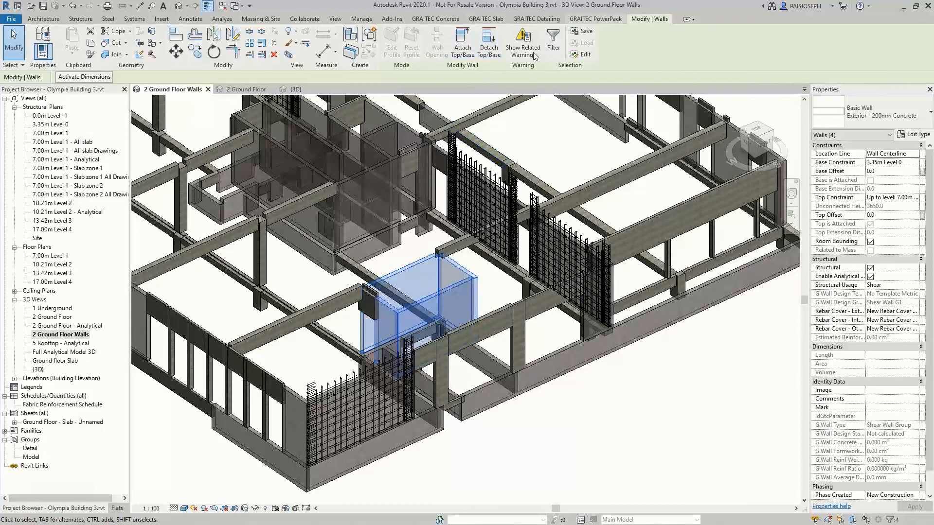
Create a duplicate of the {3D} view with an automatic section box around the selected walls, offset 609.6
{"action": "left_click", "coordinate": [595, 18]}
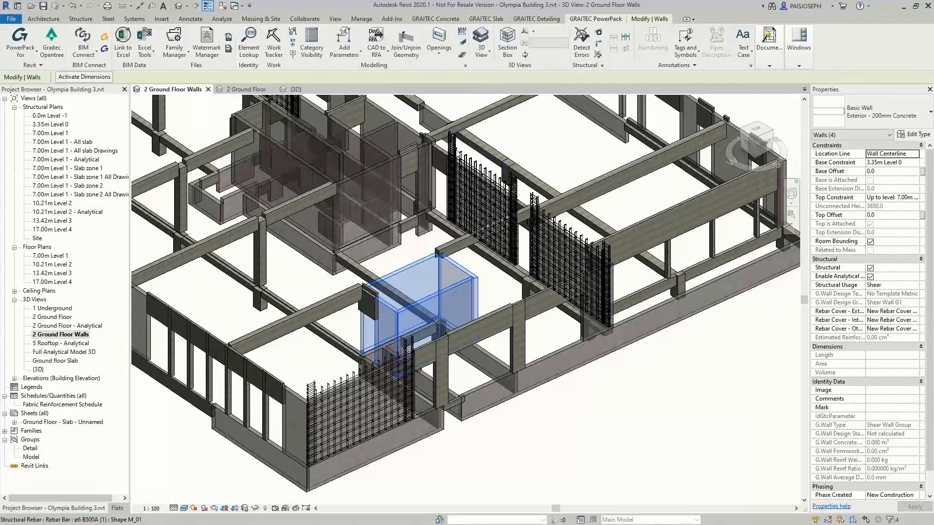
{"action": "left_click", "coordinate": [485, 50]}
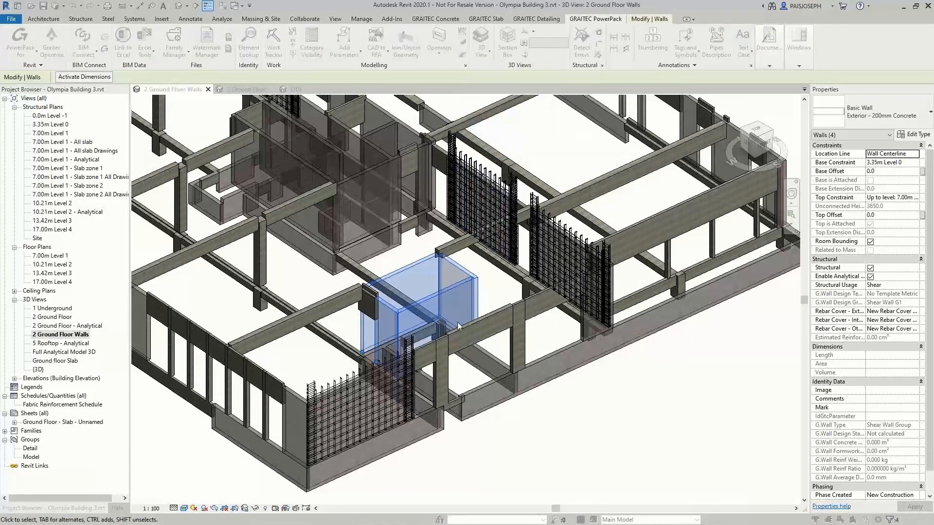
{"action": "left_click", "coordinate": [474, 301]}
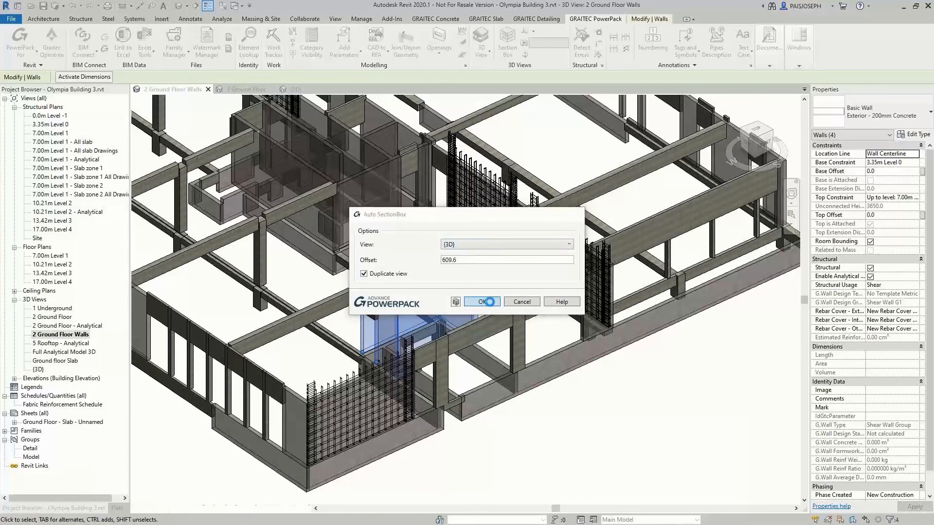
Select a wall of the group in the isolated view, list the group's member walls in the design status, and close it
{"action": "left_click", "coordinate": [504, 354]}
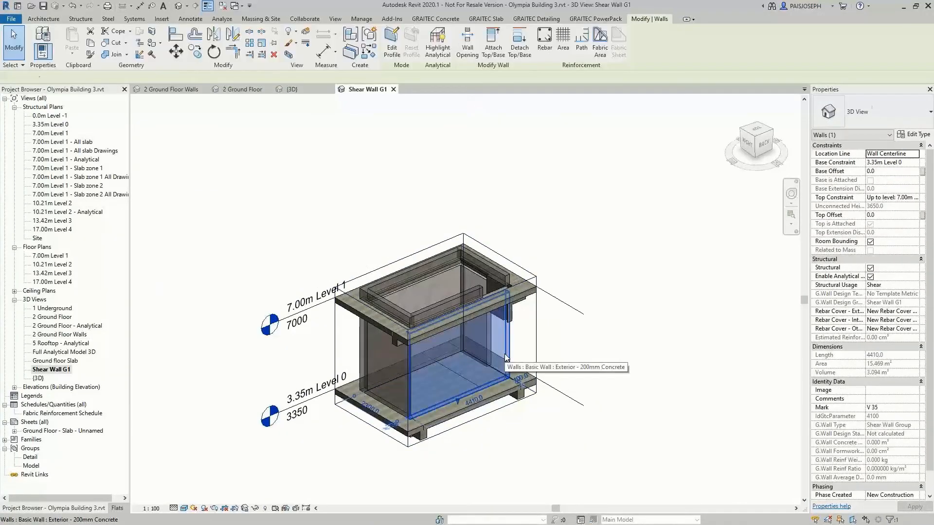
{"action": "left_click", "coordinate": [435, 19]}
{"action": "left_click", "coordinate": [57, 49]}
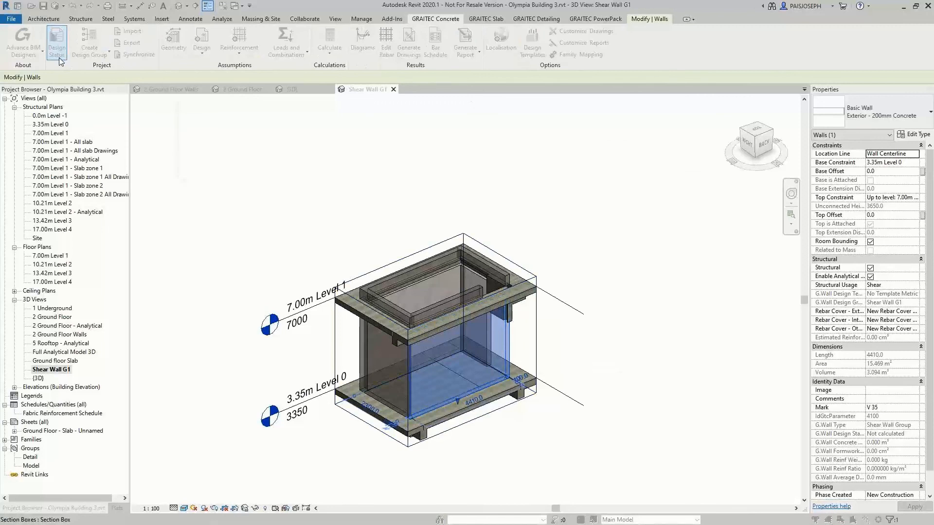
{"action": "left_click", "coordinate": [239, 130]}
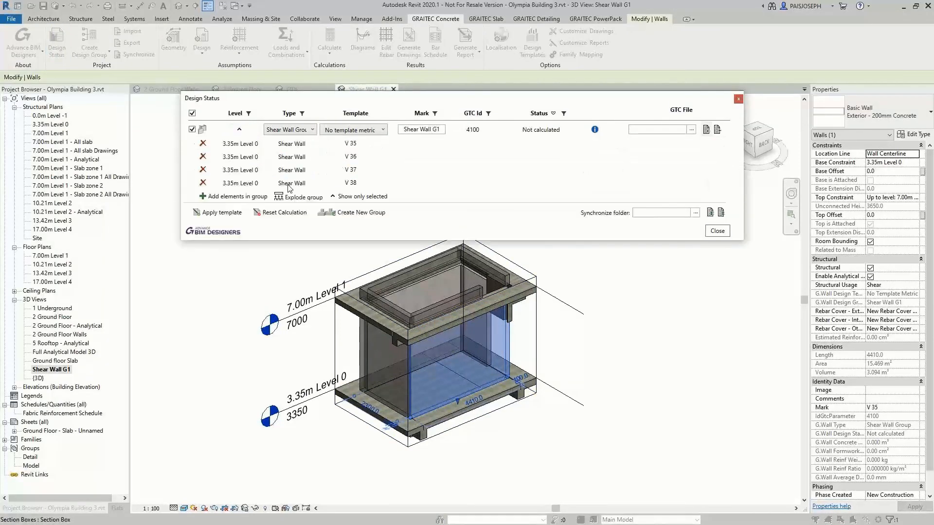
{"action": "left_click", "coordinate": [718, 231]}
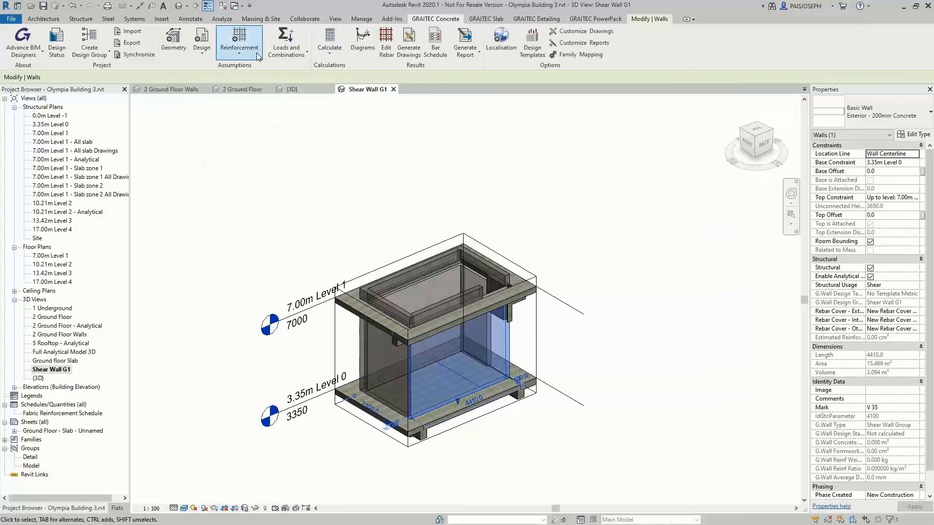
Review the wall group's load cases and its wall and group resultant forces, and accept the loads and combinations
{"action": "left_click", "coordinate": [286, 52]}
{"action": "left_click", "coordinate": [298, 77]}
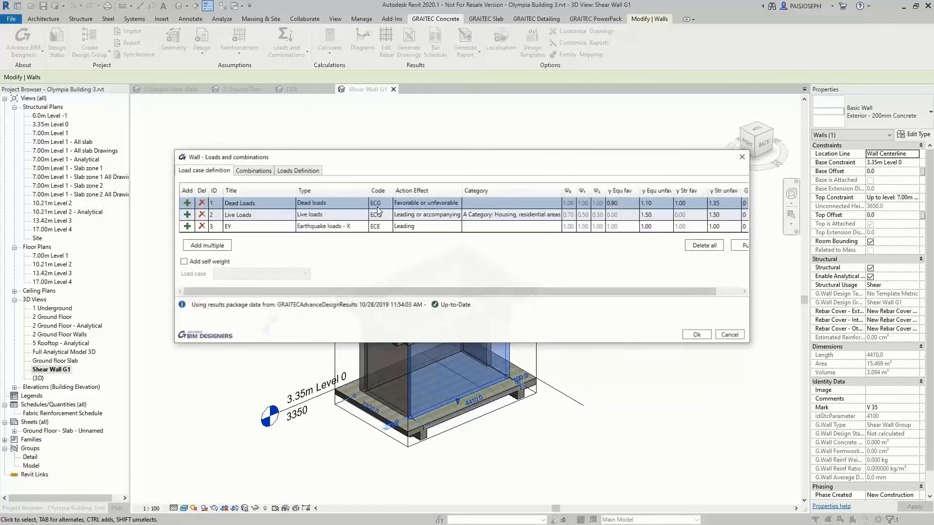
{"action": "left_click", "coordinate": [280, 168]}
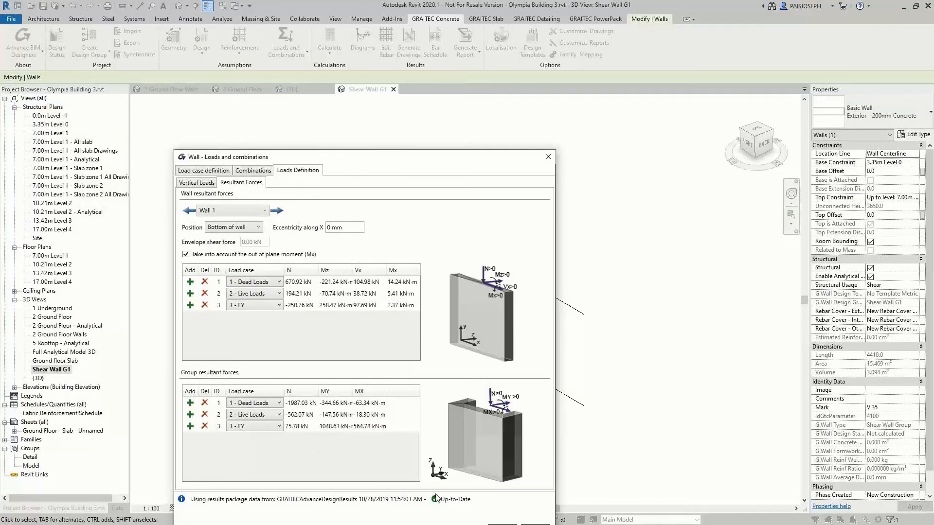
{"action": "left_click_drag", "start_coordinate": [387, 150], "coordinate": [383, 99]}
{"action": "left_click", "coordinate": [495, 474]}
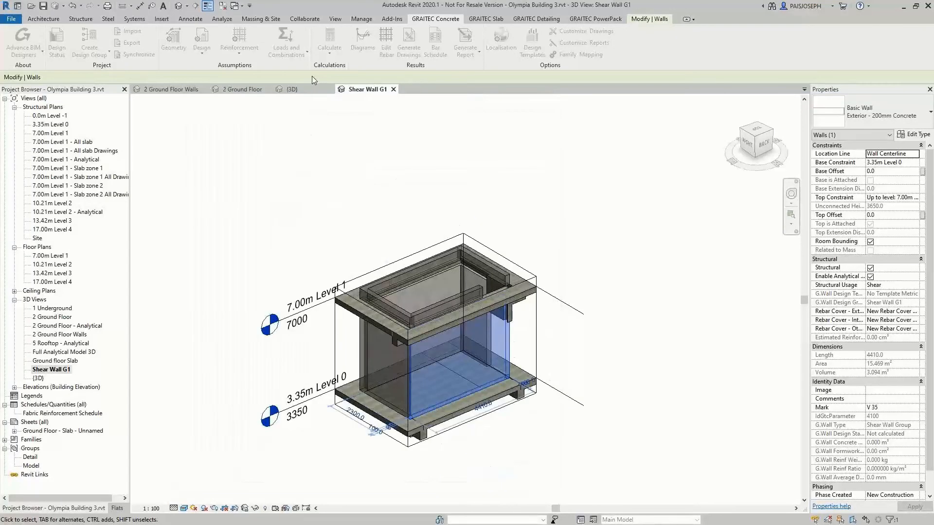
Calculate the shear wall group's reinforcement and close the design status
{"action": "left_click", "coordinate": [331, 49]}
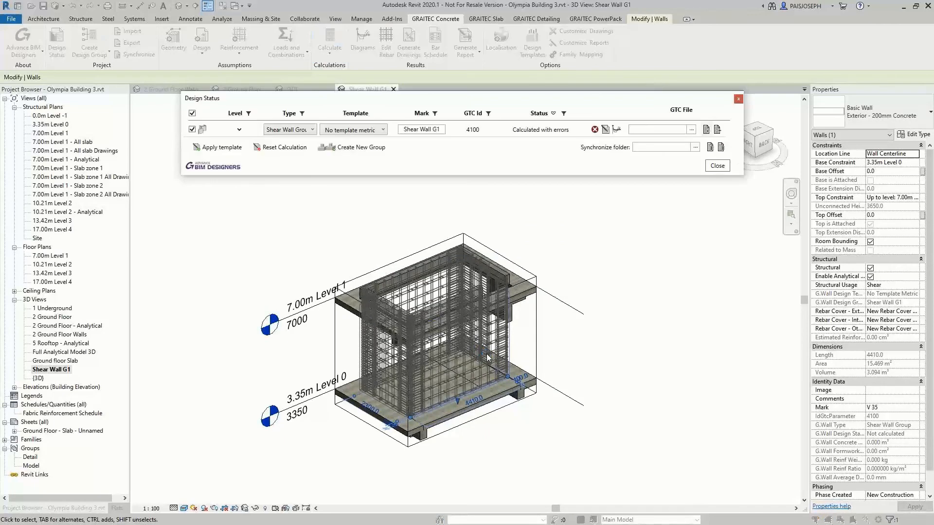
{"action": "left_click", "coordinate": [716, 166]}
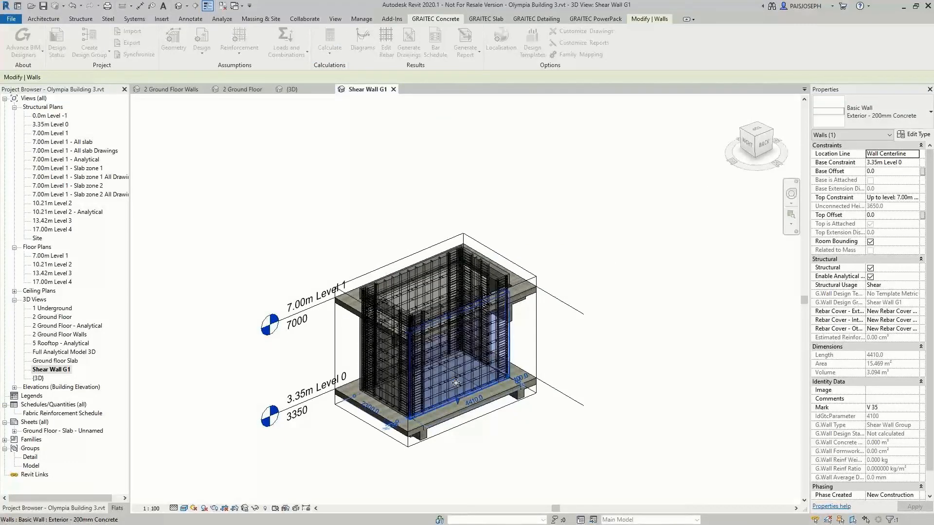
Examine the wall group's generated reinforcement up close, including the stirrups in the corner stiffeners, from base to top
{"action": "scroll", "coordinate": [416, 310], "scroll_direction": "up", "scroll_amount": 5}
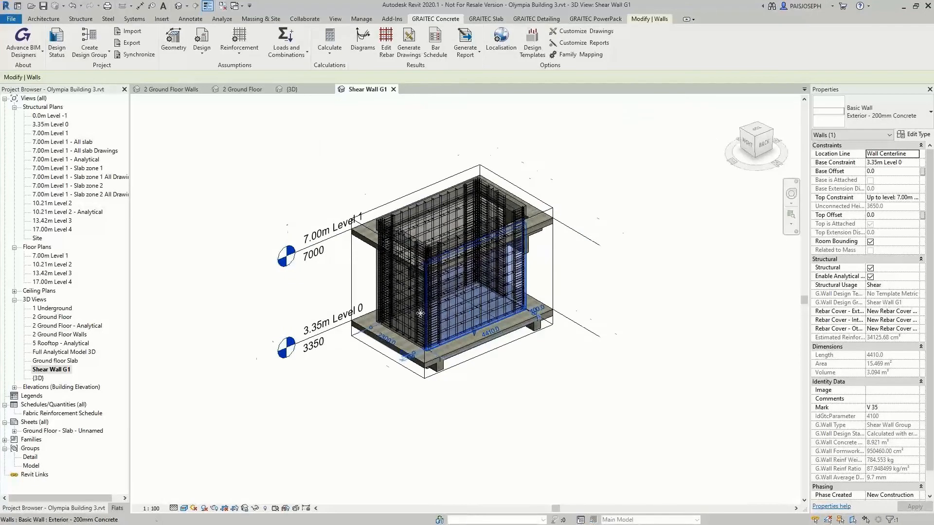
{"action": "scroll", "coordinate": [506, 291], "scroll_direction": "up", "scroll_amount": 5}
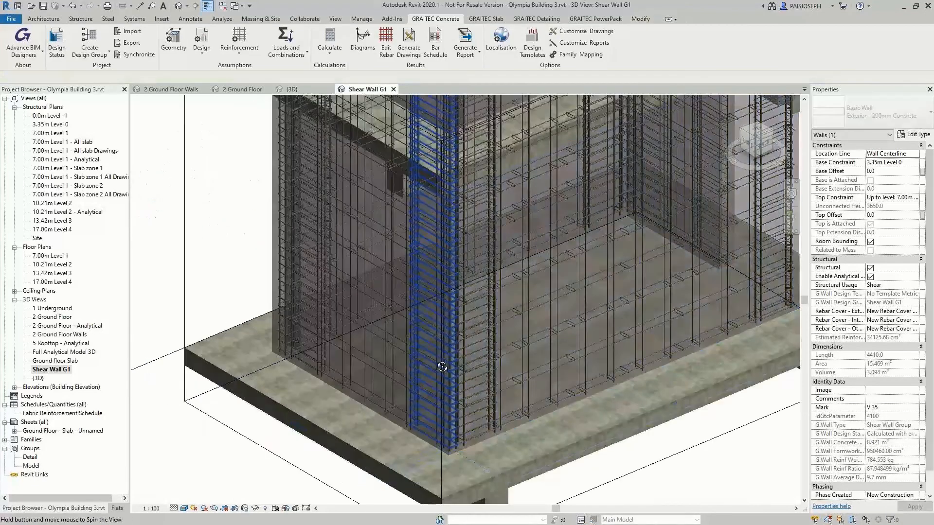
{"action": "key", "text": "Escape"}
{"action": "scroll", "coordinate": [489, 381], "scroll_direction": "down", "scroll_amount": 3}
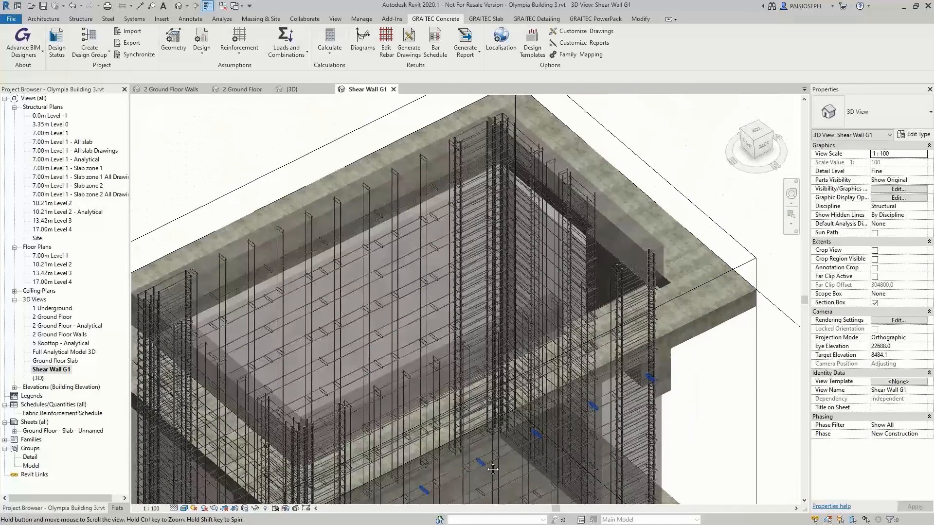
{"action": "left_click", "coordinate": [489, 241]}
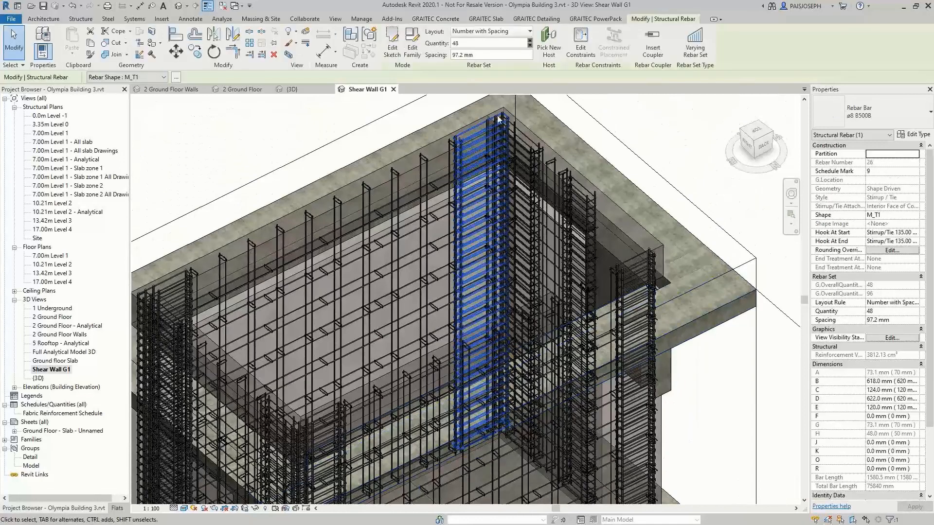
{"action": "key", "text": "Escape"}
{"action": "scroll", "coordinate": [526, 360], "scroll_direction": "down", "scroll_amount": 5}
{"action": "middle_click_drag", "start_coordinate": [526, 360], "coordinate": [624, 429], "text": "shift"}
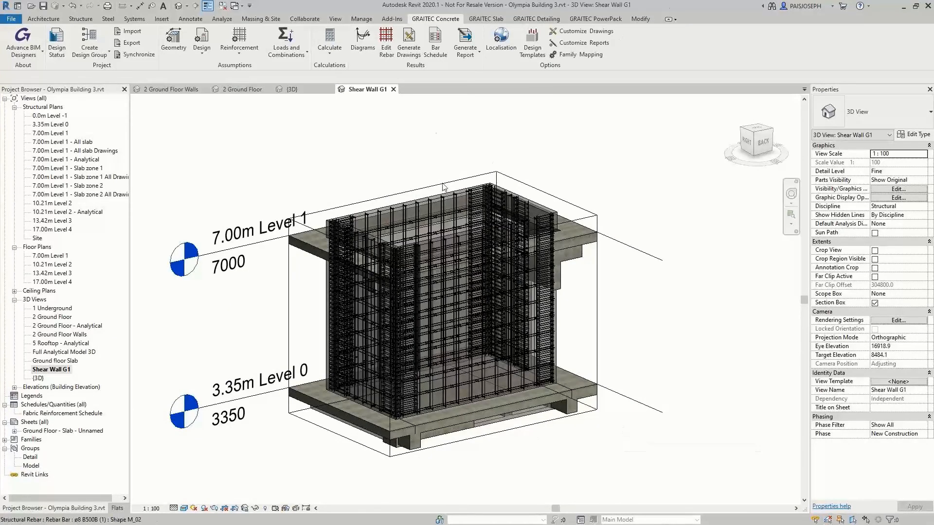
Generate the design report for the shear wall group and enlarge the report window
{"action": "left_click", "coordinate": [464, 46]}
{"action": "left_click", "coordinate": [490, 97]}
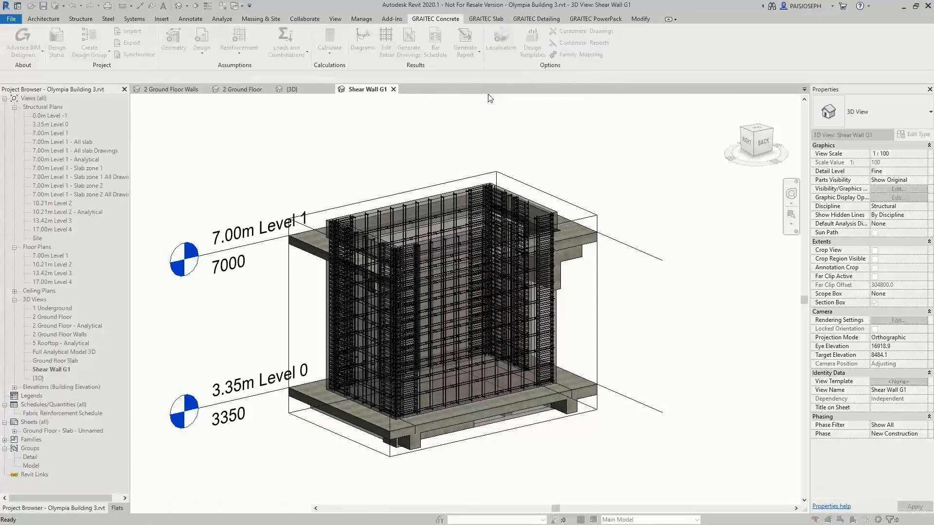
{"action": "left_click", "coordinate": [519, 380]}
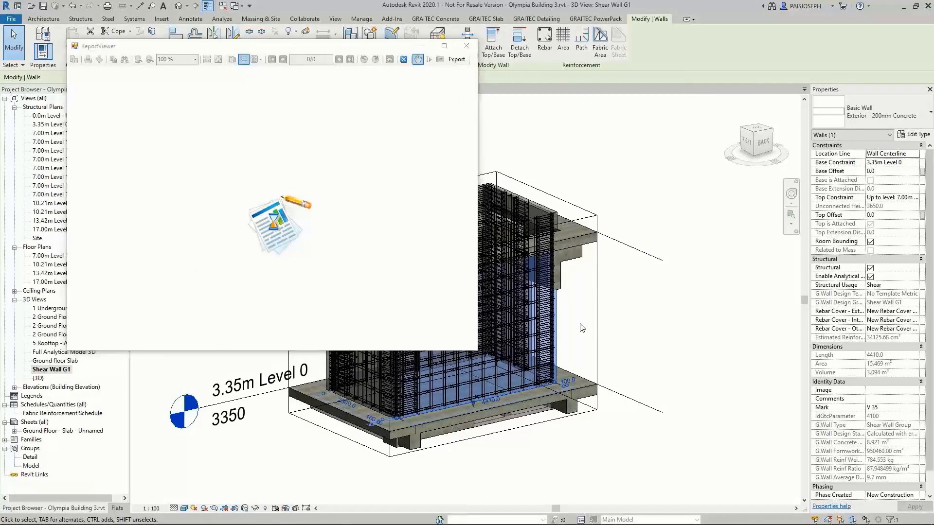
{"action": "left_click_drag", "start_coordinate": [477, 349], "coordinate": [747, 499]}
Review the report's table of contents and the W 1.4 shear verification at the concrete interface, return to the contents and close the report
{"action": "scroll", "coordinate": [486, 315], "scroll_direction": "down", "scroll_amount": 8}
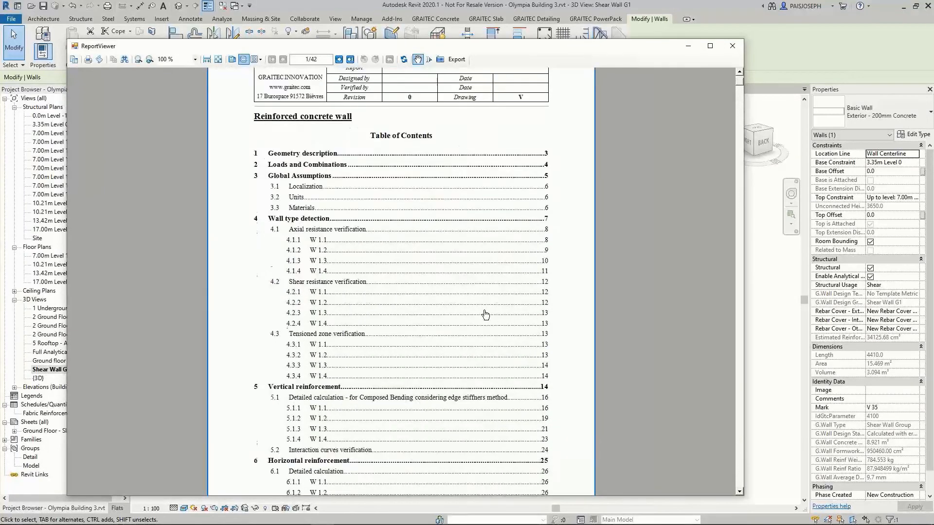
{"action": "scroll", "coordinate": [485, 314], "scroll_direction": "down", "scroll_amount": 3}
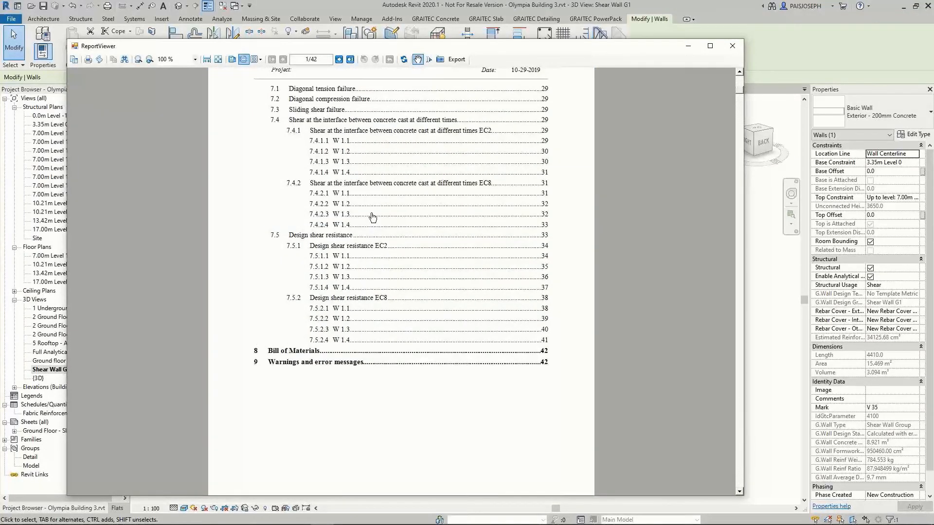
{"action": "scroll", "coordinate": [345, 134], "scroll_direction": "up", "scroll_amount": 3}
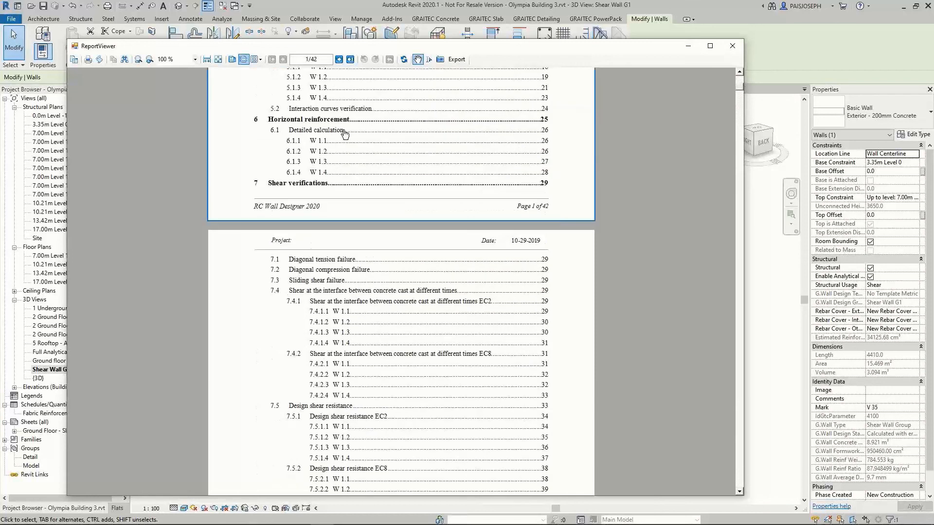
{"action": "left_click", "coordinate": [416, 357]}
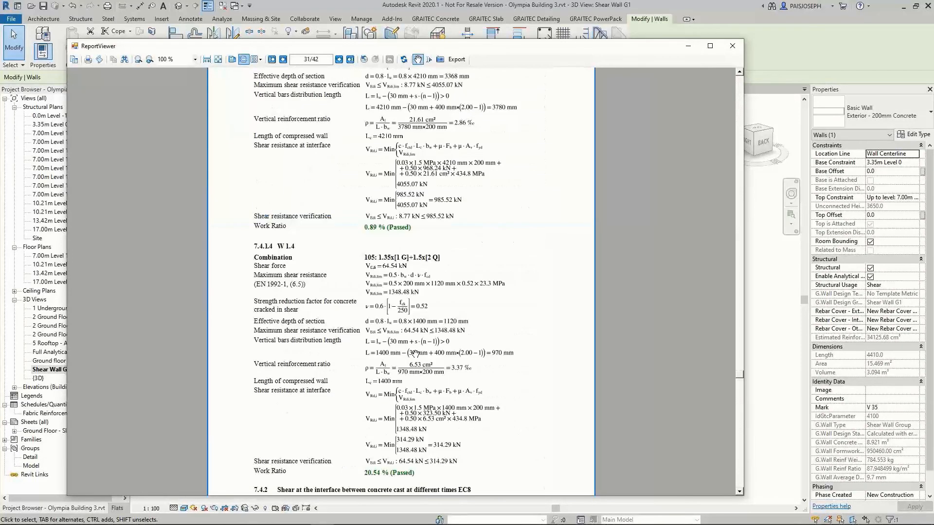
{"action": "scroll", "coordinate": [409, 182], "scroll_direction": "down", "scroll_amount": 2}
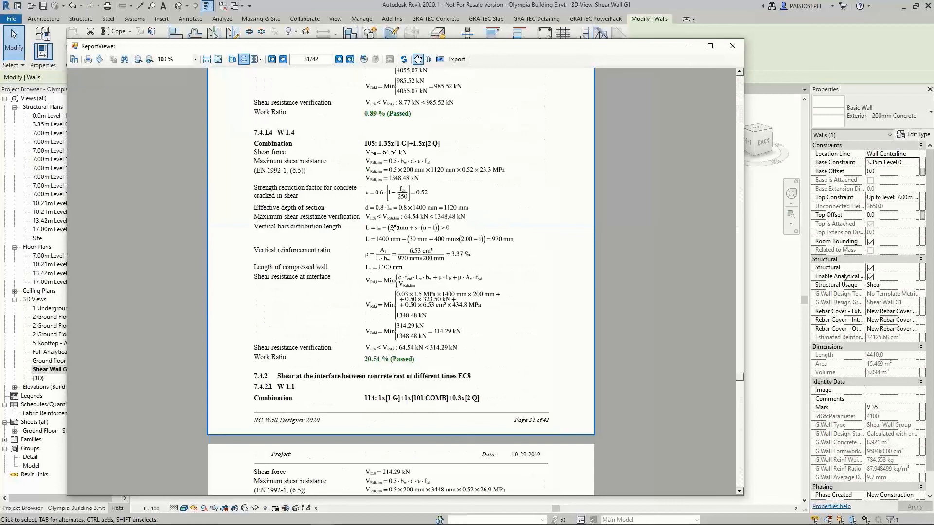
{"action": "scroll", "coordinate": [519, 396], "scroll_direction": "up", "scroll_amount": 5}
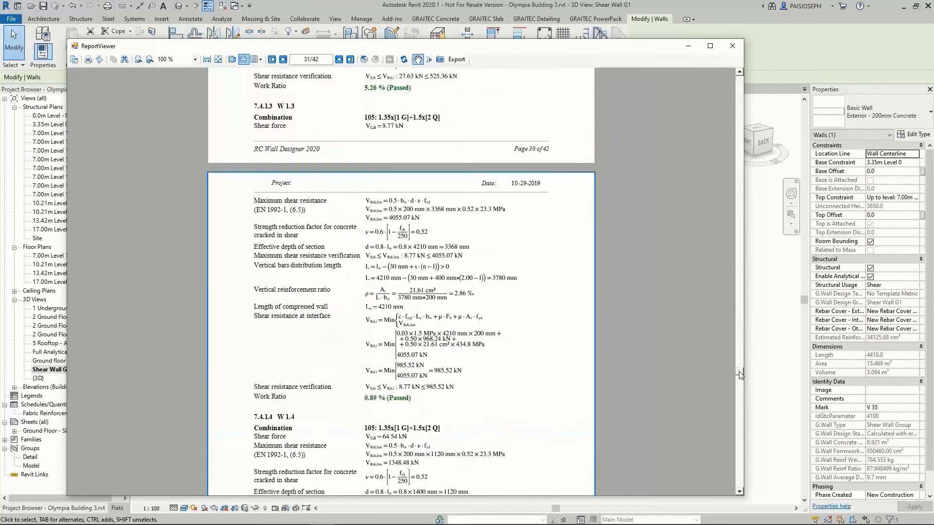
{"action": "left_click_drag", "start_coordinate": [740, 375], "coordinate": [753, 284]}
{"action": "left_click_drag", "start_coordinate": [766, 248], "coordinate": [781, 101]}
{"action": "scroll", "coordinate": [490, 258], "scroll_direction": "up", "scroll_amount": 5}
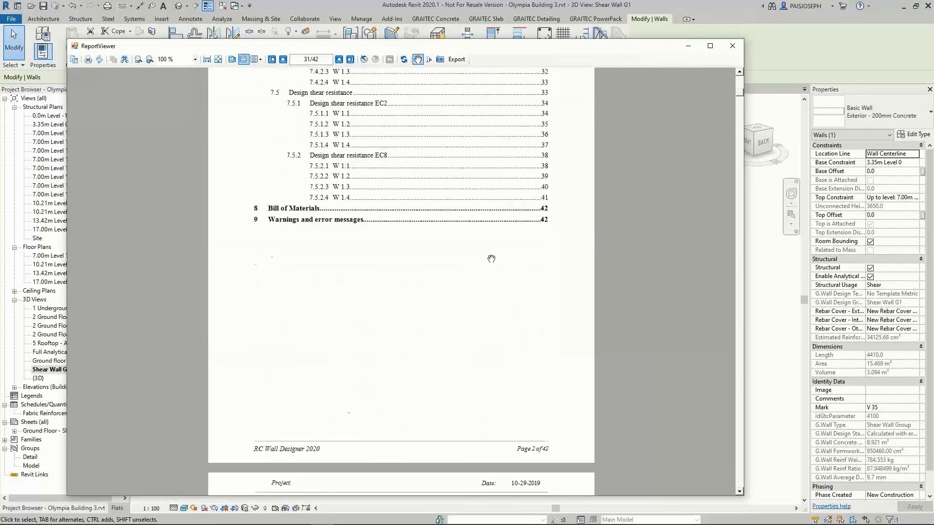
{"action": "left_click", "coordinate": [734, 47]}
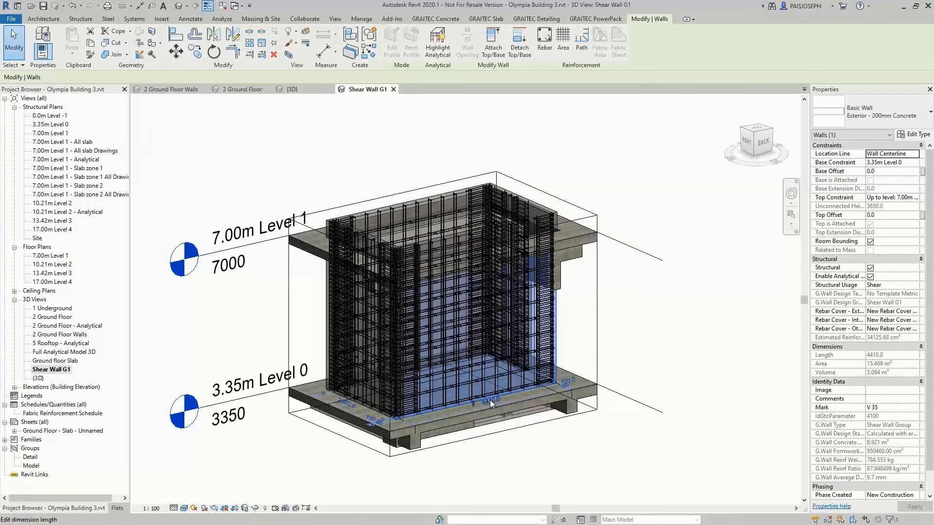
Select the whole wall group with its reinforcement and filter out Structural Rebar so only the walls stay selected
{"action": "key", "text": "Escape"}
{"action": "middle_click_drag", "start_coordinate": [572, 342], "coordinate": [556, 307], "text": "shift"}
{"action": "left_click_drag", "start_coordinate": [481, 310], "coordinate": [367, 299]}
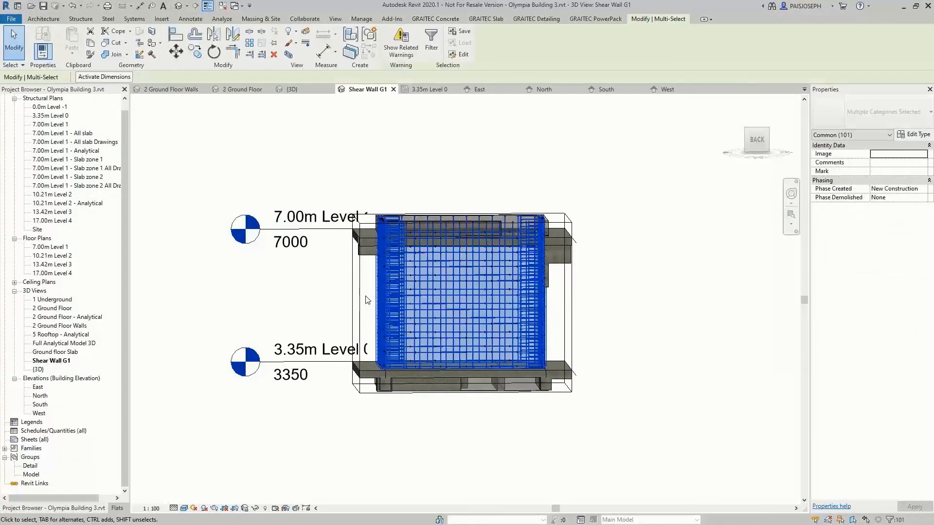
{"action": "left_click", "coordinate": [430, 46]}
{"action": "left_click", "coordinate": [385, 206]}
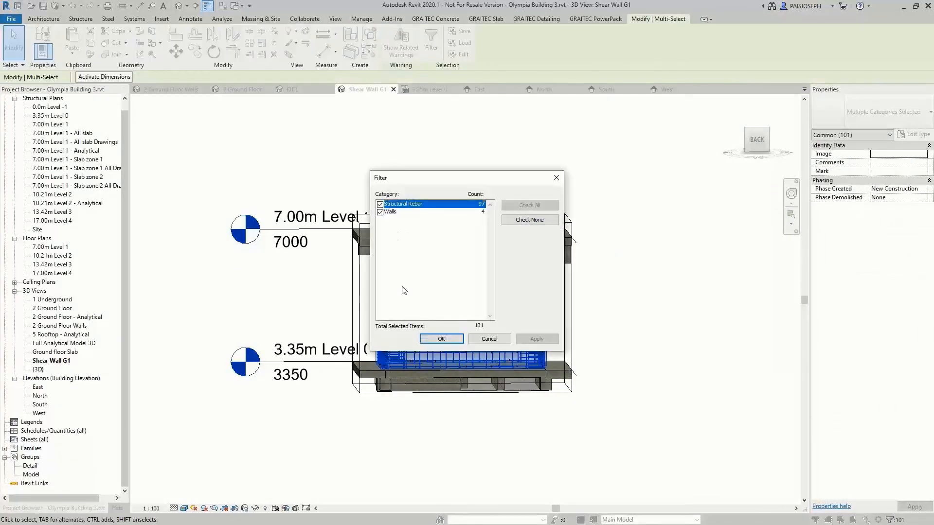
{"action": "left_click", "coordinate": [379, 204]}
{"action": "left_click", "coordinate": [441, 338]}
Create one Total Length and Weight bar schedule per selected wall from the RevitBarSchedule_UK template, using the Host Mark filter
{"action": "middle_click_drag", "start_coordinate": [462, 511], "coordinate": [501, 272], "text": "shift"}
{"action": "left_click", "coordinate": [523, 20]}
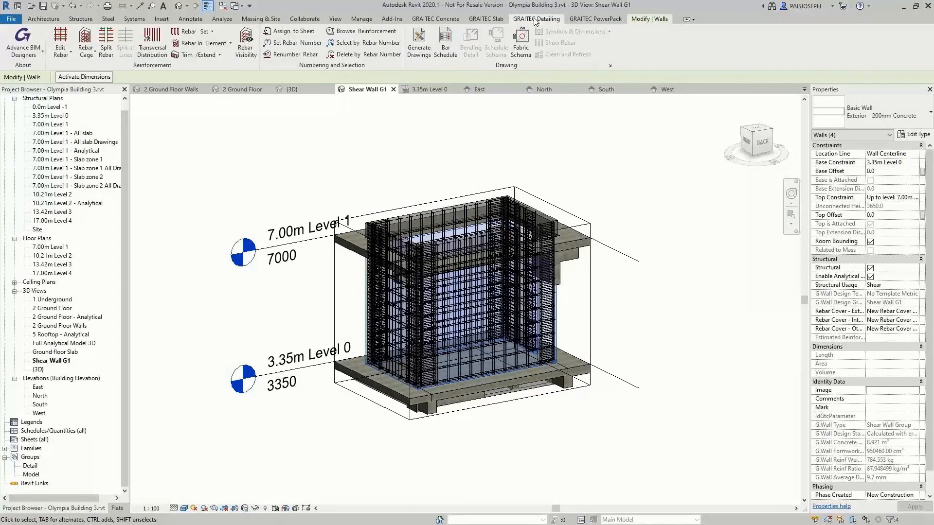
{"action": "left_click", "coordinate": [451, 54]}
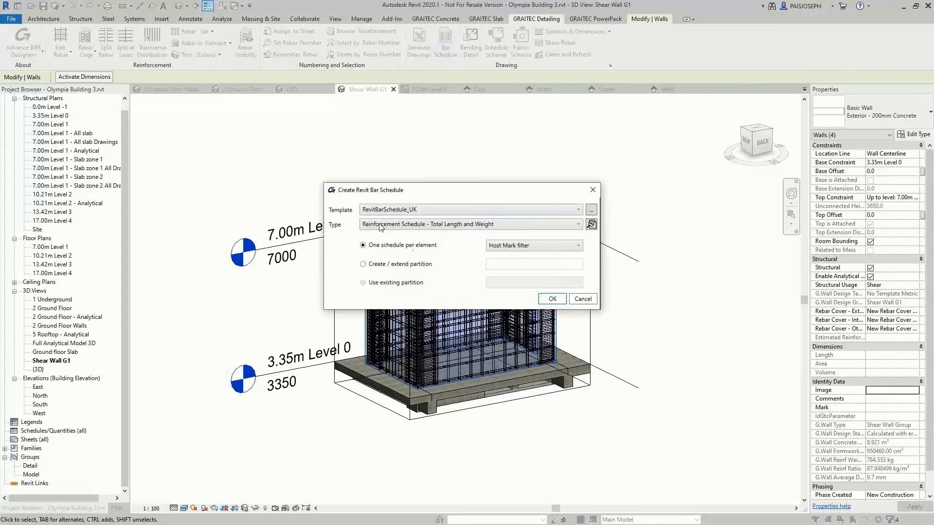
{"action": "left_click", "coordinate": [578, 224]}
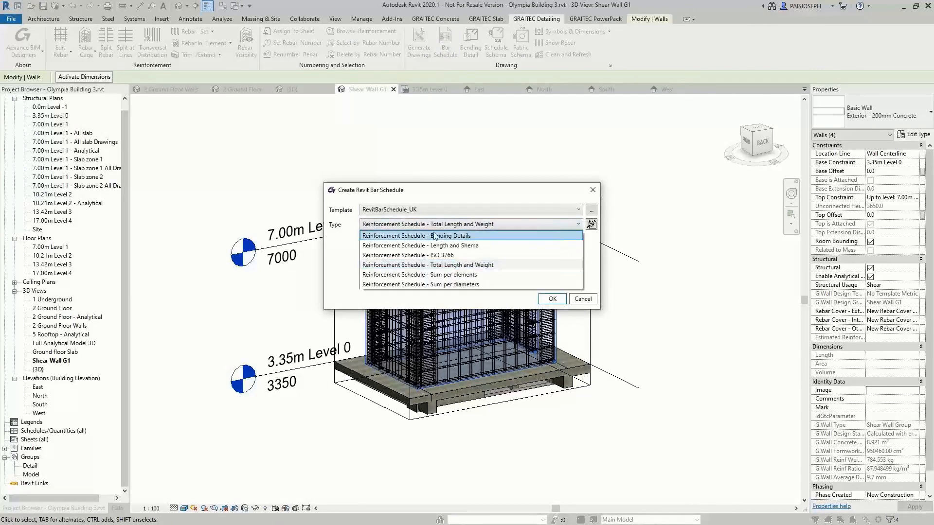
{"action": "left_click", "coordinate": [445, 265]}
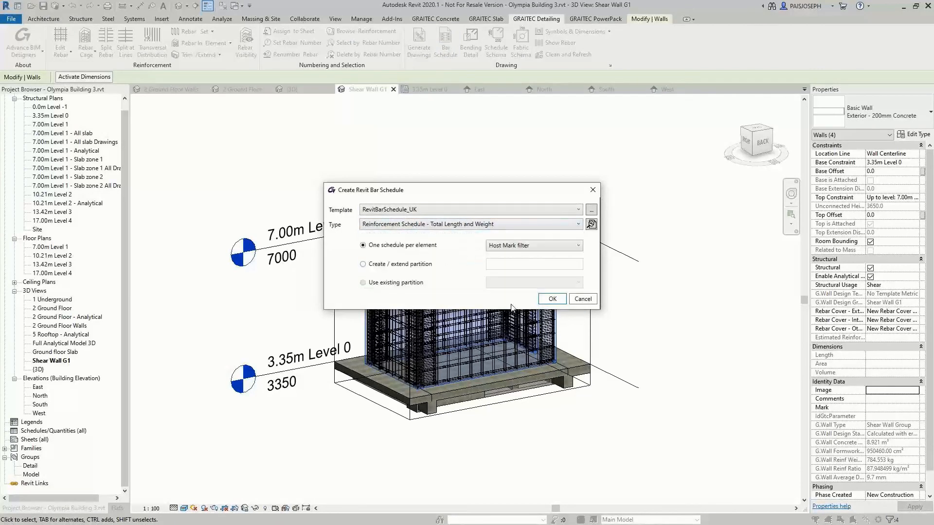
{"action": "left_click", "coordinate": [551, 299]}
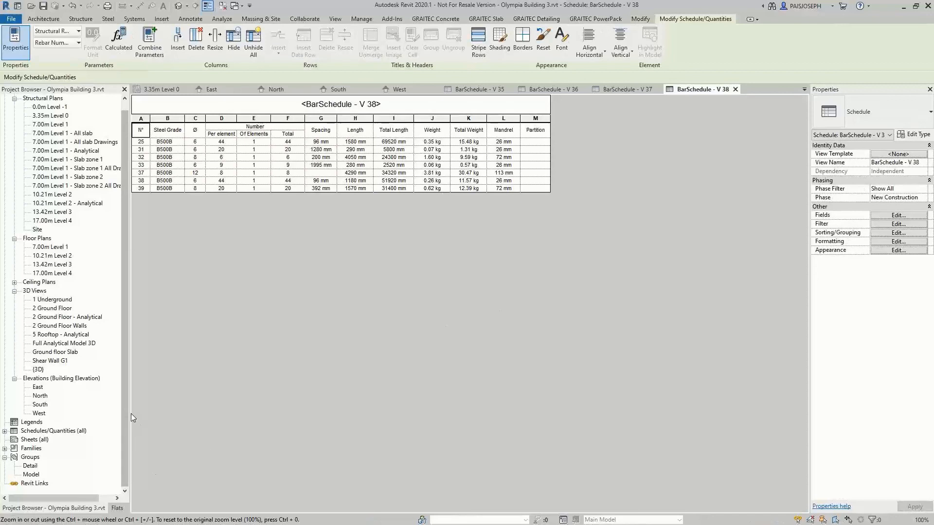
Open the new bar schedules V 35, V 36, V 37 and V 38 in turn to review their contents
{"action": "left_click", "coordinate": [4, 431]}
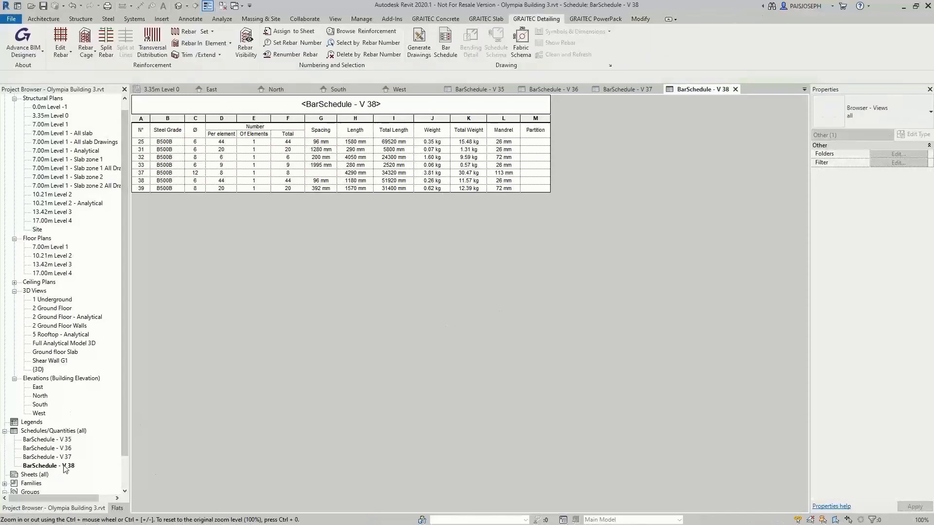
{"action": "double_click", "coordinate": [65, 440]}
{"action": "double_click", "coordinate": [65, 448]}
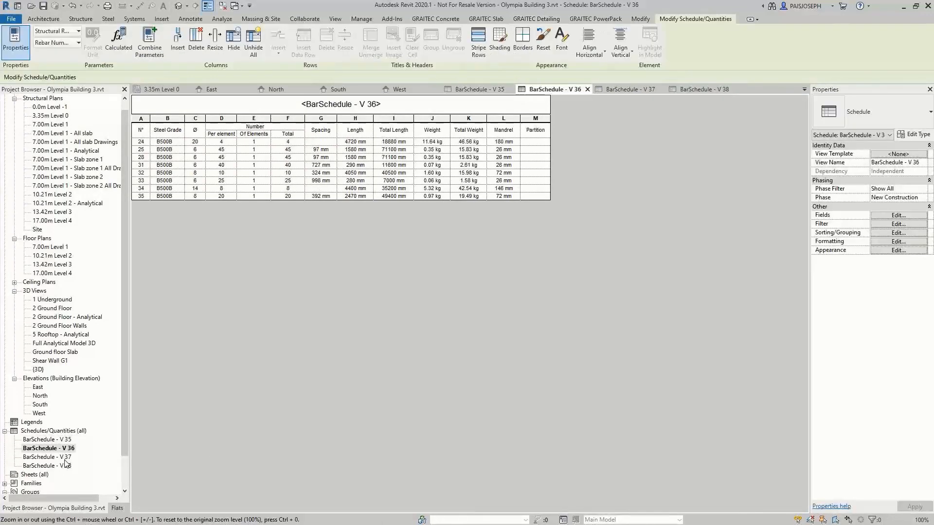
{"action": "double_click", "coordinate": [65, 457]}
{"action": "double_click", "coordinate": [65, 465]}
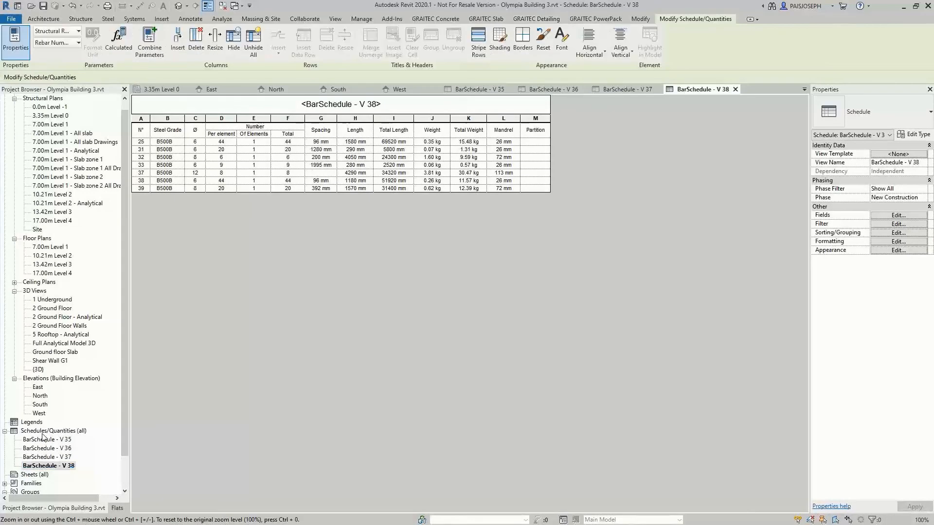
Return to the Shear Wall G1 3D view and generate a sheet with front and top views of the near long wall, using the Graitec rebar drawing template
{"action": "left_click", "coordinate": [65, 362]}
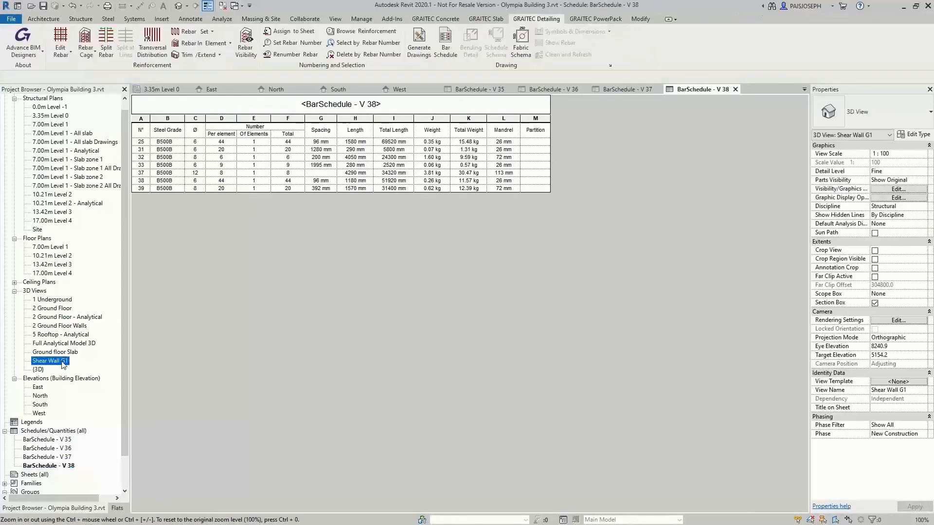
{"action": "double_click", "coordinate": [63, 362]}
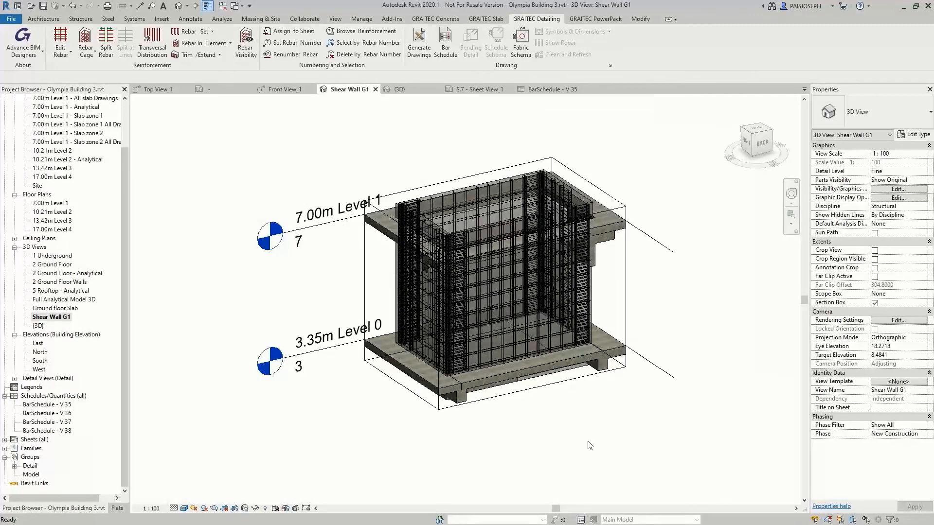
{"action": "left_click", "coordinate": [586, 20]}
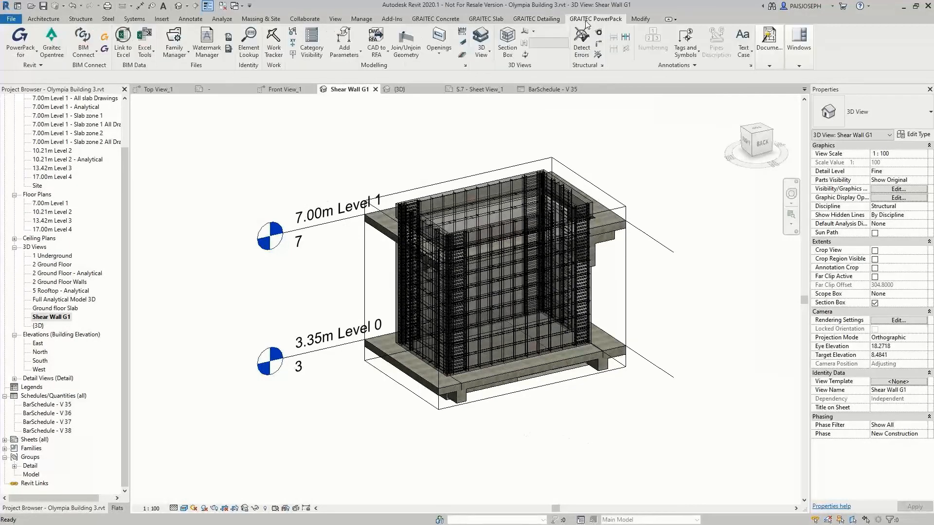
{"action": "left_click", "coordinate": [750, 67]}
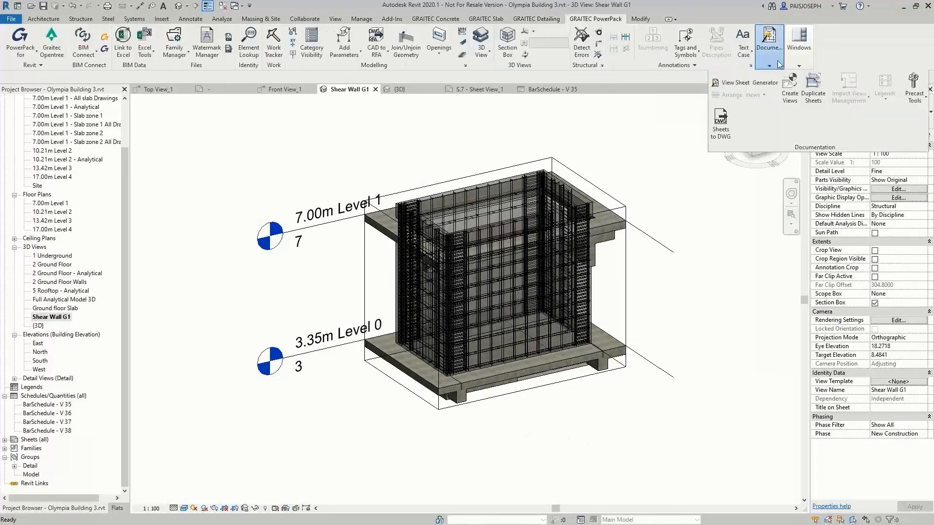
{"action": "left_click", "coordinate": [745, 84]}
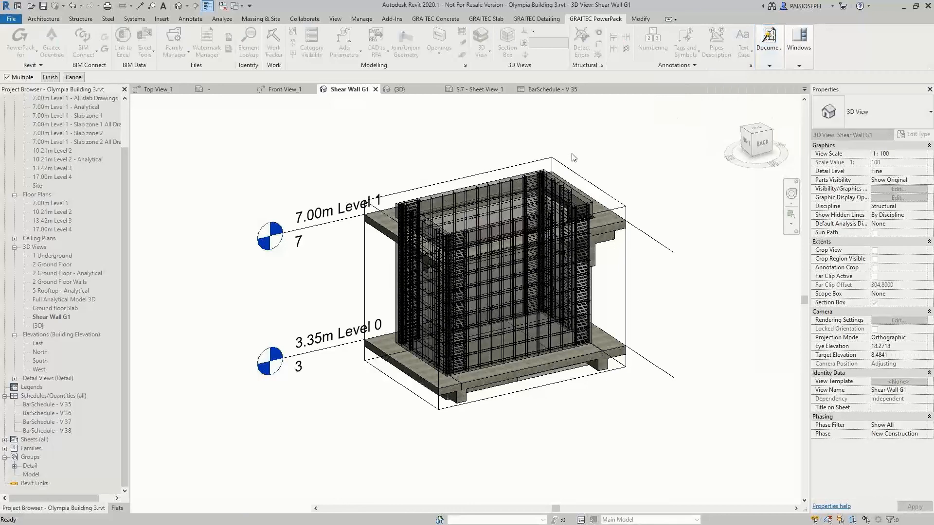
{"action": "left_click", "coordinate": [521, 348]}
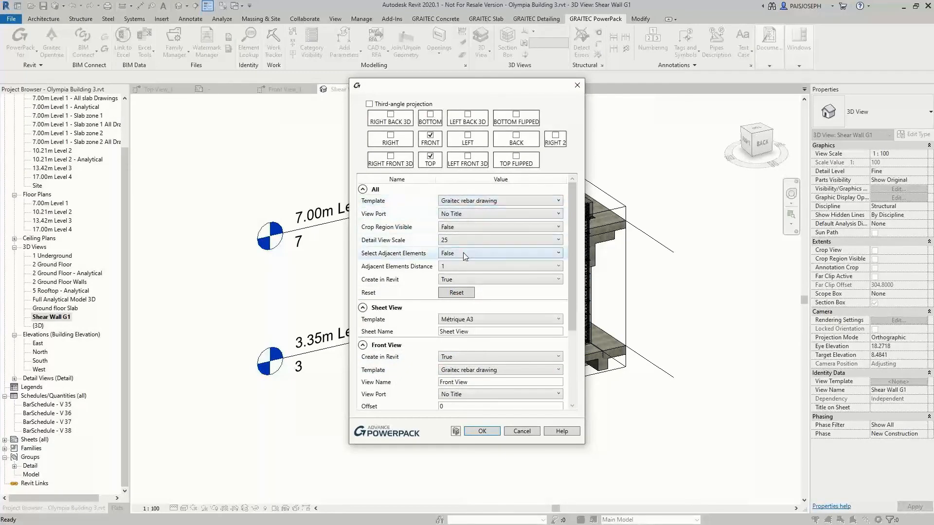
{"action": "left_click", "coordinate": [482, 431]}
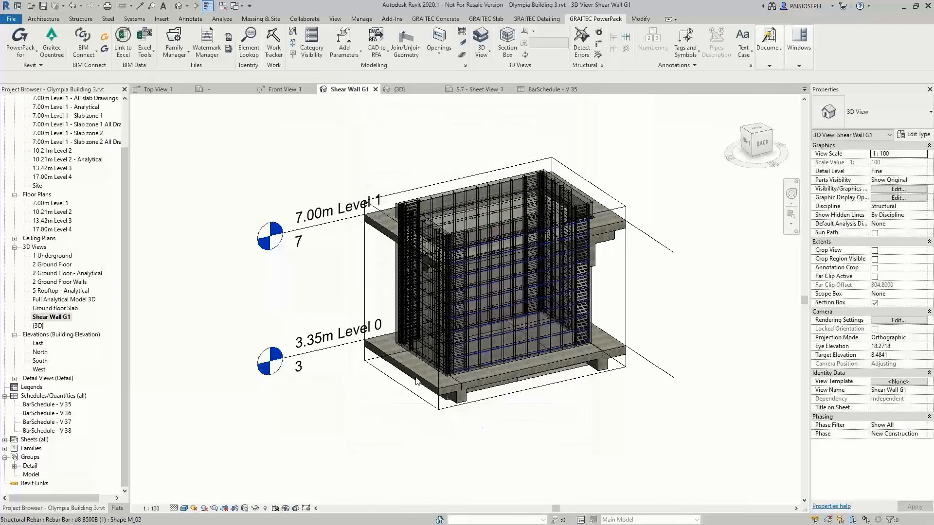
List the generated detail views and sheet, open Front View_1 and dimension the wall's overall width below its base
{"action": "left_click", "coordinate": [14, 378]}
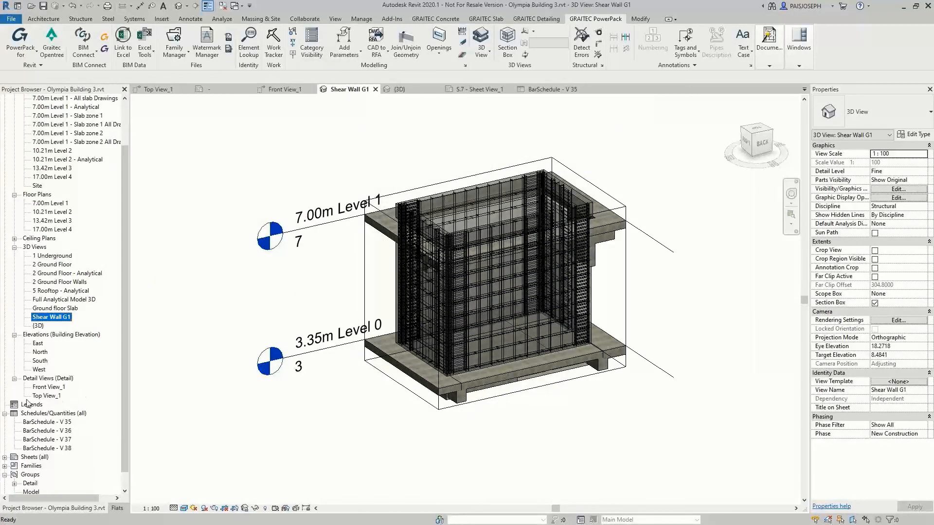
{"action": "left_click", "coordinate": [4, 457]}
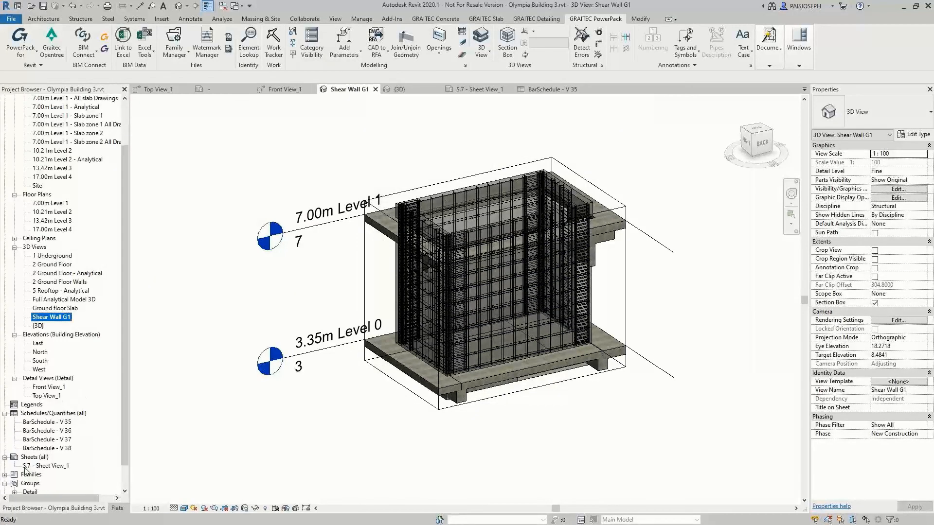
{"action": "double_click", "coordinate": [43, 387]}
{"action": "key", "text": "d"}
{"action": "key", "text": "i"}
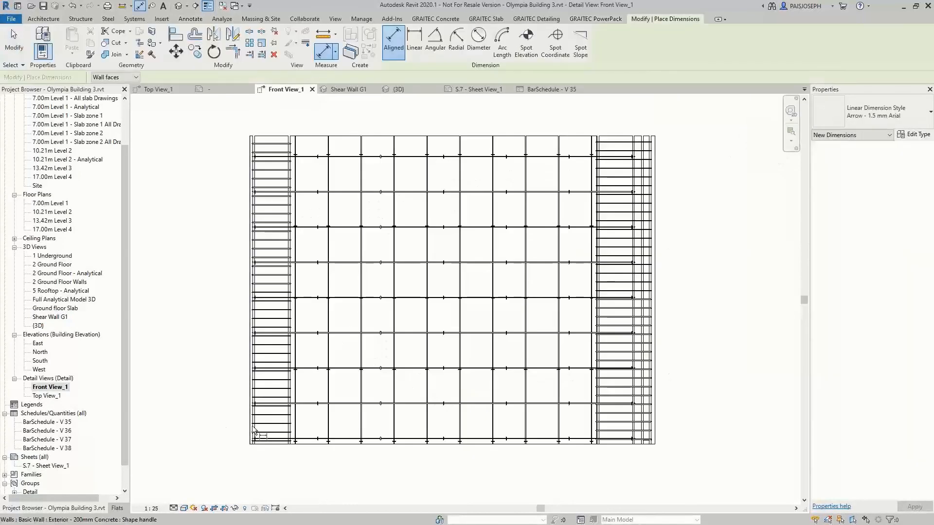
{"action": "left_click", "coordinate": [253, 430]}
{"action": "left_click", "coordinate": [656, 442]}
{"action": "left_click", "coordinate": [654, 469]}
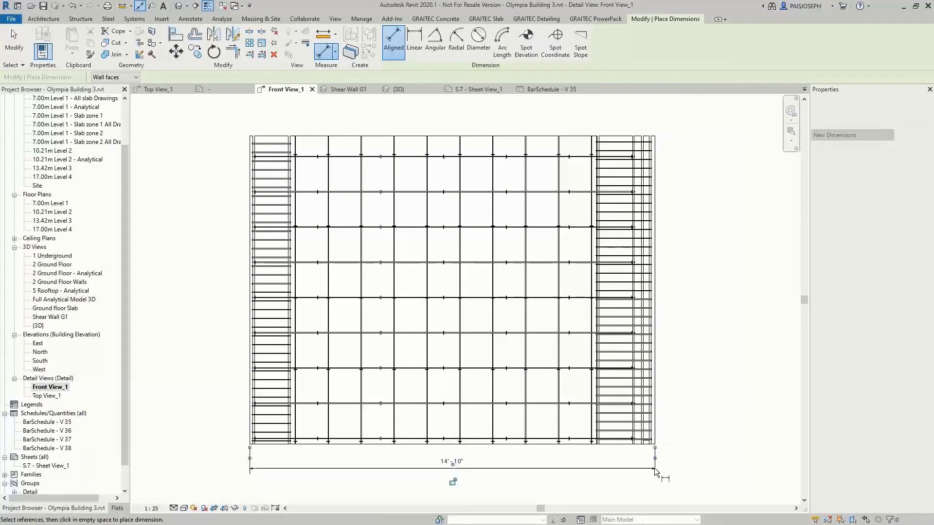
Dimension the distance from the wall's left edge to the first vertical mesh bar, and the wall's height along its left side
{"action": "left_click", "coordinate": [251, 440]}
{"action": "left_click", "coordinate": [295, 440]}
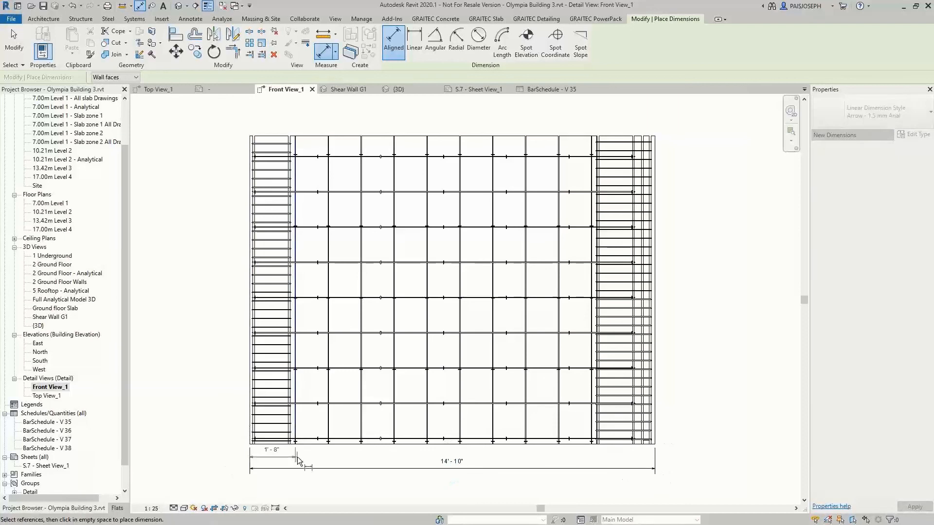
{"action": "left_click", "coordinate": [298, 462]}
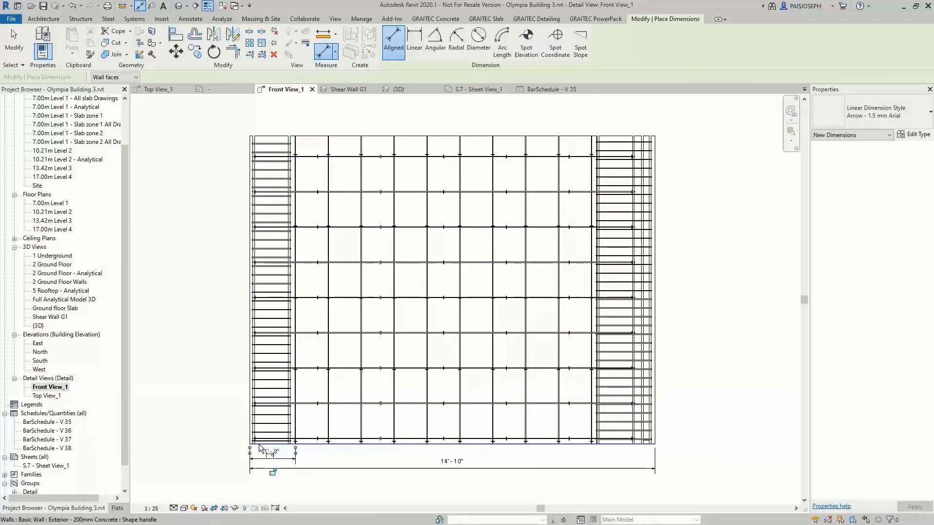
{"action": "left_click", "coordinate": [298, 441]}
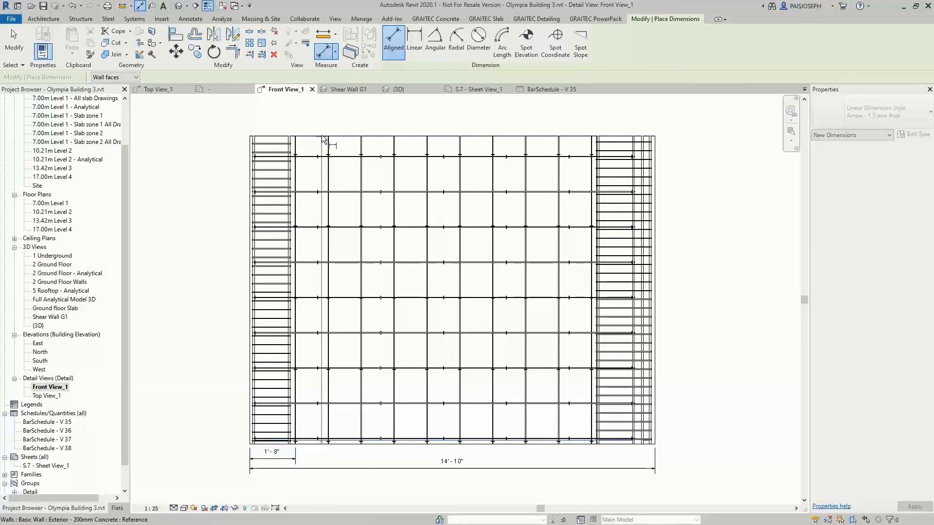
{"action": "left_click", "coordinate": [321, 136]}
{"action": "left_click", "coordinate": [227, 155]}
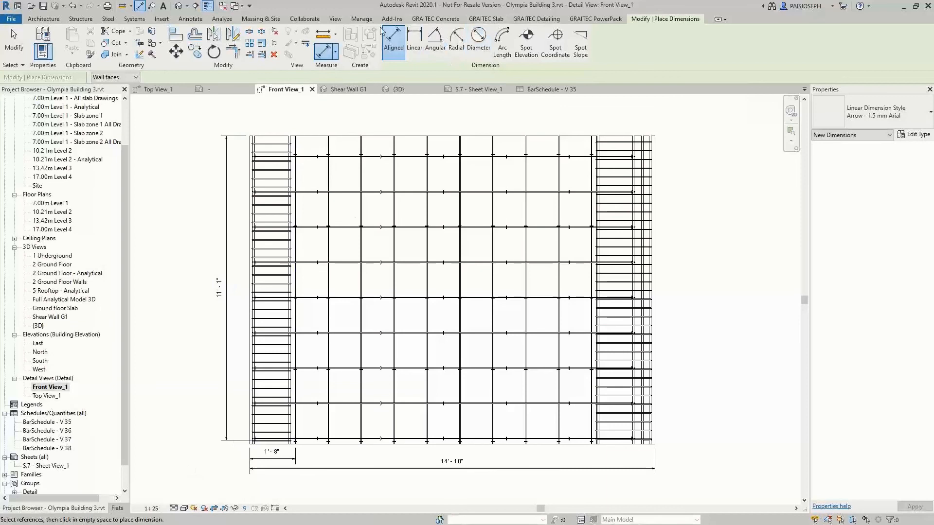
Tag by category, with leaders, the ø6 bar in the wall's top row near mid-width and the ø8 stirrups at its right end
{"action": "left_click", "coordinate": [190, 18]}
{"action": "left_click", "coordinate": [489, 42]}
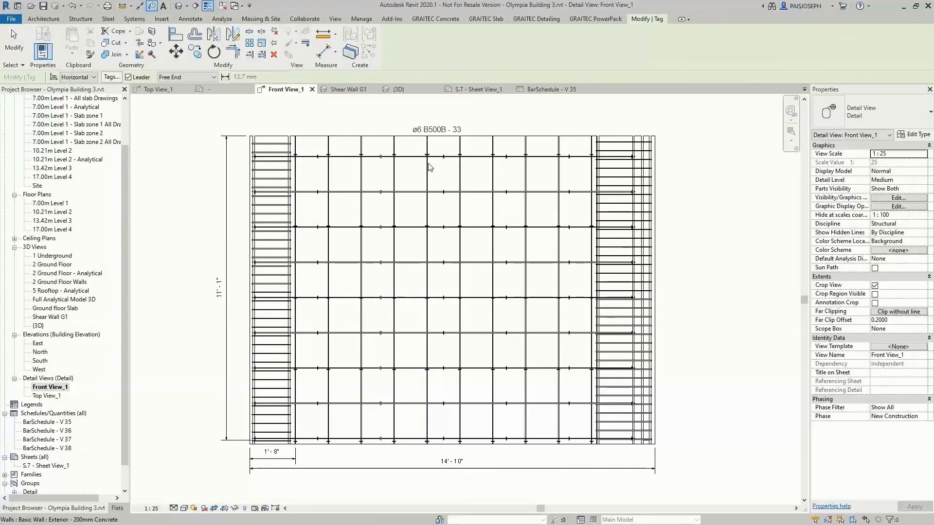
{"action": "left_click", "coordinate": [441, 143]}
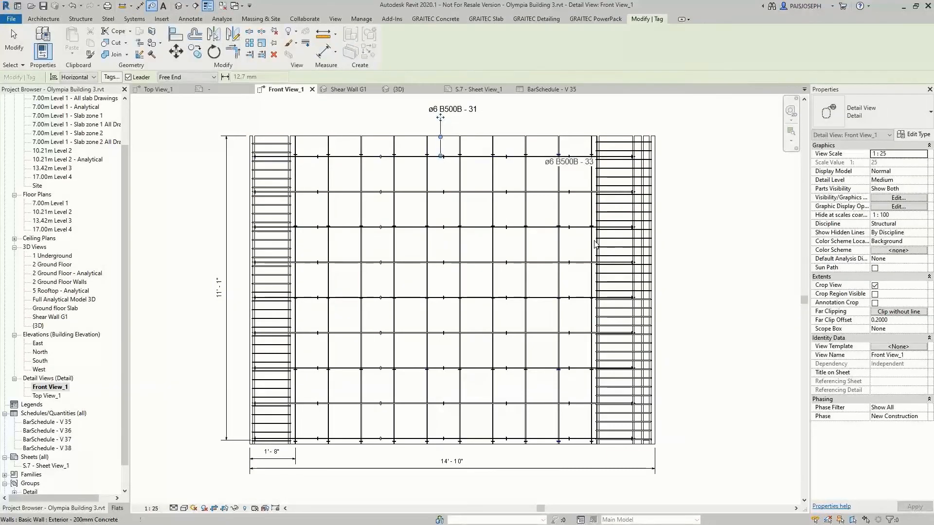
{"action": "key", "text": "Escape"}
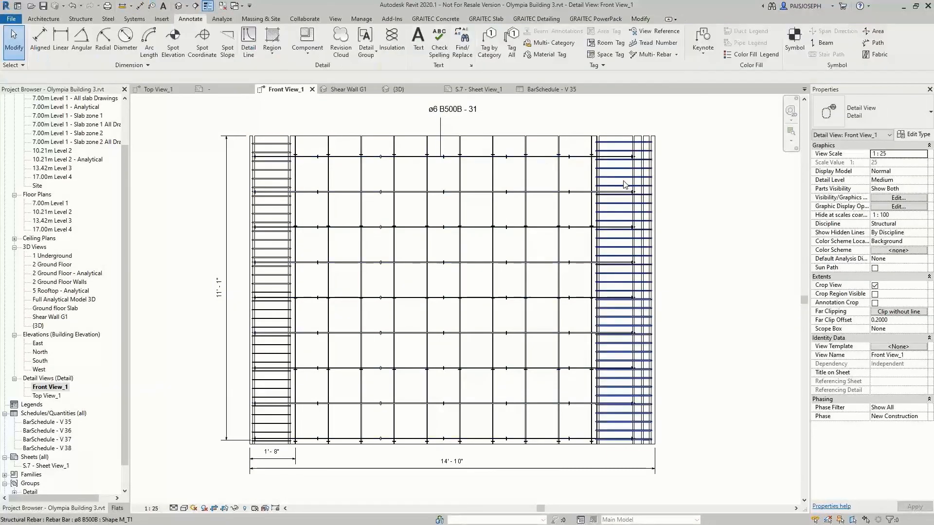
{"action": "left_click", "coordinate": [489, 43]}
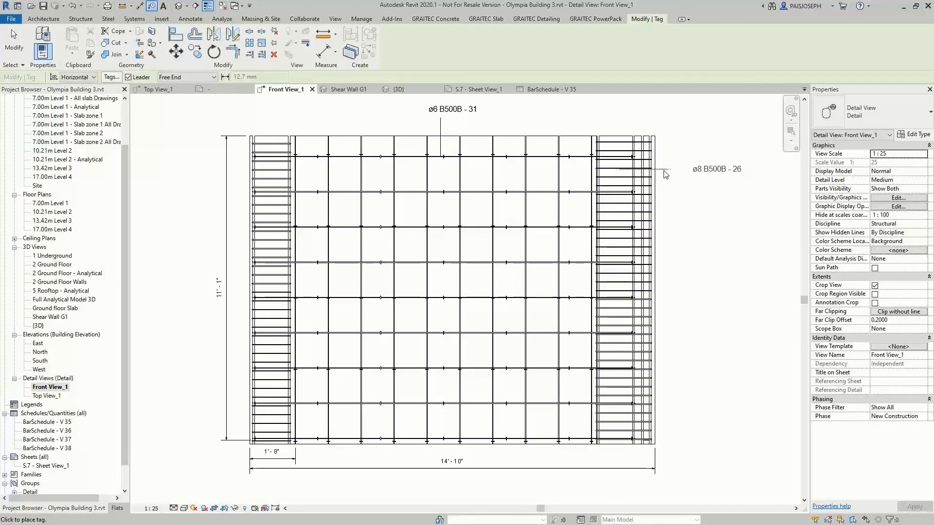
{"action": "key", "text": "Escape"}
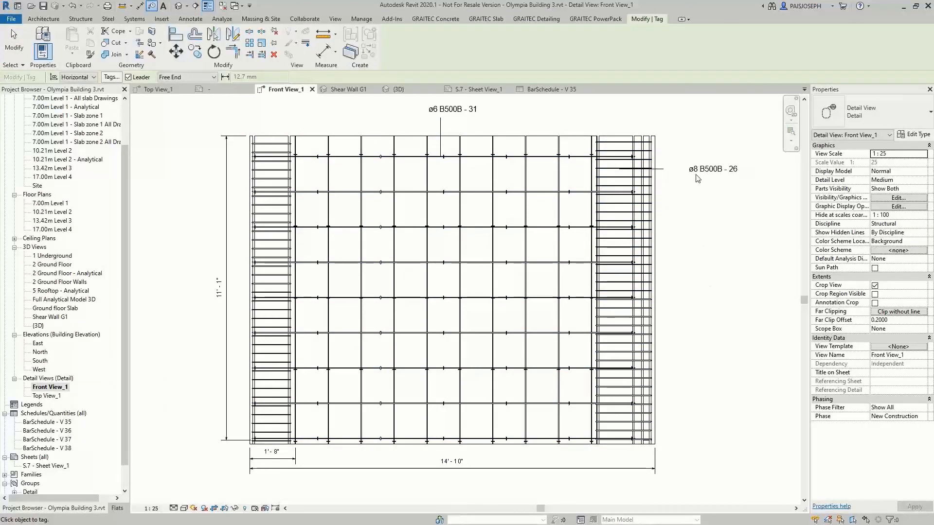
{"action": "key", "text": "Escape"}
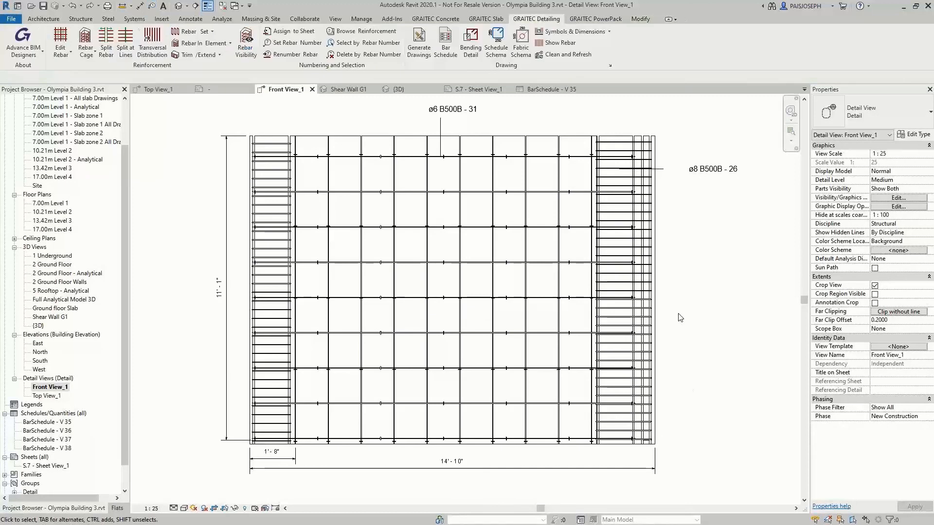
Open Top View_1 and place a bending detail of the right-end ø8 M_T1 stirrup above the wall section
{"action": "double_click", "coordinate": [47, 395]}
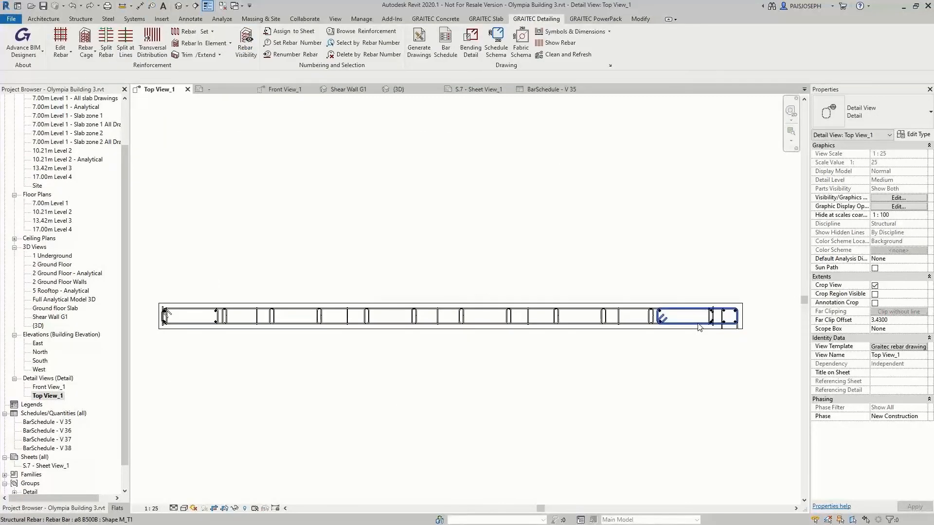
{"action": "left_click", "coordinate": [698, 324]}
{"action": "left_click", "coordinate": [536, 18]}
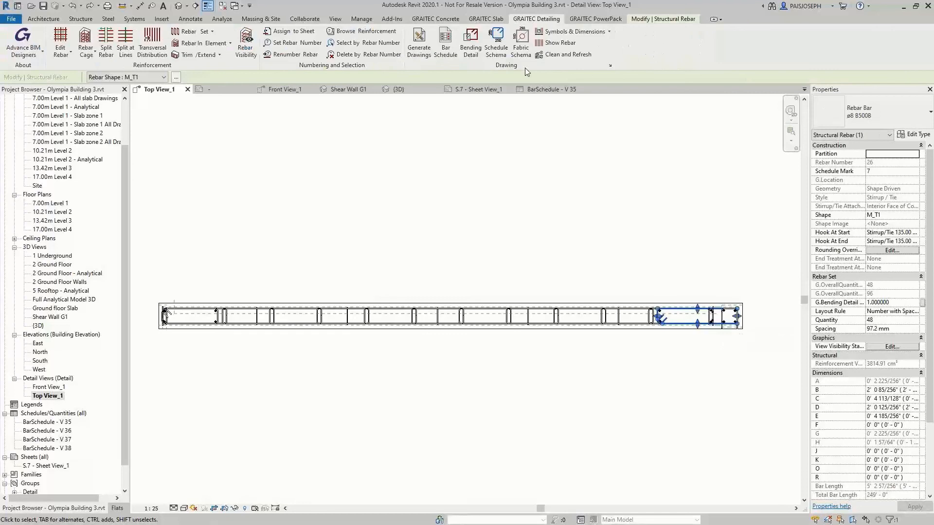
{"action": "left_click", "coordinate": [470, 44]}
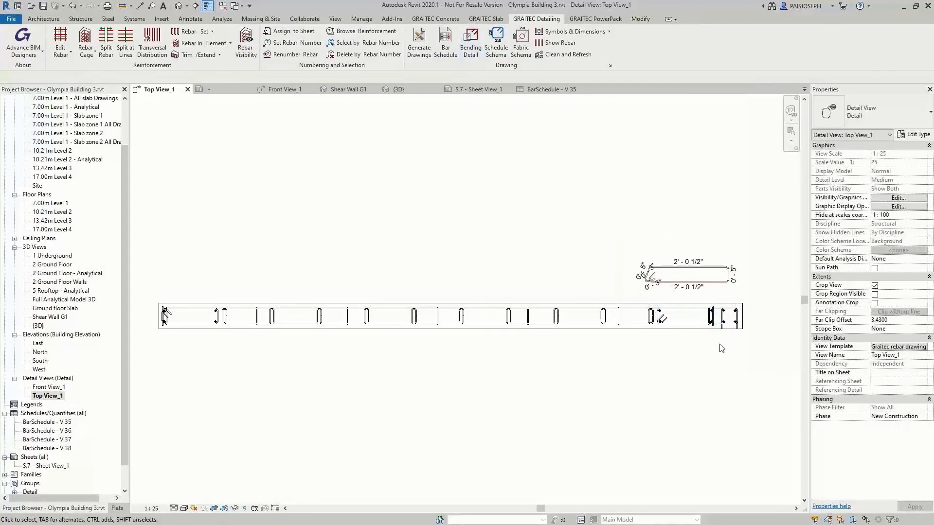
Add aligned dimensions for the wall section's overall length below it and for its thickness at its left end
{"action": "left_click", "coordinate": [190, 18]}
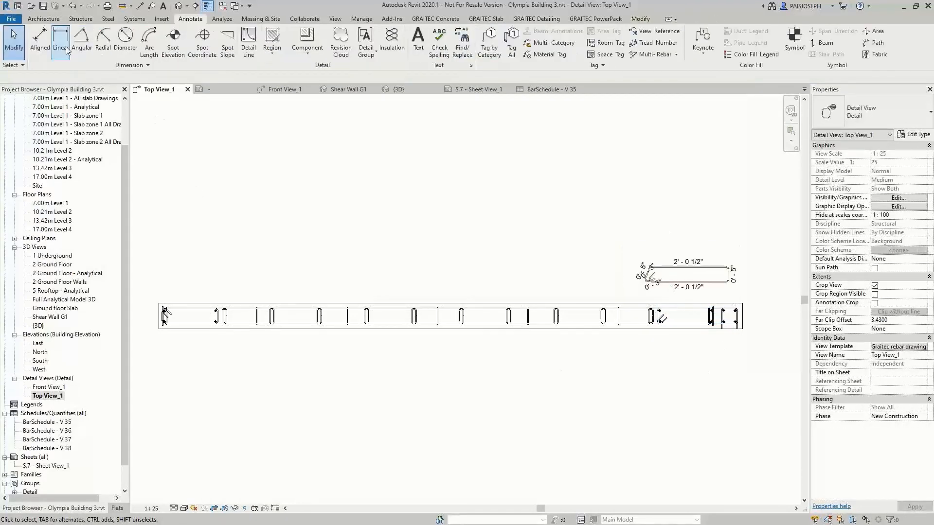
{"action": "left_click", "coordinate": [32, 41]}
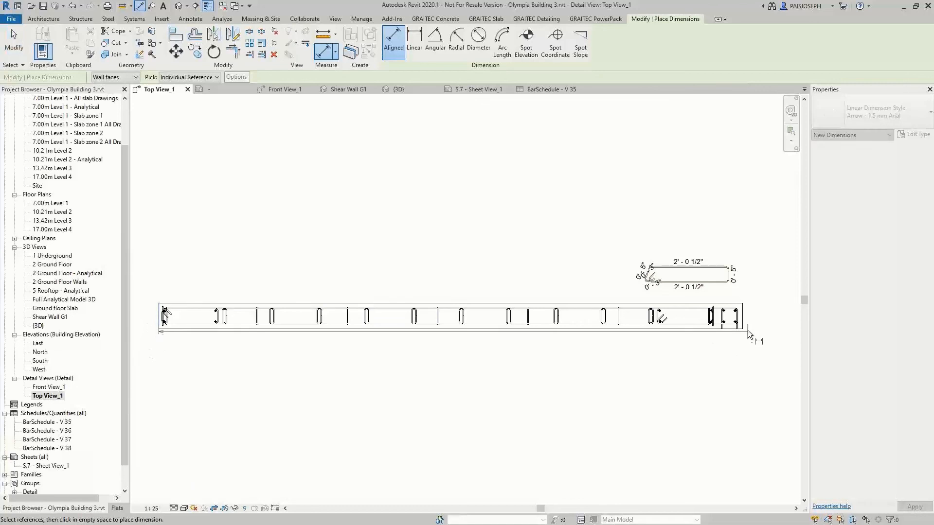
{"action": "left_click", "coordinate": [743, 326]}
{"action": "left_click", "coordinate": [742, 357]}
{"action": "left_click", "coordinate": [182, 329]}
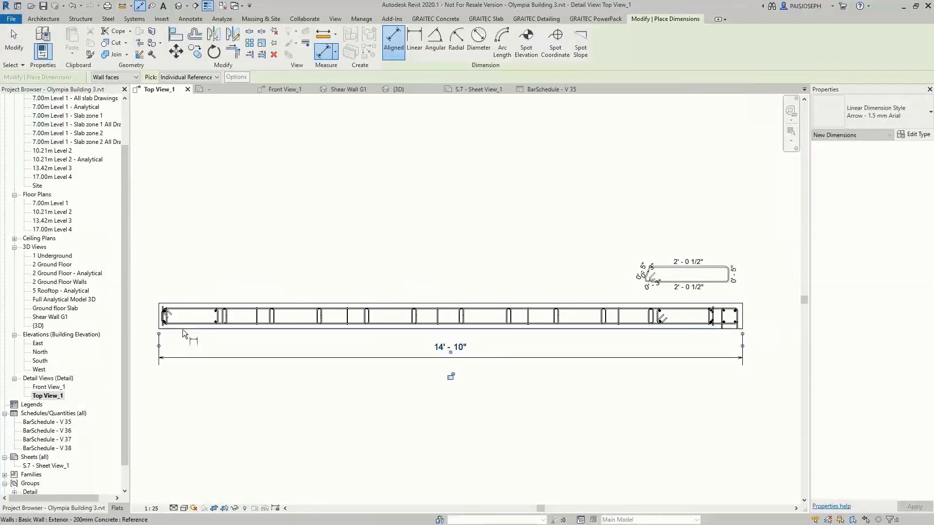
{"action": "left_click", "coordinate": [178, 304]}
{"action": "left_click", "coordinate": [150, 306]}
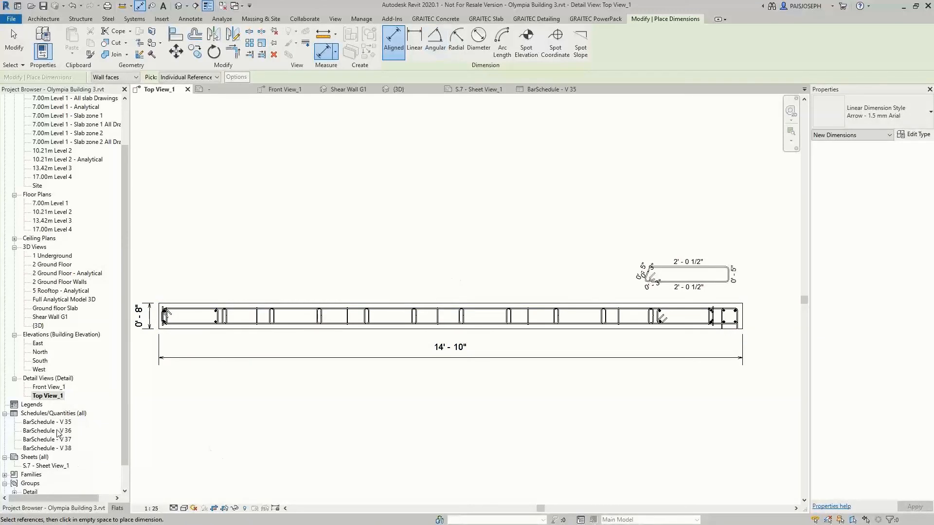
Open sheet S.7 - Sheet View_1 and place Front View_1 in its upper left area with Top View_1 directly below
{"action": "double_click", "coordinate": [49, 465]}
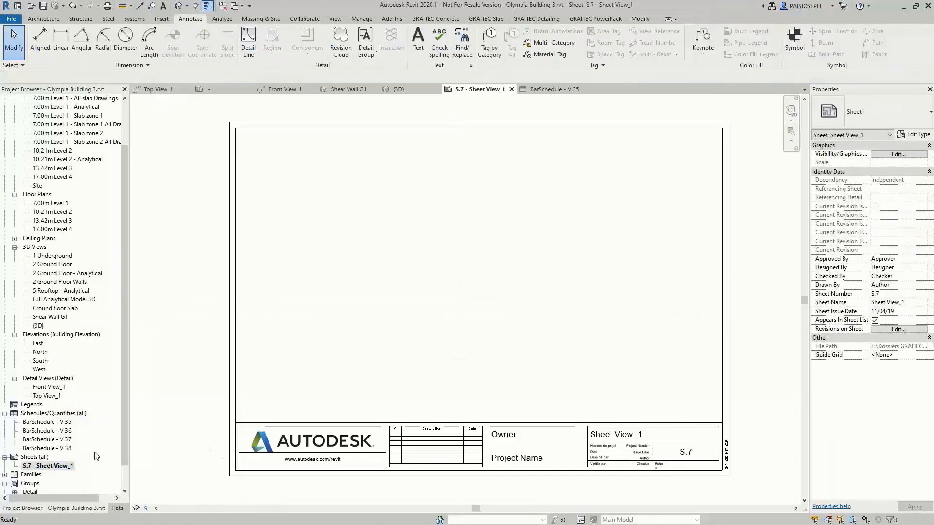
{"action": "left_click_drag", "start_coordinate": [50, 387], "coordinate": [296, 233]}
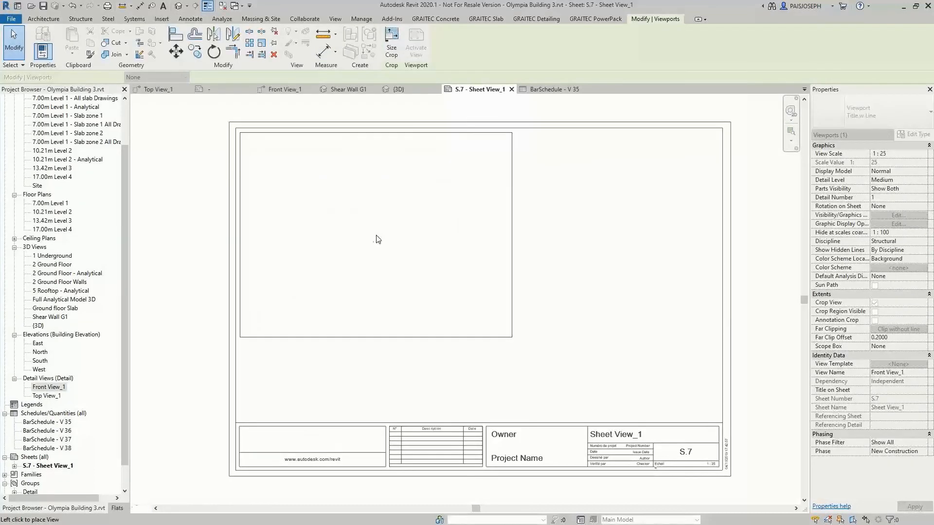
{"action": "left_click", "coordinate": [378, 239]}
{"action": "left_click_drag", "start_coordinate": [46, 395], "coordinate": [305, 411]}
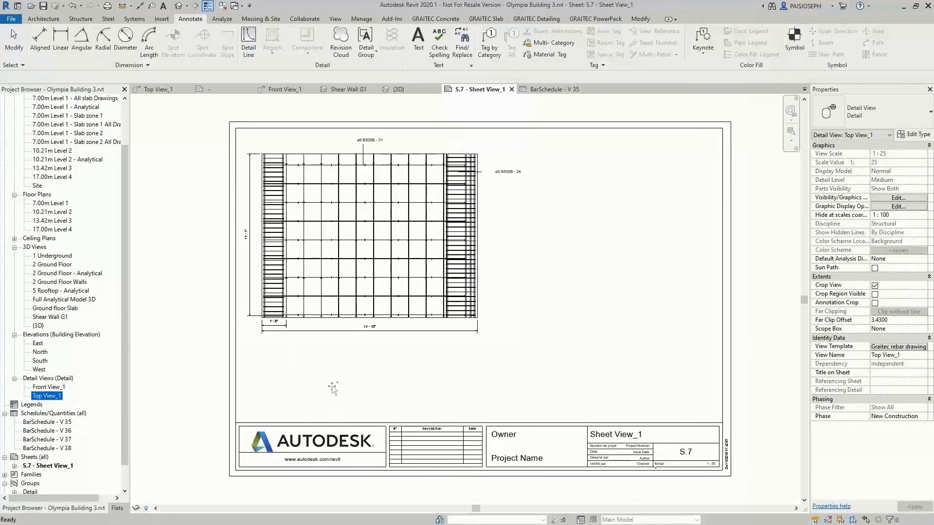
{"action": "left_click", "coordinate": [366, 374]}
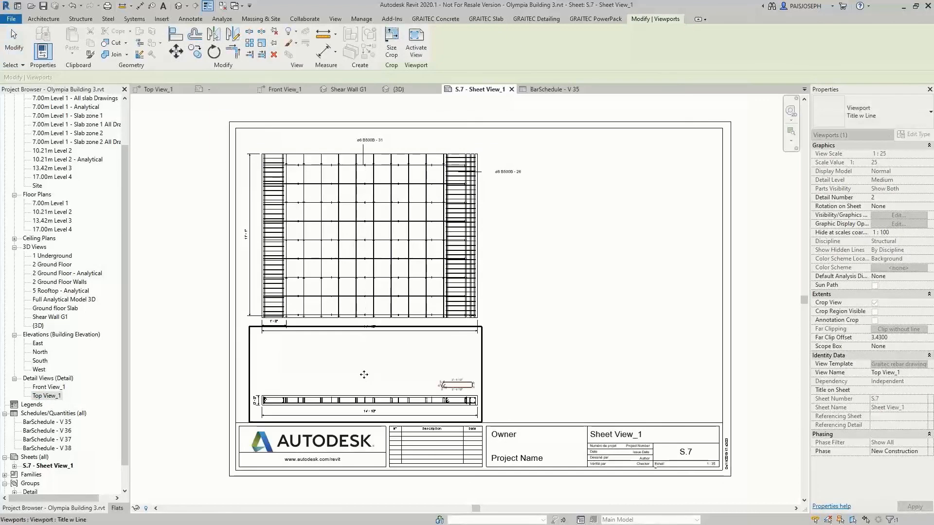
{"action": "left_click", "coordinate": [503, 389]}
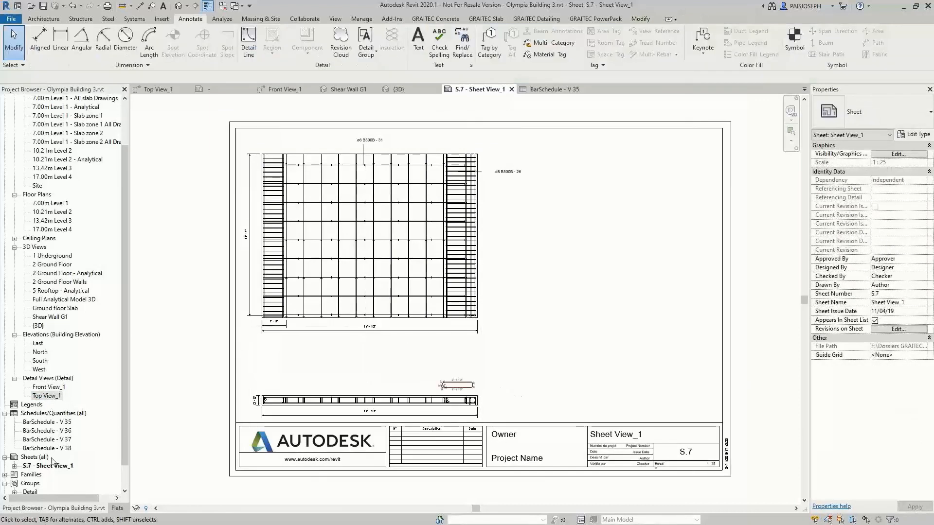
Place the Shear Wall G1 3D view on the sheet's right side, with BarSchedule - V 35 beneath it
{"action": "left_click_drag", "start_coordinate": [50, 318], "coordinate": [391, 317]}
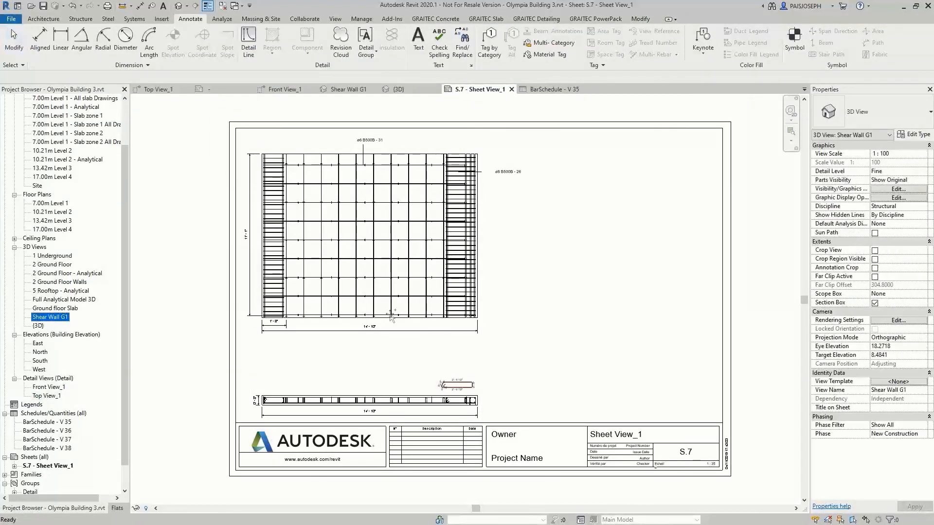
{"action": "left_click_drag", "start_coordinate": [593, 309], "coordinate": [598, 279]}
{"action": "left_click", "coordinate": [606, 255]}
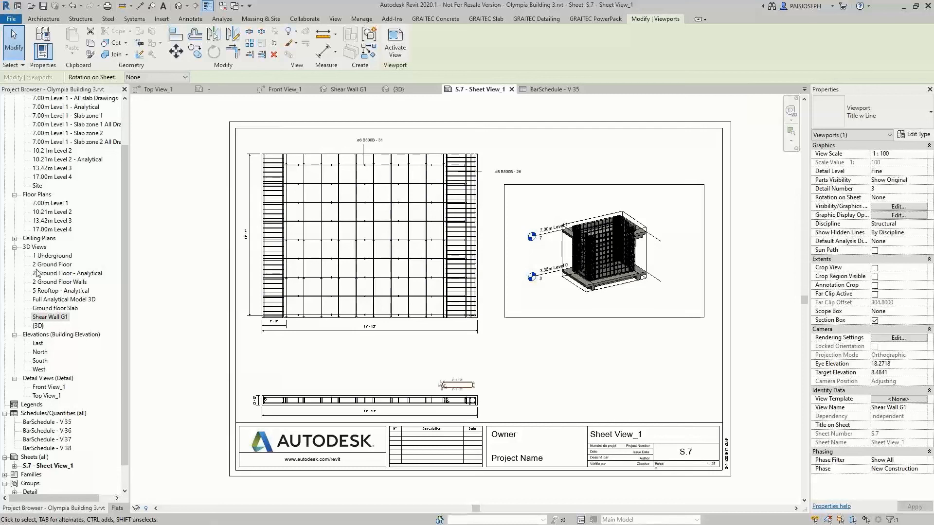
{"action": "left_click_drag", "start_coordinate": [62, 422], "coordinate": [254, 417]}
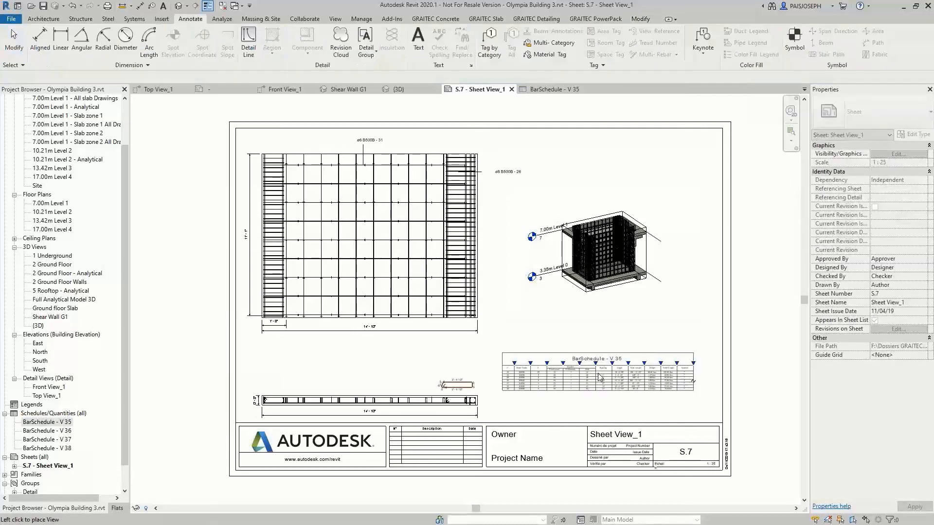
{"action": "left_click", "coordinate": [515, 331]}
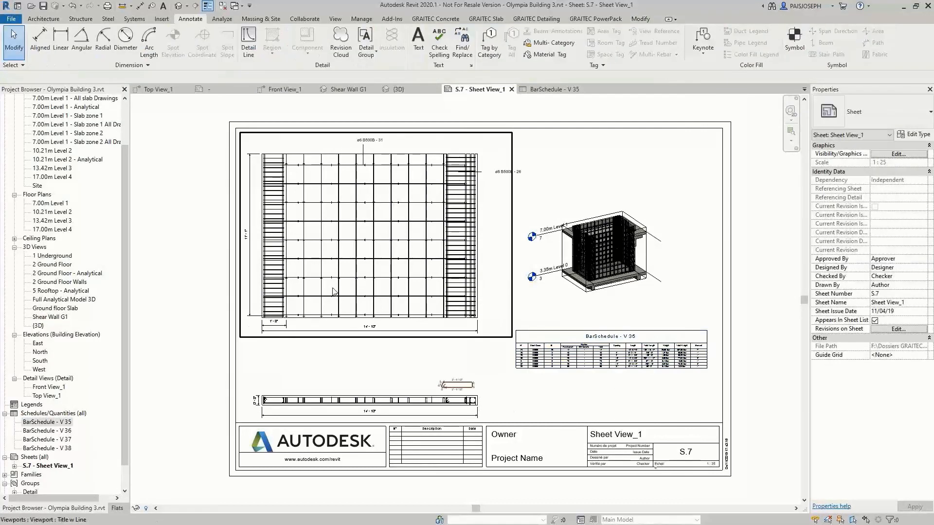
Examine the sheet's views close up, including the wall section, its dimensions, the stirrup bending detail and the bar schedule
{"action": "scroll", "coordinate": [271, 251], "scroll_direction": "up", "scroll_amount": 5}
{"action": "middle_click_drag", "start_coordinate": [435, 361], "coordinate": [243, 430]}
{"action": "middle_click_drag", "start_coordinate": [627, 481], "coordinate": [436, 354]}
{"action": "middle_click_drag", "start_coordinate": [523, 402], "coordinate": [494, 336]}
{"action": "scroll", "coordinate": [495, 397], "scroll_direction": "up", "scroll_amount": 1}
{"action": "middle_click_drag", "start_coordinate": [521, 398], "coordinate": [666, 366]}
{"action": "middle_click_drag", "start_coordinate": [517, 403], "coordinate": [756, 388]}
{"action": "middle_click", "coordinate": [621, 406]}
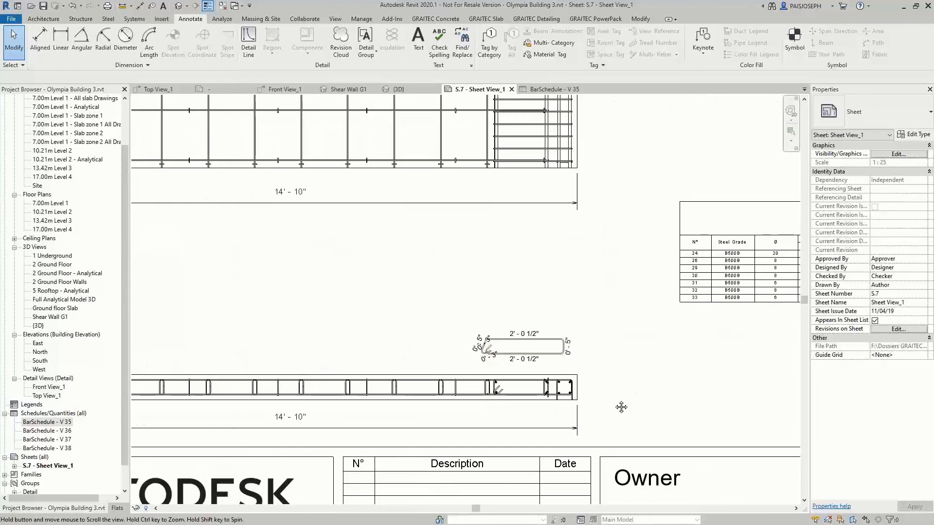
{"action": "middle_click", "coordinate": [613, 401]}
{"action": "middle_click", "coordinate": [613, 400]}
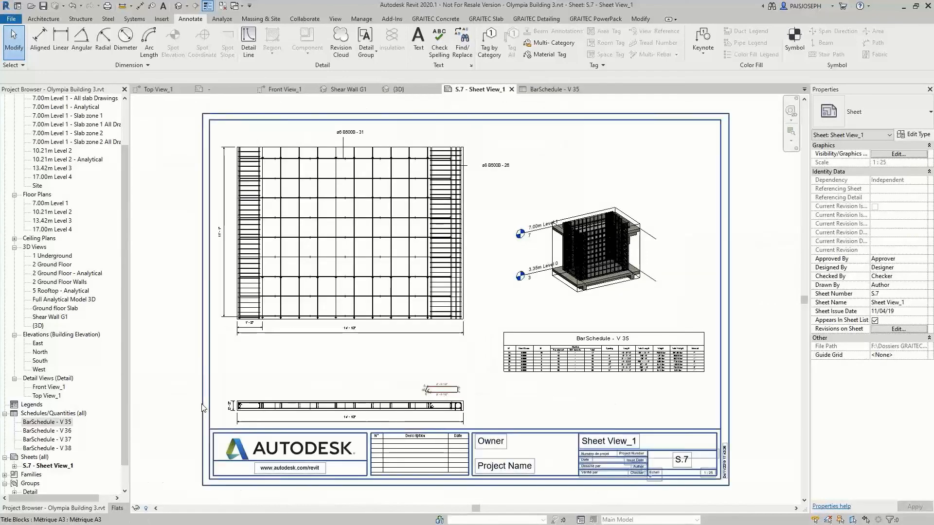
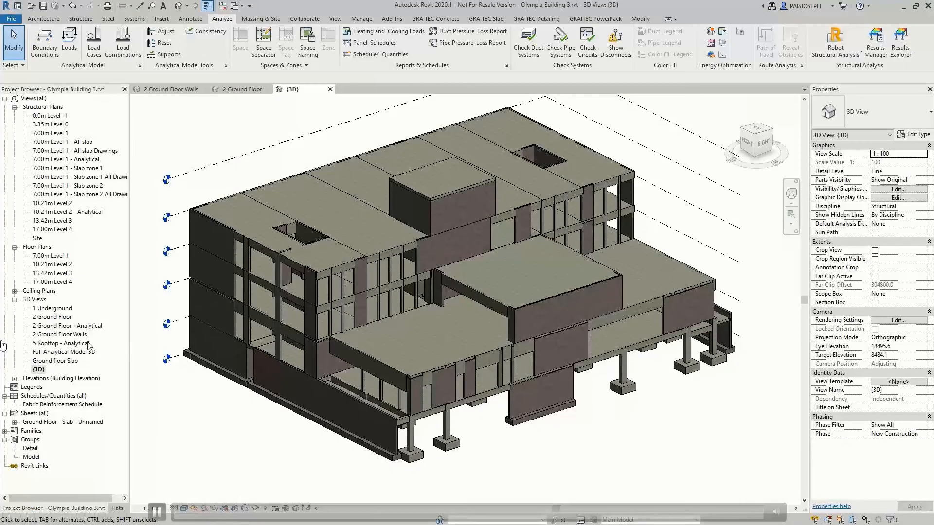
{"action": "double_click", "coordinate": [82, 336]}
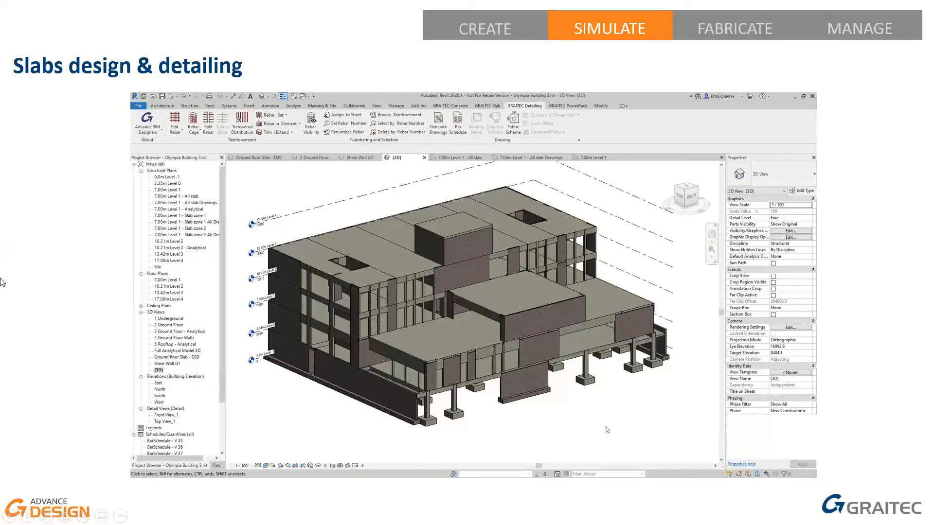
{"action": "left_click", "coordinate": [153, 468]}
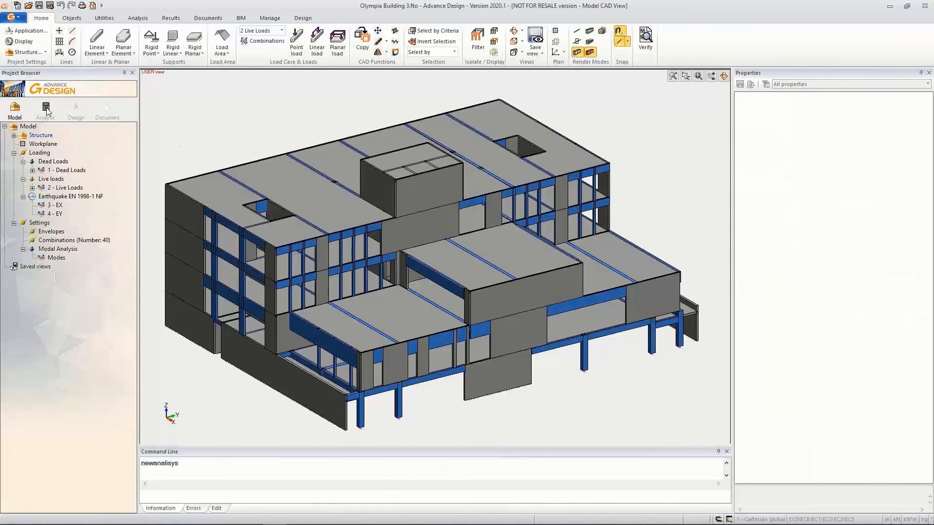
Switch to Advance Design's analysis and display the Axb reinforcement results on the front slab strip of the Level 1 floor mesh
{"action": "left_click", "coordinate": [522, 323]}
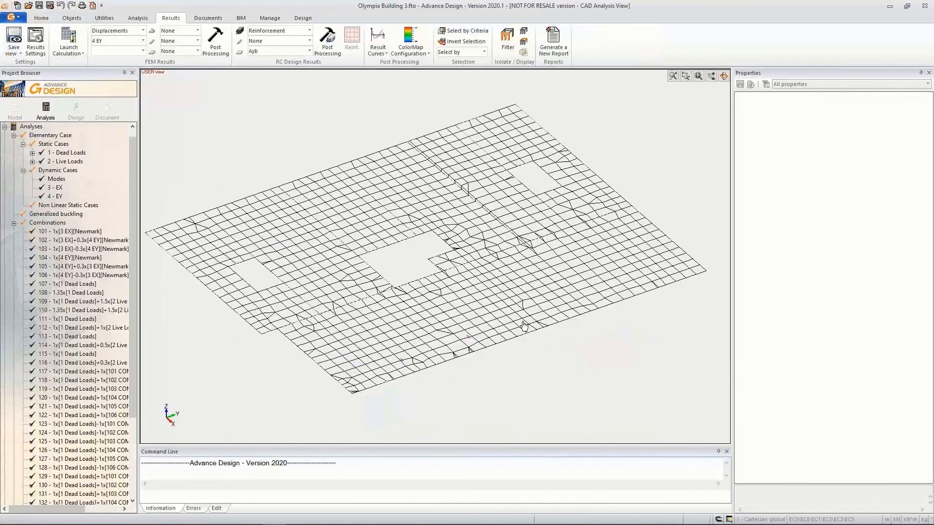
{"action": "left_click", "coordinate": [258, 51]}
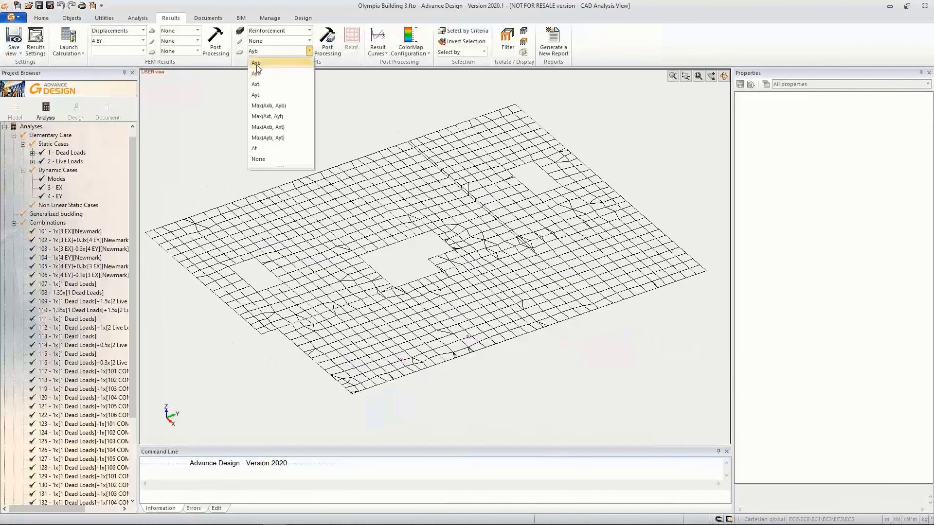
{"action": "left_click", "coordinate": [256, 62]}
{"action": "left_click", "coordinate": [374, 392]}
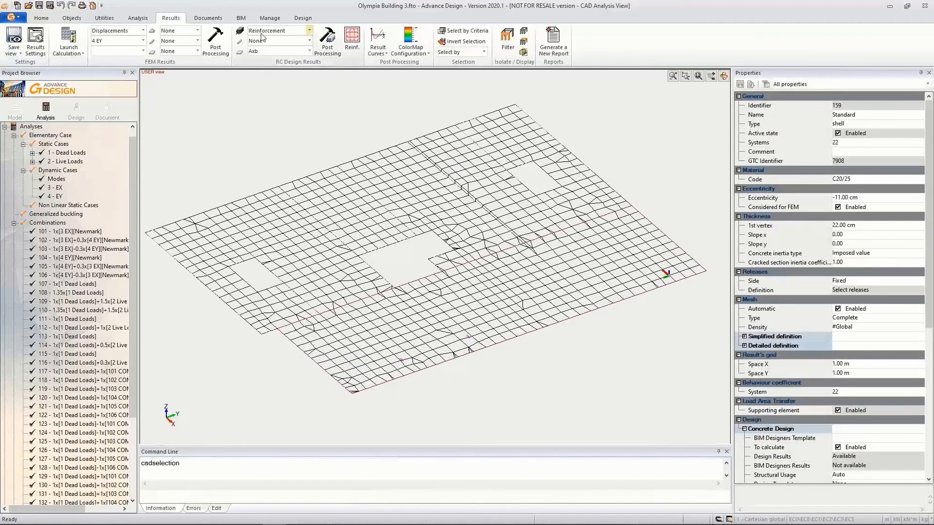
{"action": "left_click", "coordinate": [327, 39]}
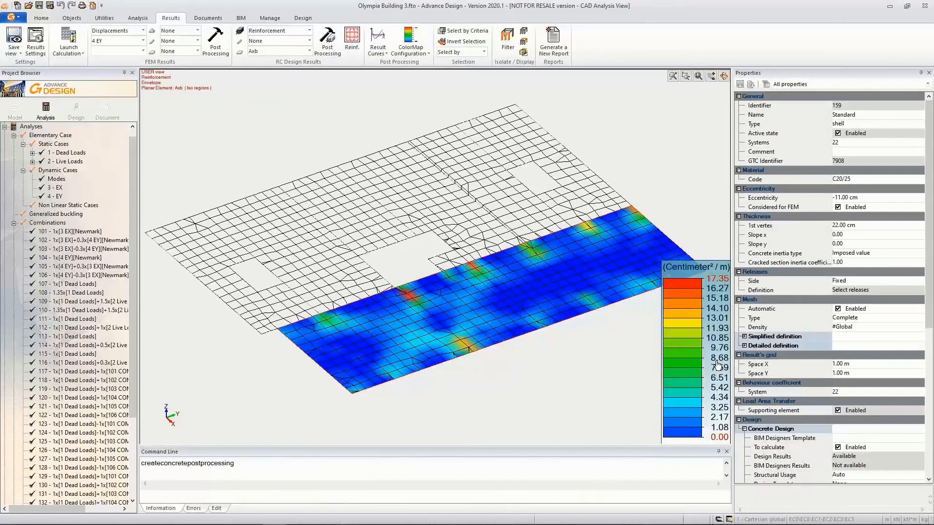
{"action": "scroll", "coordinate": [434, 366], "scroll_direction": "up", "scroll_amount": 3}
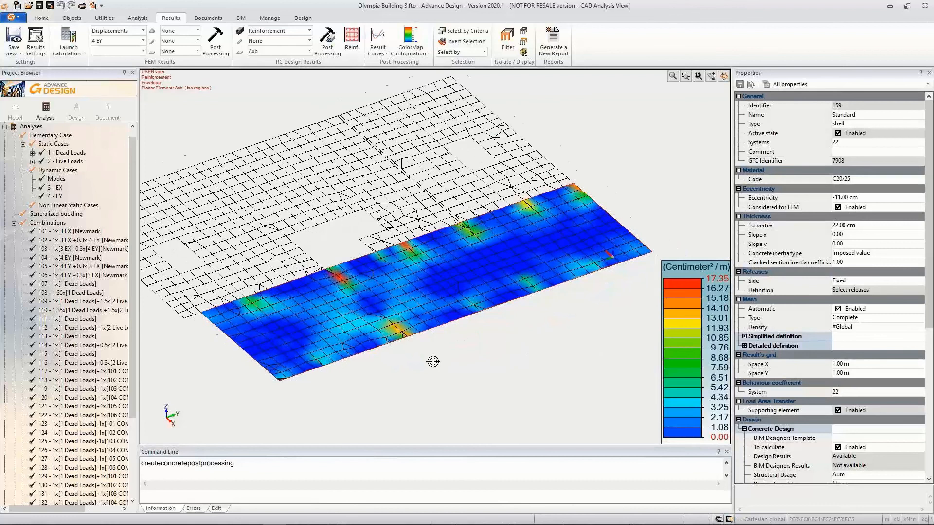
{"action": "key", "text": "Escape"}
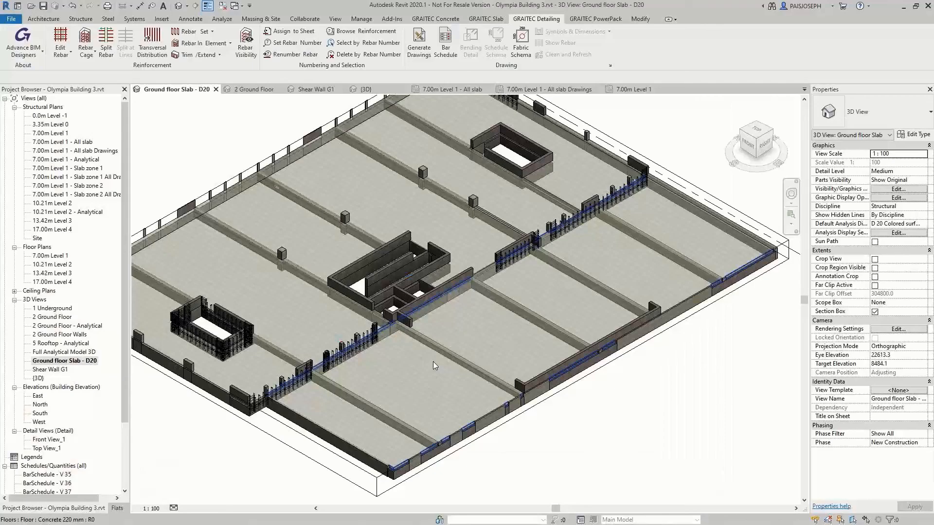
In Revit's Ground floor Slab - D20 view, show the Theoretical Reinforcement on X bottom diagram for floor D 20 with gradient regions and a legend
{"action": "left_click", "coordinate": [437, 396]}
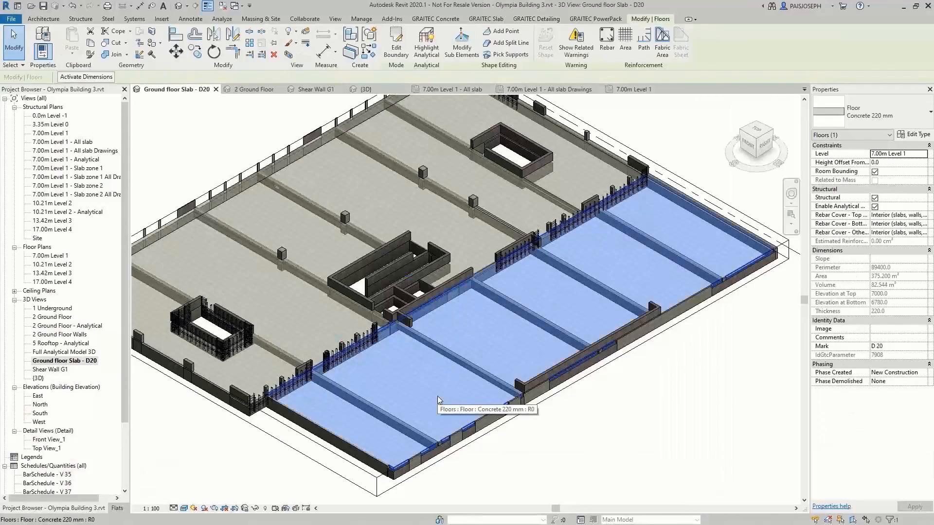
{"action": "left_click", "coordinate": [492, 19]}
{"action": "left_click", "coordinate": [423, 55]}
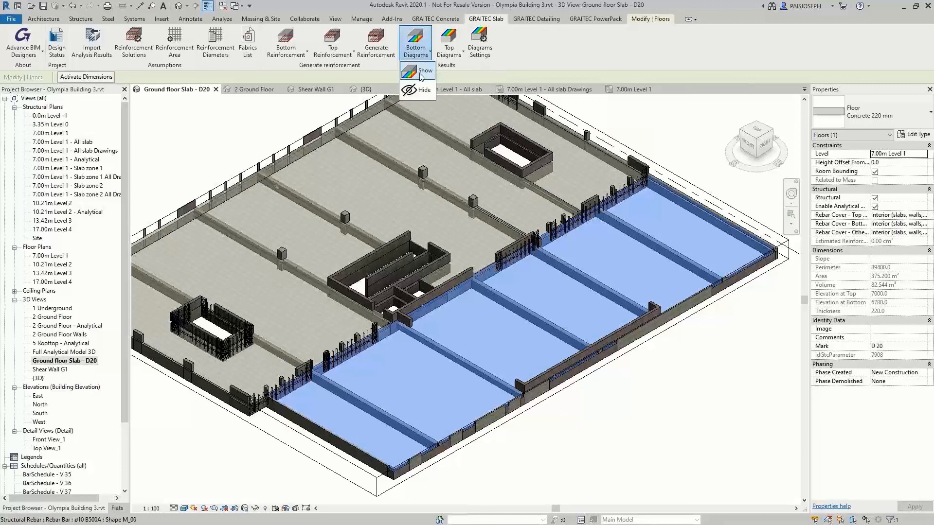
{"action": "left_click", "coordinate": [421, 71]}
{"action": "left_click", "coordinate": [437, 209]}
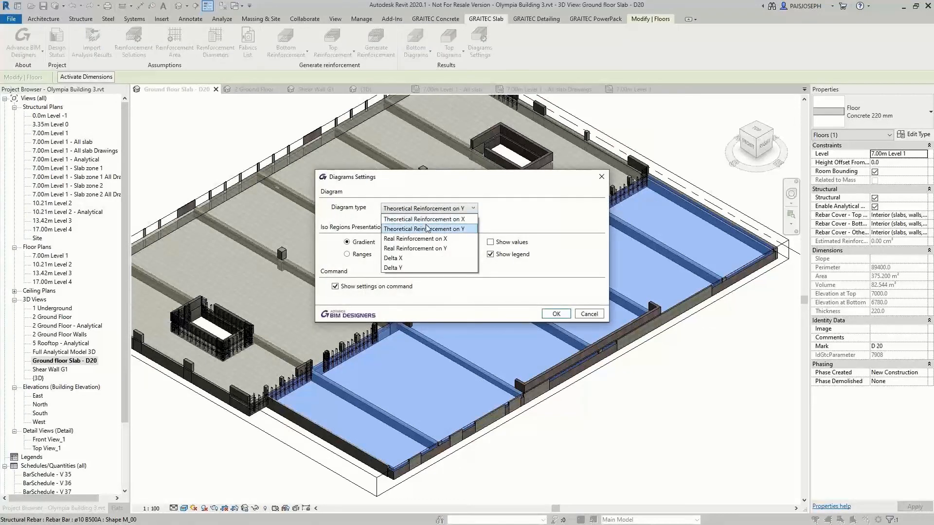
{"action": "left_click", "coordinate": [428, 219]}
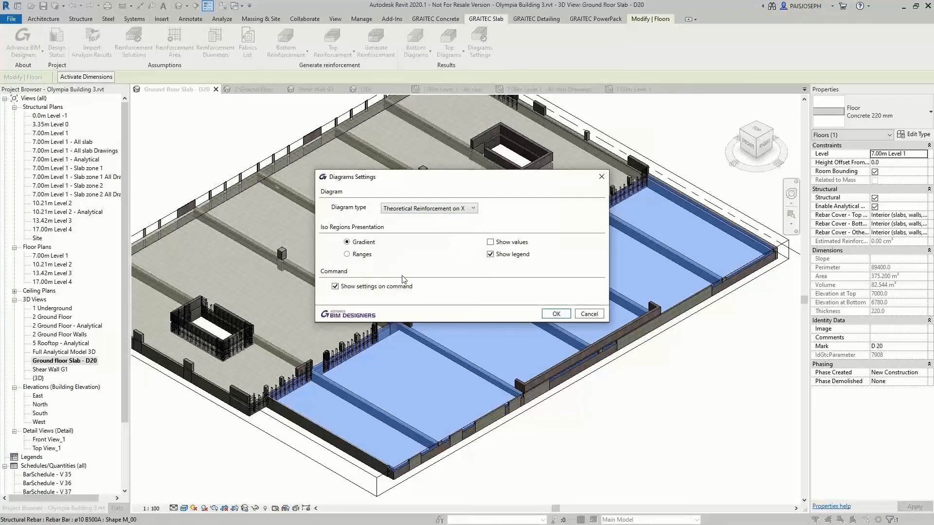
{"action": "left_click", "coordinate": [559, 314]}
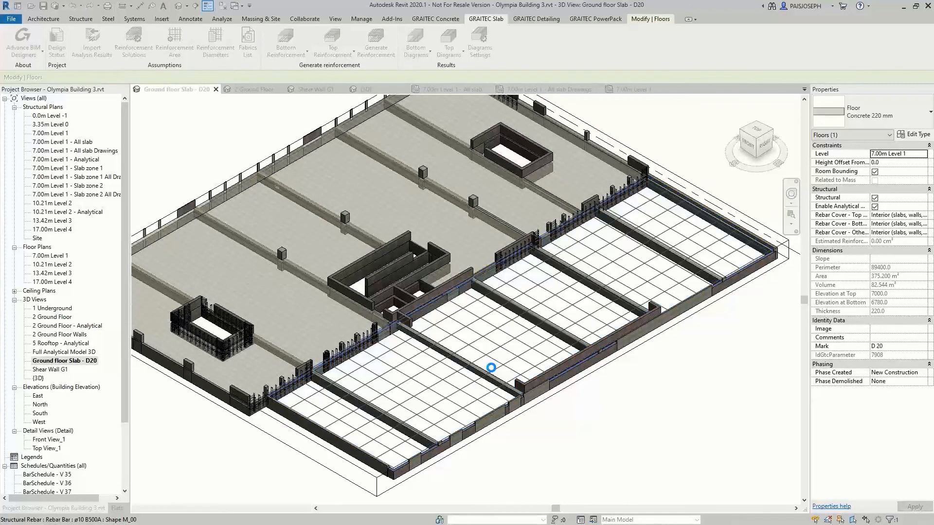
Examine the slab's reinforcement diagram and its legend values, and hide the bottom diagram
{"action": "middle_click_drag", "start_coordinate": [285, 459], "coordinate": [389, 385]}
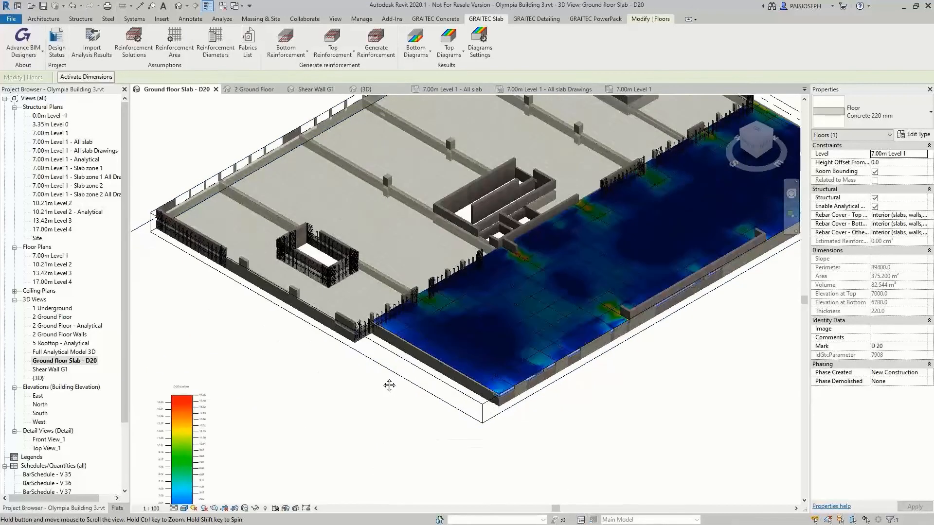
{"action": "scroll", "coordinate": [233, 425], "scroll_direction": "up", "scroll_amount": 5}
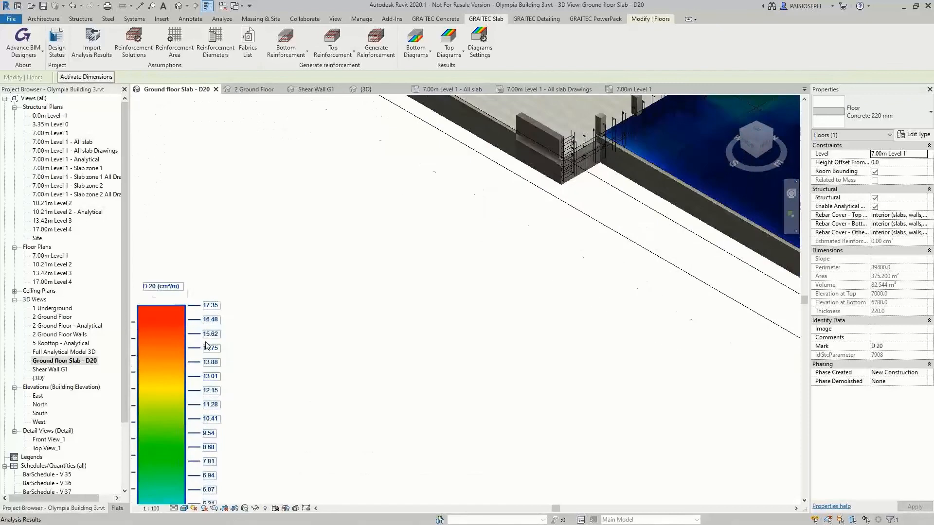
{"action": "middle_click_drag", "start_coordinate": [209, 360], "coordinate": [241, 301]}
{"action": "scroll", "coordinate": [326, 337], "scroll_direction": "down", "scroll_amount": 3}
{"action": "middle_click_drag", "start_coordinate": [457, 341], "coordinate": [396, 417]}
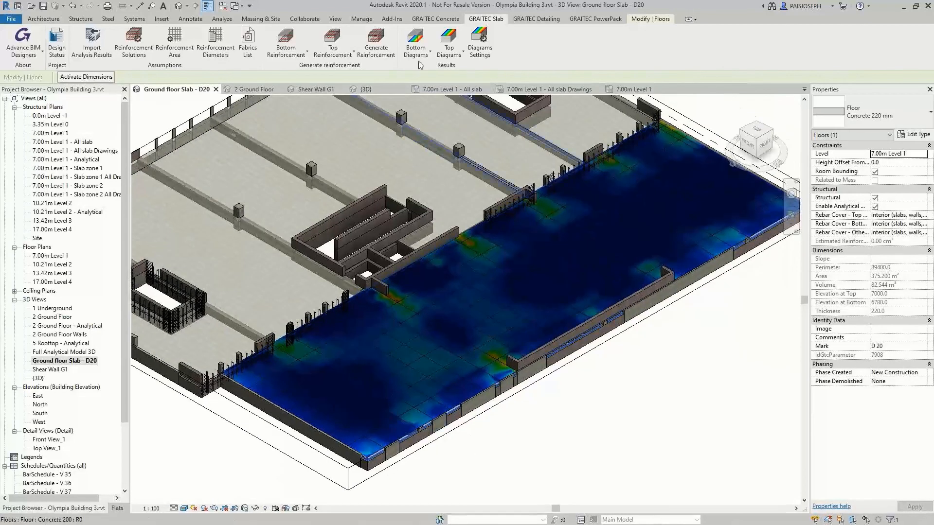
{"action": "left_click", "coordinate": [417, 42]}
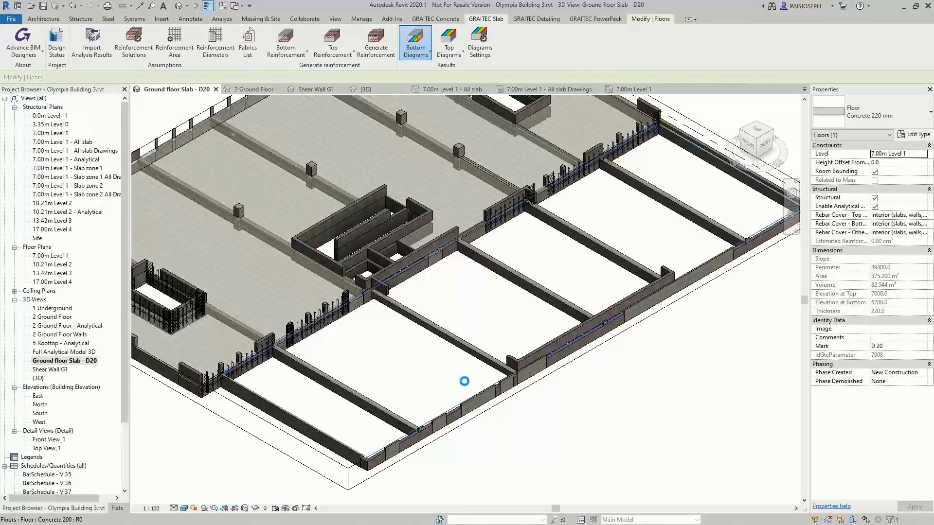
Open floor D 20's bottom reinforcement for editing directly in the Revit 3D view
{"action": "left_click", "coordinate": [486, 19]}
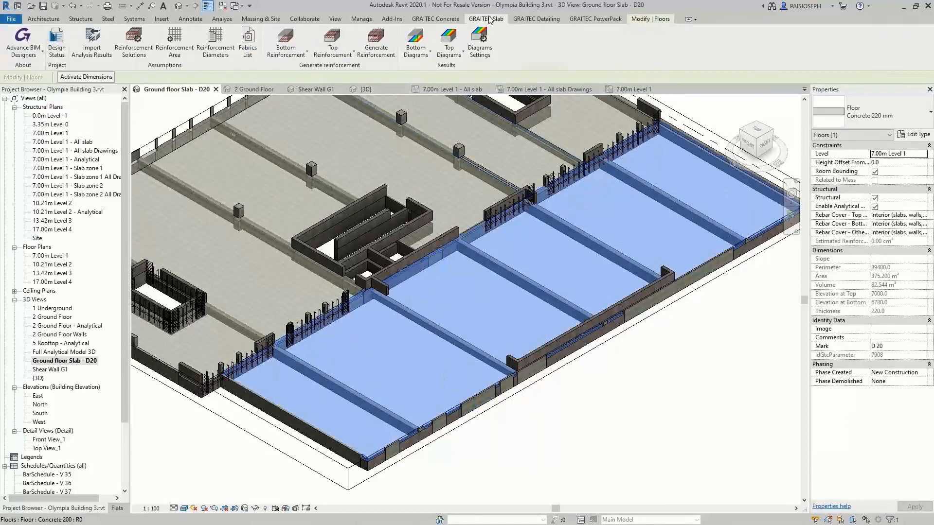
{"action": "left_click", "coordinate": [306, 51]}
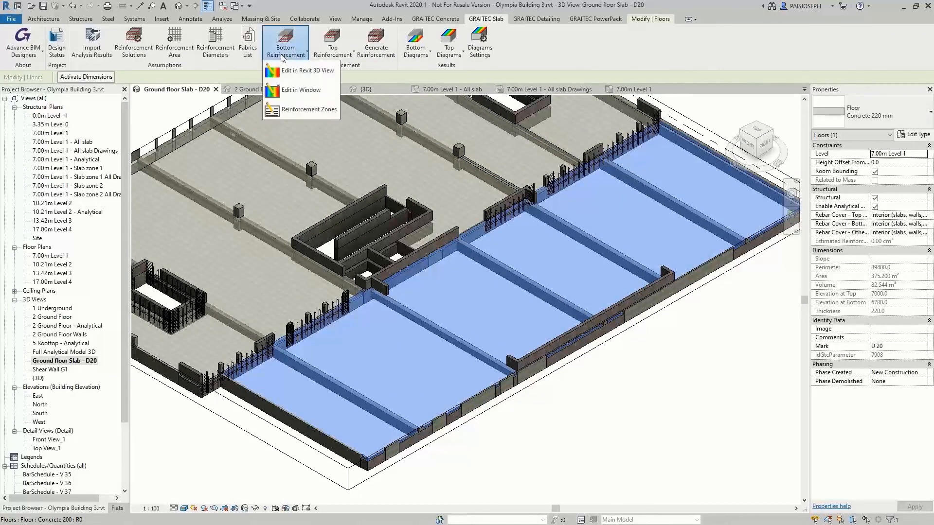
{"action": "left_click", "coordinate": [301, 70]}
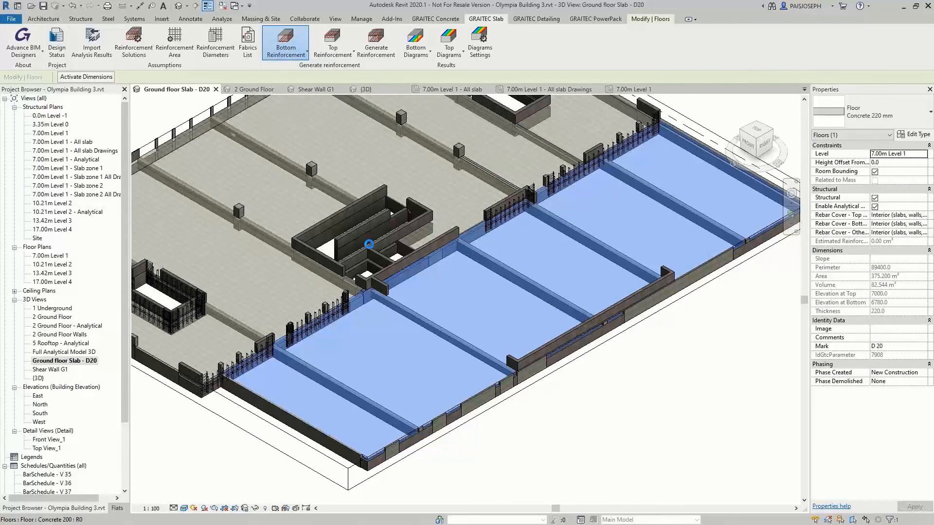
{"action": "scroll", "coordinate": [430, 407], "scroll_direction": "up", "scroll_amount": 4}
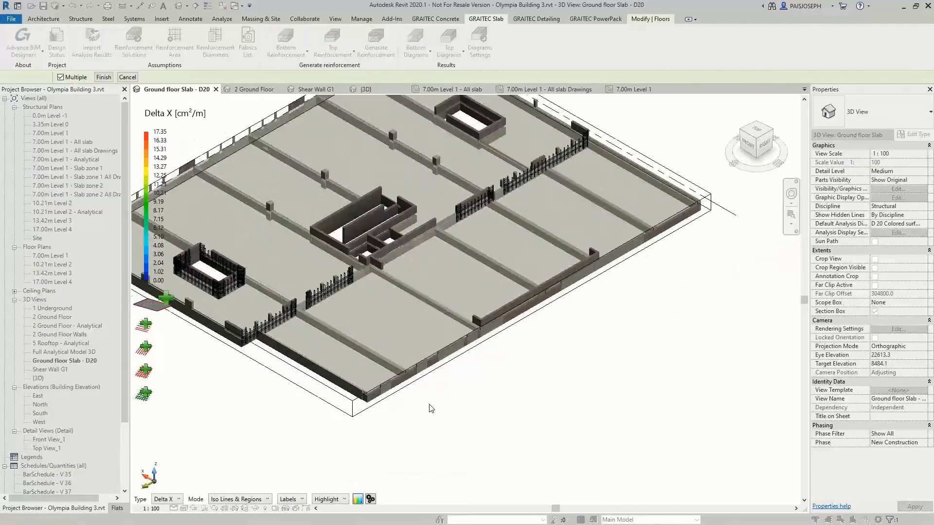
{"action": "middle_click_drag", "start_coordinate": [460, 411], "coordinate": [472, 426]}
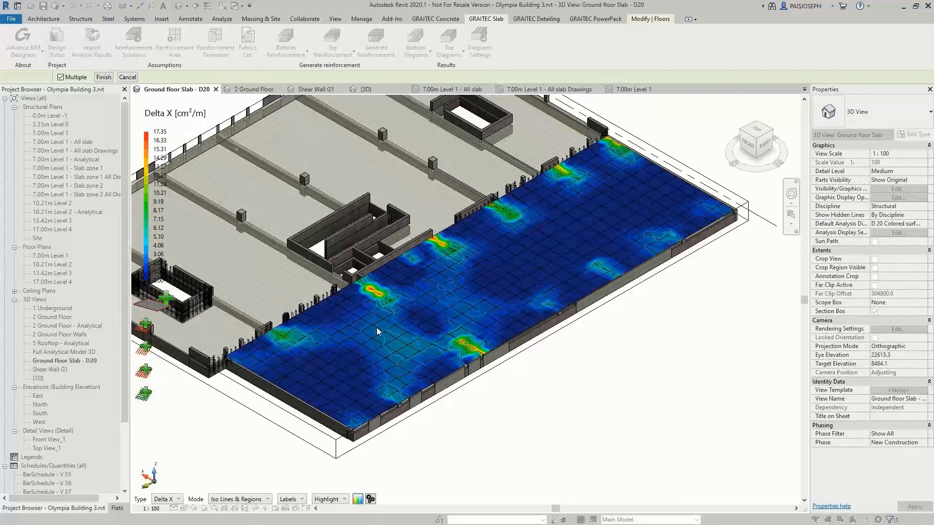
{"action": "middle_click_drag", "start_coordinate": [377, 328], "coordinate": [375, 331]}
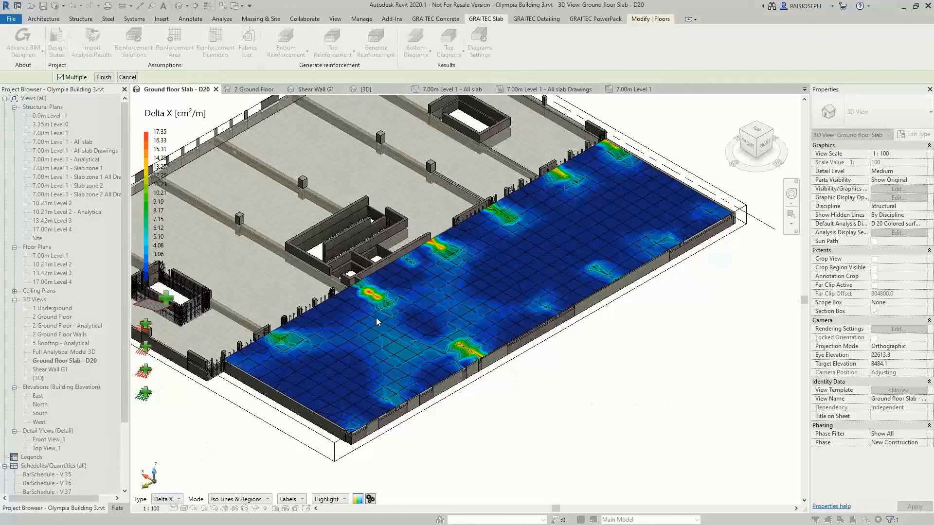
Compare the slab's bottom reinforcement demand by displaying Delta Y and returning the diagram to Delta X
{"action": "left_click", "coordinate": [172, 501]}
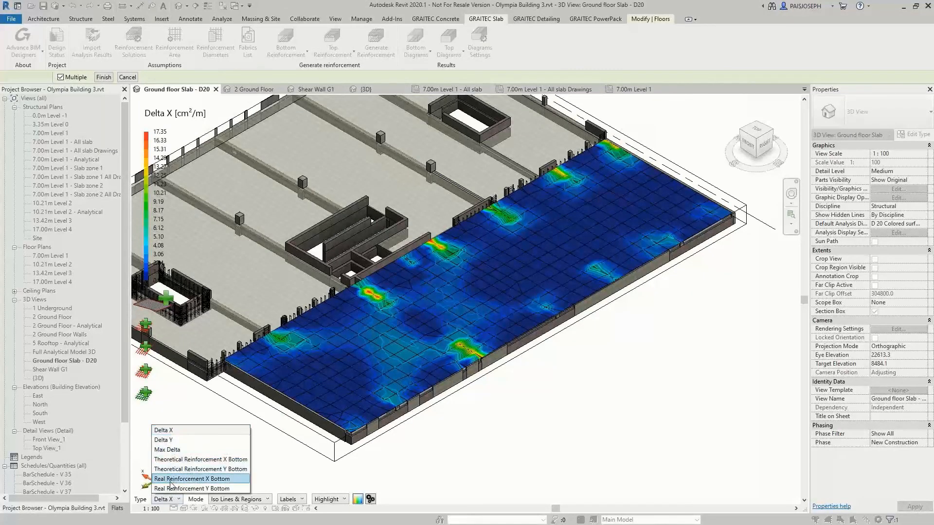
{"action": "left_click", "coordinate": [170, 441]}
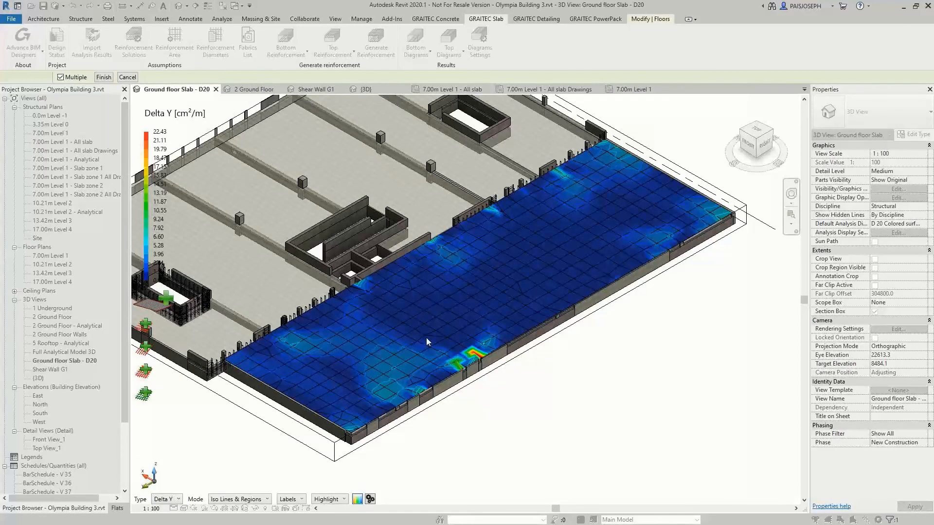
{"action": "left_click", "coordinate": [171, 501]}
{"action": "left_click", "coordinate": [165, 429]}
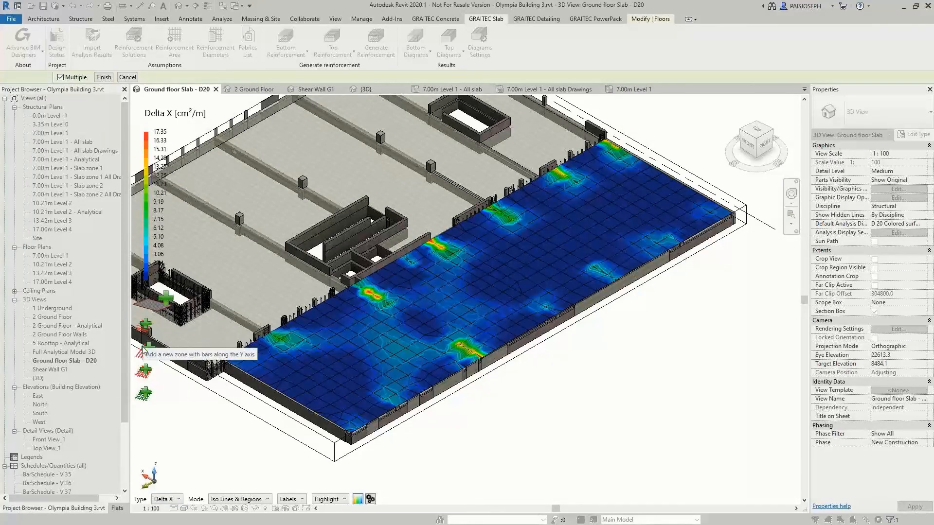
Add a reinforcement zone with bars along both axes covering the entire slab, with X bars of 16 mm diameter at 400 mm spacing
{"action": "left_click", "coordinate": [146, 373]}
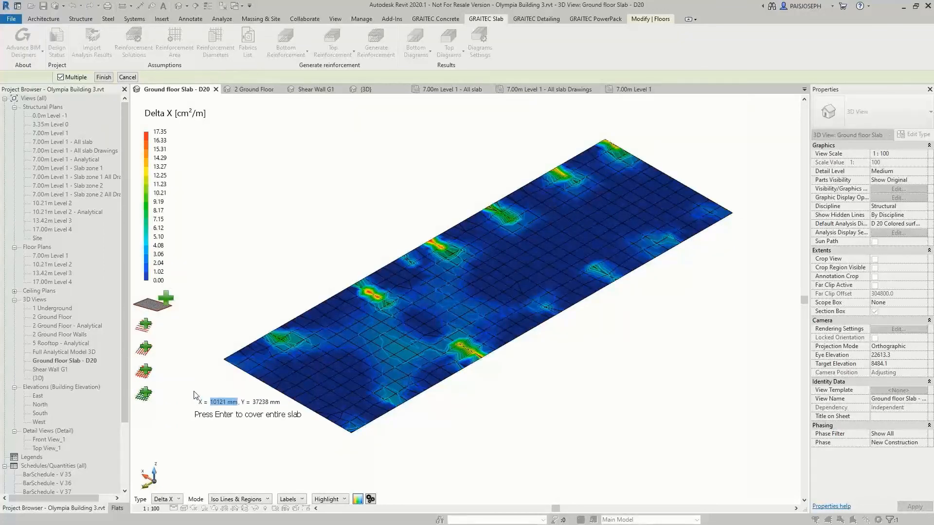
{"action": "key", "text": "Return"}
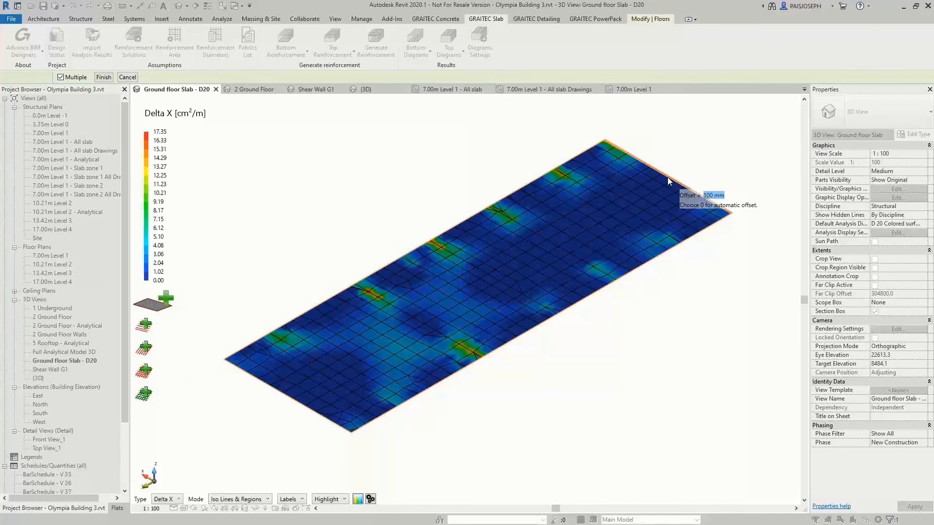
{"action": "key", "text": "Return"}
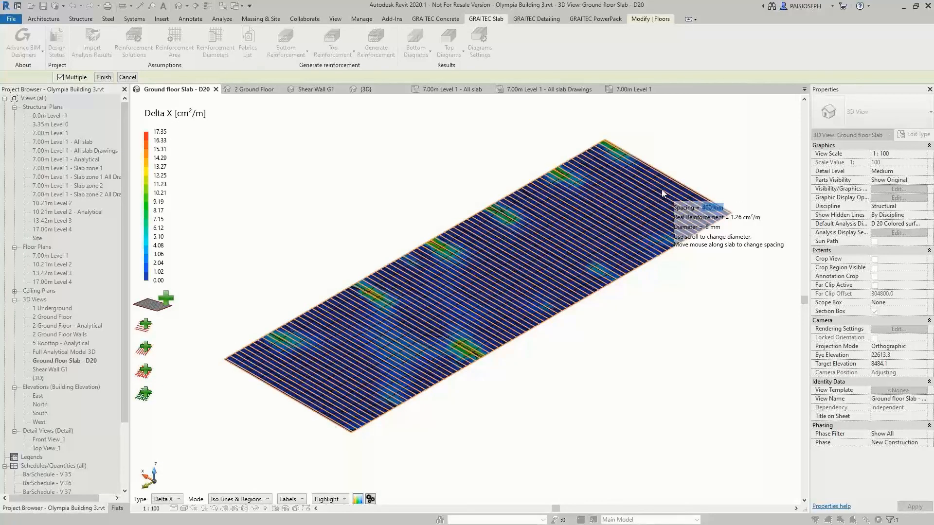
{"action": "scroll", "coordinate": [662, 191], "scroll_direction": "up", "scroll_amount": 3}
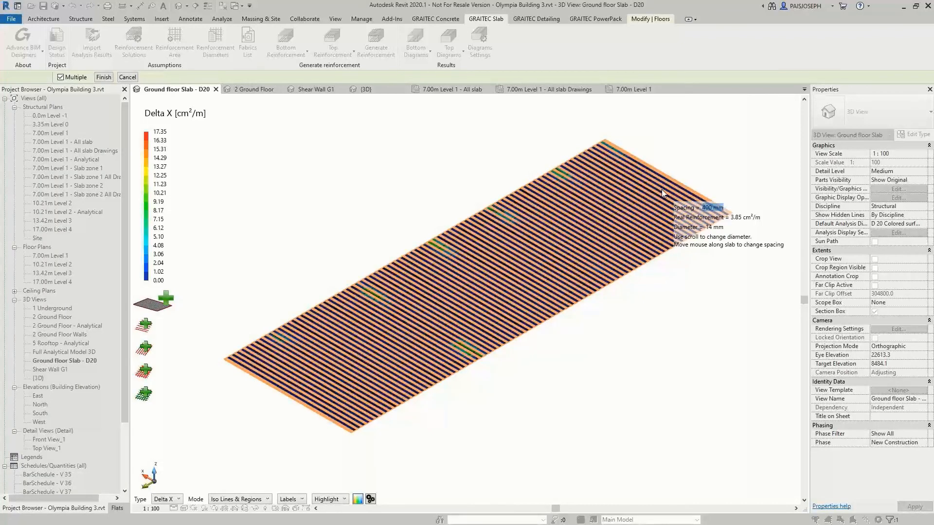
{"action": "scroll", "coordinate": [662, 194], "scroll_direction": "up", "scroll_amount": 1}
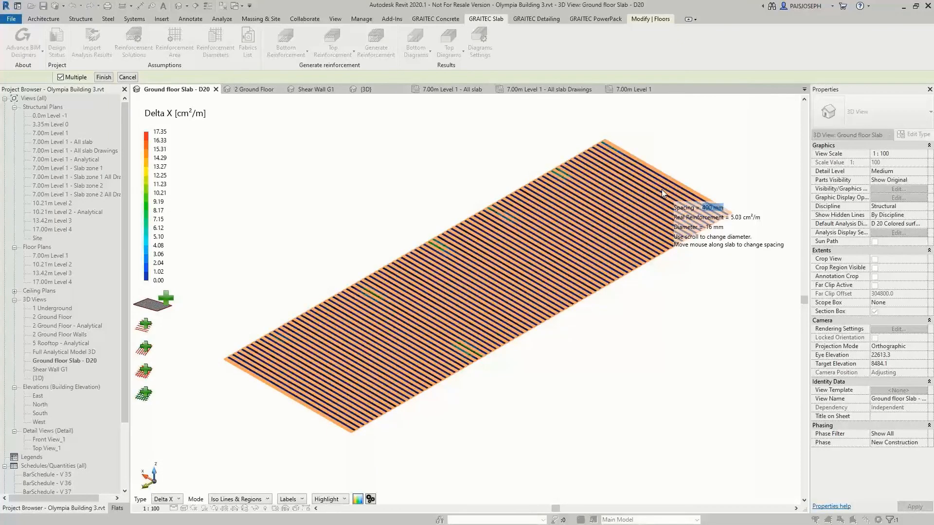
{"action": "left_click", "coordinate": [662, 190]}
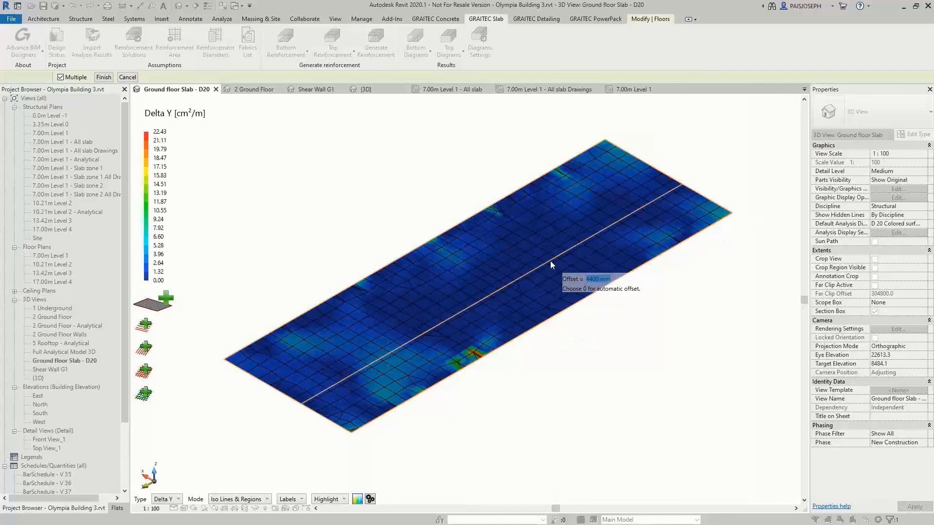
Complete the zone's Y bars with an automatic offset of 0, 400 mm spacing and an increased bar diameter
{"action": "type", "text": "0"}
{"action": "key", "text": "Return"}
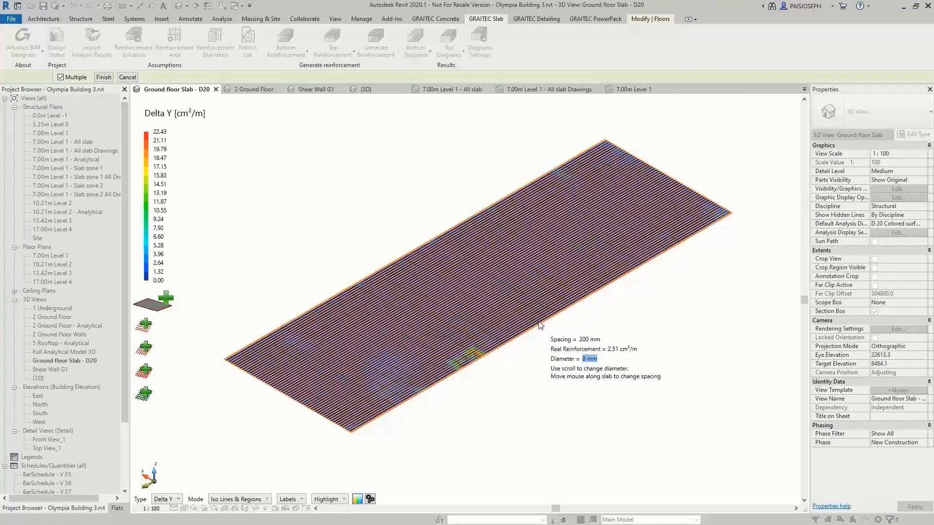
{"action": "scroll", "coordinate": [537, 318], "scroll_direction": "up", "scroll_amount": 2}
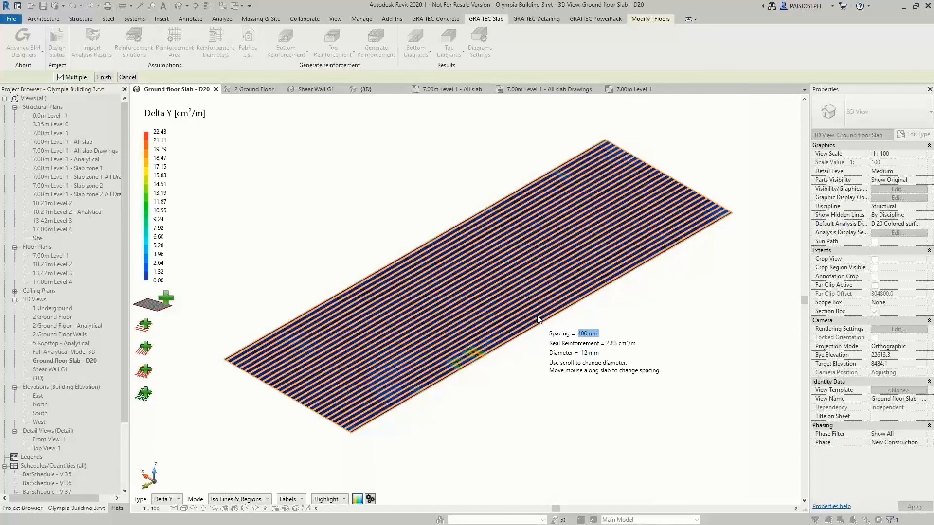
{"action": "scroll", "coordinate": [537, 319], "scroll_direction": "up", "scroll_amount": 2}
{"action": "left_click", "coordinate": [537, 319]}
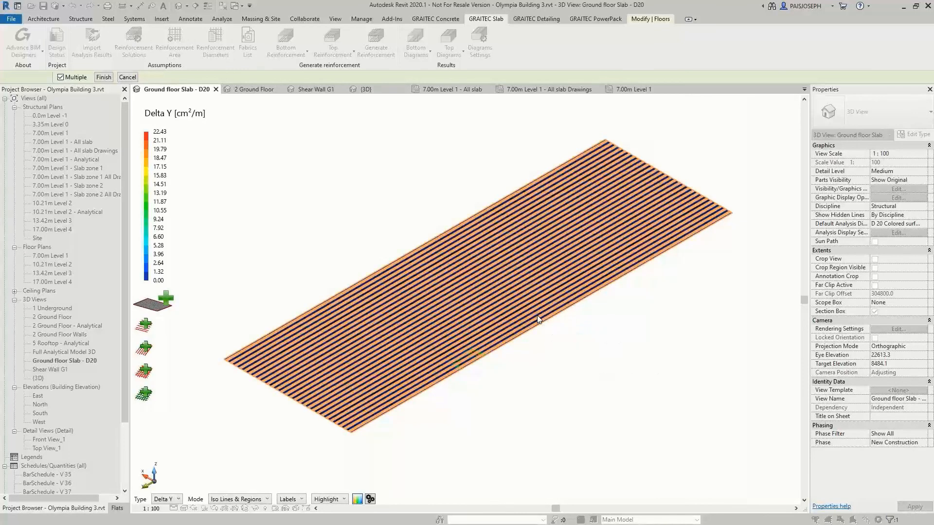
Check the remaining bottom reinforcement demand by switching the diagram to Delta Y and back to Delta X
{"action": "left_click", "coordinate": [178, 500]}
{"action": "left_click", "coordinate": [180, 445]}
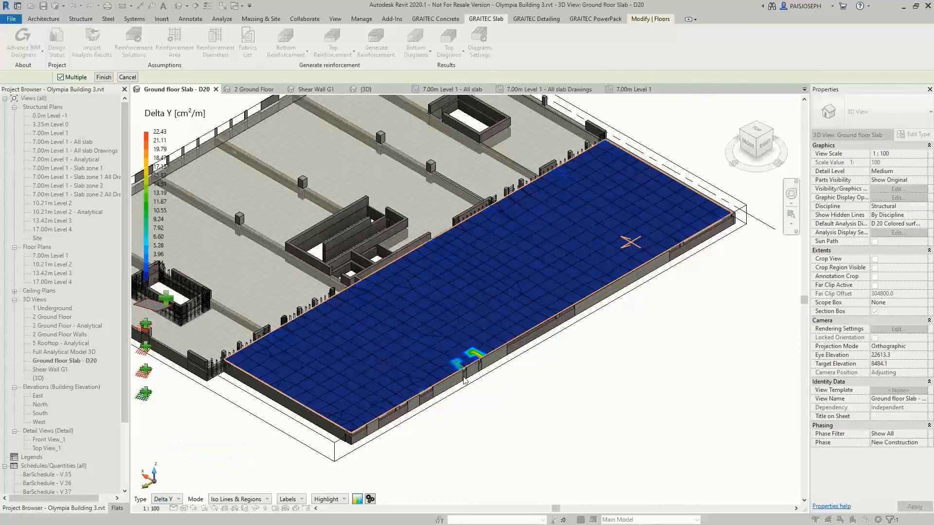
{"action": "left_click", "coordinate": [178, 500]}
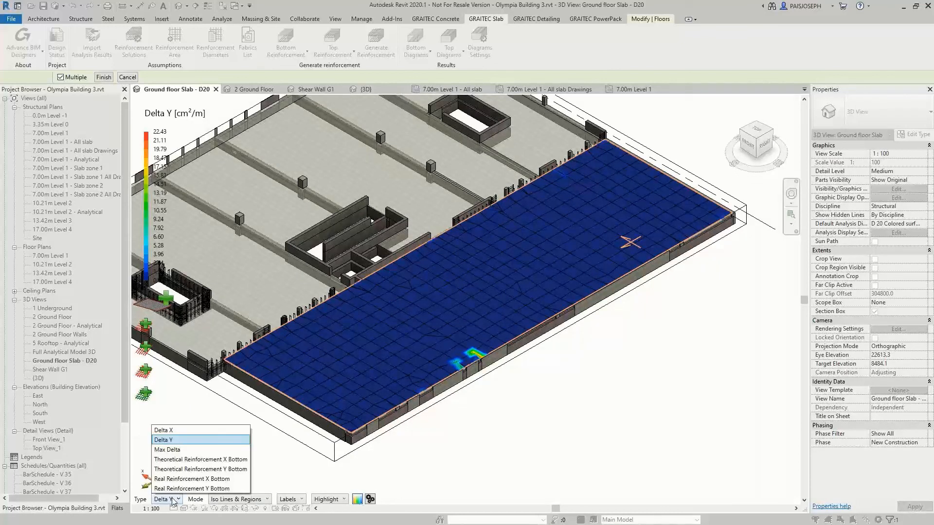
{"action": "left_click", "coordinate": [164, 431]}
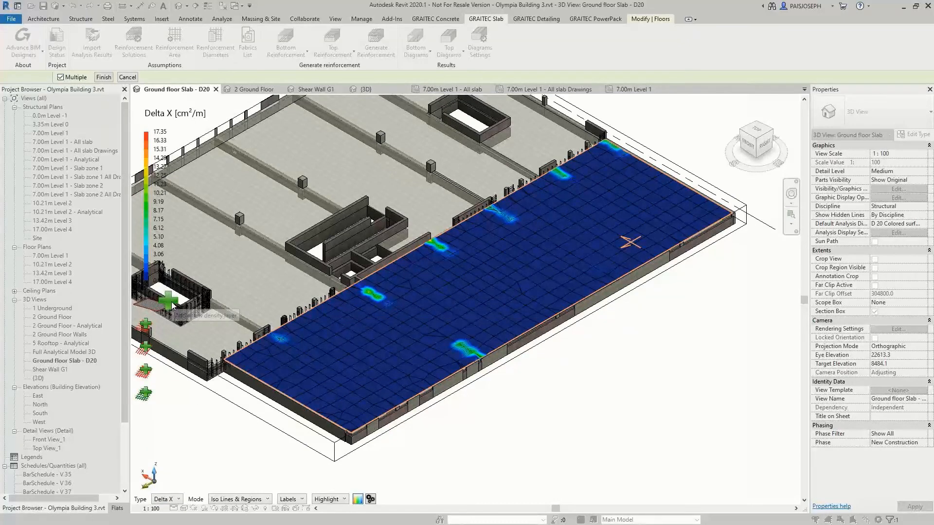
Draw a zone with bars along the X axis across the slab's full width, enclosing the high-demand spots beside the core walls
{"action": "mouse_move", "coordinate": [162, 311]}
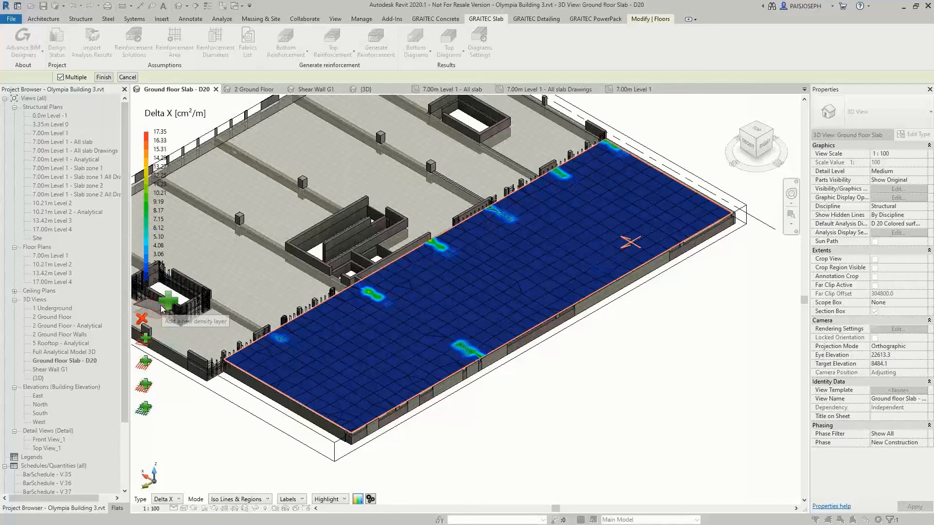
{"action": "left_click", "coordinate": [147, 342]}
{"action": "left_click", "coordinate": [324, 303]}
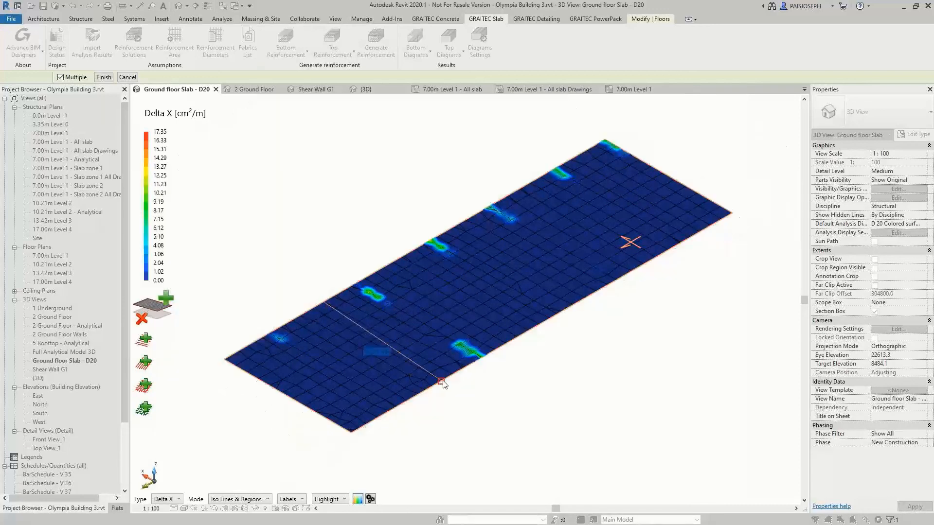
{"action": "left_click", "coordinate": [441, 382]}
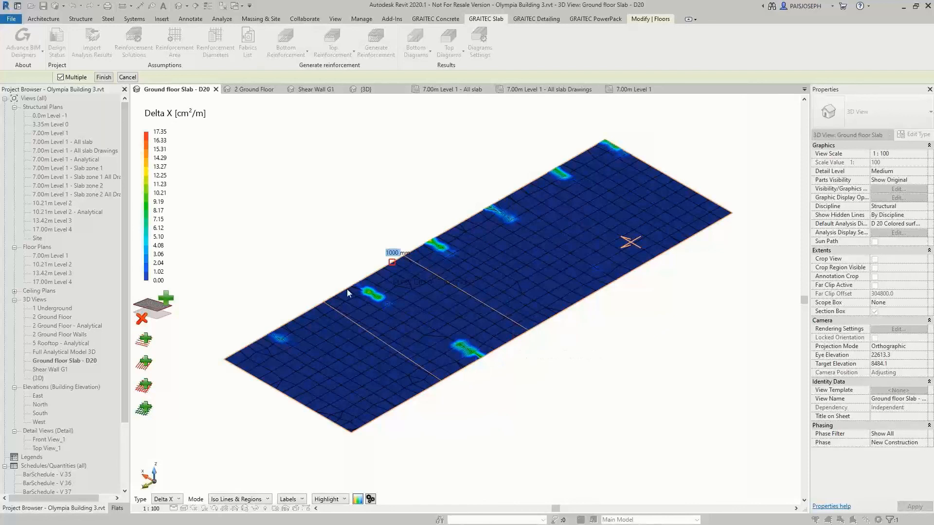
{"action": "left_click", "coordinate": [325, 300]}
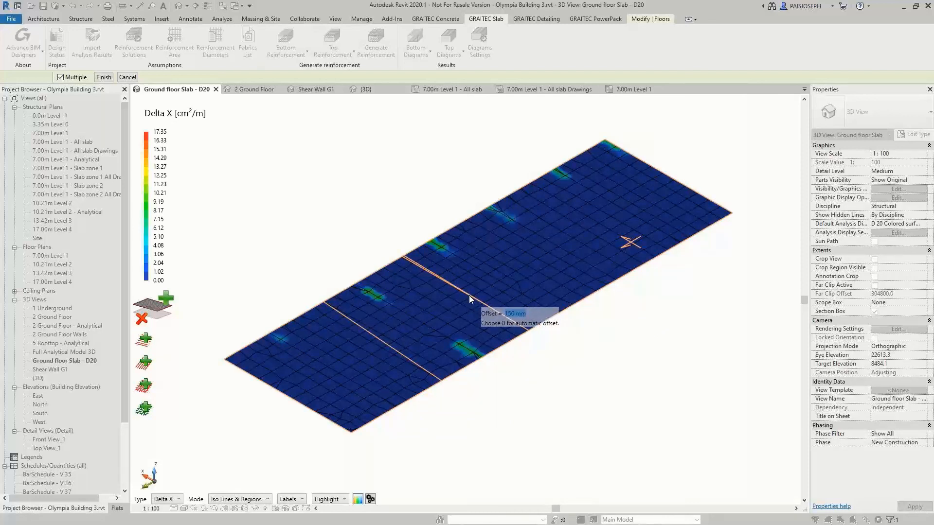
Accept the default offset for the X-axis zone and set its bars to 14 mm diameter at 300 mm spacing
{"action": "key", "text": "Return"}
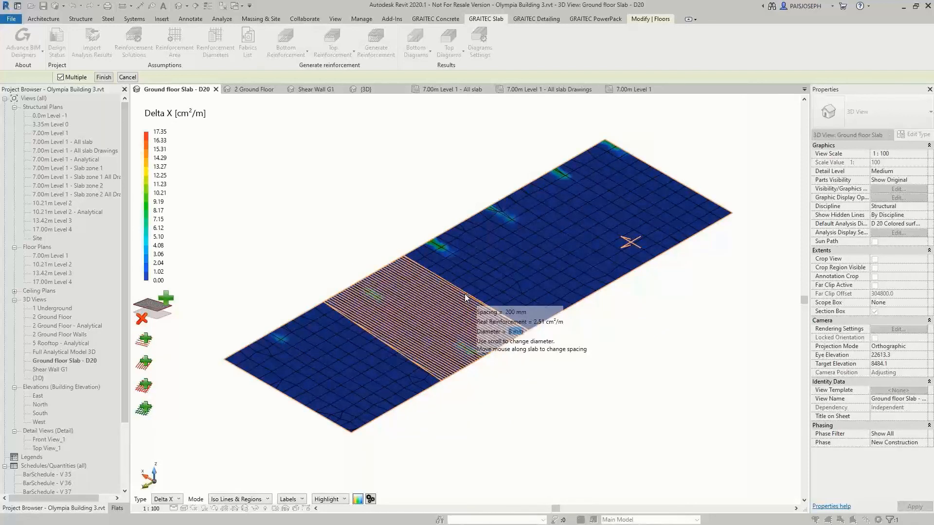
{"action": "scroll", "coordinate": [465, 294], "scroll_direction": "up", "scroll_amount": 3}
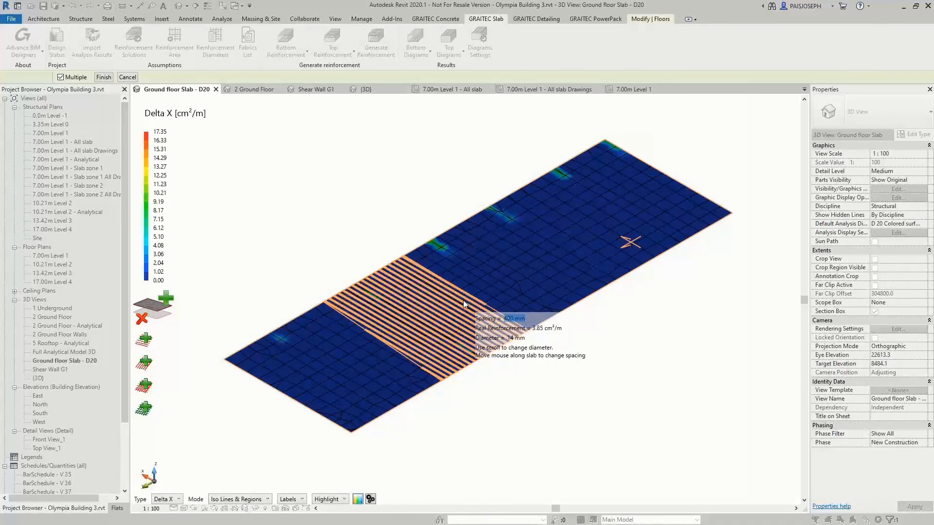
{"action": "key", "text": "BackSpace"}
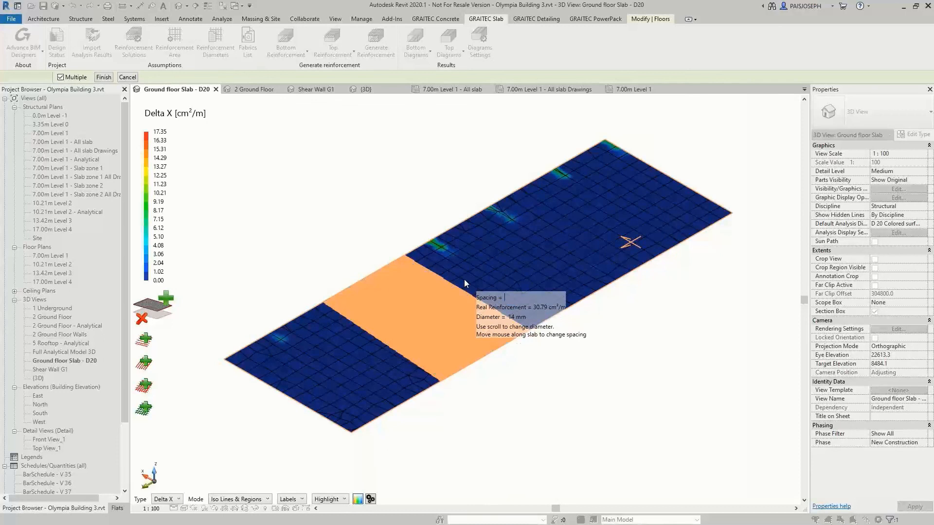
{"action": "type", "text": "300"}
{"action": "key", "text": "Return"}
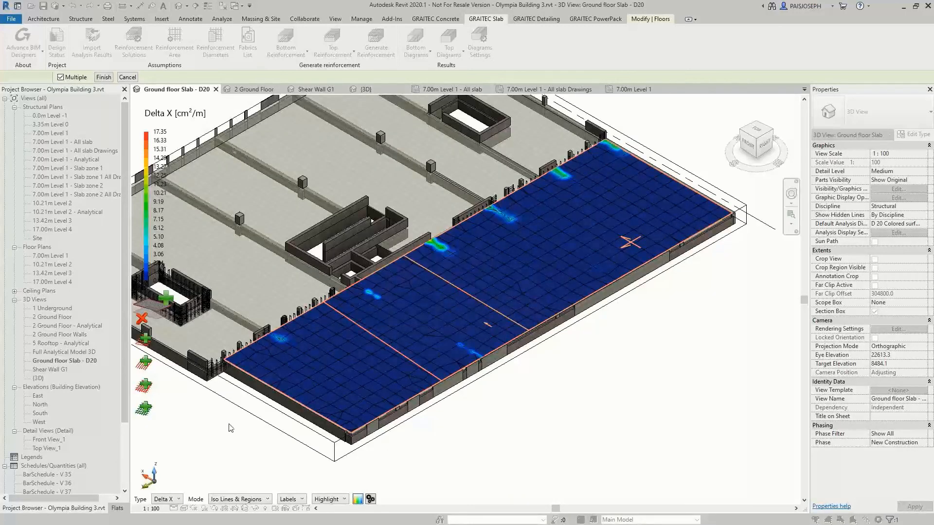
Display the Delta Y diagram and draw a Y-axis bar zone around the high-demand area at the slab's outer edge
{"action": "left_click", "coordinate": [176, 499]}
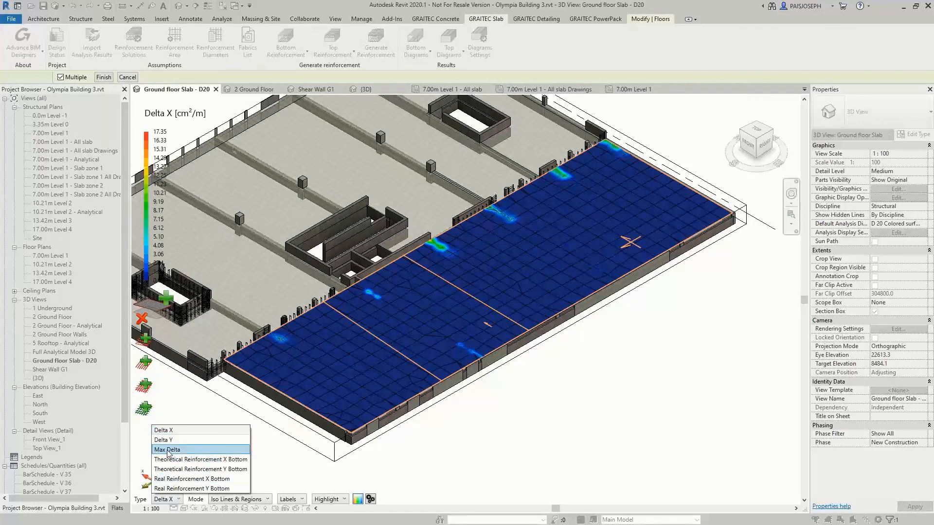
{"action": "left_click", "coordinate": [163, 438]}
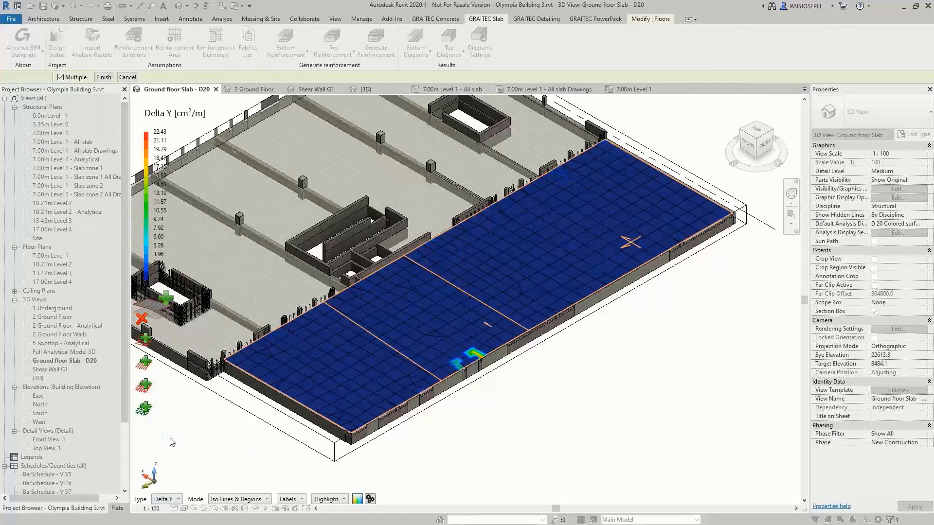
{"action": "left_click", "coordinate": [144, 368]}
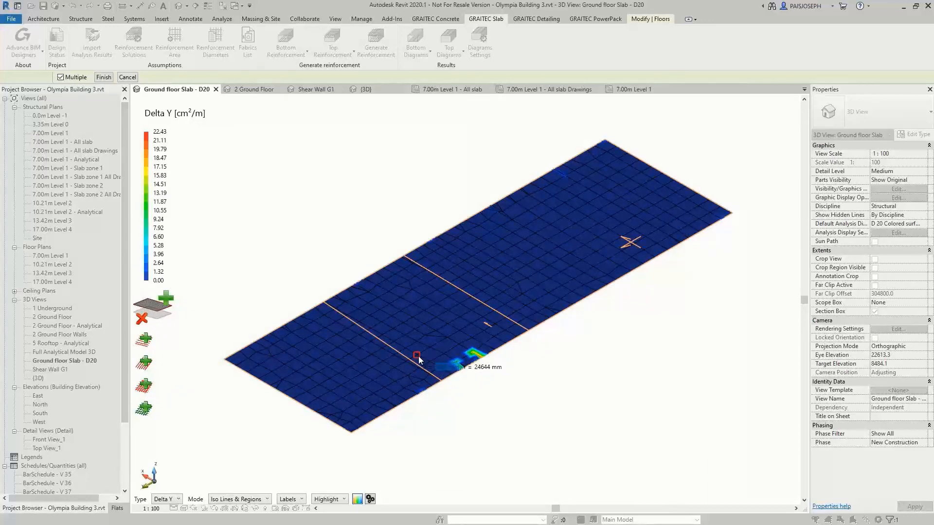
{"action": "left_click", "coordinate": [418, 355]}
{"action": "left_click", "coordinate": [506, 343]}
{"action": "left_click", "coordinate": [472, 325]}
{"action": "left_click", "coordinate": [418, 355]}
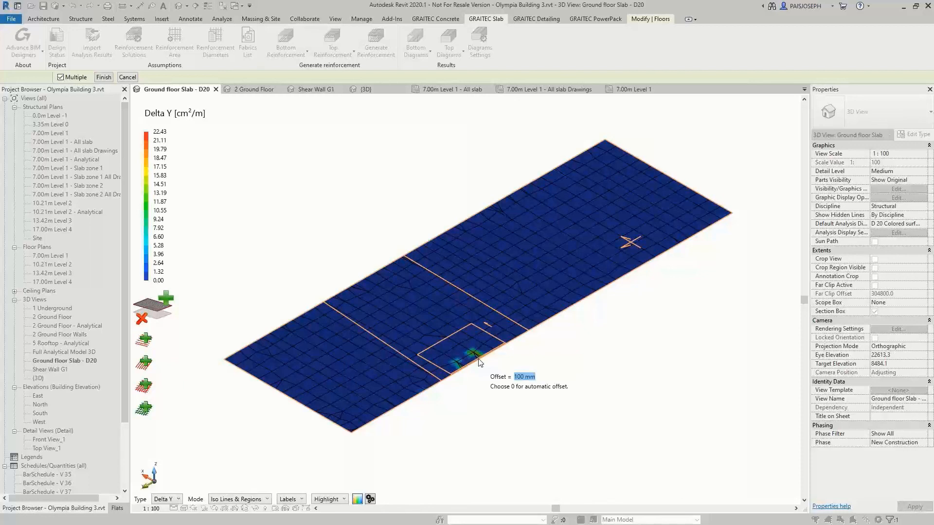
Give the Y-axis zone a 100 mm offset and 12 mm bars at 200 mm spacing, and finish to generate the bottom reinforcement
{"action": "left_click", "coordinate": [479, 361]}
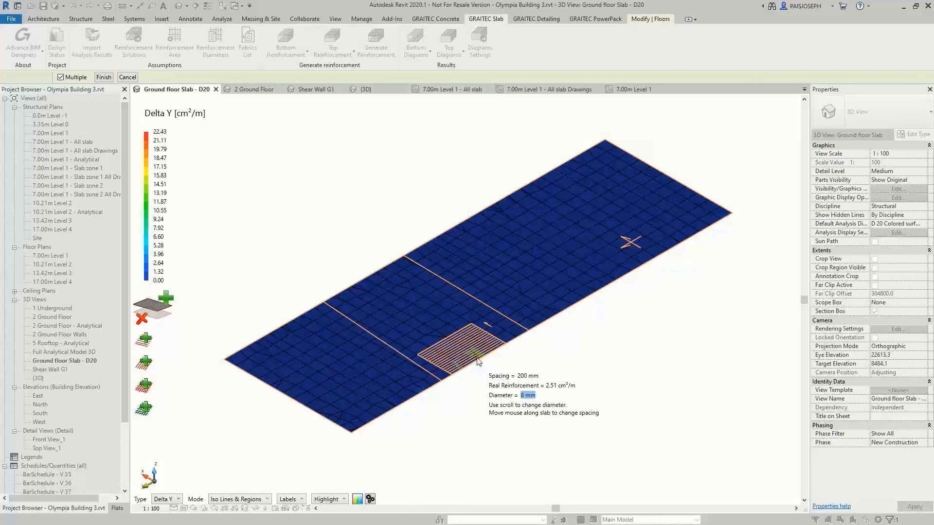
{"action": "scroll", "coordinate": [478, 361], "scroll_direction": "up", "scroll_amount": 1}
{"action": "left_click", "coordinate": [479, 361]}
{"action": "scroll", "coordinate": [478, 361], "scroll_direction": "up", "scroll_amount": 1}
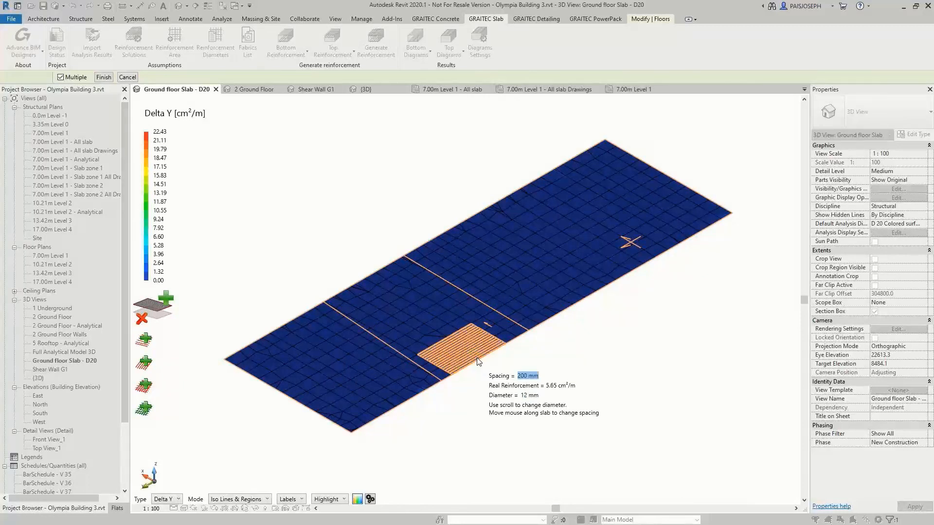
{"action": "left_click", "coordinate": [477, 359]}
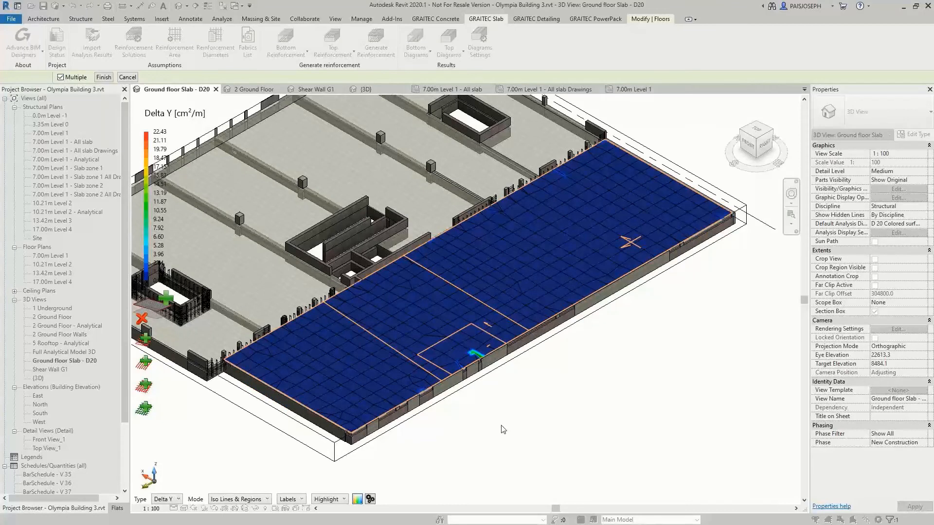
{"action": "left_click", "coordinate": [103, 78]}
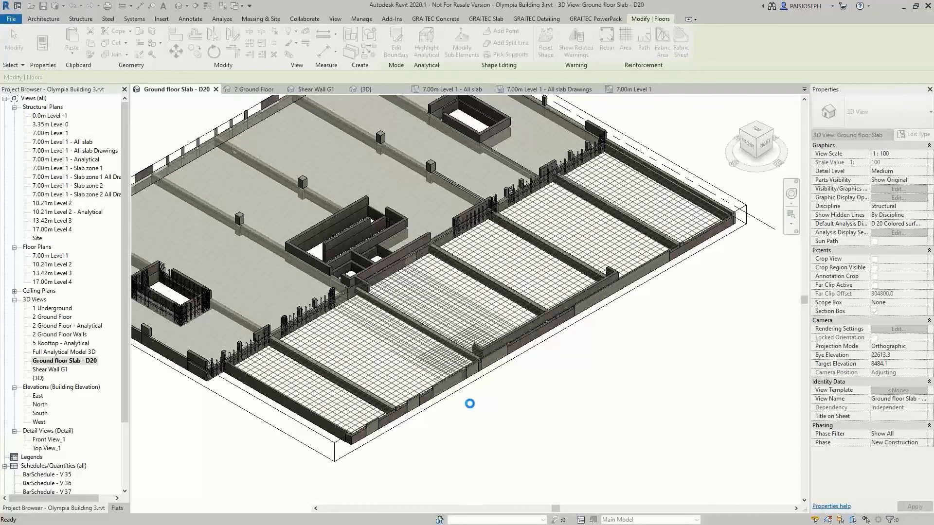
Inspect the properties of the generated rebar sets in the additional X-axis zone and the slab-wide zone
{"action": "left_click", "coordinate": [456, 317]}
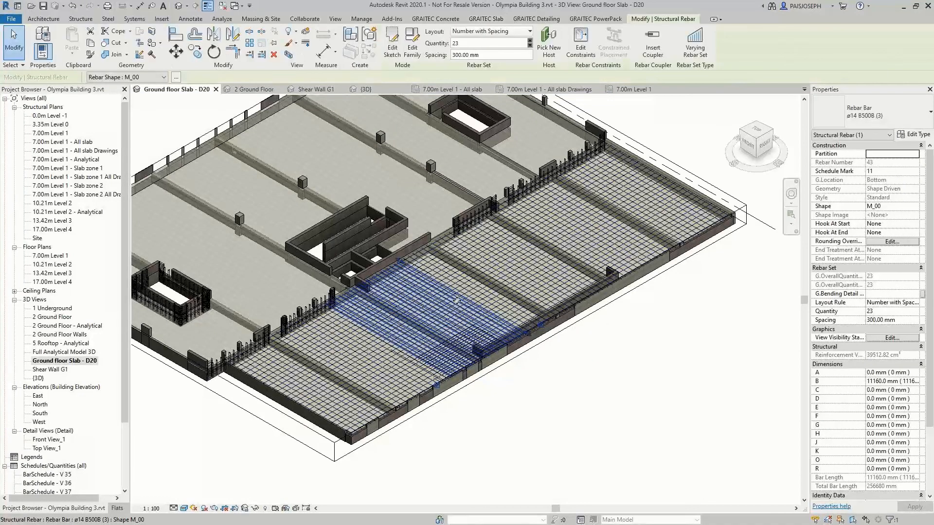
{"action": "left_click", "coordinate": [384, 374]}
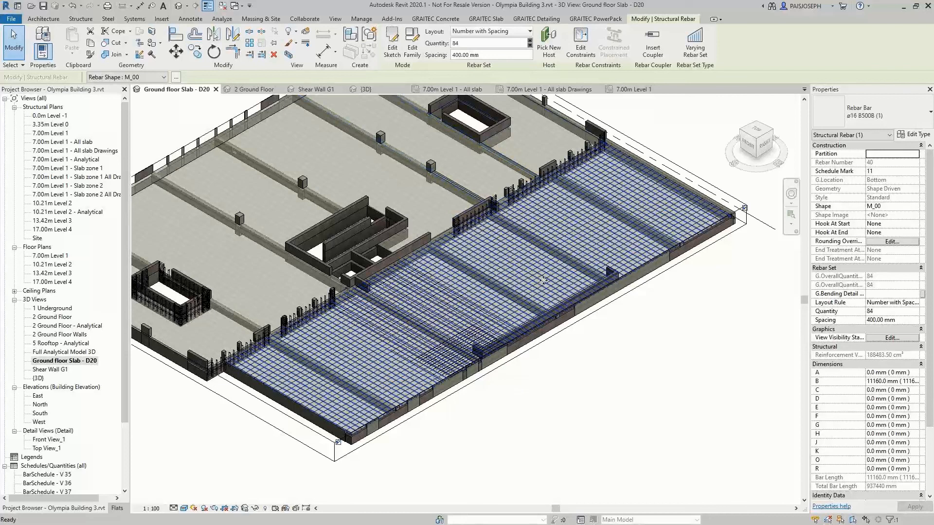
{"action": "left_click", "coordinate": [504, 409]}
{"action": "middle_click_drag", "start_coordinate": [504, 409], "coordinate": [557, 439]}
Configure floor D 16's reinforcement solution with the Fabrics pattern, 1 density layer and 80% minimum coverage, including a check of the fabrics parameters
{"action": "left_click", "coordinate": [137, 55]}
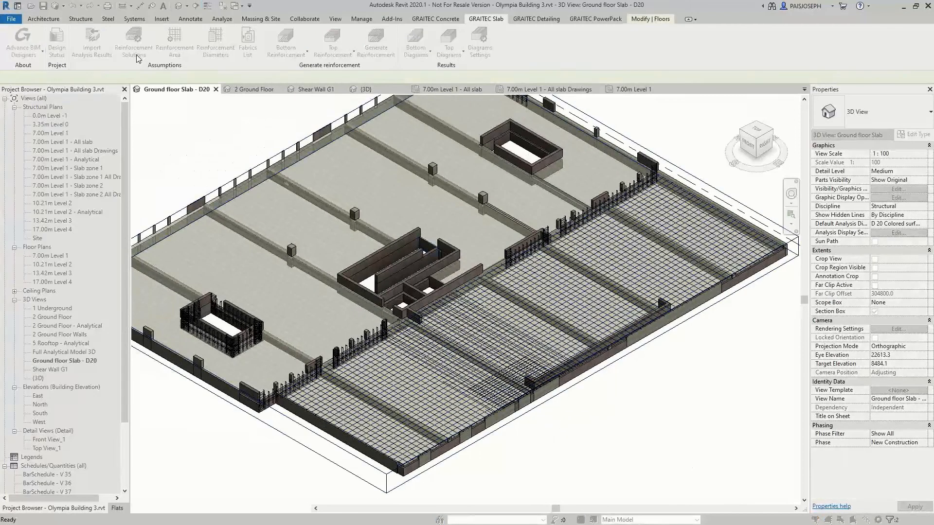
{"action": "left_click", "coordinate": [404, 188]}
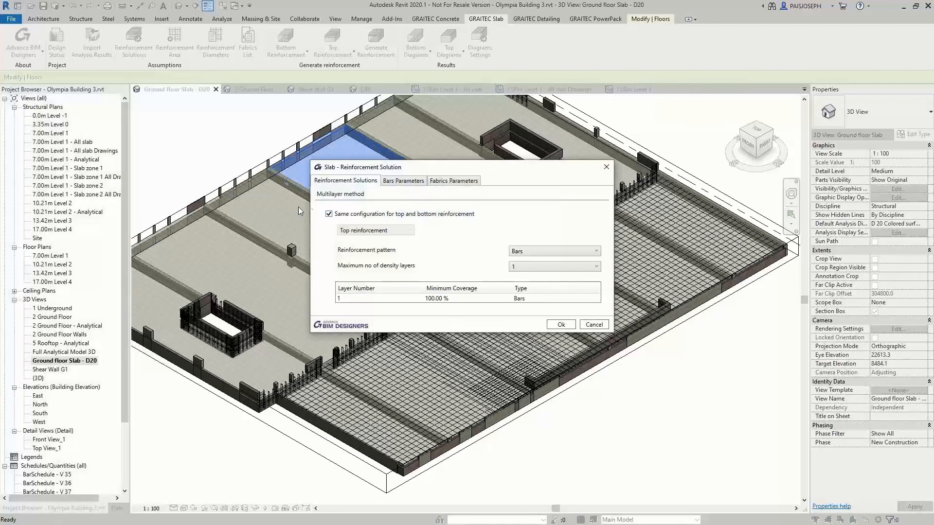
{"action": "left_click", "coordinate": [529, 253]}
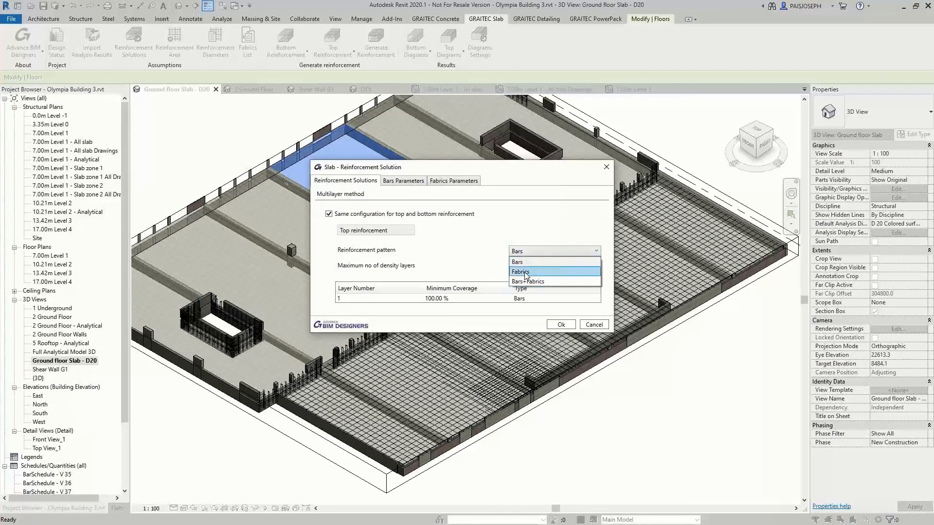
{"action": "left_click", "coordinate": [525, 274]}
{"action": "left_click", "coordinate": [518, 268]}
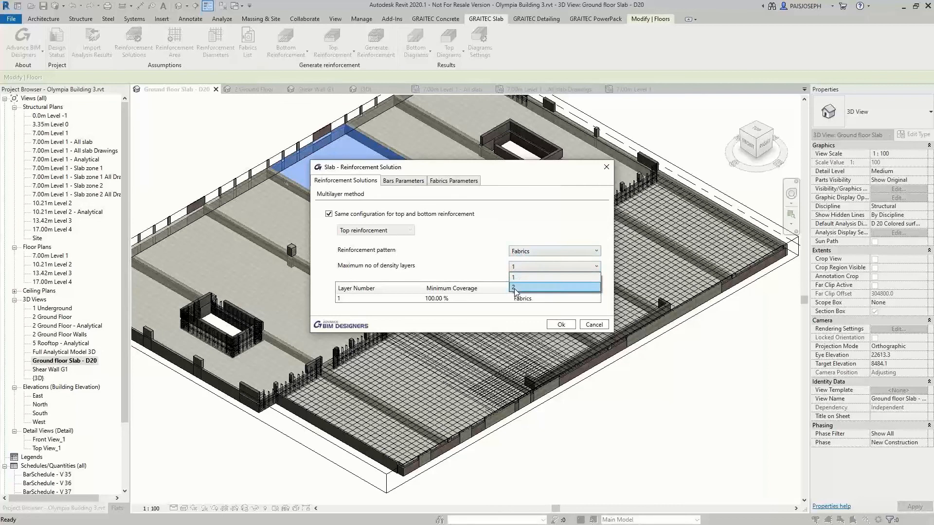
{"action": "left_click", "coordinate": [515, 278]}
{"action": "left_click", "coordinate": [454, 298]}
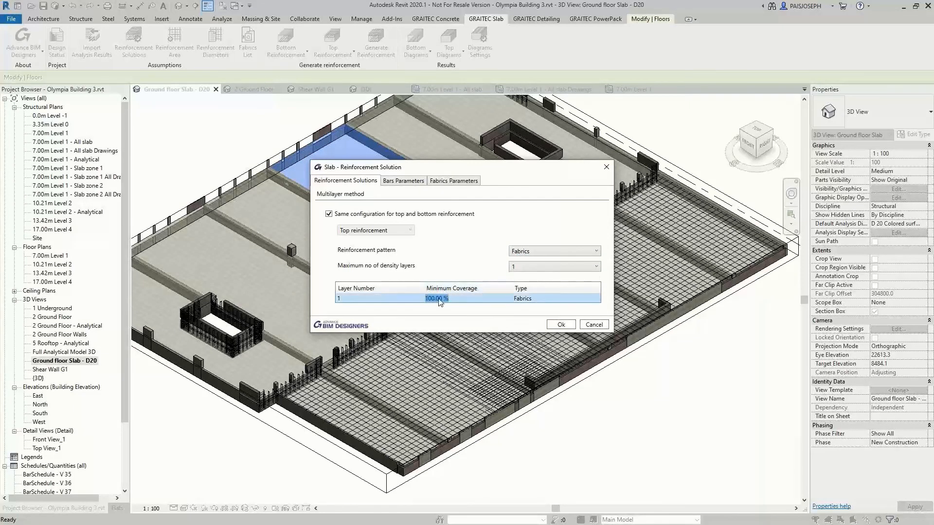
{"action": "type", "text": "80"}
{"action": "left_click", "coordinate": [451, 181]}
{"action": "left_click", "coordinate": [561, 292]}
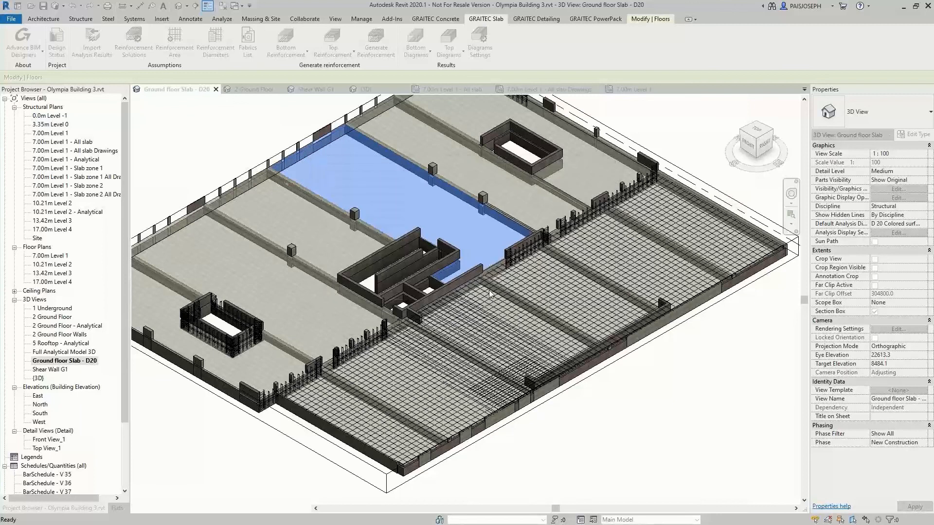
Accept the available fabrics in the Fabrics List and generate the fabric reinforcement for floor D 16
{"action": "left_click", "coordinate": [478, 20]}
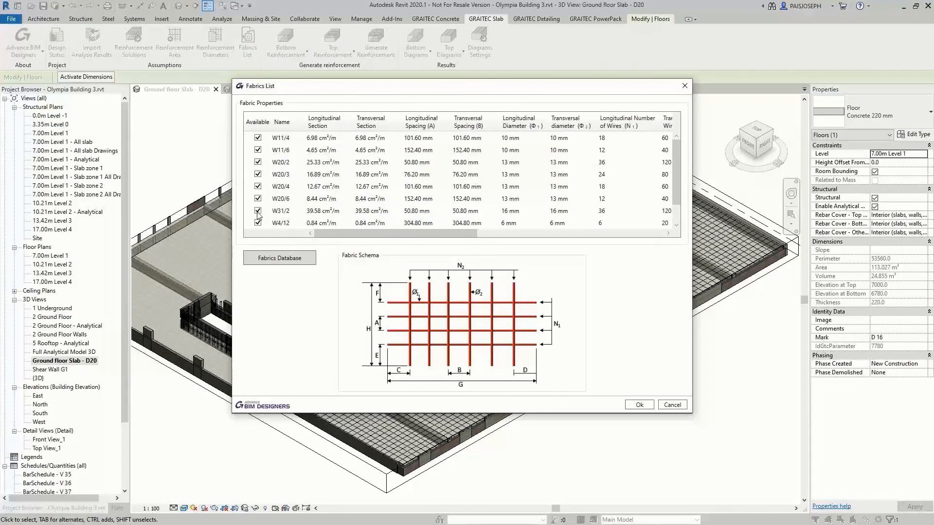
{"action": "left_click", "coordinate": [628, 406]}
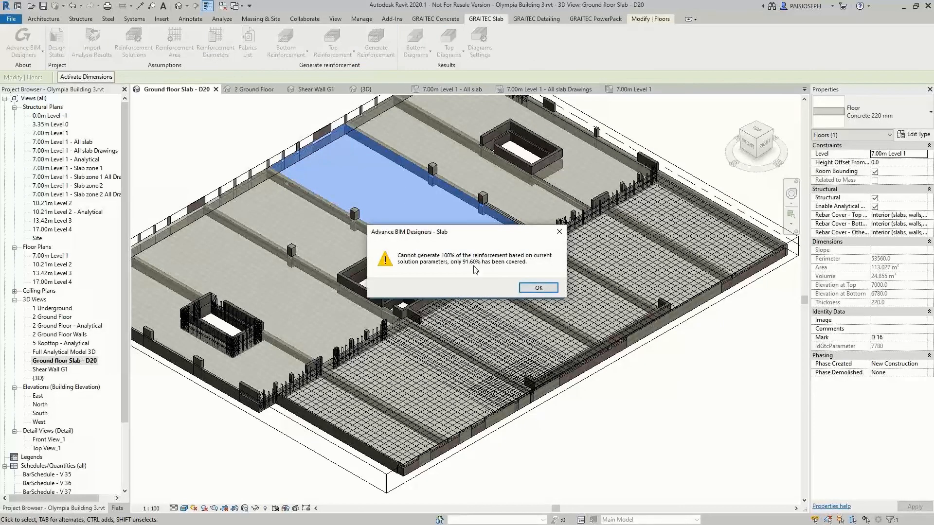
{"action": "left_click", "coordinate": [535, 288]}
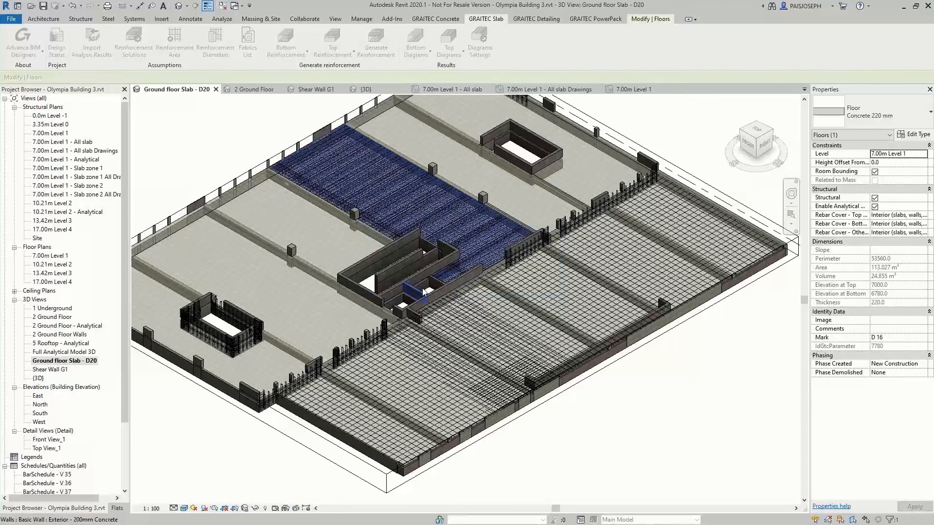
Inspect the properties of a generated fabric sheet beside the core walls in floor D 16
{"action": "scroll", "coordinate": [424, 234], "scroll_direction": "up", "scroll_amount": 4}
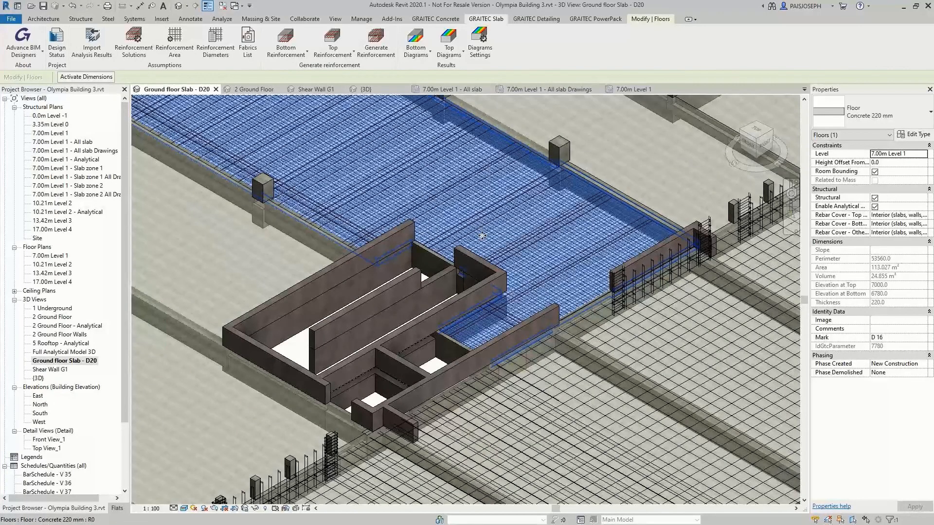
{"action": "key", "text": "Escape"}
{"action": "left_click", "coordinate": [526, 260]}
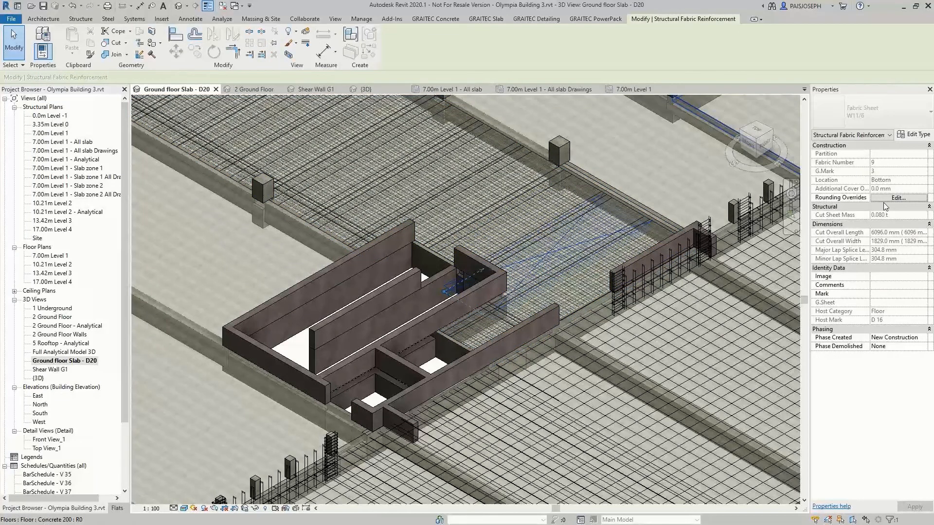
{"action": "key", "text": "Escape"}
{"action": "scroll", "coordinate": [381, 316], "scroll_direction": "down", "scroll_amount": 4}
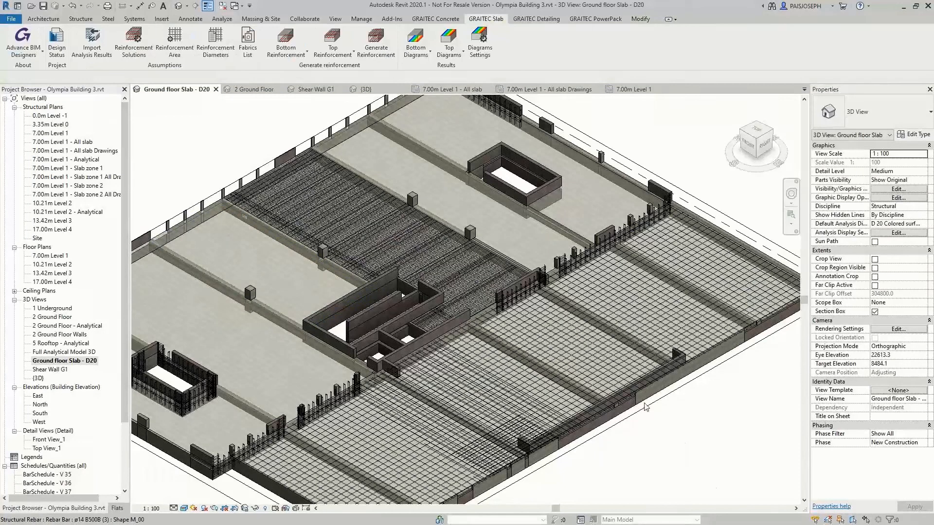
Set the reinforcement solution of floor D 17 to the Bars pattern with a maximum of 2 density layers
{"action": "left_click", "coordinate": [288, 290]}
{"action": "left_click", "coordinate": [486, 19]}
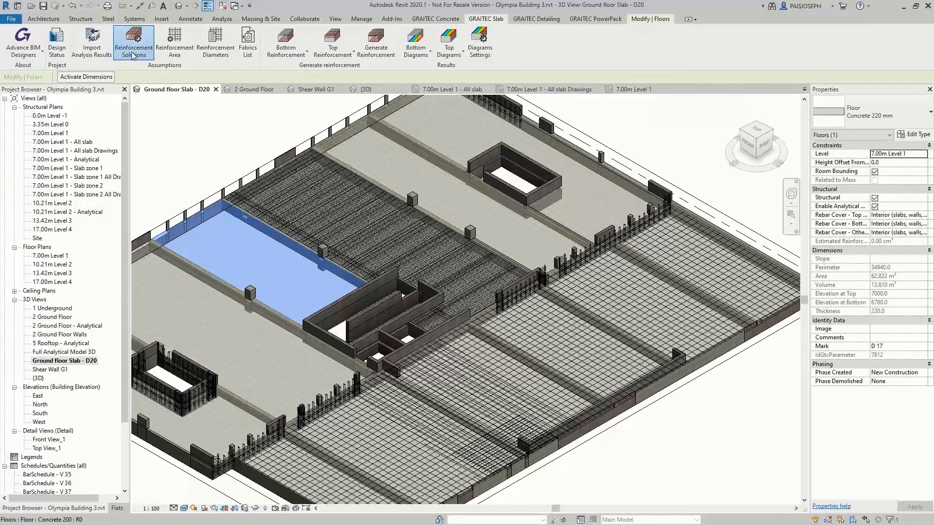
{"action": "left_click", "coordinate": [133, 43]}
{"action": "left_click", "coordinate": [526, 269]}
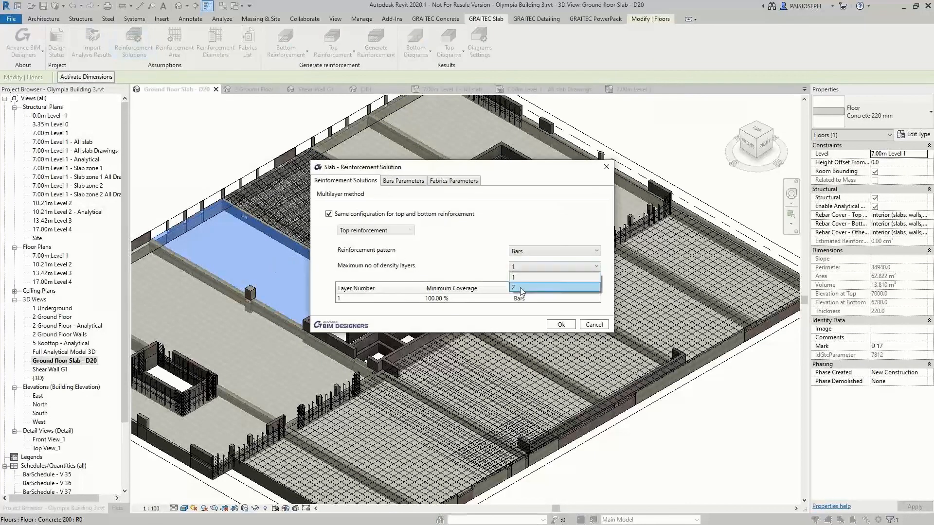
{"action": "left_click", "coordinate": [515, 263]}
{"action": "left_click", "coordinate": [535, 267]}
{"action": "left_click", "coordinate": [519, 285]}
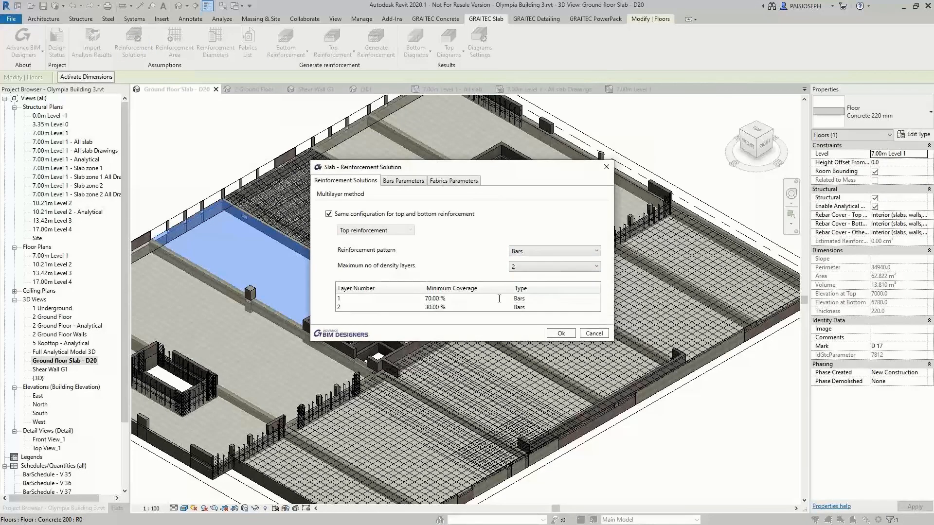
Set the global bar parameters for floor D 17 to a ø12 minimum diameter and 150 mm minimum spacing, and apply the solution
{"action": "left_click", "coordinate": [389, 180]}
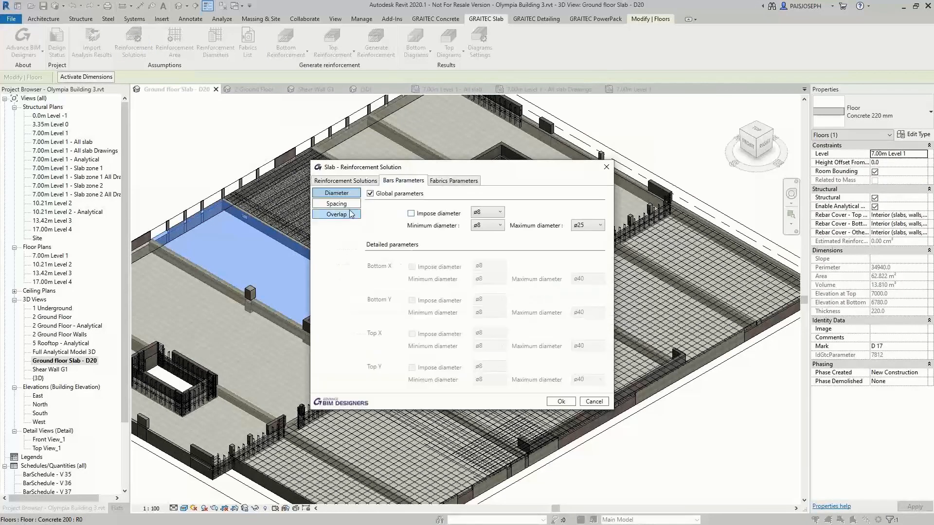
{"action": "left_click", "coordinate": [486, 226]}
{"action": "left_click", "coordinate": [486, 267]}
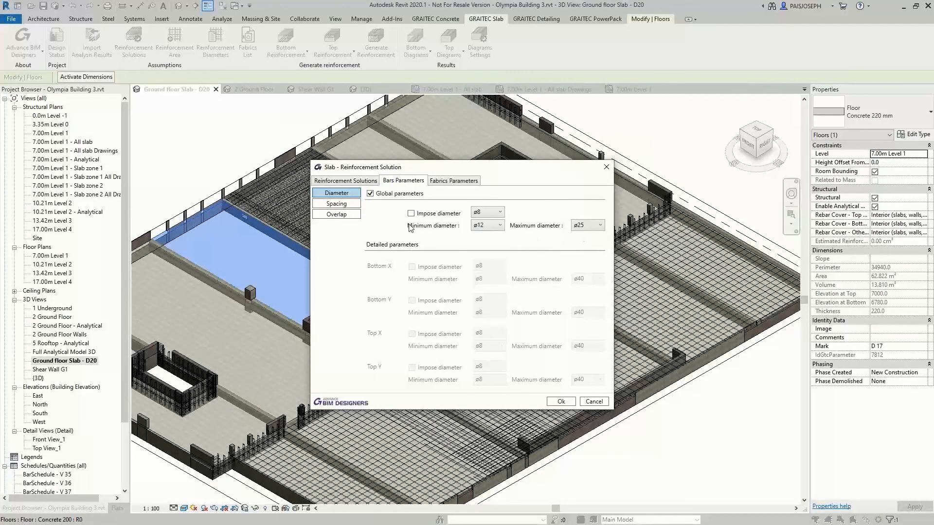
{"action": "left_click", "coordinate": [337, 203]}
{"action": "left_click_drag", "start_coordinate": [502, 228], "coordinate": [437, 236]}
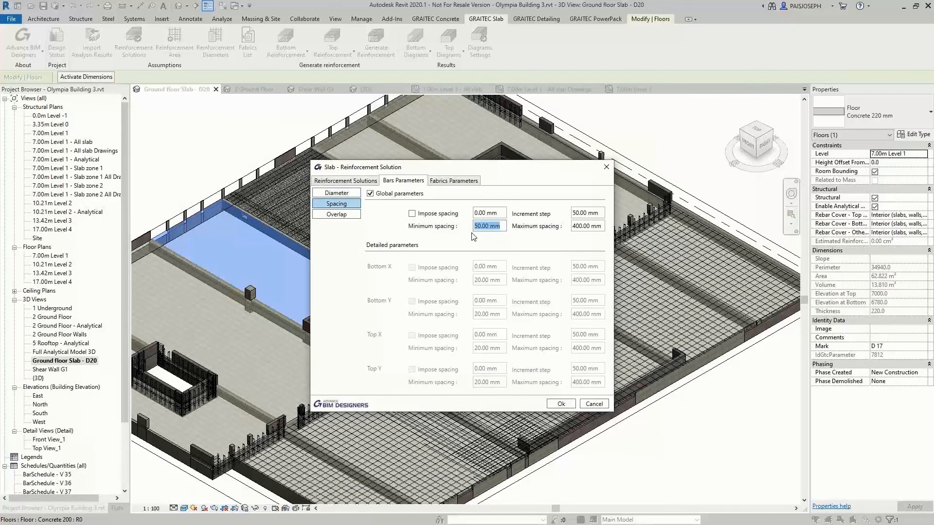
{"action": "type", "text": "150"}
{"action": "left_click", "coordinate": [563, 404]}
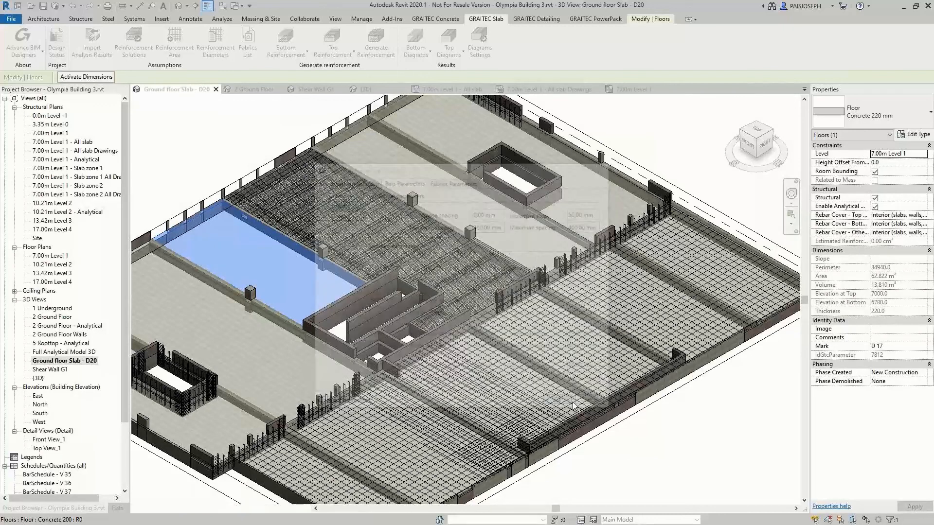
Add the two unreinforced floors beyond the densely reinforced slab to the selection and generate reinforcement for all three floors
{"action": "left_click", "coordinate": [459, 144], "text": "ctrl"}
{"action": "left_click", "coordinate": [477, 19]}
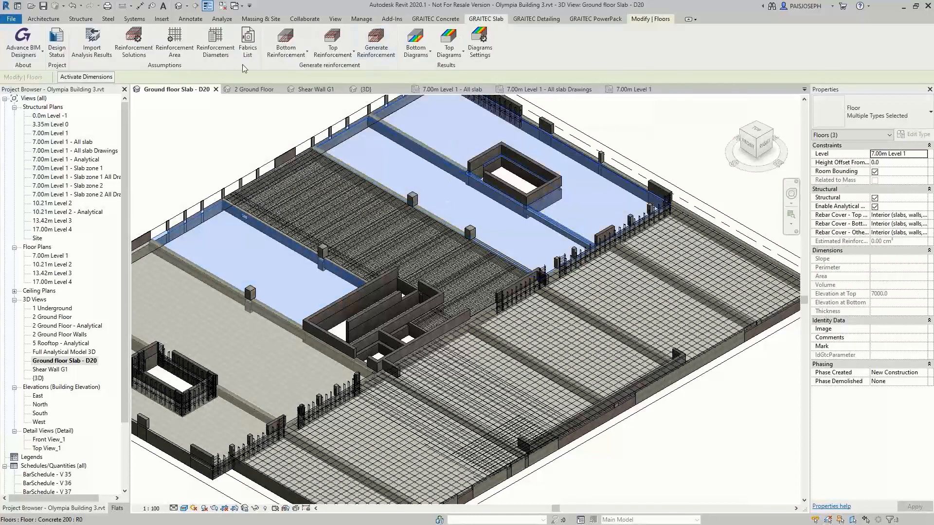
{"action": "left_click", "coordinate": [383, 51]}
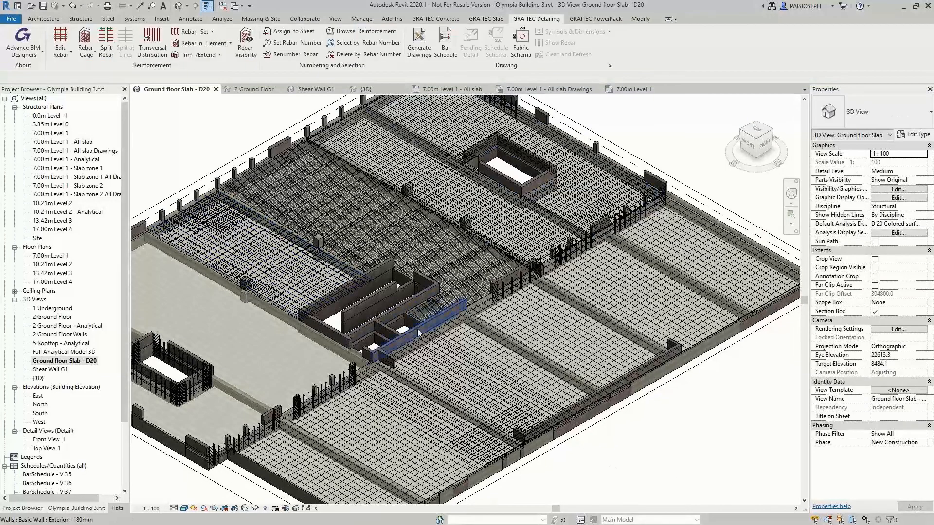
Set the 3D view's detail level to Fine and examine the generated bars in floor D 17
{"action": "middle_click_drag", "start_coordinate": [227, 272], "coordinate": [407, 314]}
{"action": "scroll", "coordinate": [406, 316], "scroll_direction": "up", "scroll_amount": 6}
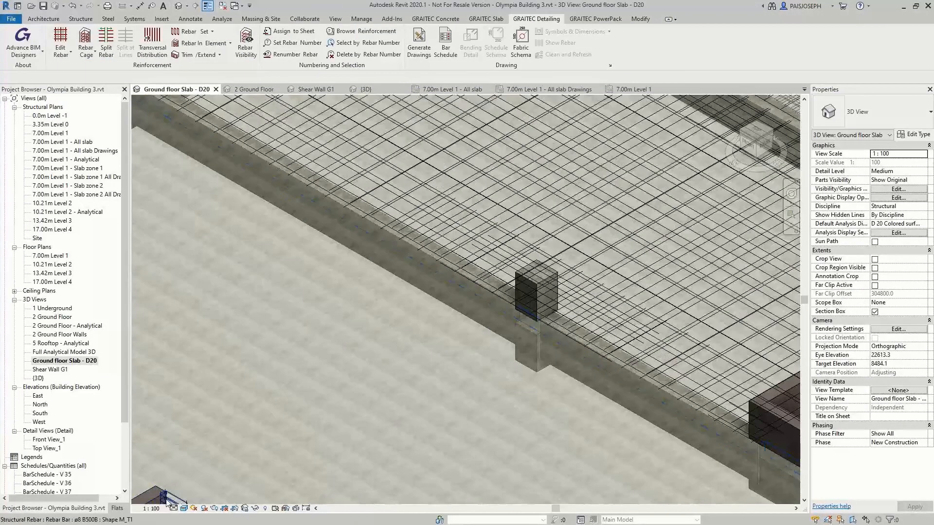
{"action": "left_click", "coordinate": [174, 508]}
{"action": "left_click", "coordinate": [187, 497]}
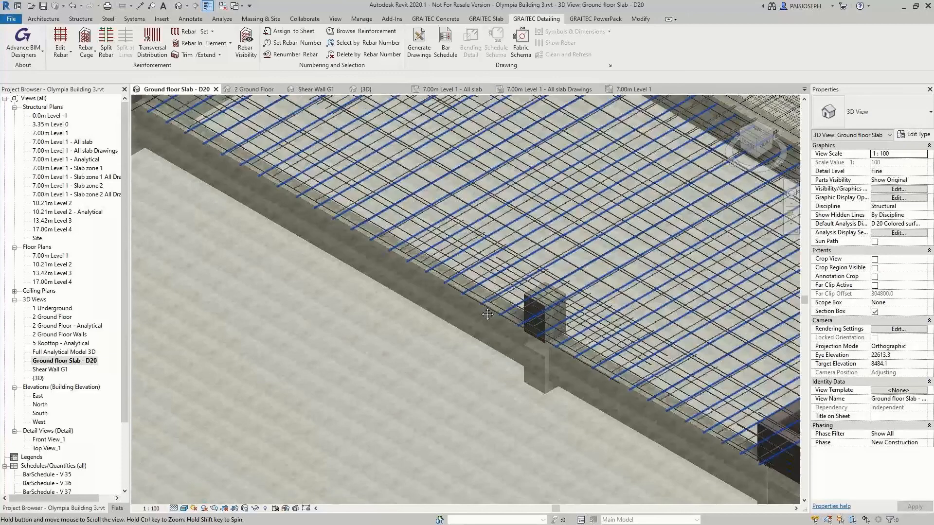
{"action": "scroll", "coordinate": [618, 342], "scroll_direction": "down", "scroll_amount": 5}
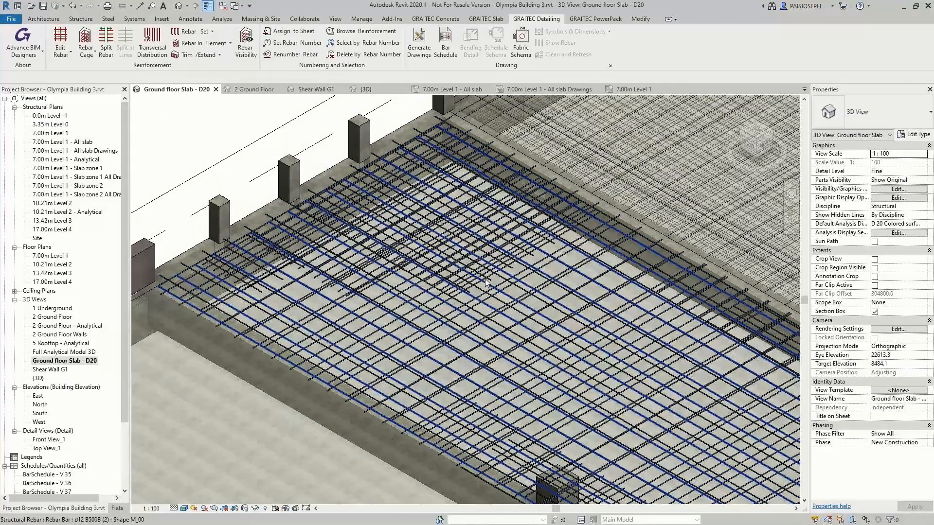
{"action": "middle_click_drag", "start_coordinate": [486, 282], "coordinate": [258, 290]}
{"action": "middle_click_drag", "start_coordinate": [598, 359], "coordinate": [267, 217]}
{"action": "middle_click_drag", "start_coordinate": [521, 341], "coordinate": [484, 301]}
{"action": "scroll", "coordinate": [483, 302], "scroll_direction": "down", "scroll_amount": 4}
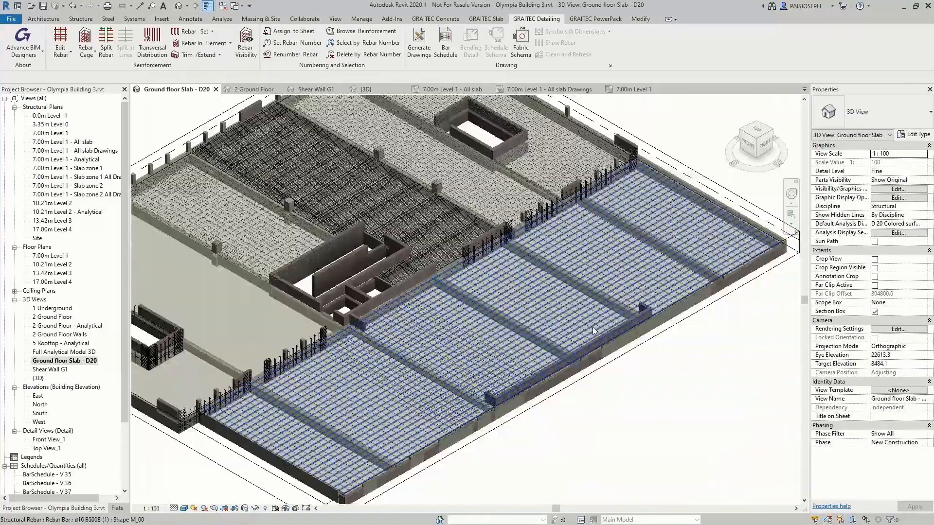
Start splitting the ø16 bottom rebar set of the long front slab by maximum length, with a maximum split length of 10000 mm
{"action": "scroll", "coordinate": [593, 331], "scroll_direction": "up", "scroll_amount": 3}
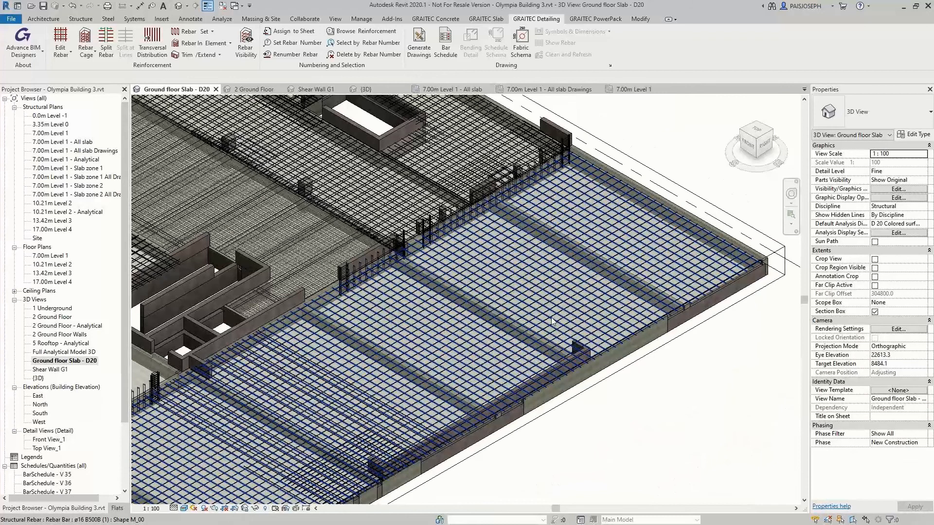
{"action": "left_click", "coordinate": [552, 321]}
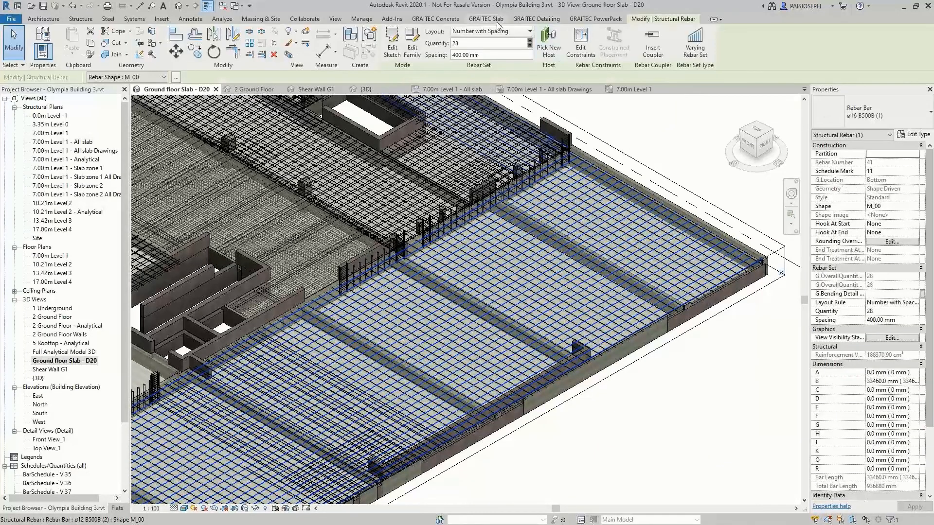
{"action": "left_click", "coordinate": [536, 18]}
{"action": "left_click", "coordinate": [105, 55]}
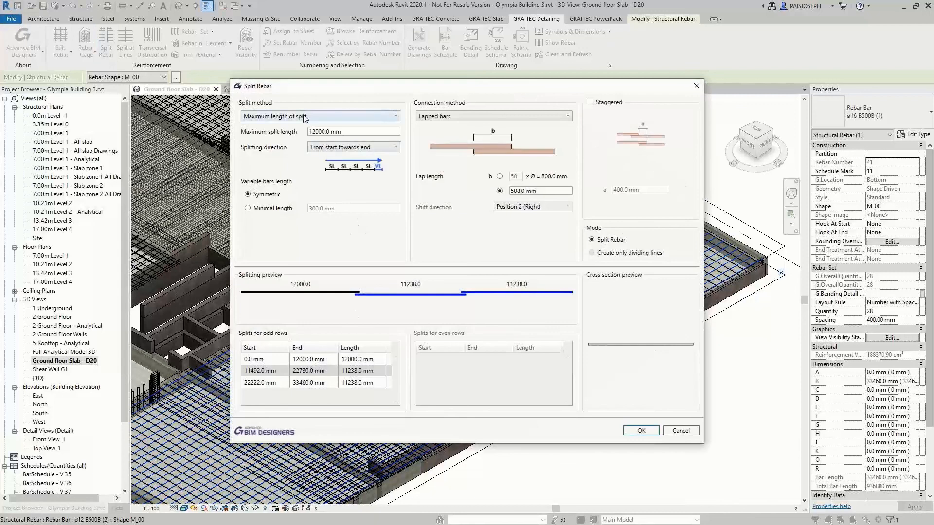
{"action": "left_click", "coordinate": [305, 118]}
{"action": "left_click", "coordinate": [321, 139]}
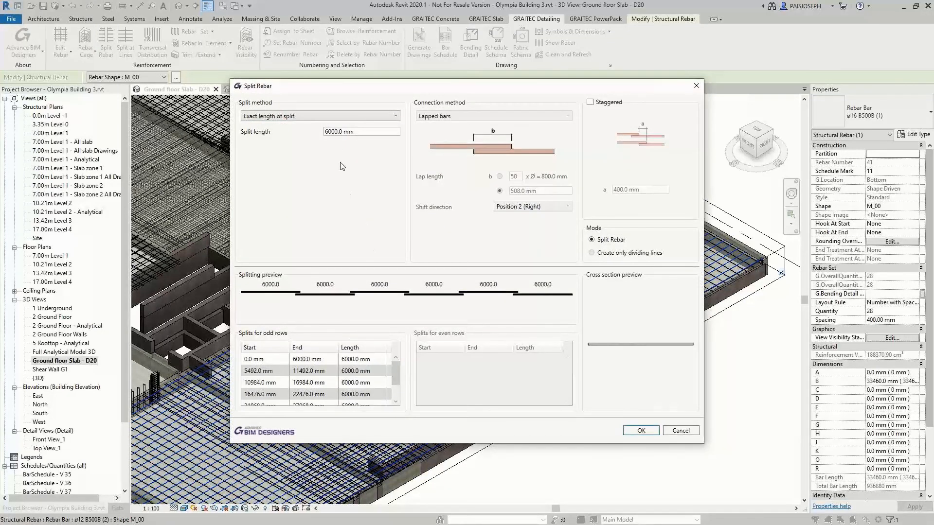
{"action": "left_click", "coordinate": [330, 116]}
{"action": "left_click", "coordinate": [330, 128]}
{"action": "left_click_drag", "start_coordinate": [352, 131], "coordinate": [300, 135]}
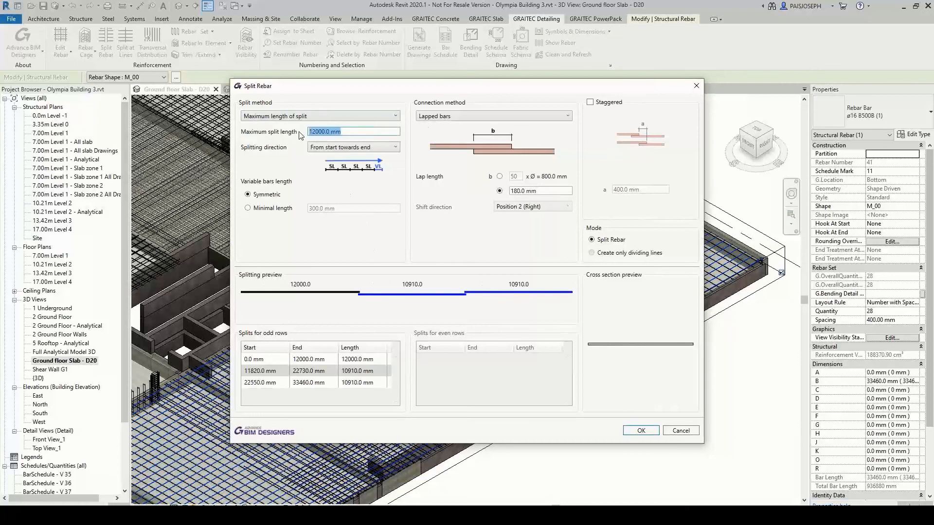
{"action": "type", "text": "10000"}
{"action": "key", "text": "Tab"}
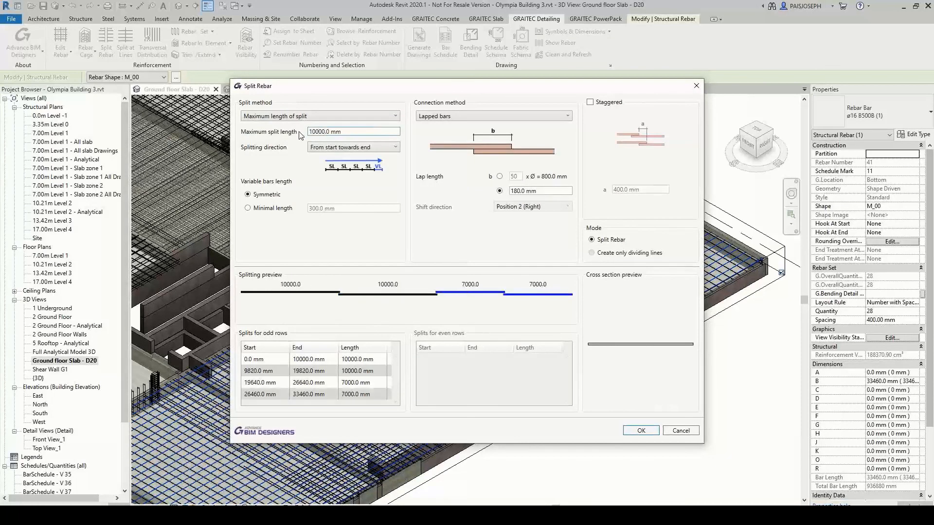
Use cranked bars as the connection method with a lap length of 45 x Ø and an offset length of 45 mm, and apply the split
{"action": "left_click", "coordinate": [445, 119]}
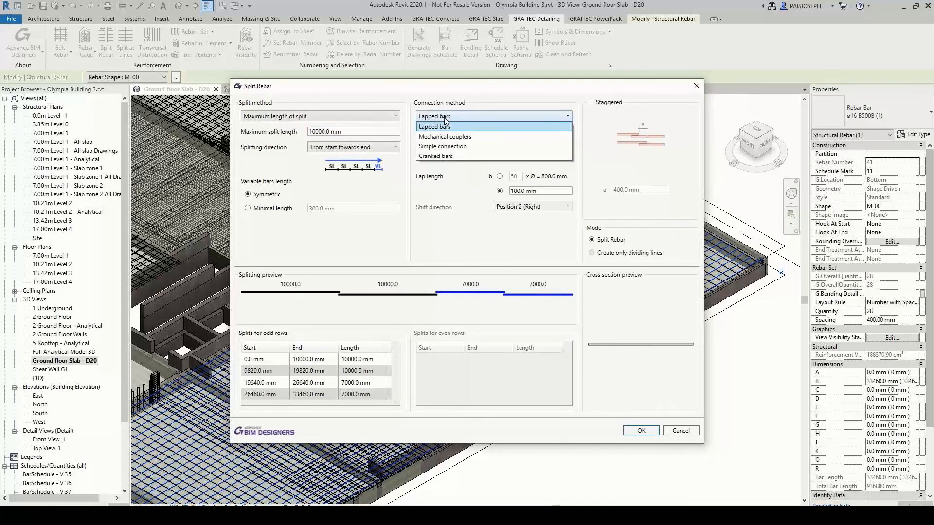
{"action": "left_click", "coordinate": [440, 160]}
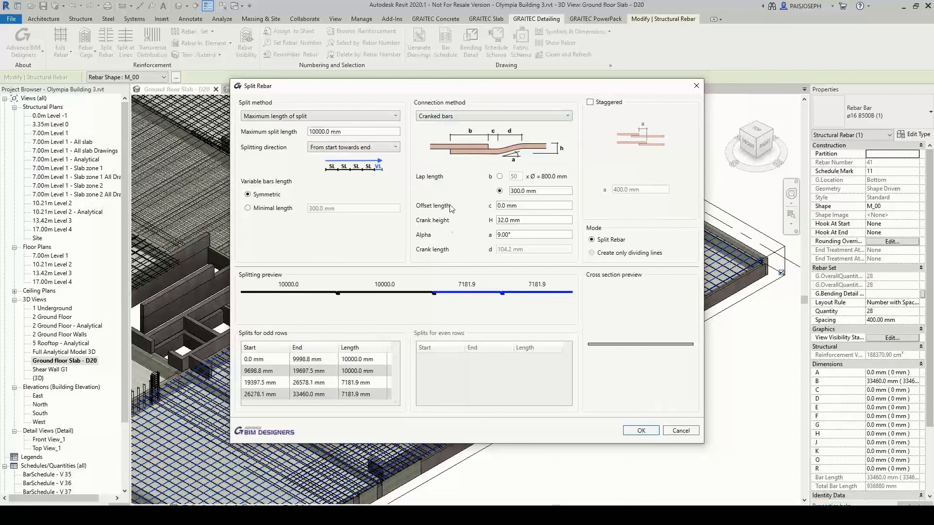
{"action": "left_click", "coordinate": [500, 177]}
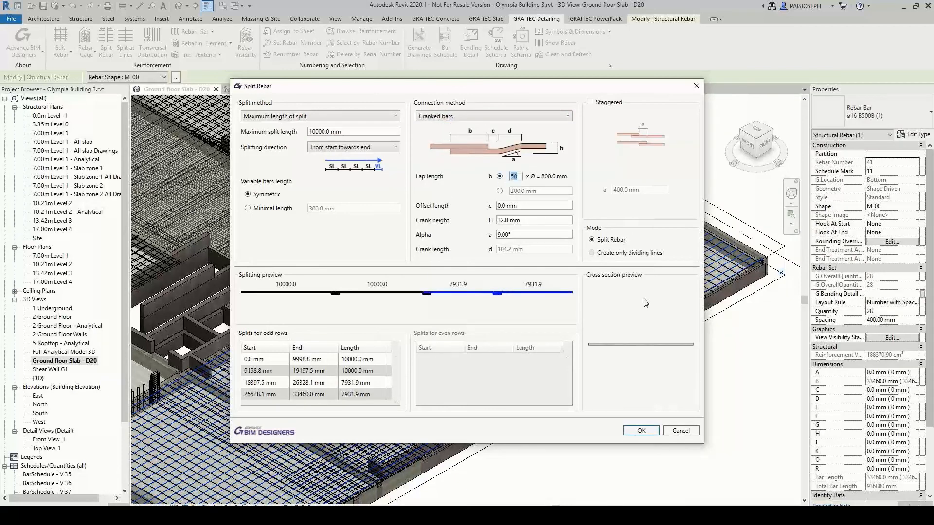
{"action": "type", "text": "45"}
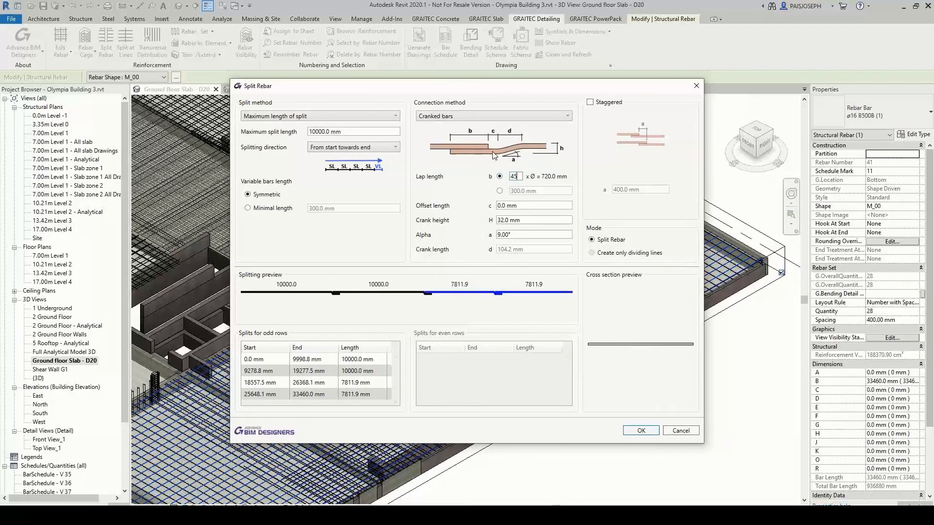
{"action": "left_click", "coordinate": [511, 206]}
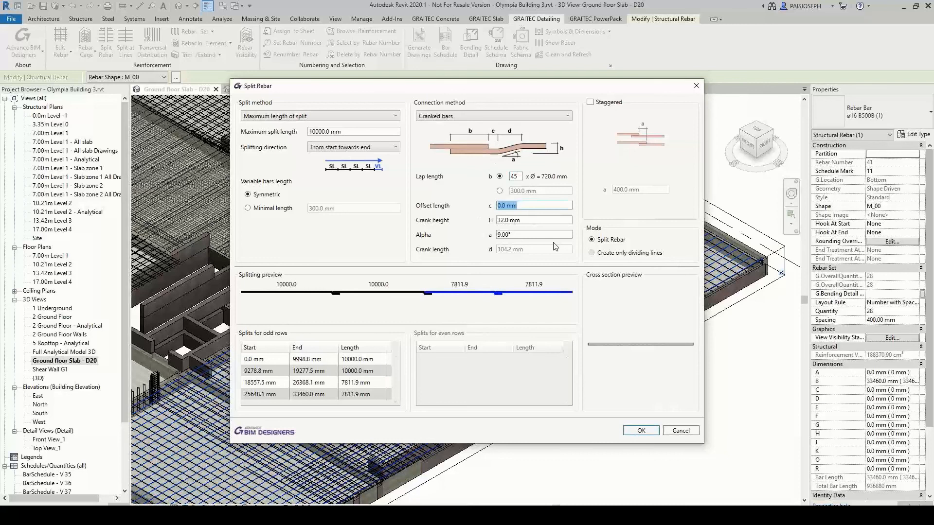
{"action": "type", "text": "45"}
{"action": "left_click", "coordinate": [641, 431]}
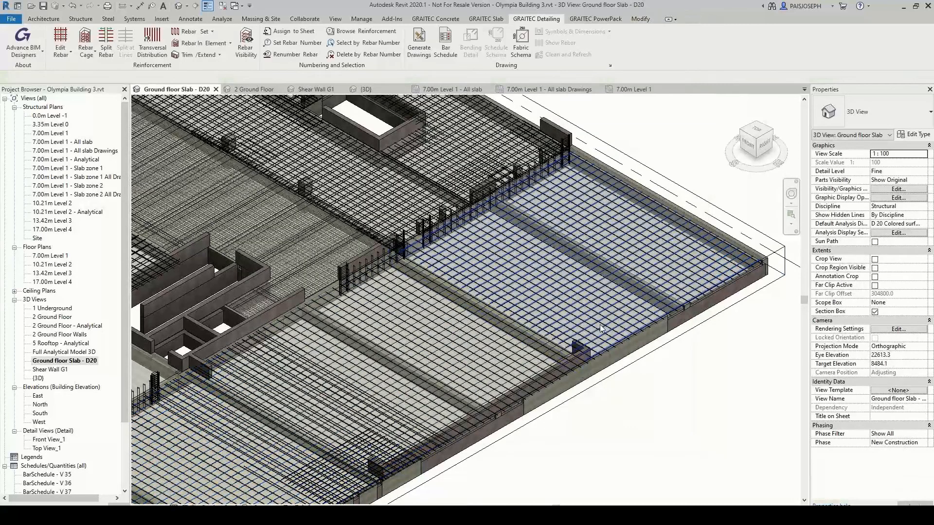
Examine the cranked laps of the split bars where they cross the beam in the front slab
{"action": "scroll", "coordinate": [547, 339], "scroll_direction": "up", "scroll_amount": 4}
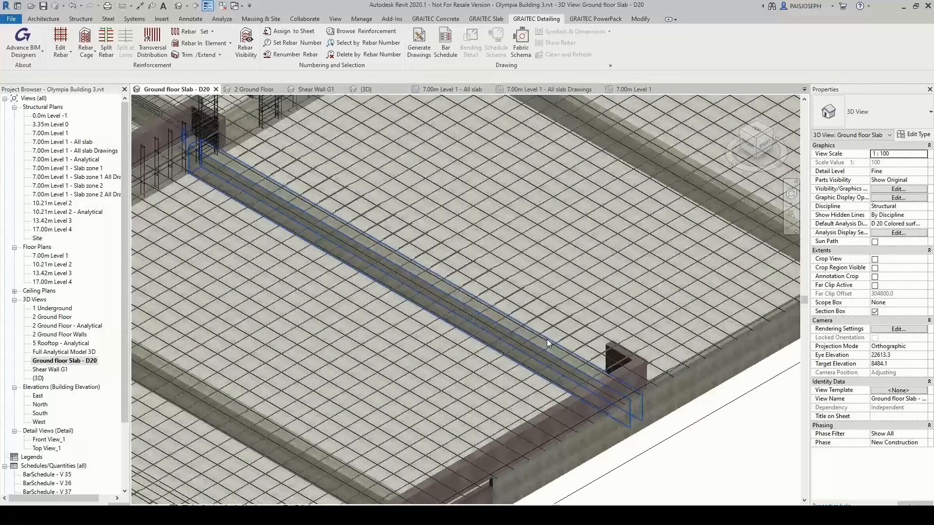
{"action": "scroll", "coordinate": [546, 339], "scroll_direction": "up", "scroll_amount": 4}
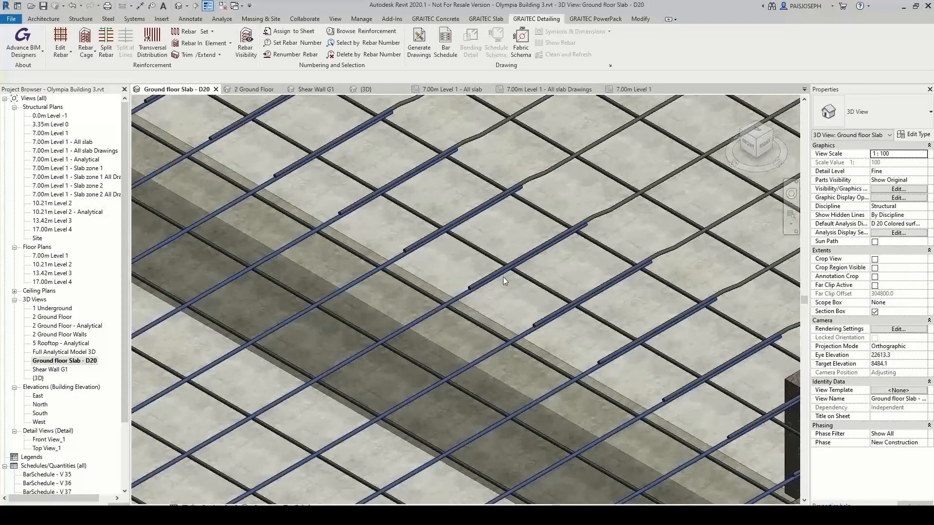
{"action": "scroll", "coordinate": [490, 292], "scroll_direction": "down", "scroll_amount": 5}
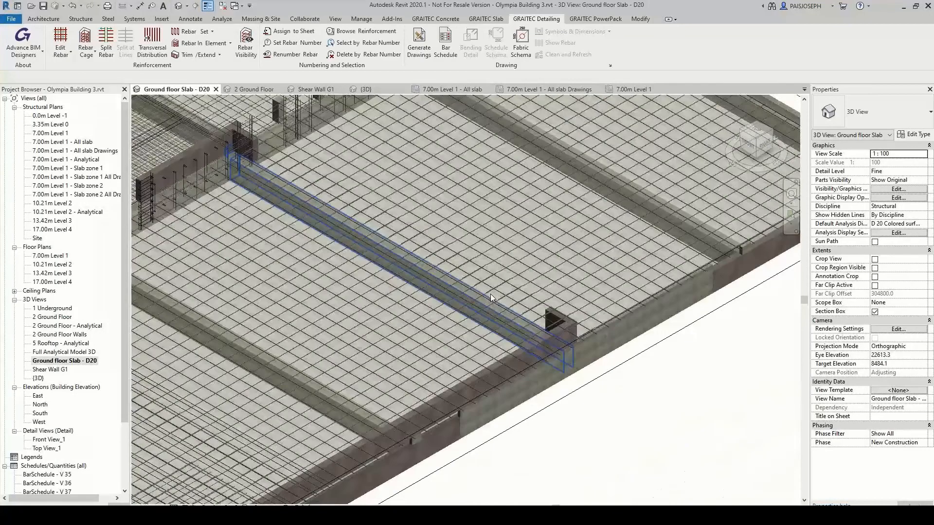
{"action": "scroll", "coordinate": [490, 294], "scroll_direction": "down", "scroll_amount": 2}
{"action": "middle_click", "coordinate": [602, 423]}
{"action": "middle_click", "coordinate": [602, 423]}
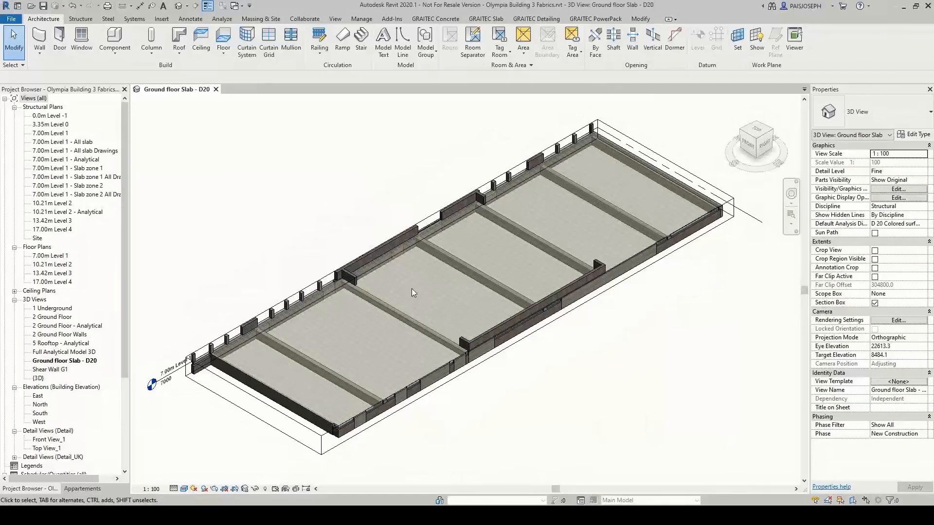
Open the Fabrics List for floor D 20 in the Olympia Building 3 Fabrics project and accept the available fabrics
{"action": "left_click", "coordinate": [485, 18]}
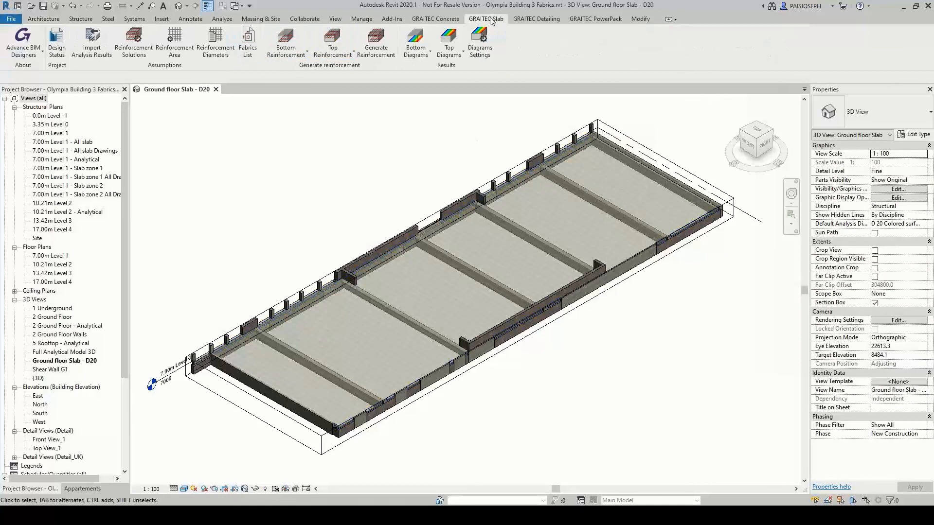
{"action": "left_click", "coordinate": [267, 58]}
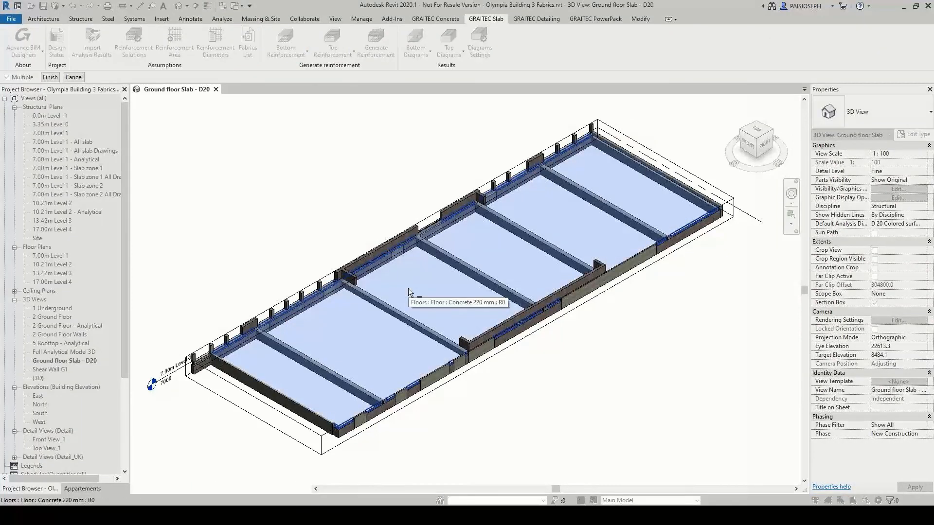
{"action": "left_click", "coordinate": [408, 290]}
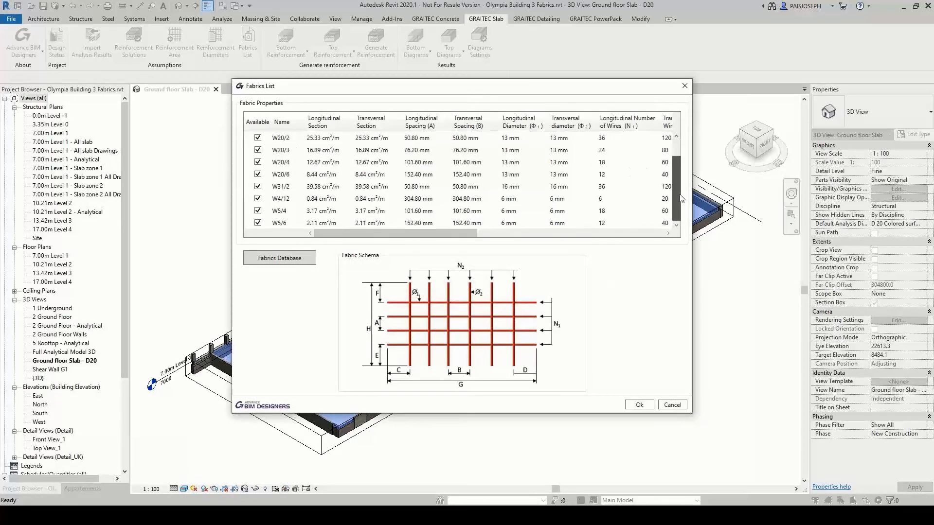
{"action": "left_click", "coordinate": [639, 405]}
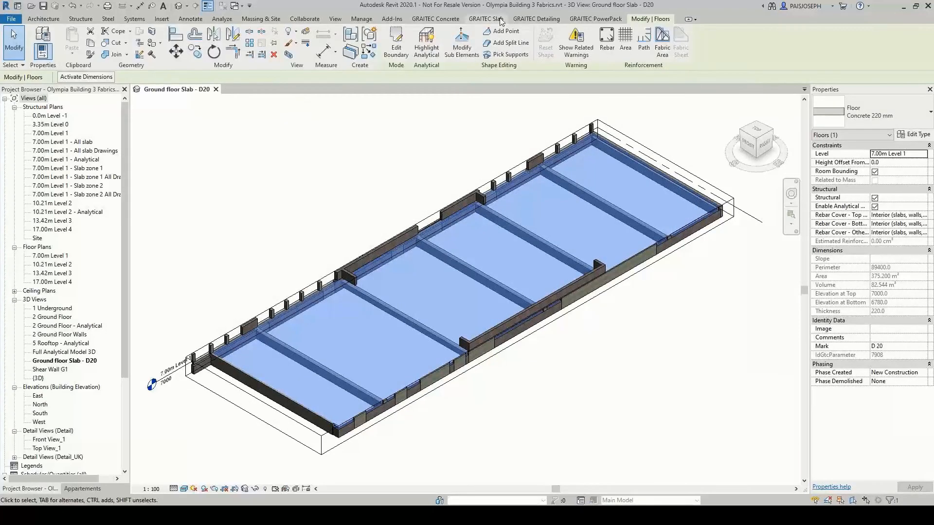
Start the bottom reinforcement zones for floor D 20 and add a fabric zone covering the entire slab
{"action": "left_click", "coordinate": [501, 20]}
{"action": "left_click", "coordinate": [286, 42]}
{"action": "left_click", "coordinate": [280, 73]}
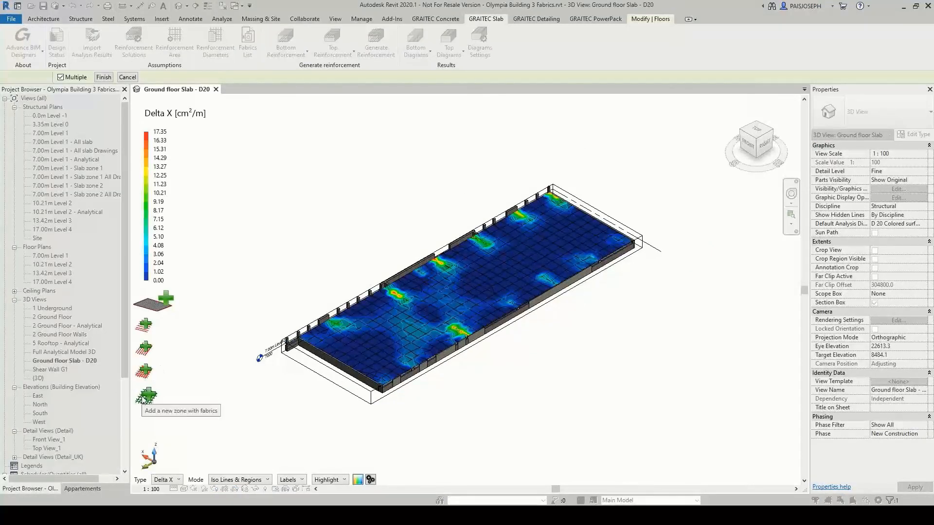
{"action": "left_click", "coordinate": [144, 396]}
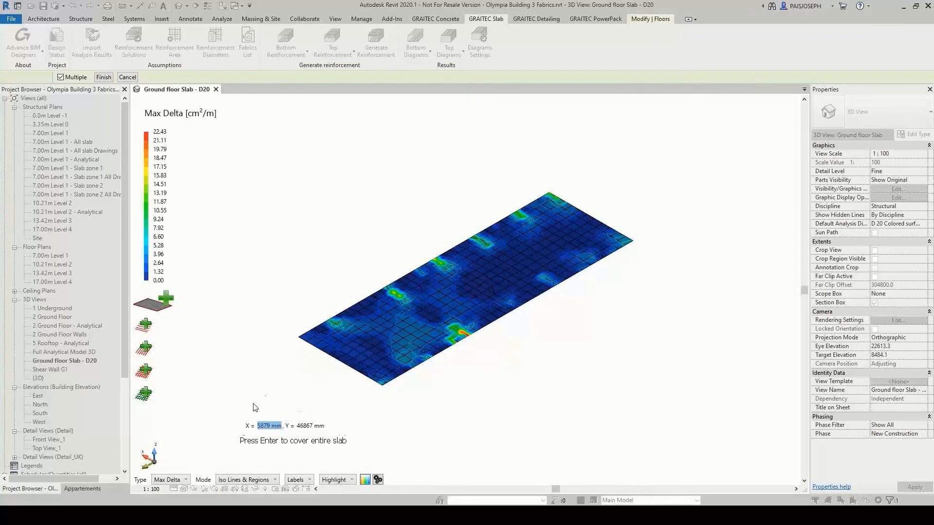
{"action": "key", "text": "Return"}
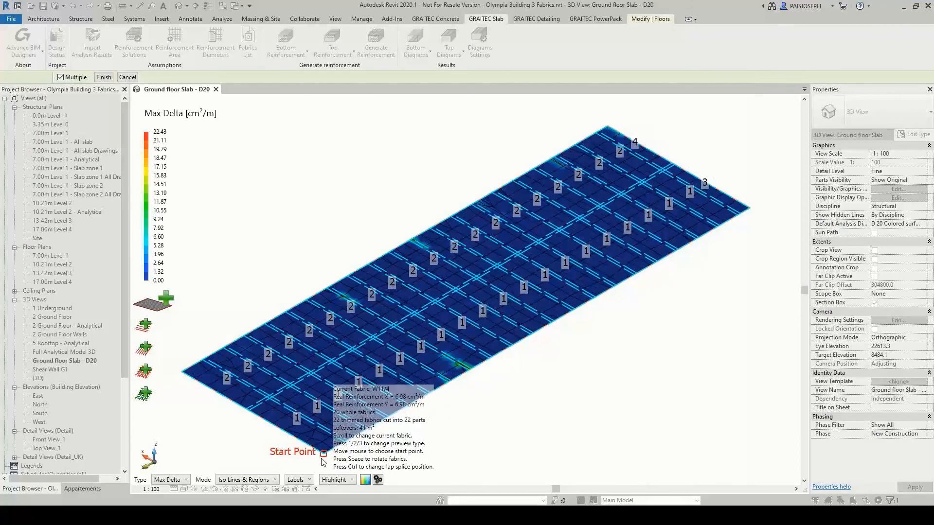
Try rotated W11/4 fabric layouts and different lap splice positions, and place the zone with the sheets aligned in two rows
{"action": "key", "text": "space"}
{"action": "key", "text": "space"}
{"action": "key", "text": "ctrl"}
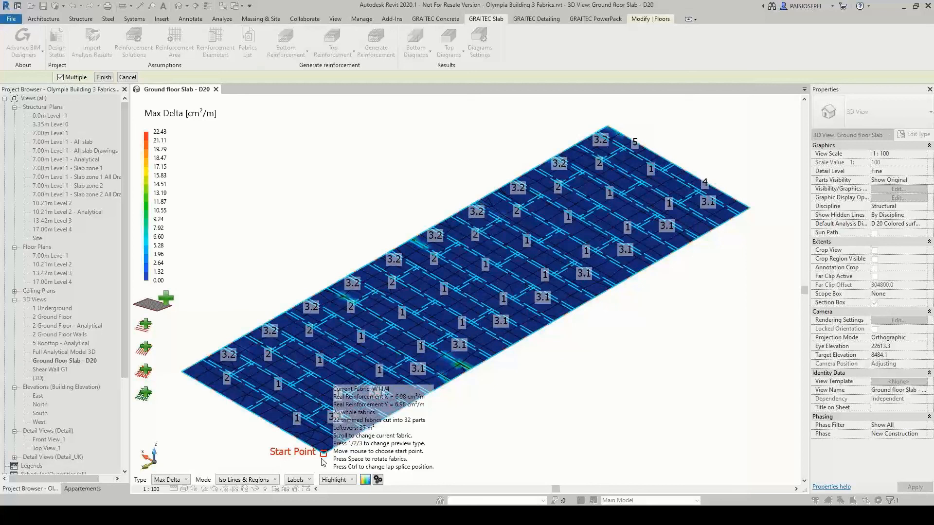
{"action": "key", "text": "ctrl"}
{"action": "key", "text": "ctrl"}
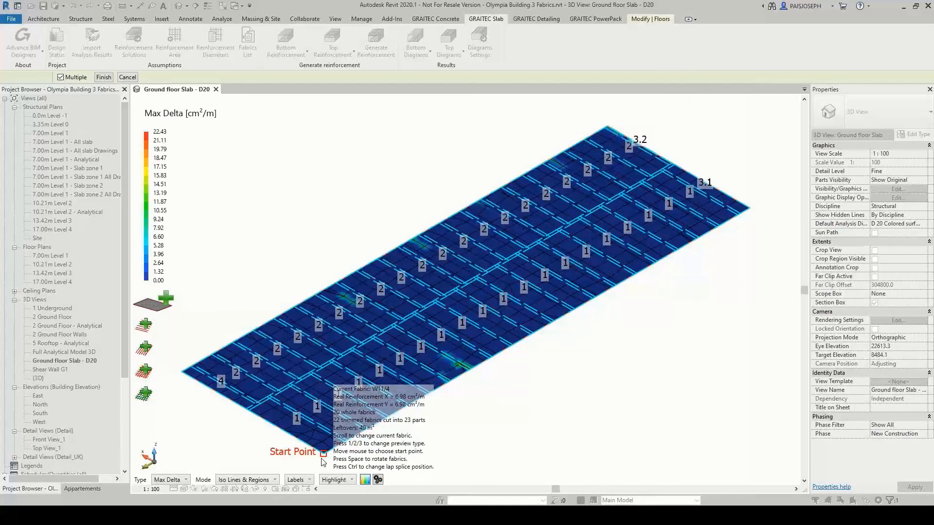
{"action": "key", "text": "ctrl"}
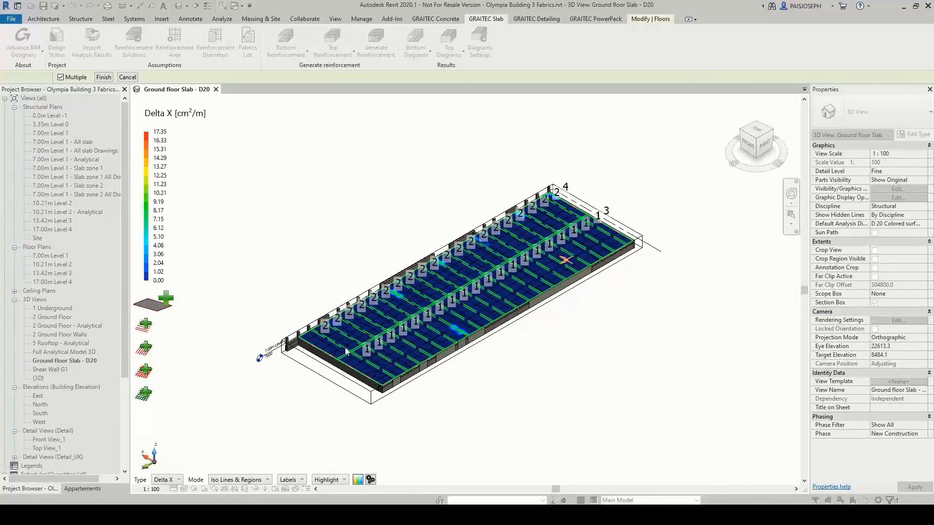
Check the zone's bottom fabric layout and finish the zone definition to generate the W11/4 sheets in the slab
{"action": "mouse_move", "coordinate": [365, 351]}
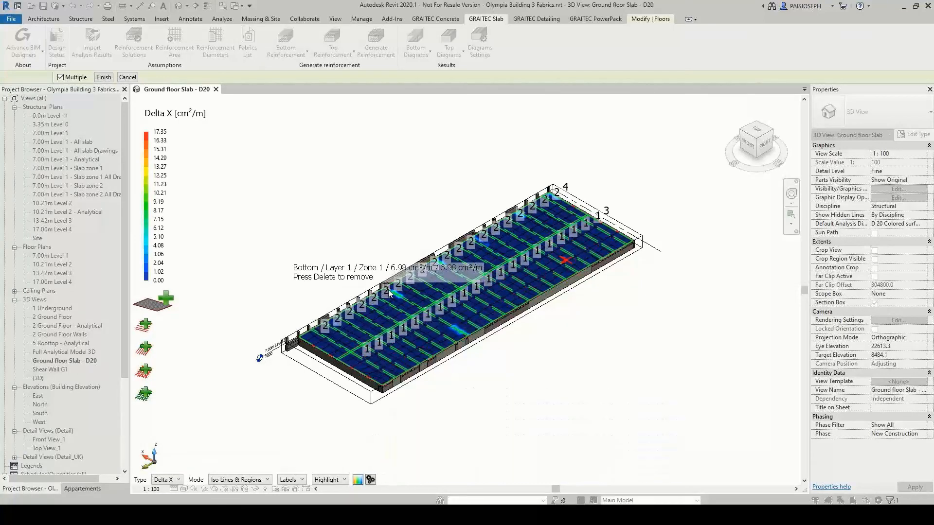
{"action": "mouse_move", "coordinate": [388, 295]}
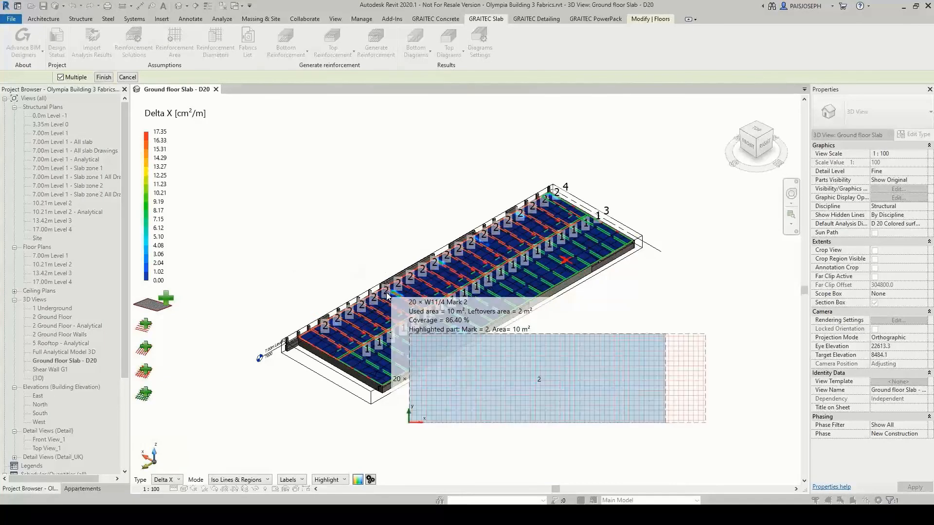
{"action": "left_click", "coordinate": [108, 79]}
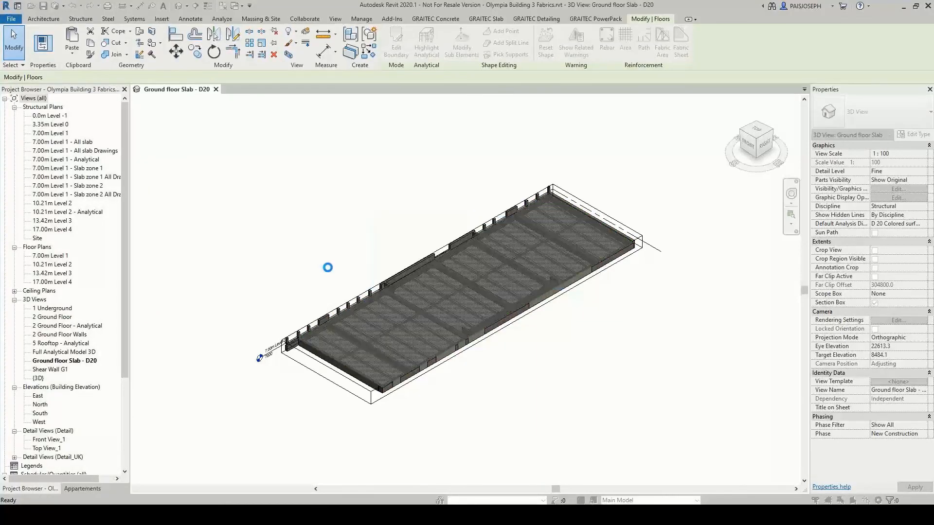
Inspect two of the W11/4 fabric sheets generated near the slab's front edge
{"action": "left_click", "coordinate": [426, 352]}
{"action": "scroll", "coordinate": [431, 350], "scroll_direction": "up", "scroll_amount": 4}
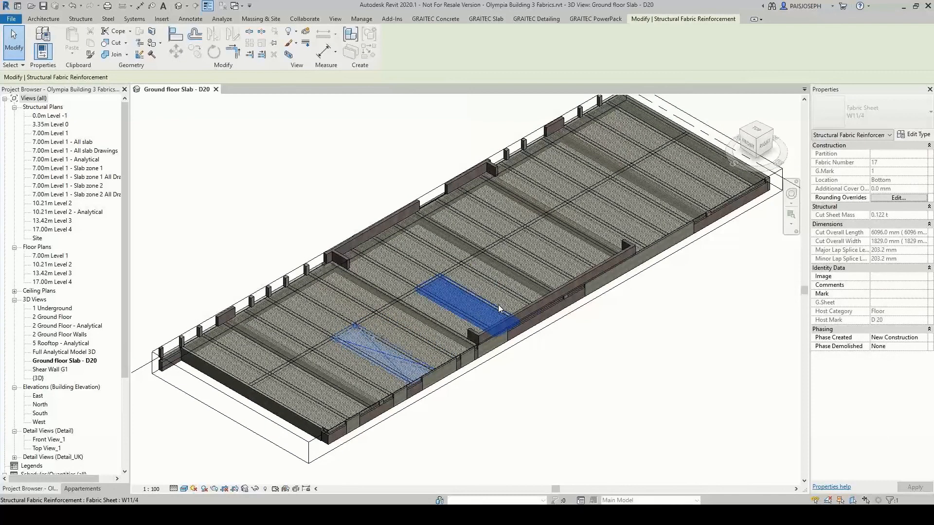
{"action": "left_click", "coordinate": [499, 306]}
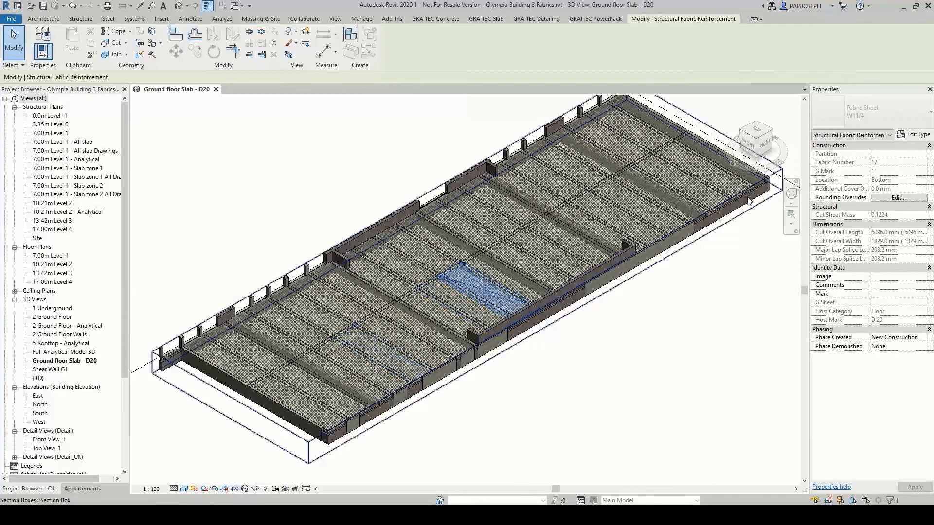
{"action": "left_click", "coordinate": [676, 385]}
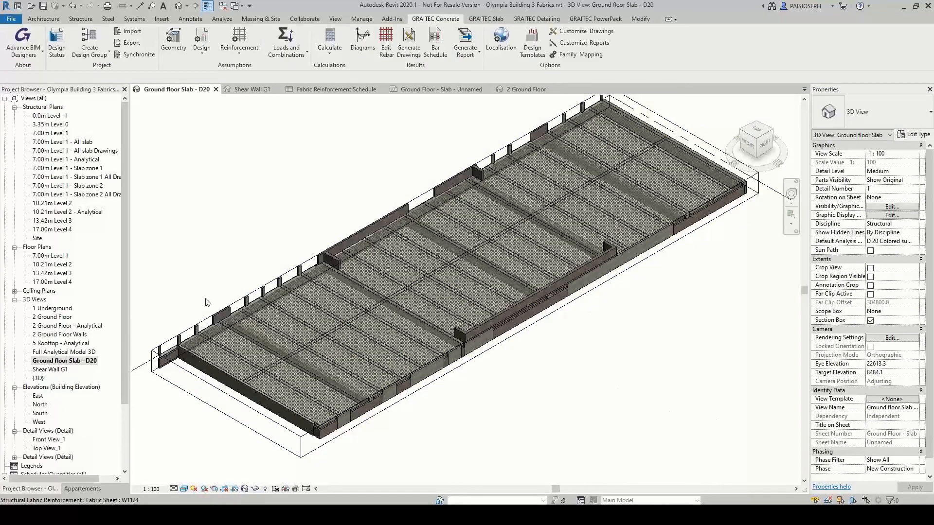
Review the Fabric Reinforcement Schedule, and examine the fabric plans, schedule and 3D view on the Ground Floor - Slab sheet
{"action": "left_click_drag", "start_coordinate": [124, 334], "coordinate": [117, 397]}
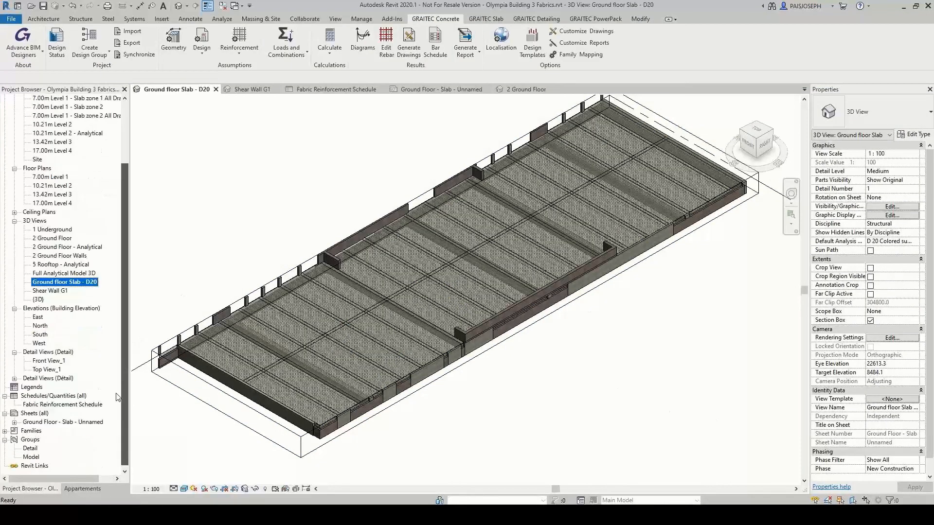
{"action": "double_click", "coordinate": [96, 405]}
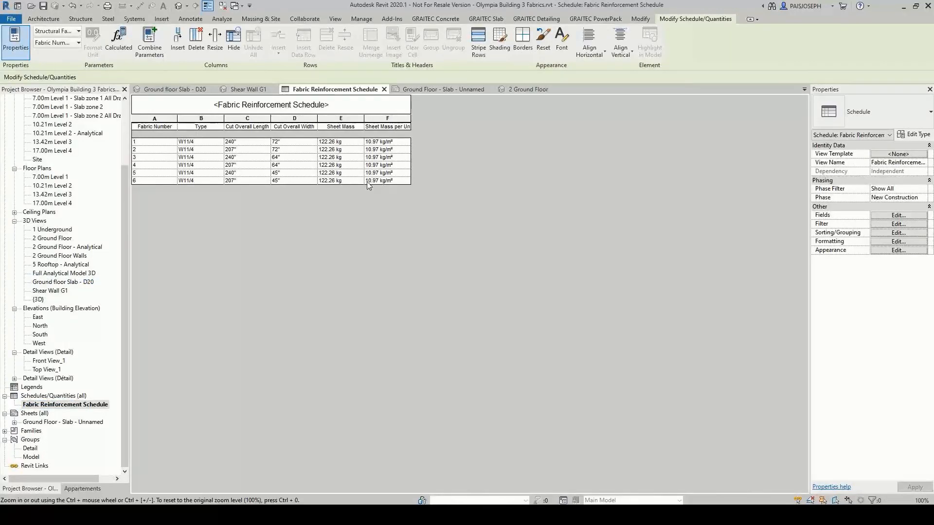
{"action": "double_click", "coordinate": [63, 422]}
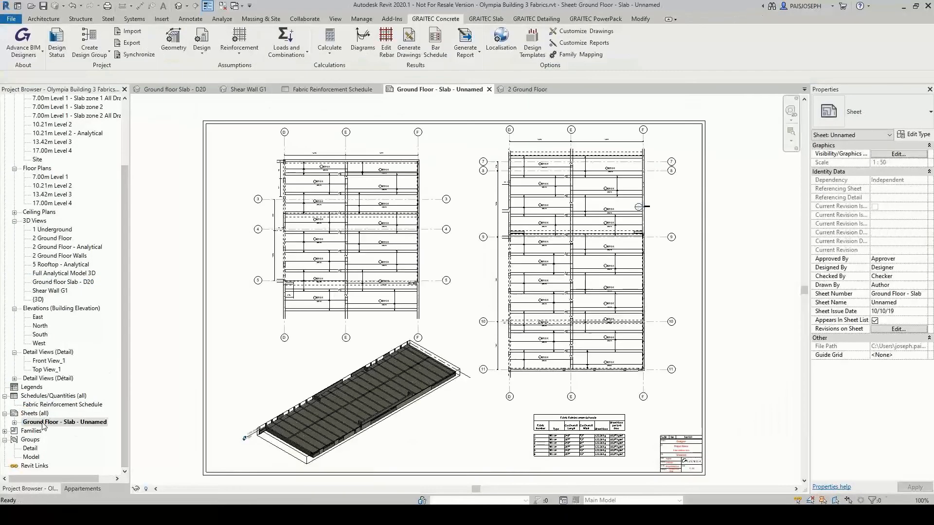
{"action": "scroll", "coordinate": [329, 276], "scroll_direction": "up", "scroll_amount": 5}
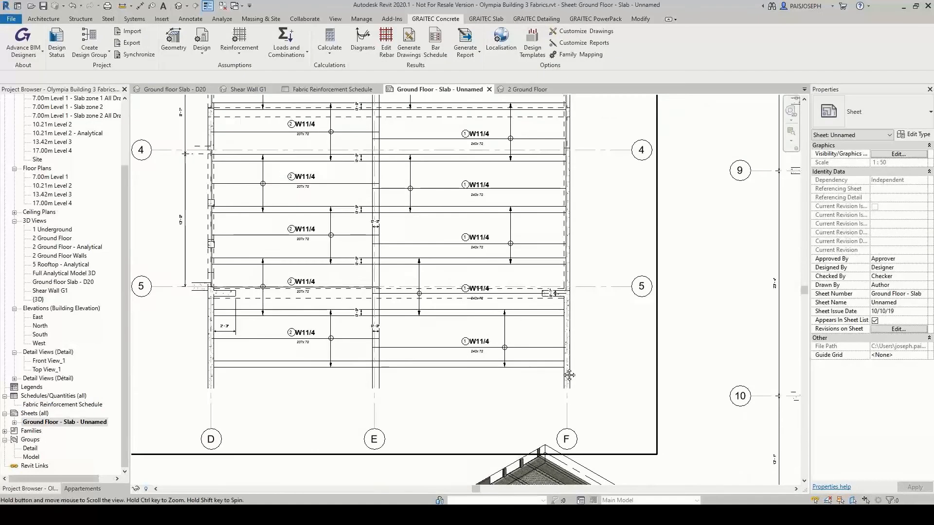
{"action": "middle_click_drag", "start_coordinate": [568, 375], "coordinate": [570, 239]}
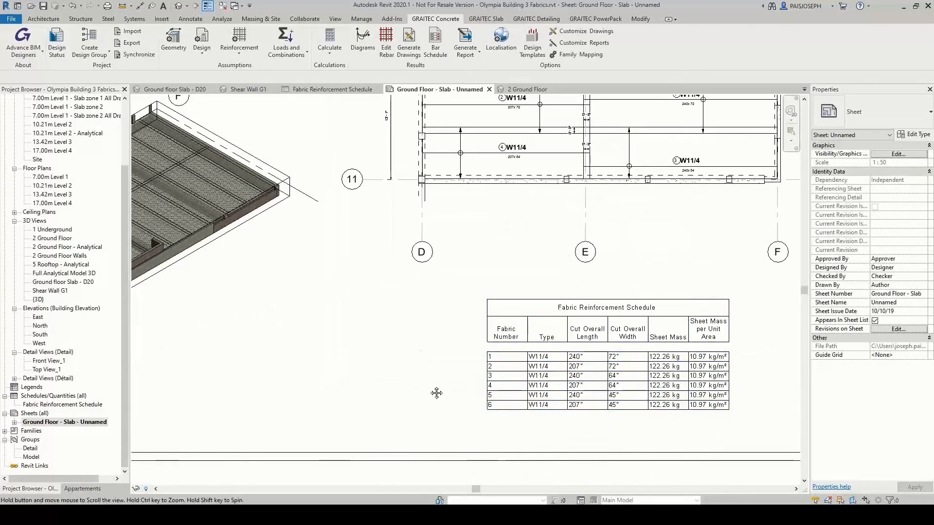
{"action": "middle_click_drag", "start_coordinate": [436, 390], "coordinate": [617, 372]}
{"action": "middle_click_drag", "start_coordinate": [499, 381], "coordinate": [549, 378]}
{"action": "scroll", "coordinate": [542, 376], "scroll_direction": "down", "scroll_amount": 5}
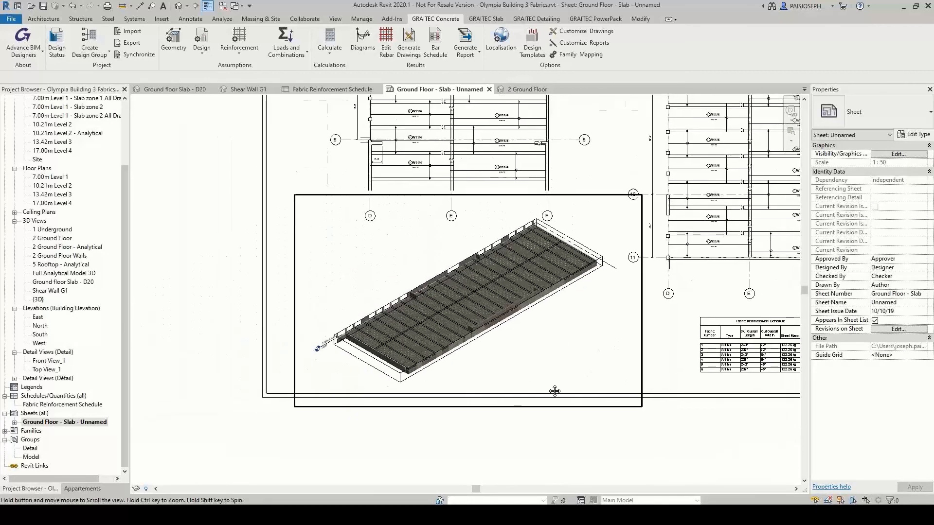
{"action": "middle_click", "coordinate": [583, 370]}
{"action": "middle_click", "coordinate": [583, 370]}
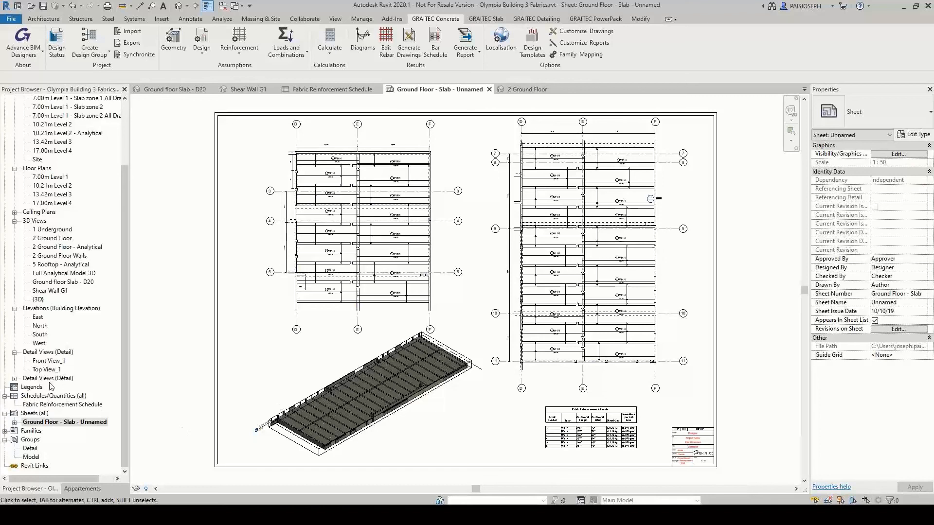
Generate fabric schemas for all the fabric sheets in the Ground floor Slab - D20 3D view
{"action": "double_click", "coordinate": [86, 284]}
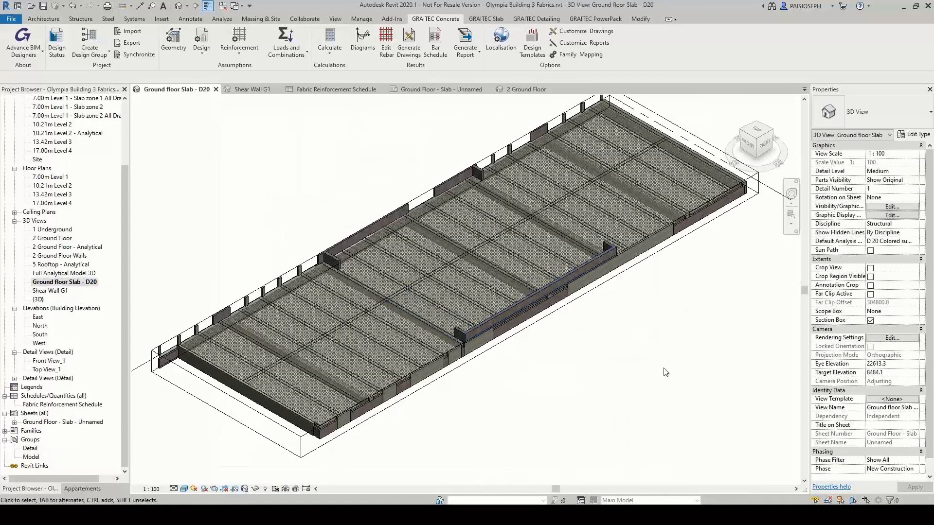
{"action": "scroll", "coordinate": [654, 375], "scroll_direction": "down", "scroll_amount": 2}
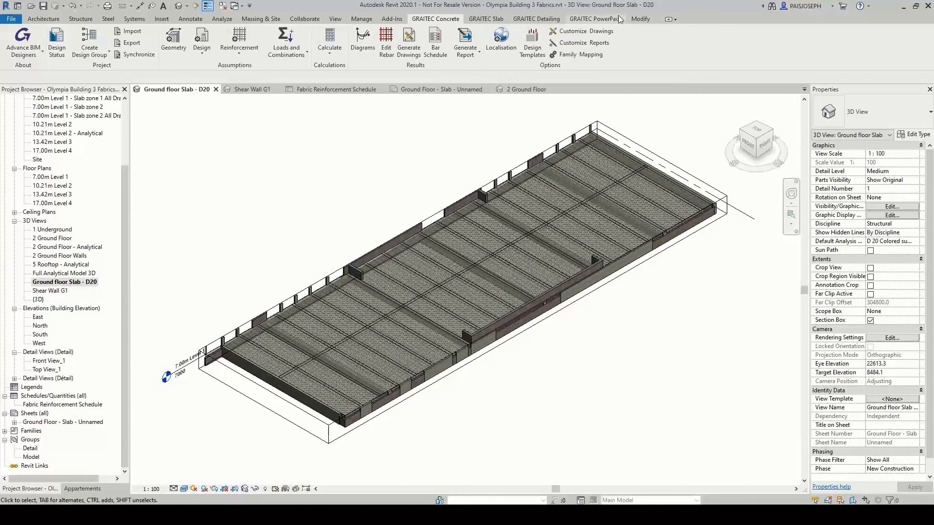
{"action": "left_click", "coordinate": [558, 19]}
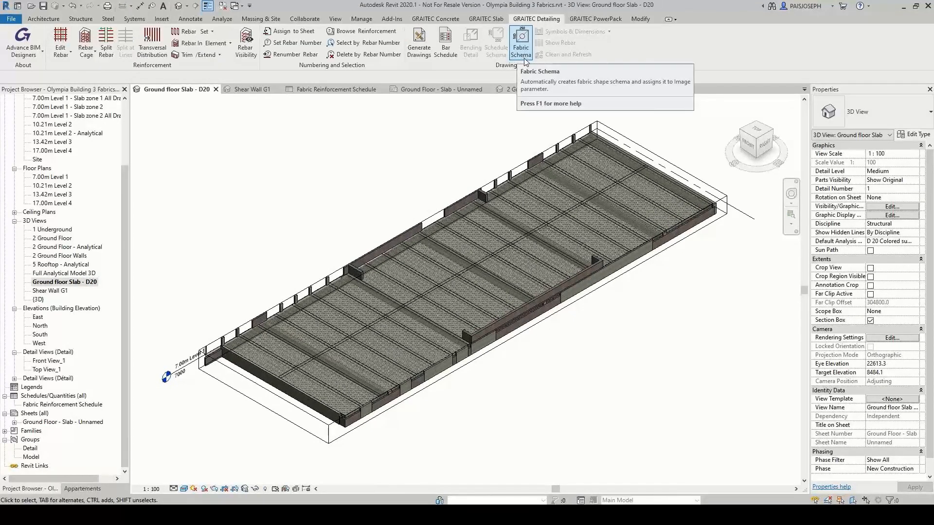
{"action": "left_click_drag", "start_coordinate": [748, 473], "coordinate": [233, 129]}
{"action": "left_click", "coordinate": [537, 19]}
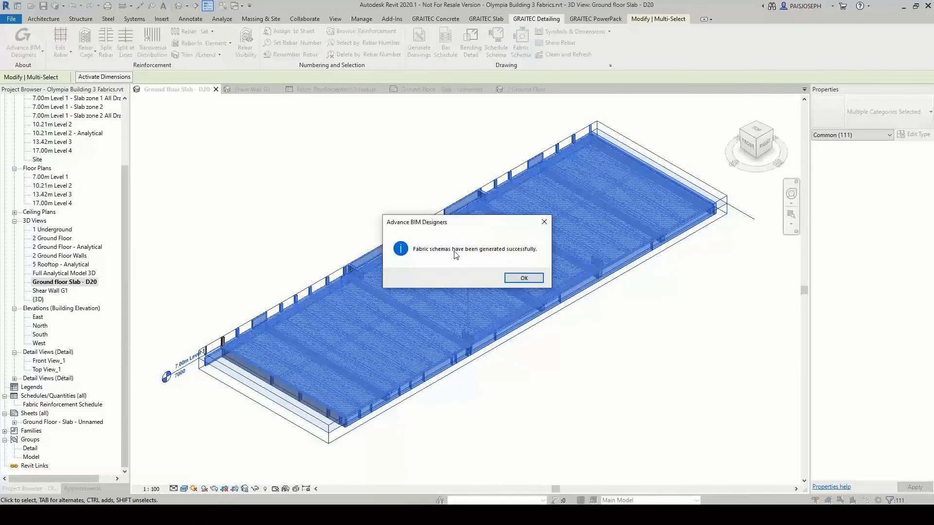
{"action": "left_click", "coordinate": [524, 279]}
{"action": "left_click", "coordinate": [552, 375]}
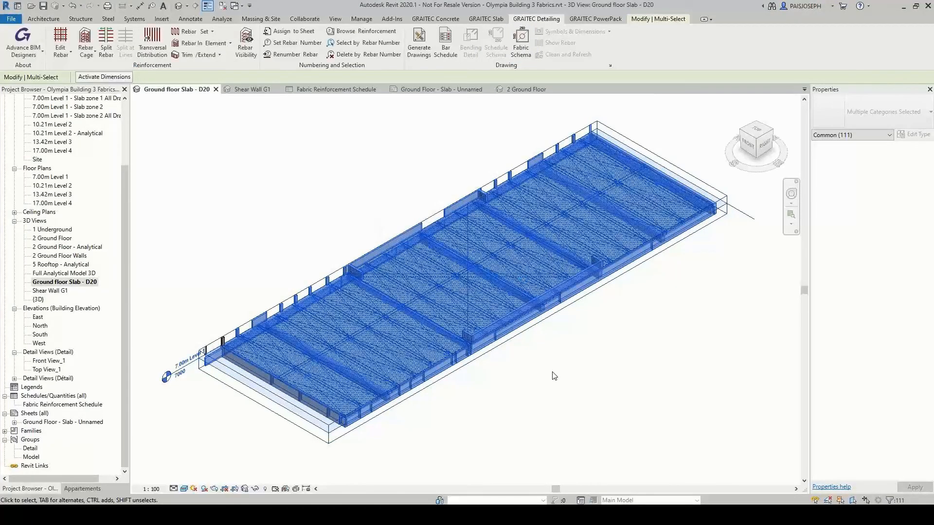
Add the Image field to the end of the Fabric Reinforcement Schedule
{"action": "double_click", "coordinate": [81, 406]}
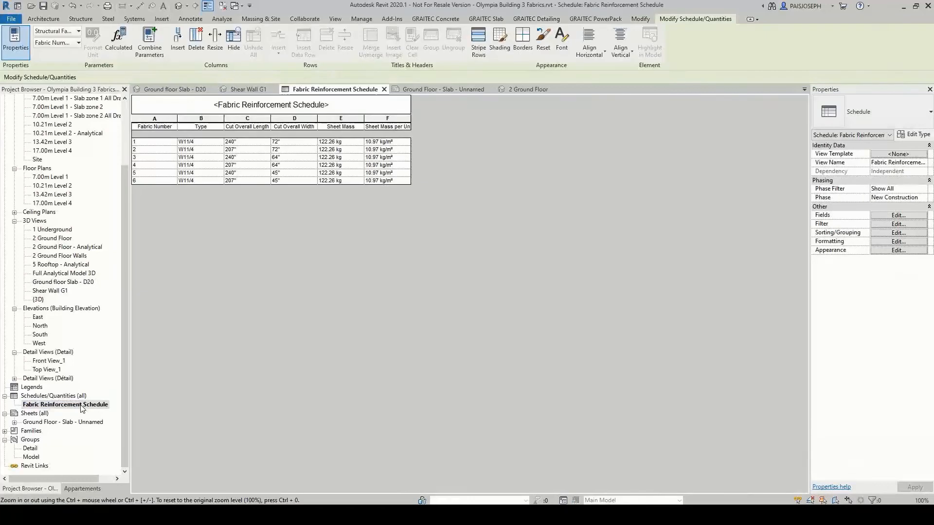
{"action": "left_click", "coordinate": [897, 217]}
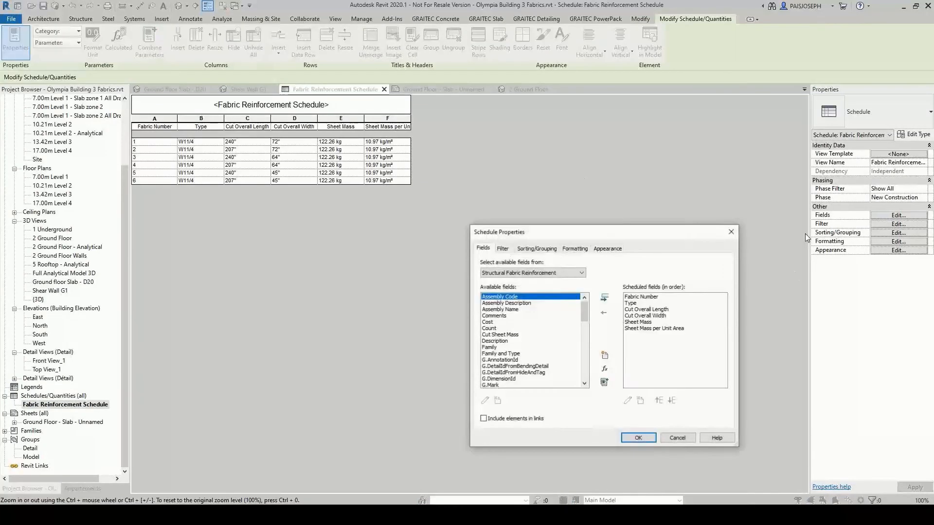
{"action": "left_click", "coordinate": [585, 327]}
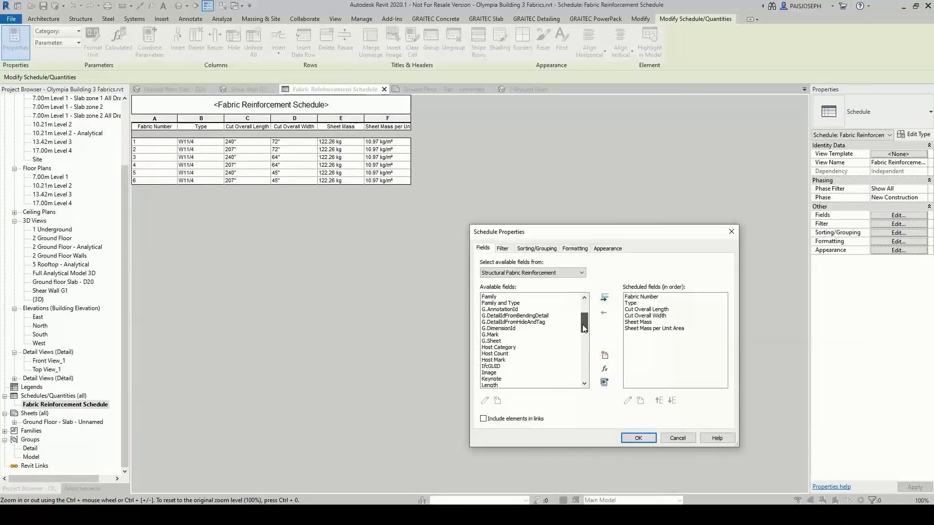
{"action": "left_click_drag", "start_coordinate": [584, 328], "coordinate": [585, 330]}
{"action": "left_click", "coordinate": [500, 360]}
{"action": "left_click", "coordinate": [605, 298]}
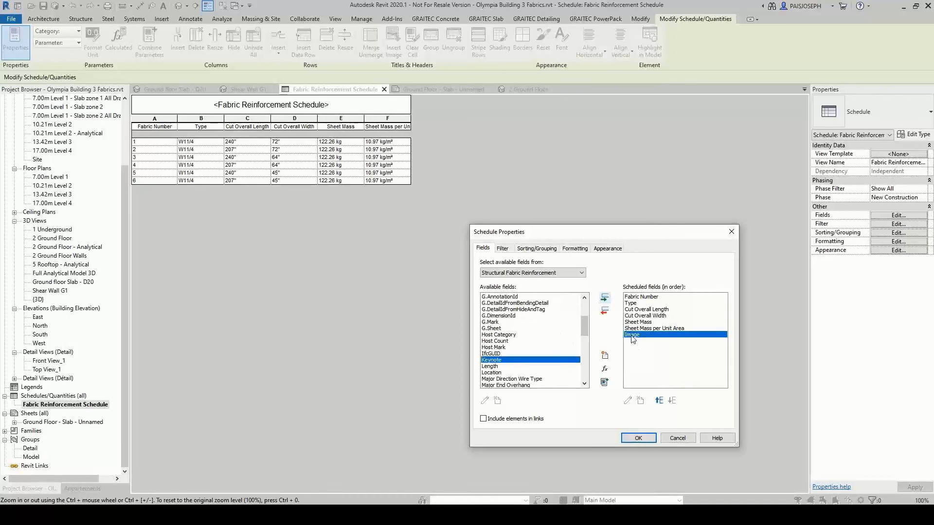
{"action": "left_click", "coordinate": [638, 438]}
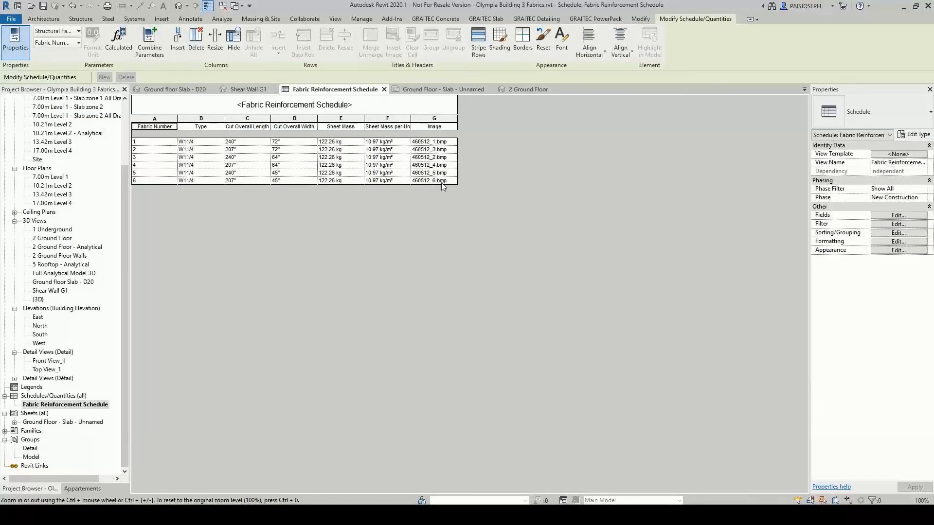
On the Ground Floor - Slab sheet, move the enlarged fabric schedule up and slightly left to fit inside the sheet border
{"action": "left_click", "coordinate": [71, 423]}
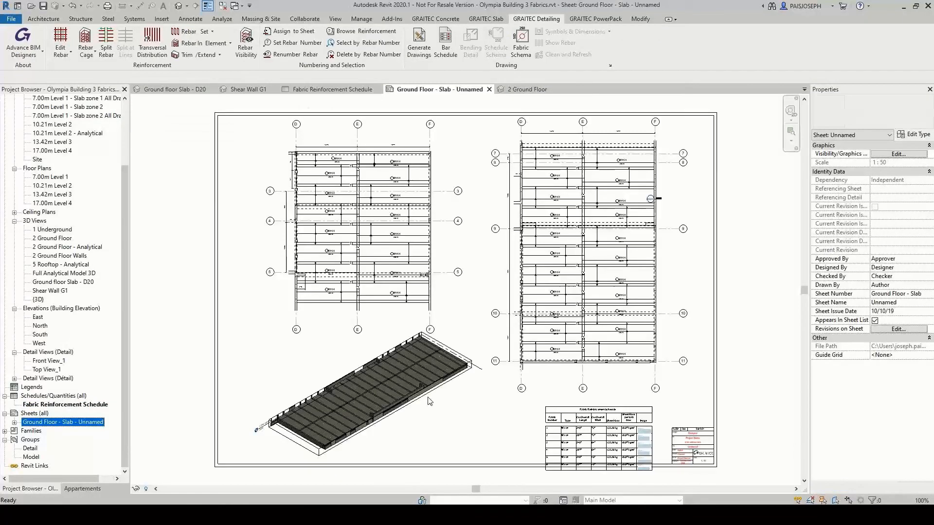
{"action": "left_click", "coordinate": [571, 424]}
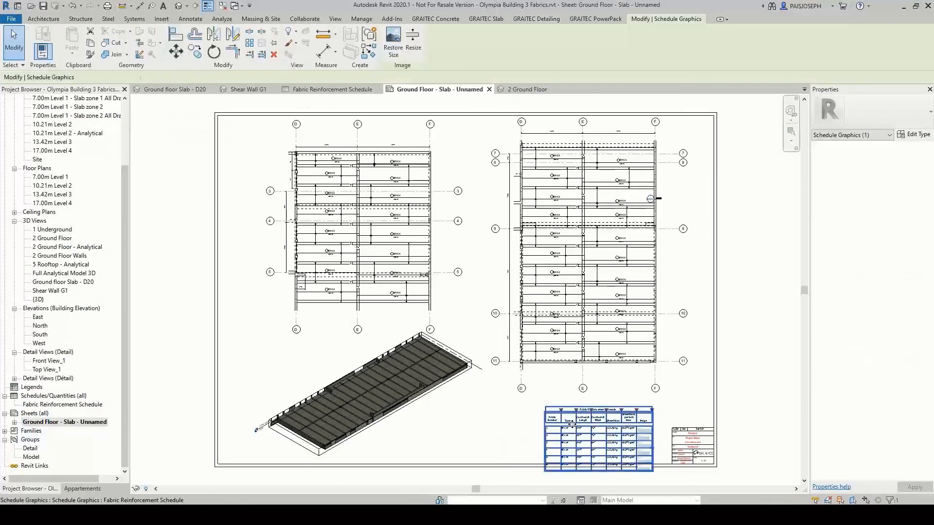
{"action": "left_click_drag", "start_coordinate": [572, 425], "coordinate": [562, 411]}
{"action": "left_click", "coordinate": [492, 420]}
Examine the fabric cutting images in the schedule's Image column, including their marks, dimensions, leftovers and coverage
{"action": "scroll", "coordinate": [604, 435], "scroll_direction": "up", "scroll_amount": 3}
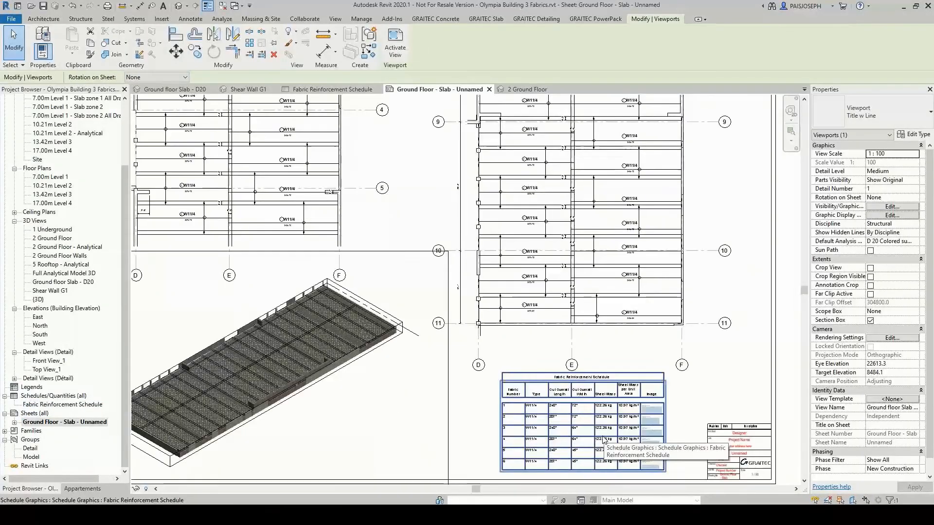
{"action": "scroll", "coordinate": [604, 441], "scroll_direction": "up", "scroll_amount": 4}
{"action": "middle_click_drag", "start_coordinate": [602, 383], "coordinate": [416, 380]}
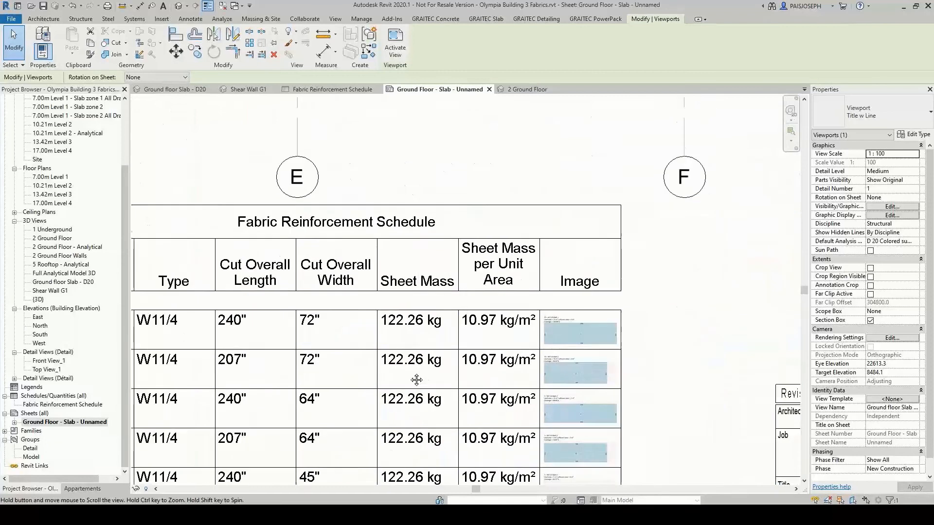
{"action": "scroll", "coordinate": [588, 343], "scroll_direction": "up", "scroll_amount": 6}
{"action": "middle_click_drag", "start_coordinate": [608, 417], "coordinate": [599, 265]}
{"action": "middle_click_drag", "start_coordinate": [559, 415], "coordinate": [552, 192]}
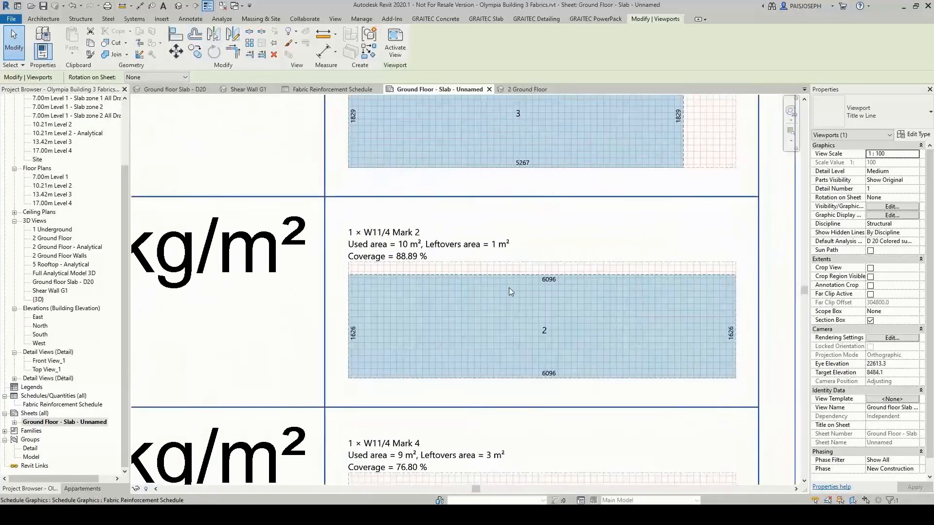
{"action": "middle_click", "coordinate": [285, 333]}
{"action": "middle_click", "coordinate": [285, 334]}
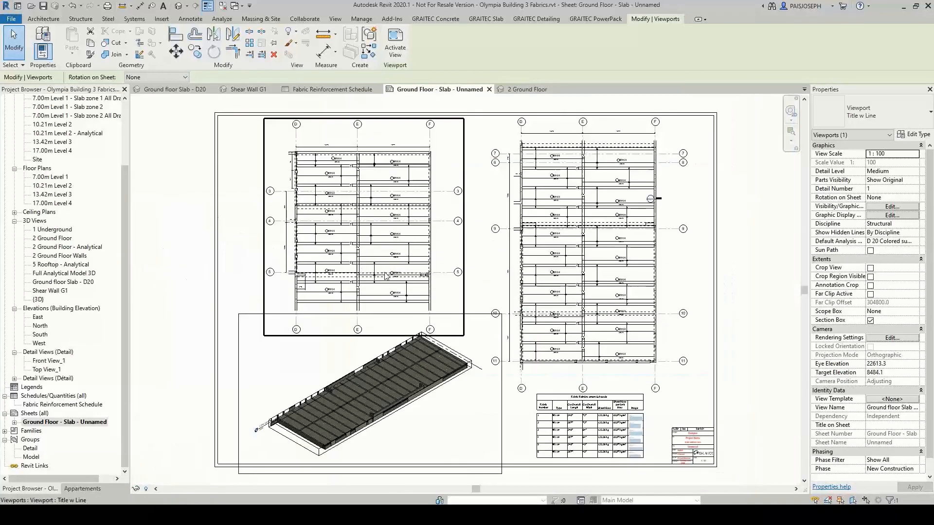
{"action": "left_click", "coordinate": [165, 313]}
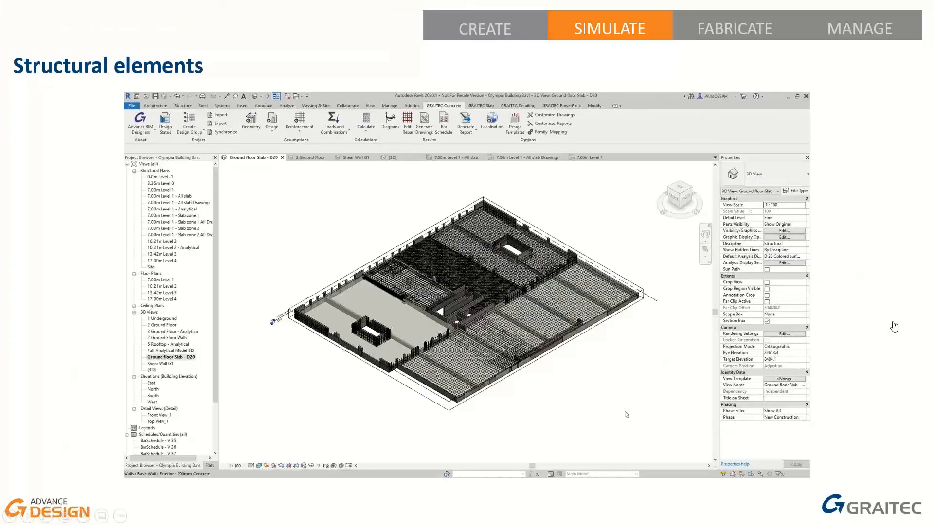
{"action": "mouse_move", "coordinate": [419, 395]}
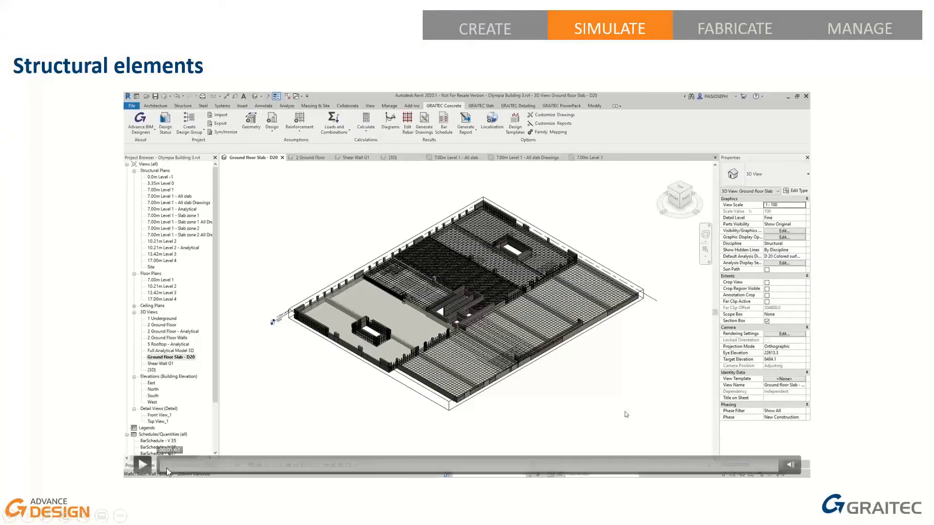
{"action": "left_click", "coordinate": [148, 468]}
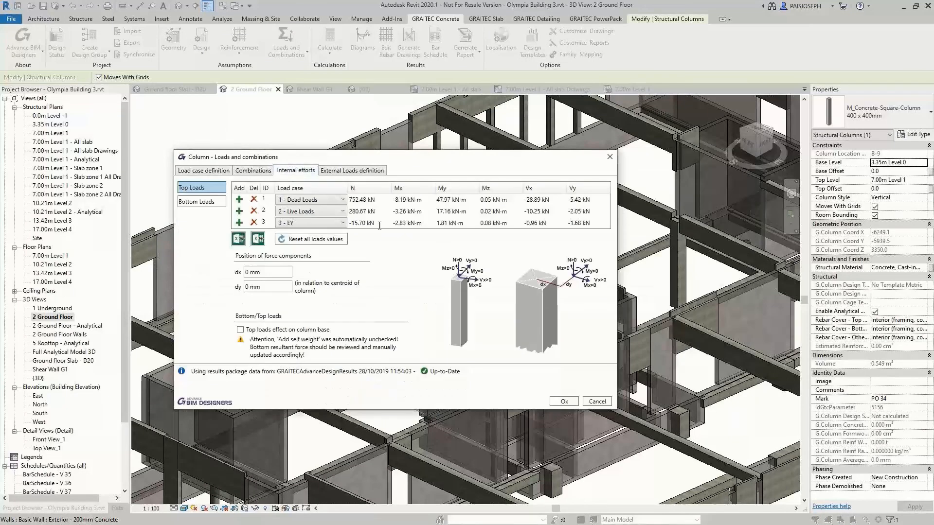
Accept the internal efforts of the ground floor column and add two more 400 x 400 mm columns in its row to the selection
{"action": "left_click", "coordinate": [564, 401]}
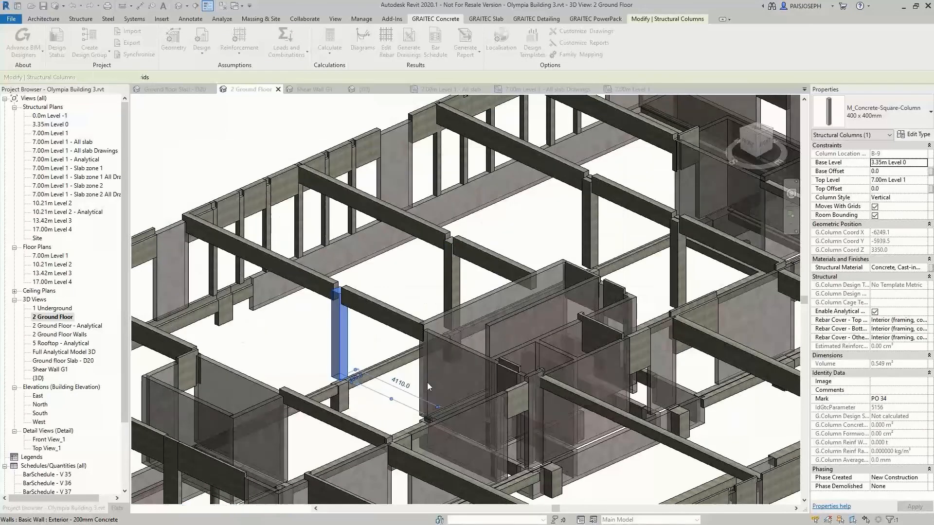
{"action": "left_click", "coordinate": [451, 282], "text": "ctrl"}
{"action": "left_click", "coordinate": [588, 223], "text": "ctrl"}
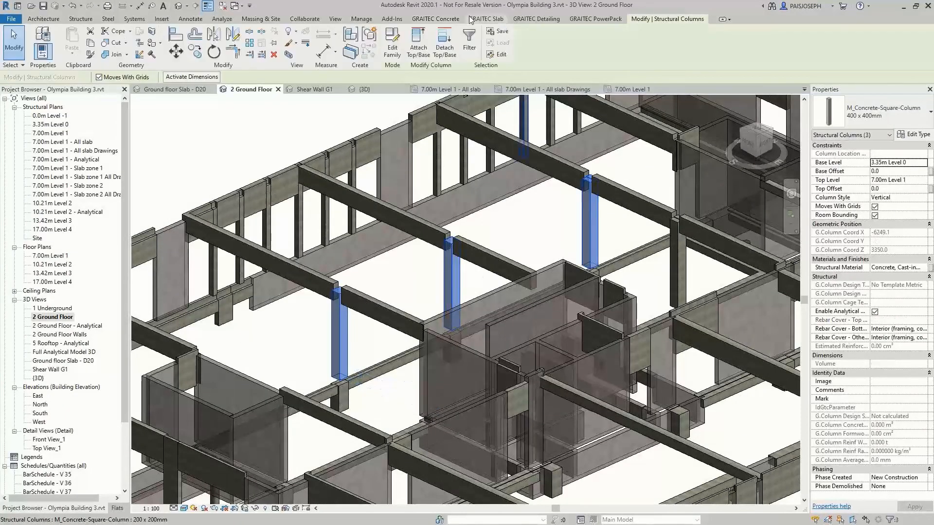
Review and accept the reinforcement assumptions of the three selected columns, including top starter bars and transversal bars, and calculate their reinforcement
{"action": "left_click", "coordinate": [230, 49]}
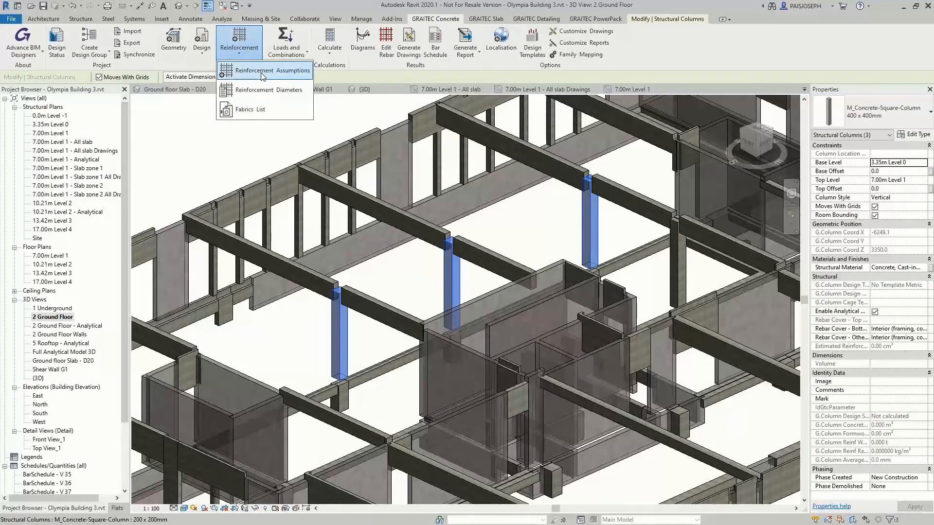
{"action": "left_click", "coordinate": [262, 67]}
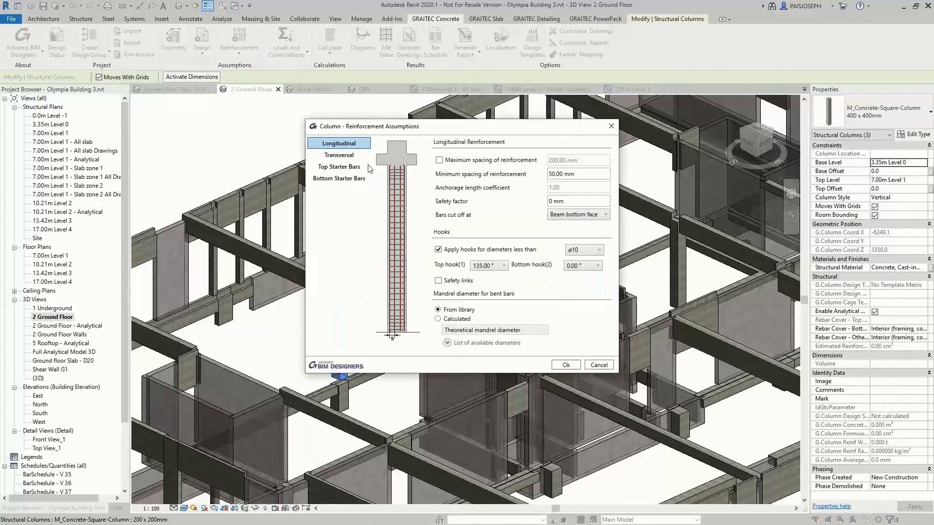
{"action": "left_click", "coordinate": [339, 155]}
{"action": "left_click", "coordinate": [566, 365]}
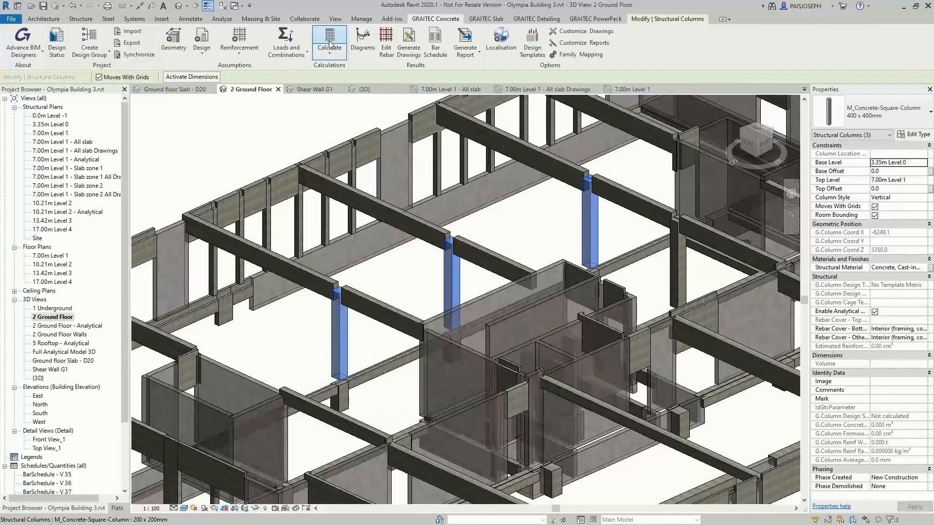
{"action": "left_click", "coordinate": [329, 41]}
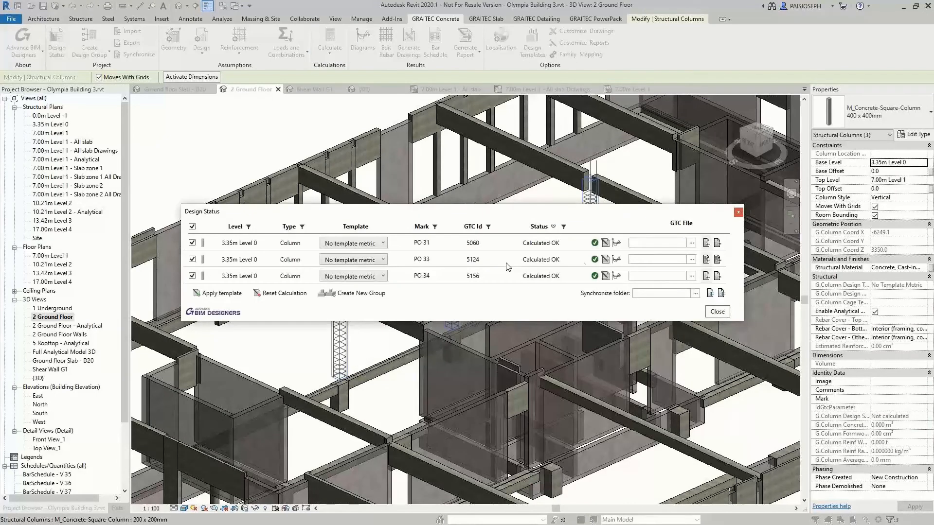
{"action": "left_click", "coordinate": [716, 311]}
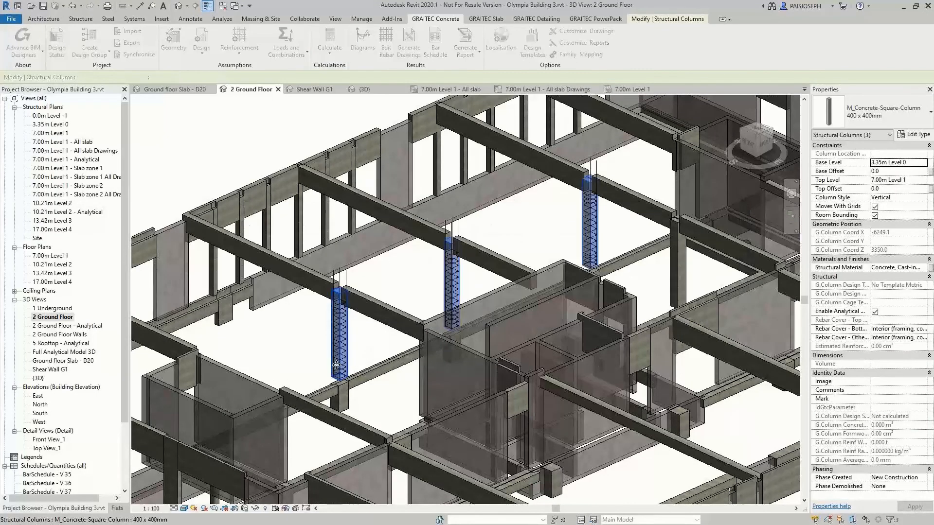
Set the 2 Ground Floor 3D view's detail level to Fine and clear the column selection
{"action": "scroll", "coordinate": [334, 369], "scroll_direction": "up", "scroll_amount": 5}
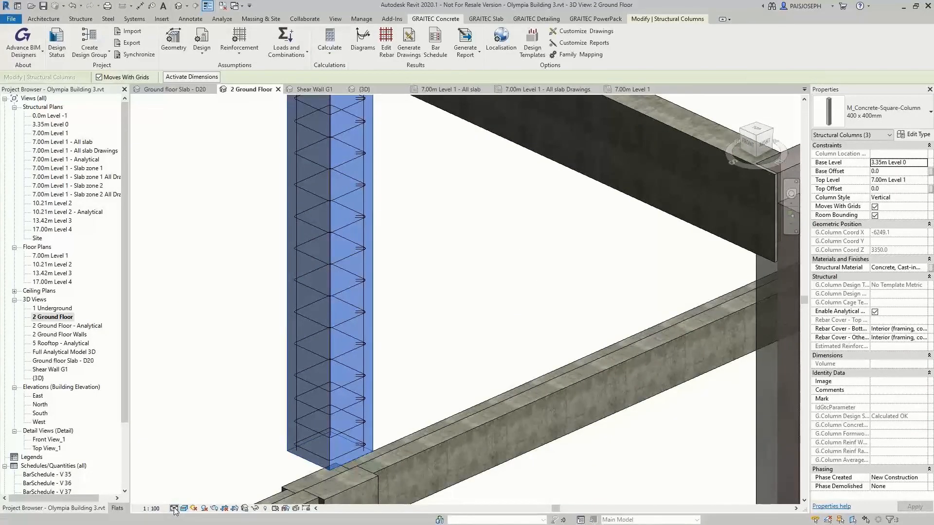
{"action": "left_click", "coordinate": [173, 509]}
{"action": "left_click", "coordinate": [187, 498]}
{"action": "left_click", "coordinate": [409, 302]}
Examine the generated column cages in the 2 Ground Floor view, including their links and the starter bars above the beams
{"action": "middle_click_drag", "start_coordinate": [417, 279], "coordinate": [440, 432]}
{"action": "middle_click_drag", "start_coordinate": [775, 297], "coordinate": [544, 363]}
{"action": "middle_click_drag", "start_coordinate": [679, 283], "coordinate": [392, 418]}
{"action": "middle_click_drag", "start_coordinate": [642, 302], "coordinate": [371, 438]}
{"action": "scroll", "coordinate": [371, 438], "scroll_direction": "down", "scroll_amount": 2}
{"action": "middle_click_drag", "start_coordinate": [262, 437], "coordinate": [577, 310]}
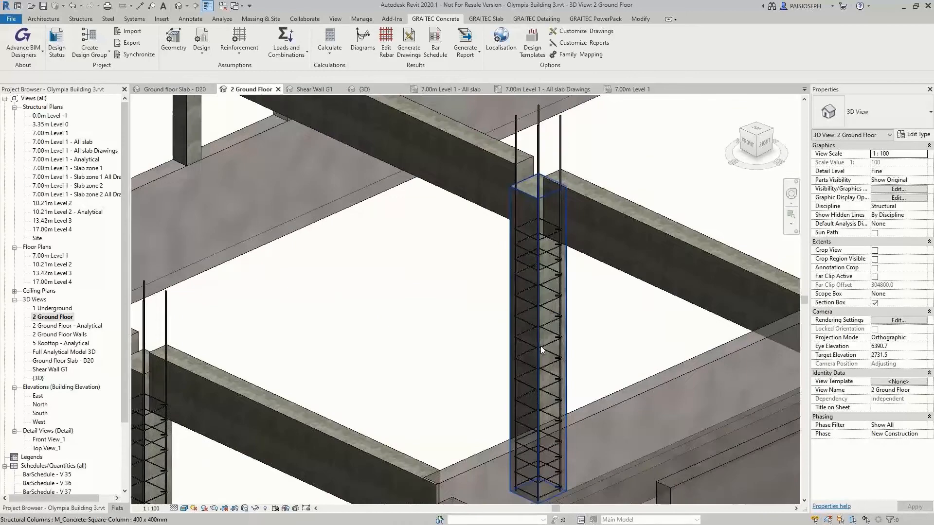
{"action": "scroll", "coordinate": [543, 351], "scroll_direction": "down", "scroll_amount": 2}
{"action": "middle_click_drag", "start_coordinate": [531, 346], "coordinate": [510, 389]}
Group the two aligned 25x65 beams over the middle column into a multispan beam named CB 1 using the default template
{"action": "left_click", "coordinate": [482, 297]}
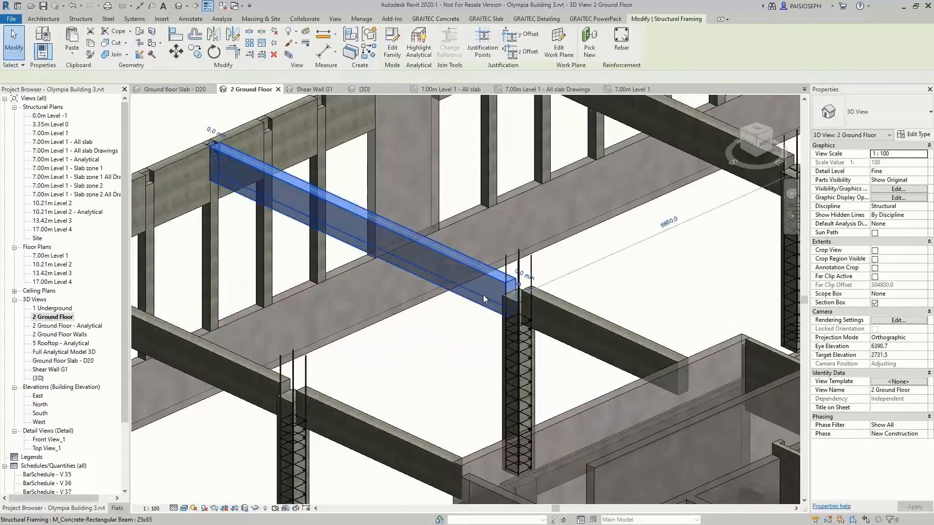
{"action": "left_click", "coordinate": [568, 329], "text": "ctrl"}
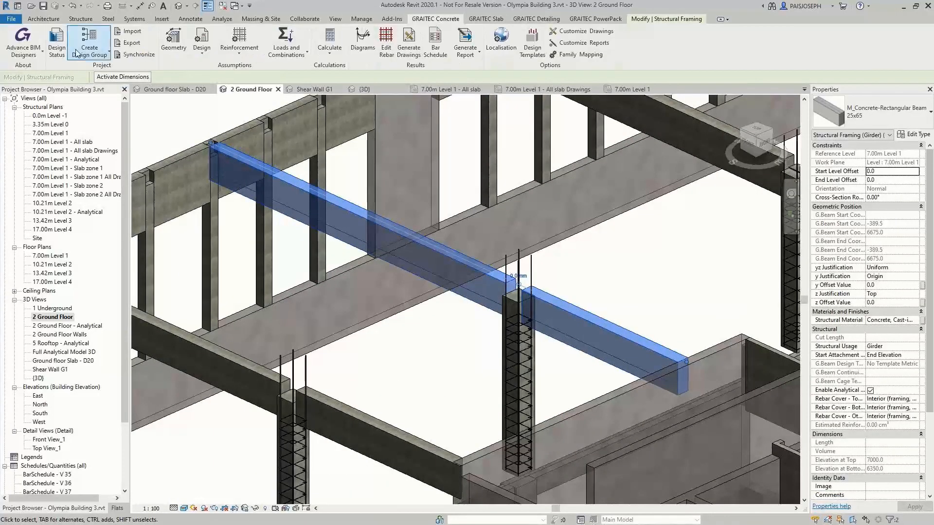
{"action": "left_click", "coordinate": [95, 53]}
{"action": "left_click", "coordinate": [103, 94]}
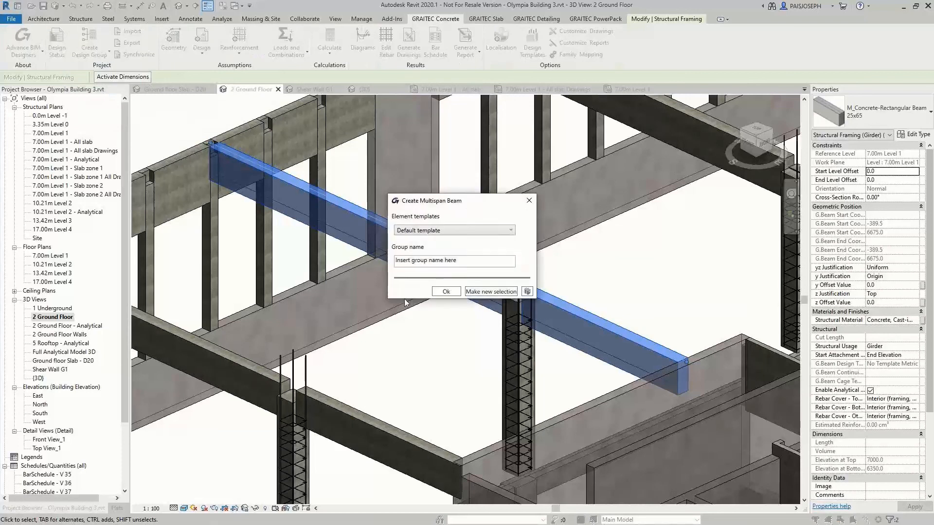
{"action": "left_click", "coordinate": [417, 258]}
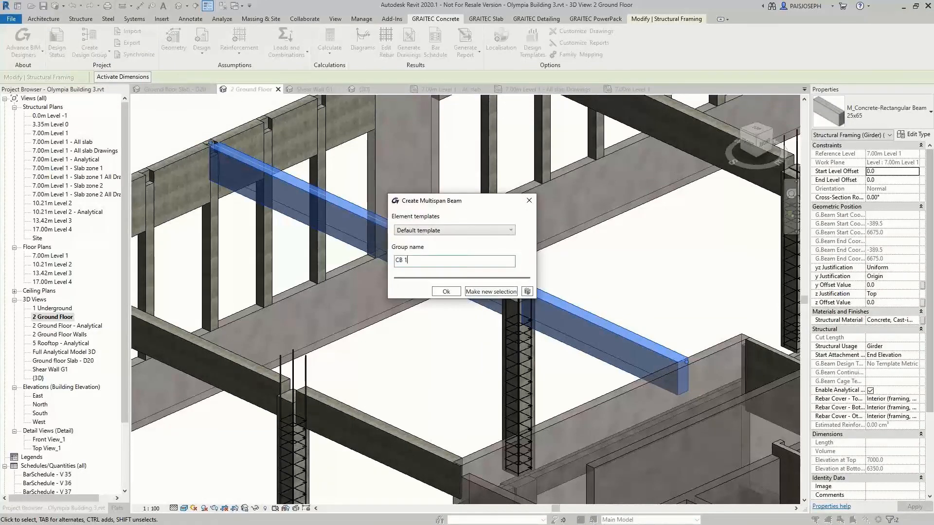
{"action": "type", "text": "CB 1"}
{"action": "key", "text": "Return"}
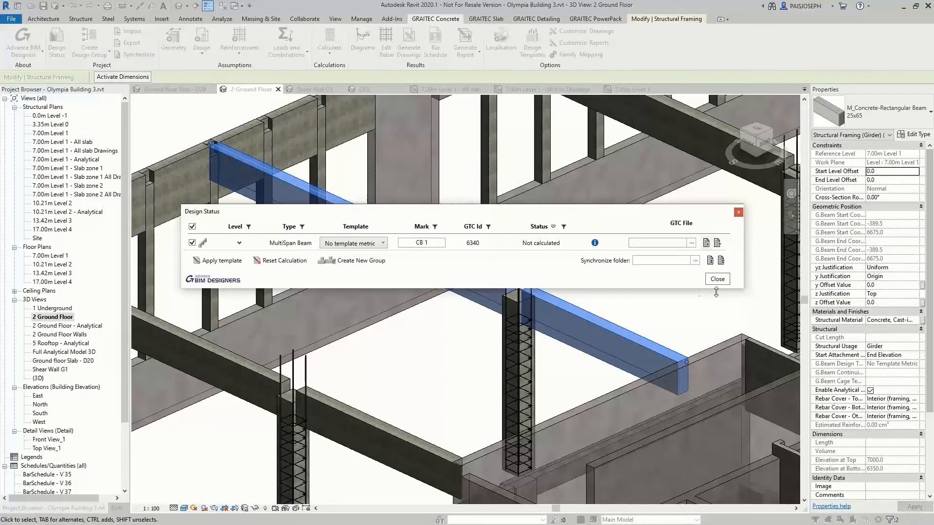
{"action": "left_click", "coordinate": [717, 279]}
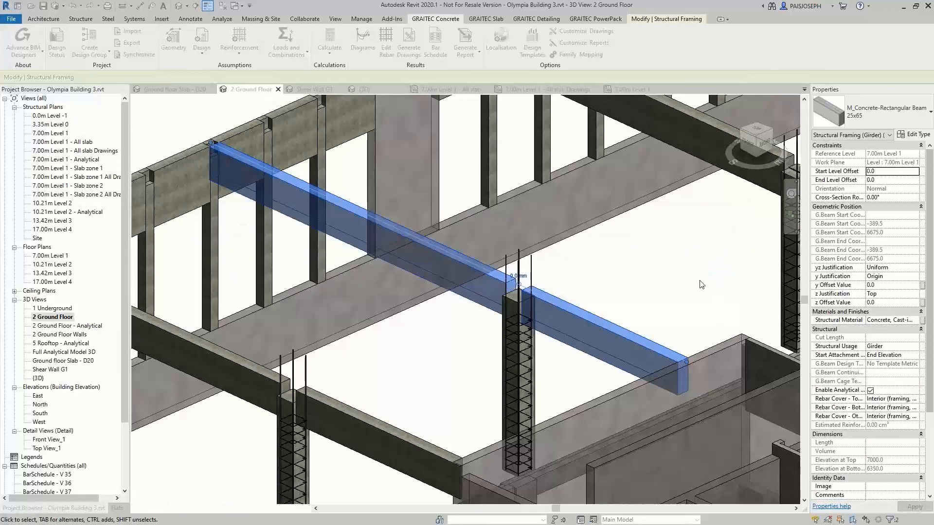
Add a rectangular opening to beam span 1 at abscissa 1500 mm and ordinate 250 mm, with length 450 mm, and set its height
{"action": "left_click", "coordinate": [172, 38]}
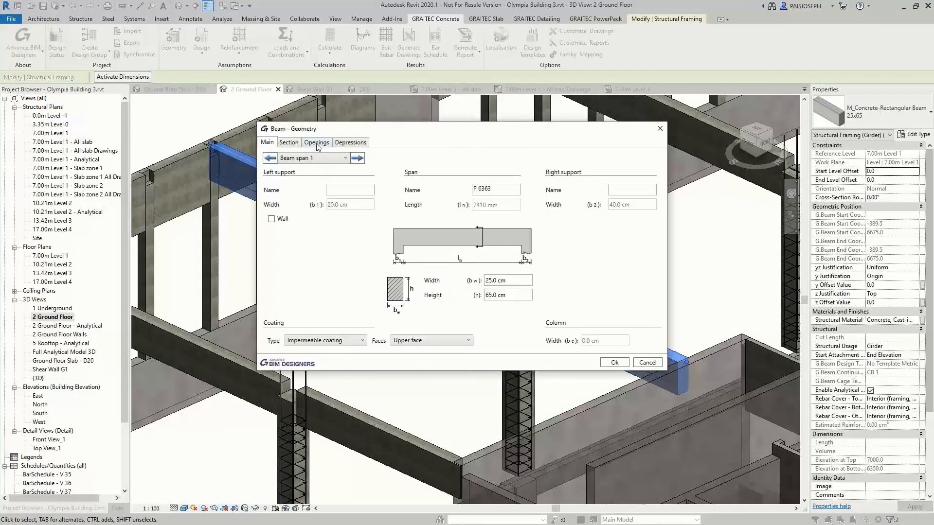
{"action": "left_click", "coordinate": [316, 143]}
{"action": "left_click", "coordinate": [266, 286]}
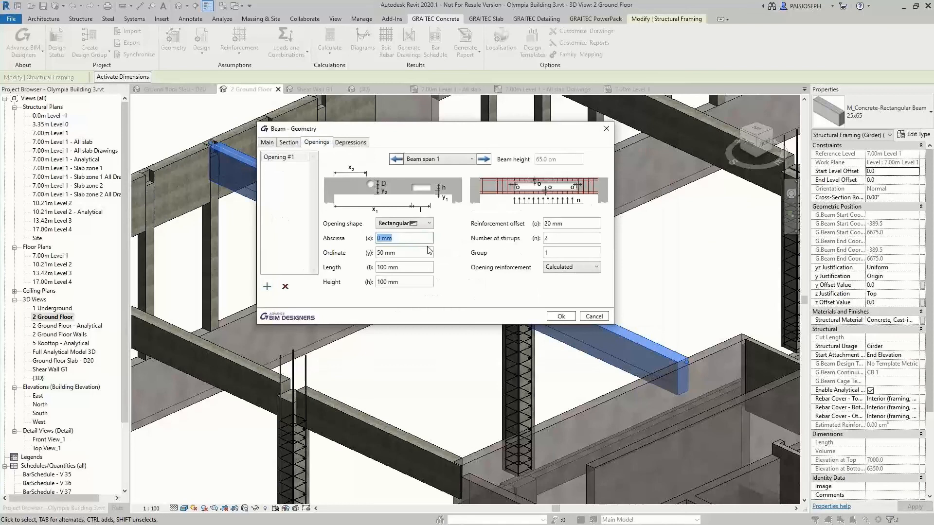
{"action": "left_click", "coordinate": [419, 253]}
{"action": "type", "text": "250"}
{"action": "left_click", "coordinate": [409, 267]}
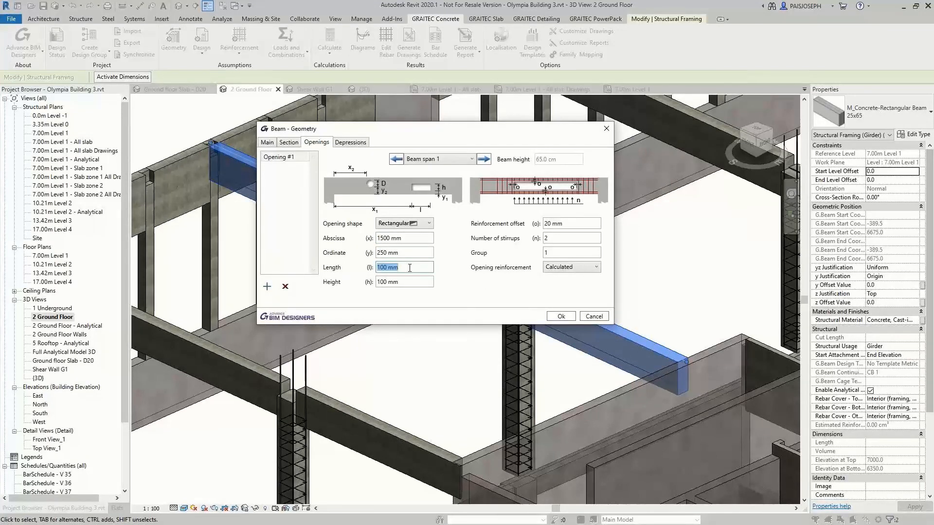
{"action": "type", "text": "450"}
{"action": "left_click", "coordinate": [408, 282]}
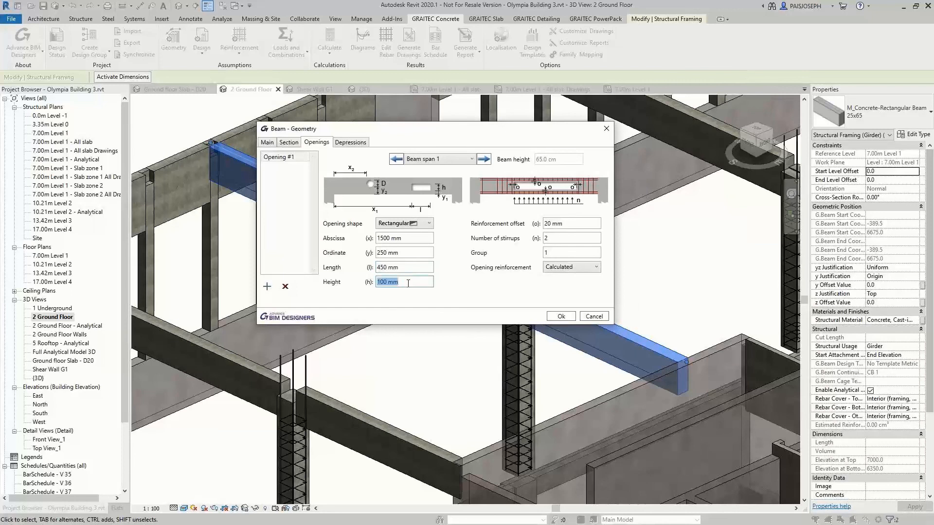
{"action": "type", "text": "200"}
Add a 1250 mm long depression at the right of the bottom fiber in beam span 1 and apply the beam geometry
{"action": "left_click", "coordinate": [350, 144]}
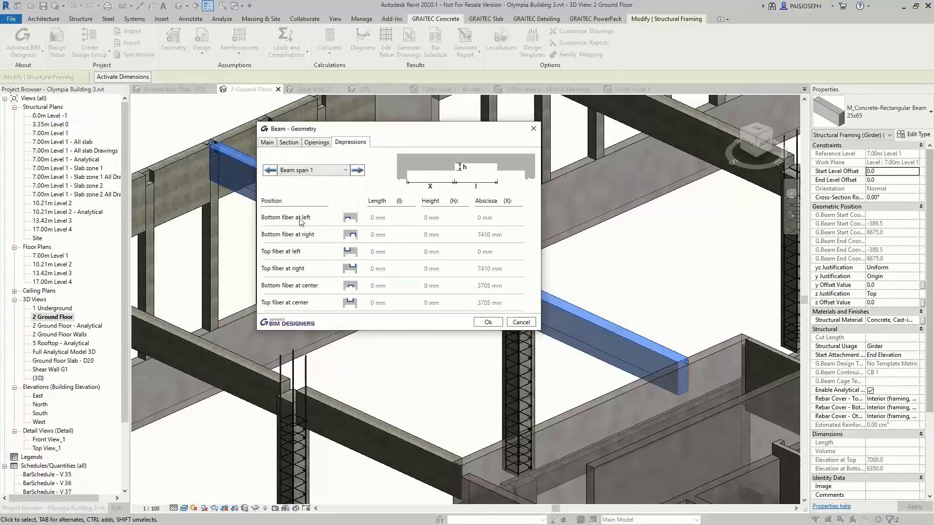
{"action": "left_click", "coordinate": [354, 236]}
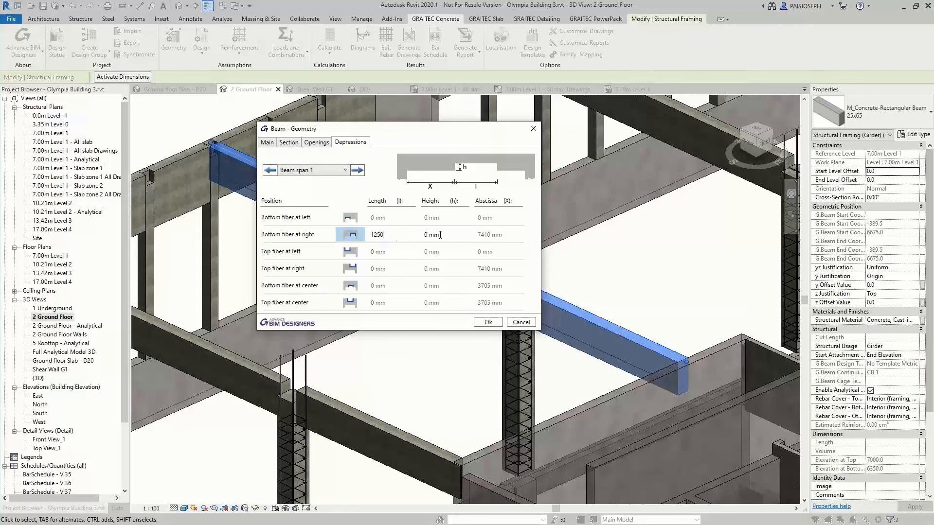
{"action": "key", "text": "Tab"}
{"action": "left_click", "coordinate": [483, 323]}
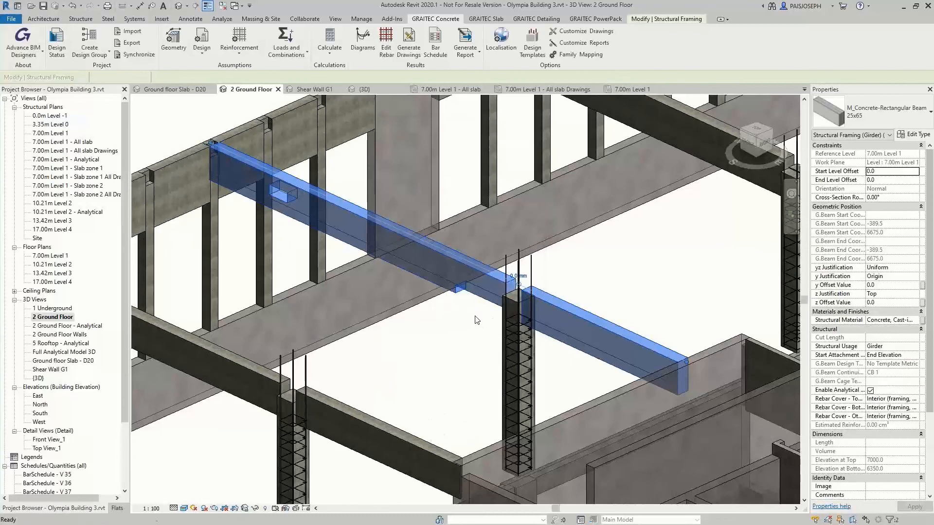
Calculate the reinforcement of multispan beam CB 1 and inspect the bars around its opening and bottom depression
{"action": "left_click", "coordinate": [476, 319]}
{"action": "middle_click_drag", "start_coordinate": [476, 319], "coordinate": [489, 335], "text": "shift"}
{"action": "left_click", "coordinate": [489, 333]}
{"action": "left_click", "coordinate": [613, 367], "text": "ctrl"}
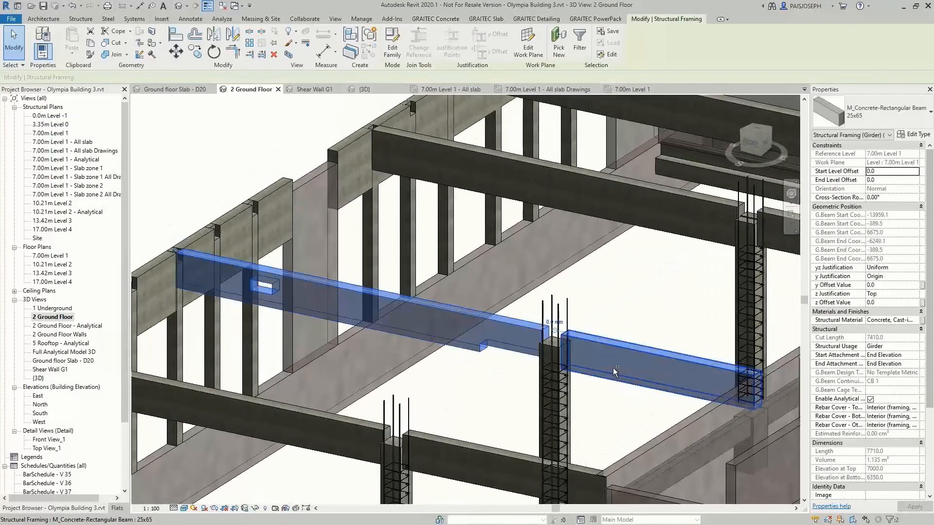
{"action": "left_click", "coordinate": [329, 40]}
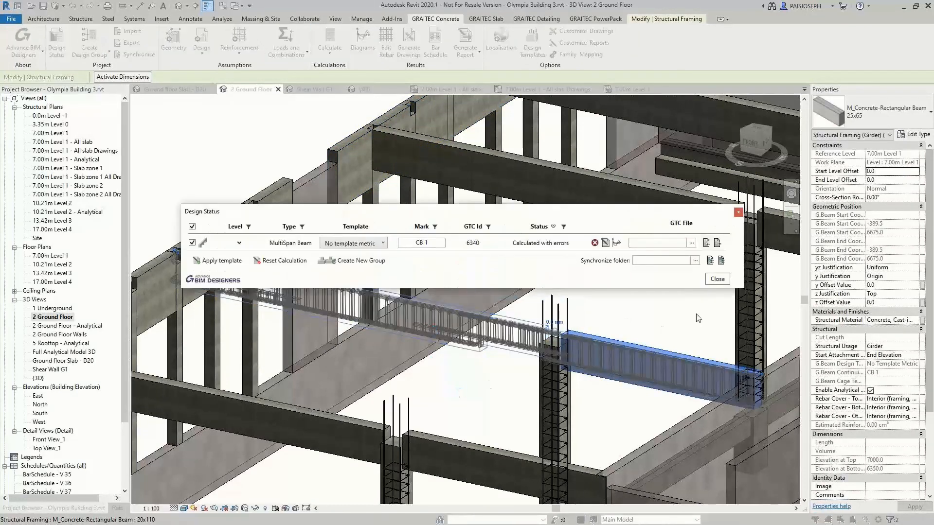
{"action": "left_click", "coordinate": [717, 279]}
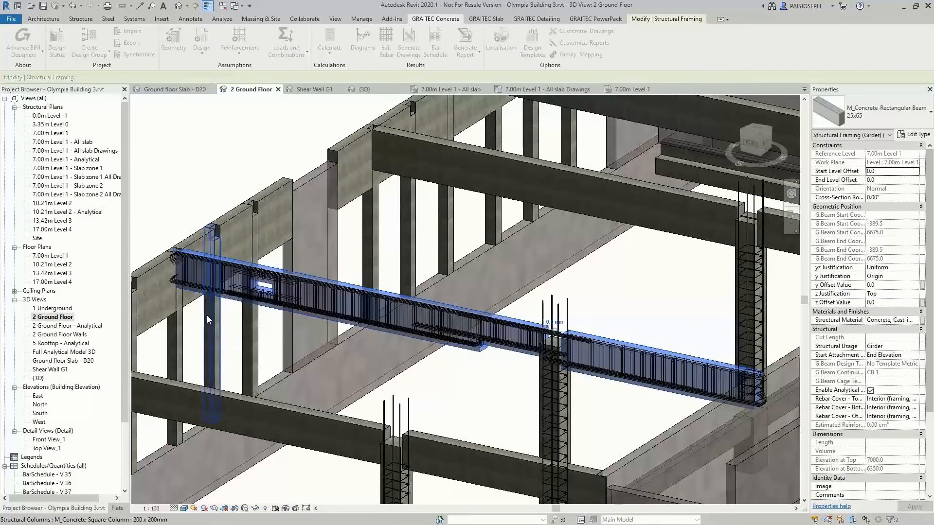
{"action": "key", "text": "Escape"}
{"action": "scroll", "coordinate": [206, 319], "scroll_direction": "up", "scroll_amount": 6}
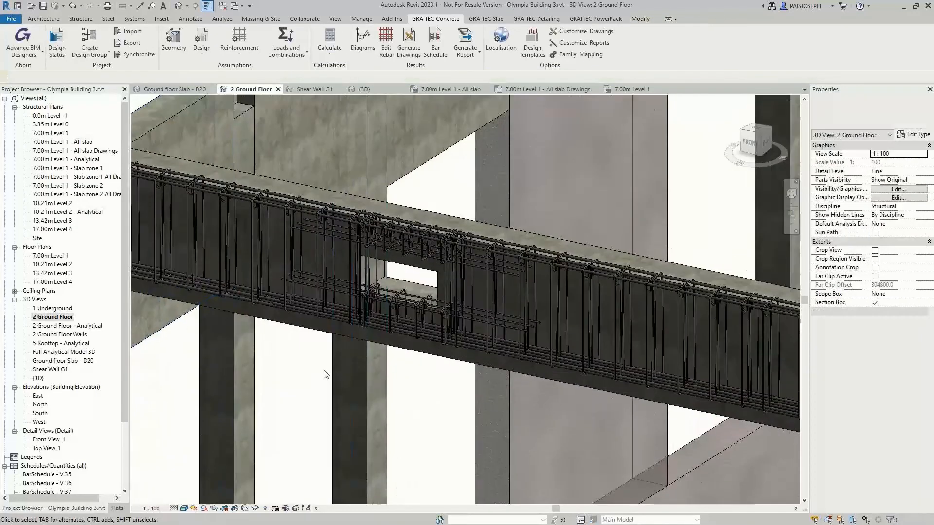
{"action": "middle_click_drag", "start_coordinate": [326, 375], "coordinate": [372, 387], "text": "shift"}
{"action": "scroll", "coordinate": [372, 386], "scroll_direction": "down", "scroll_amount": 5}
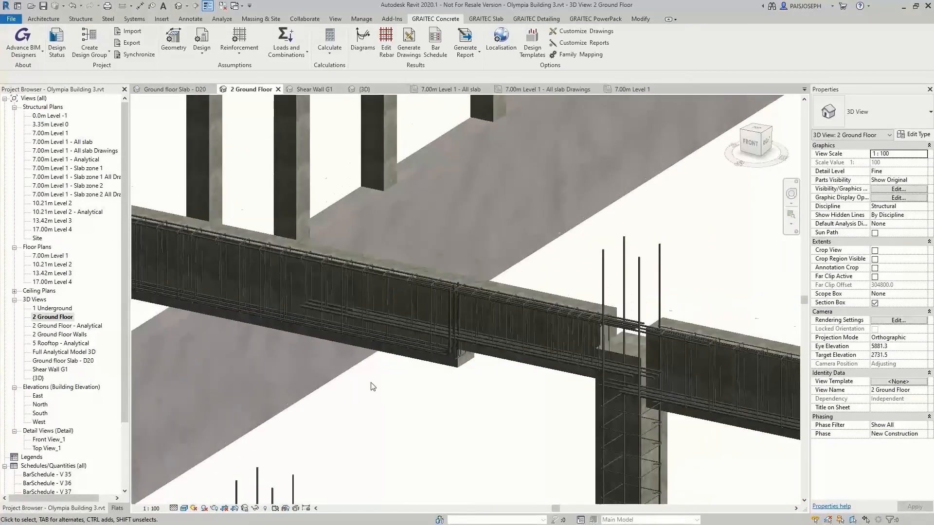
{"action": "middle_click_drag", "start_coordinate": [371, 385], "coordinate": [460, 383]}
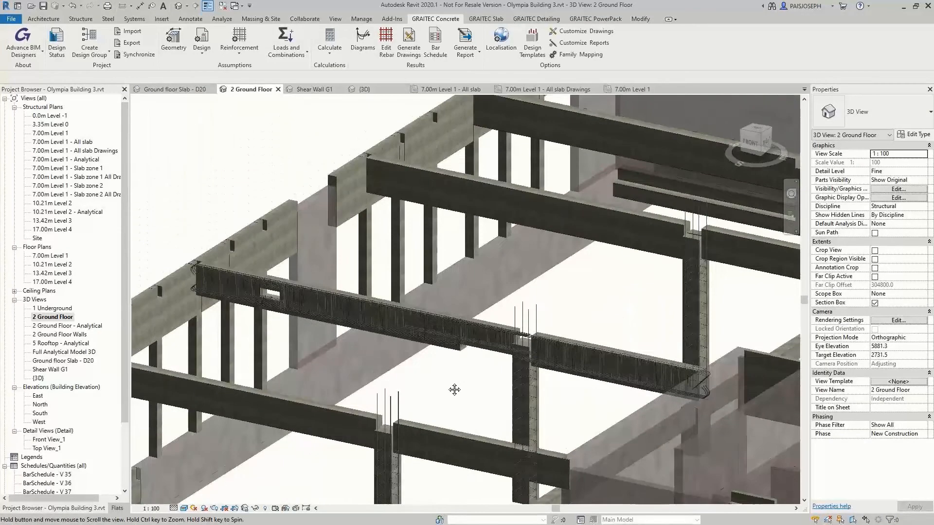
{"action": "left_click", "coordinate": [527, 305]}
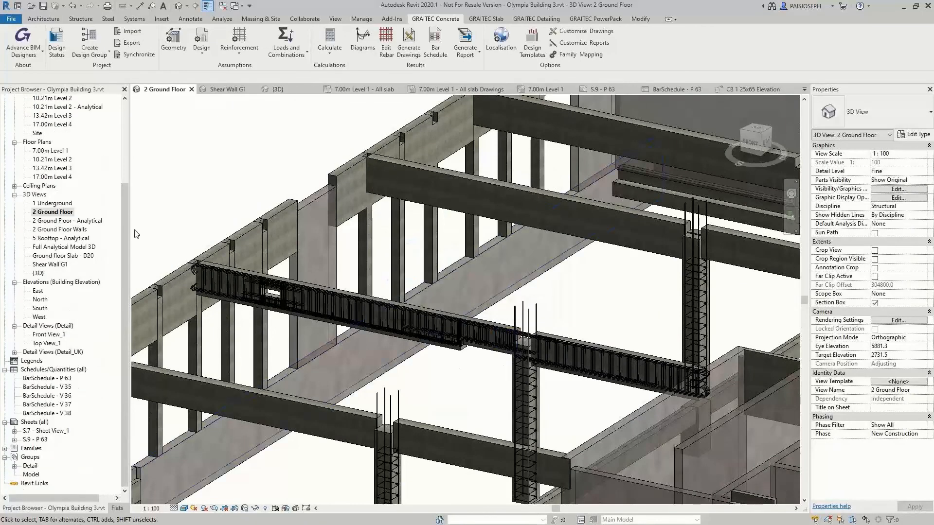
Review the drawing settings for the element templates, bar schedule template and schedule type, leaving them without applying changes
{"action": "left_click", "coordinate": [563, 31]}
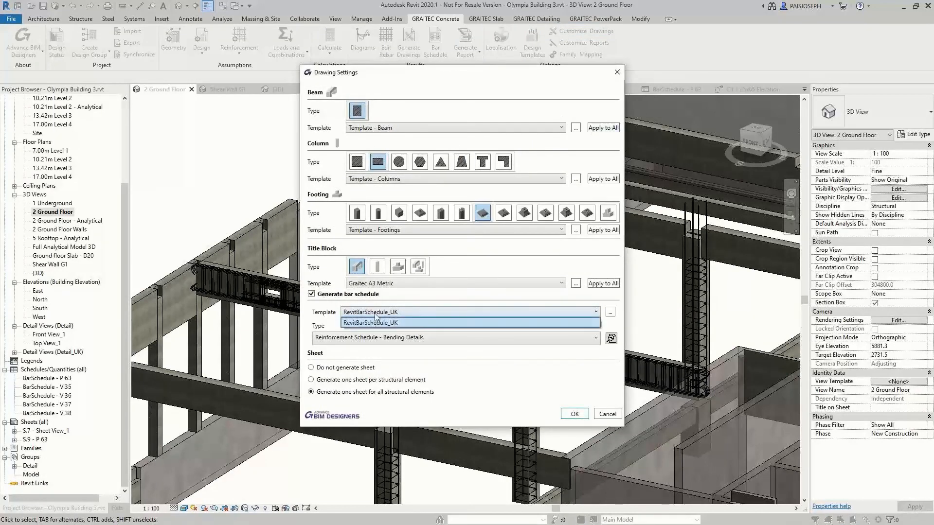
{"action": "left_click", "coordinate": [384, 337]}
{"action": "left_click", "coordinate": [384, 351]}
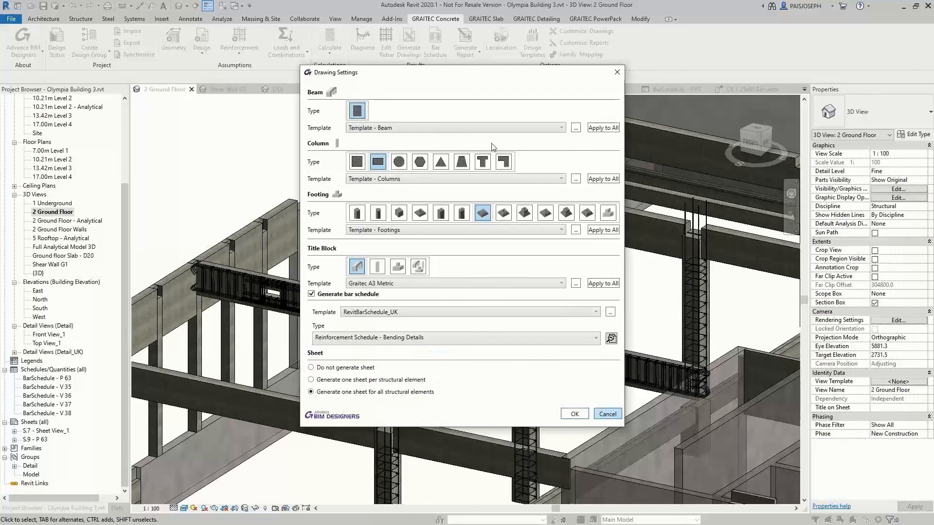
{"action": "left_click", "coordinate": [606, 417]}
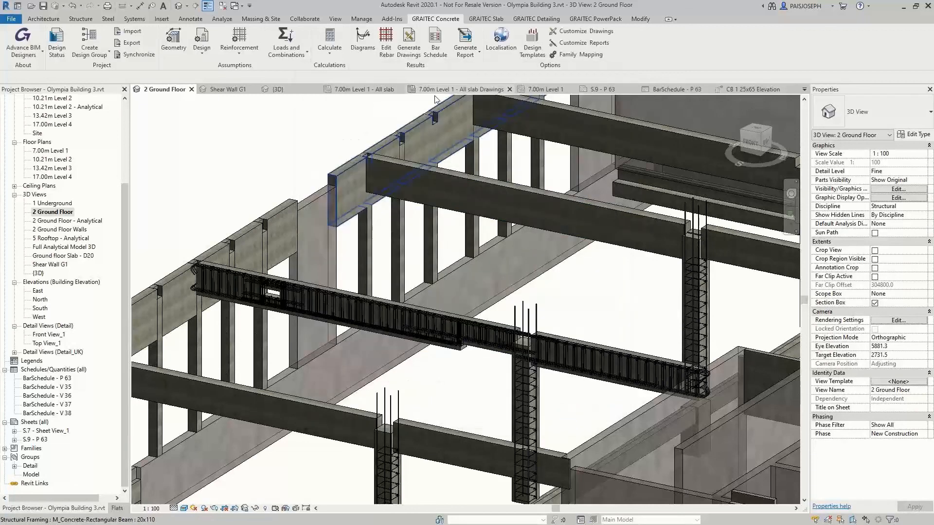
Generate the drawings for both spans of continuous beam CB 1 and open sheet S.9 - P 63
{"action": "left_click", "coordinate": [456, 353]}
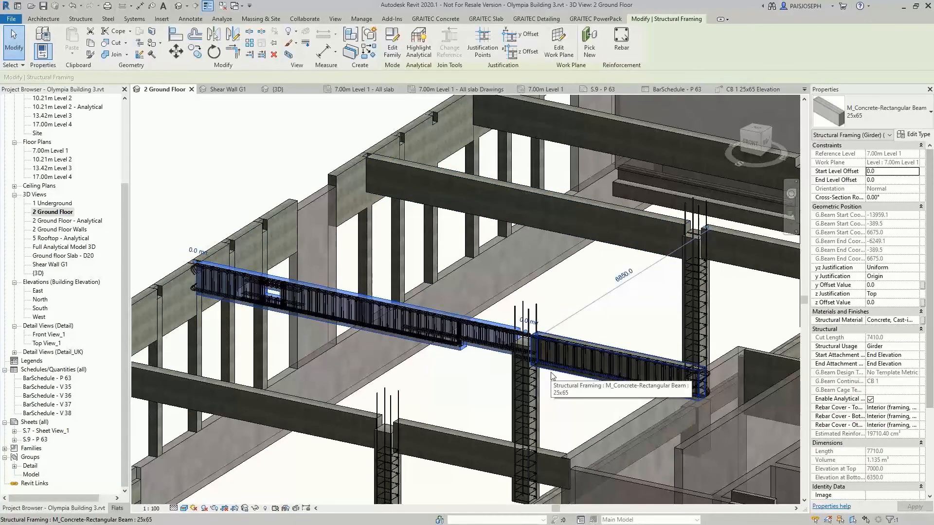
{"action": "left_click", "coordinate": [551, 373], "text": "ctrl"}
{"action": "left_click", "coordinate": [435, 19]}
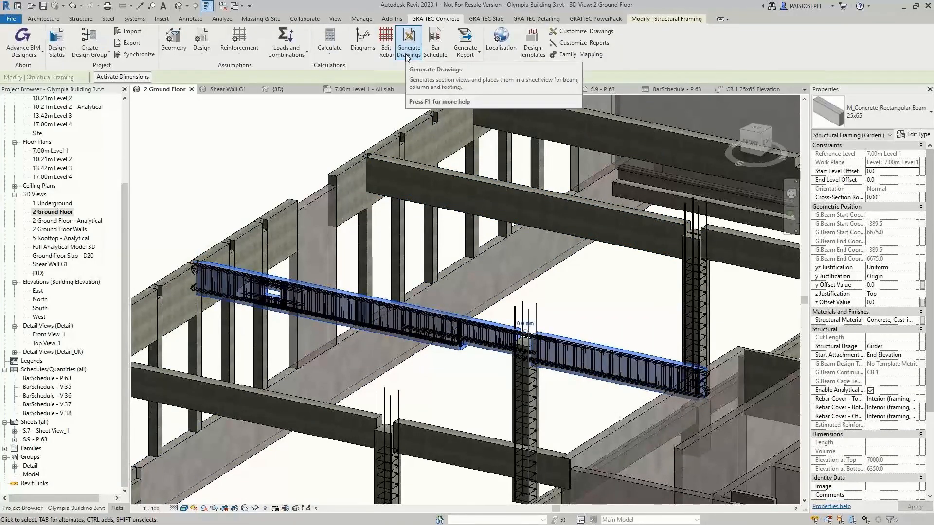
{"action": "left_click", "coordinate": [406, 58]}
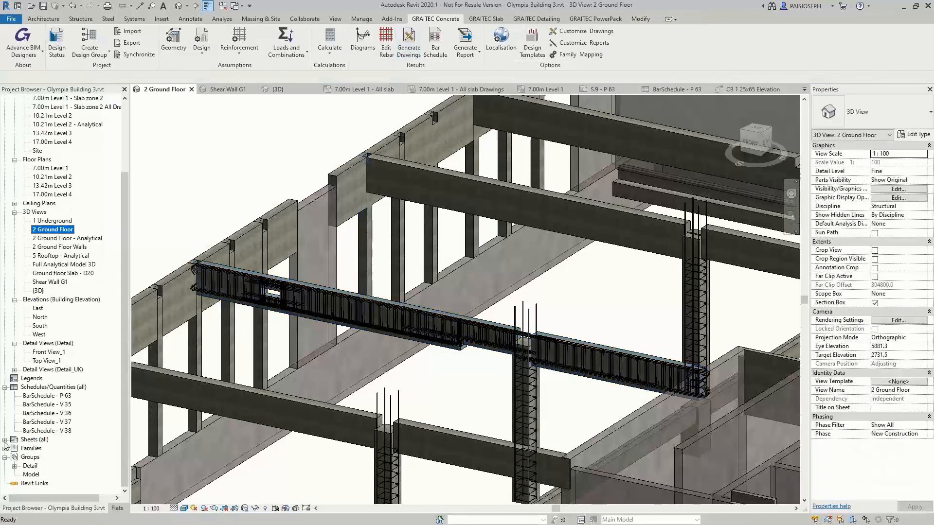
{"action": "left_click", "coordinate": [4, 440]}
{"action": "double_click", "coordinate": [43, 458]}
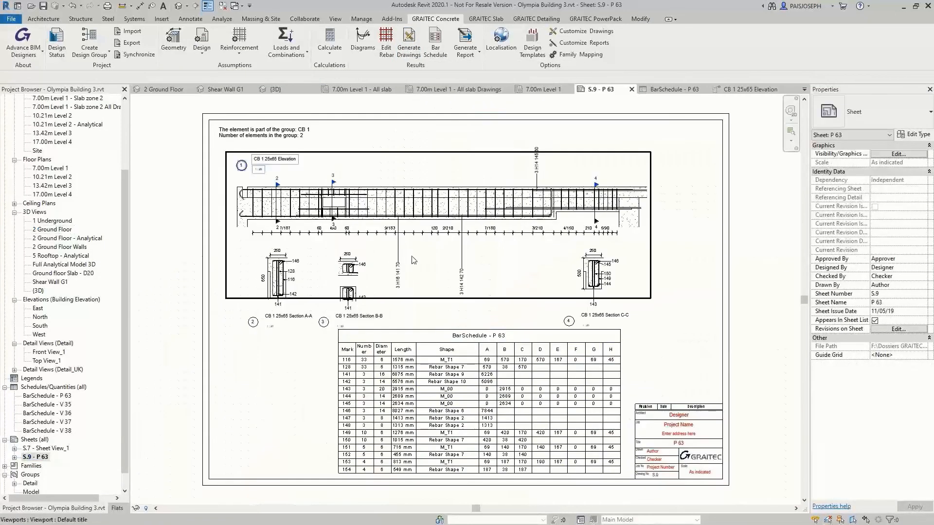
Inspect the CB 1 25x65 elevation and the A-A, B-B and C-C section views, and return to sheet S.9 - P 63
{"action": "left_click", "coordinate": [14, 370]}
{"action": "double_click", "coordinate": [60, 378]}
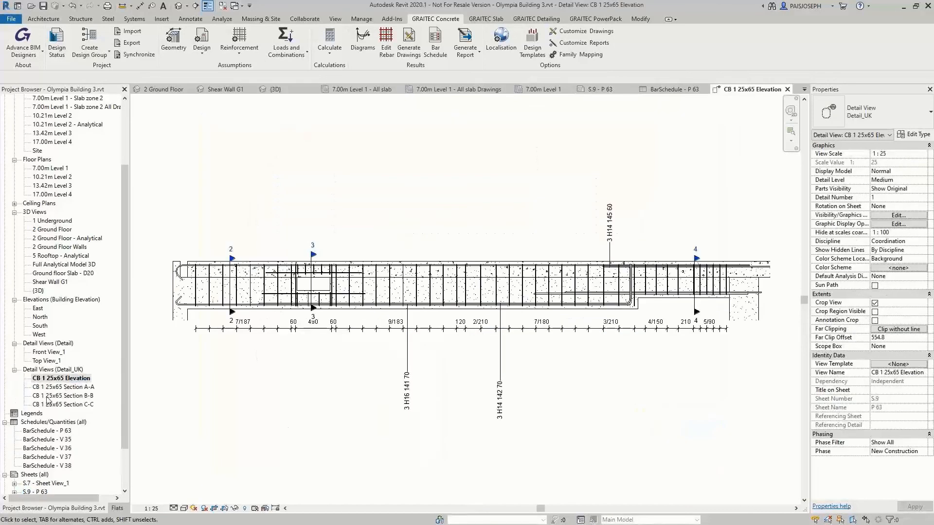
{"action": "double_click", "coordinate": [73, 387]}
{"action": "double_click", "coordinate": [71, 396]}
{"action": "double_click", "coordinate": [73, 405]}
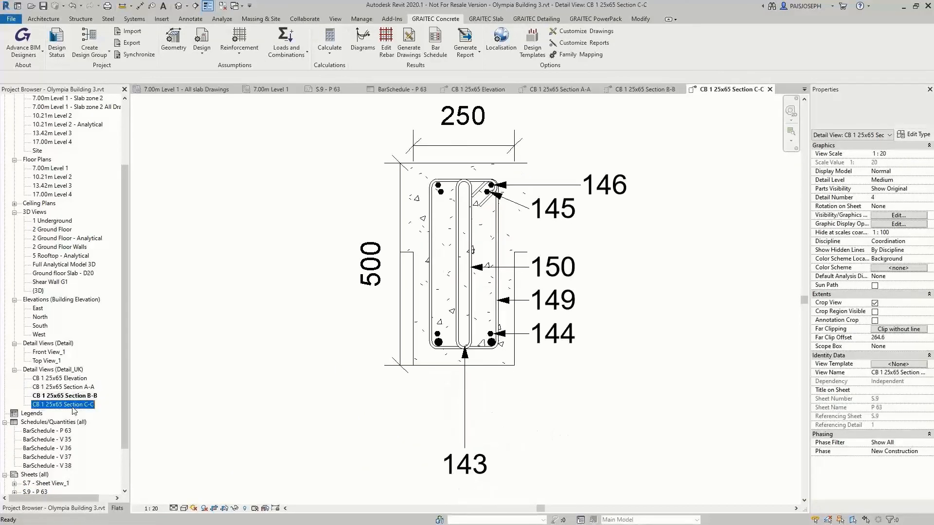
{"action": "double_click", "coordinate": [71, 370]}
{"action": "double_click", "coordinate": [35, 457]}
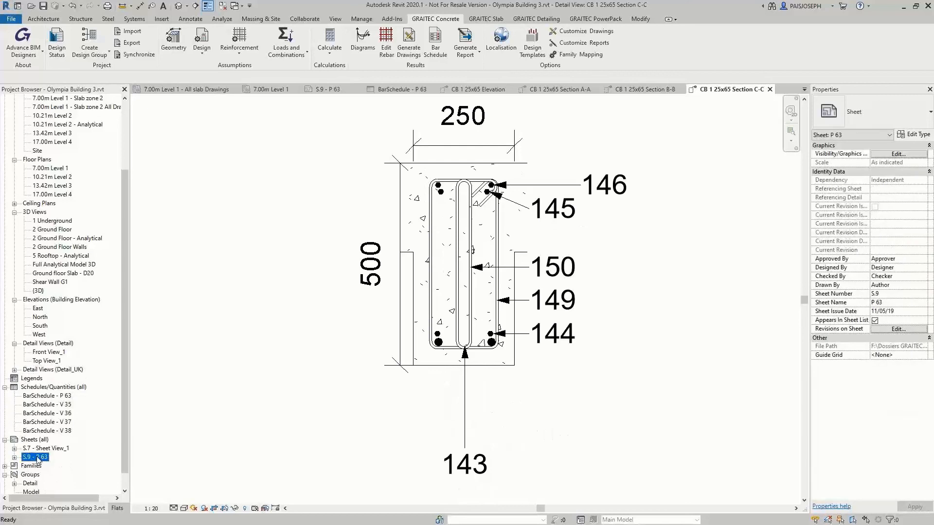